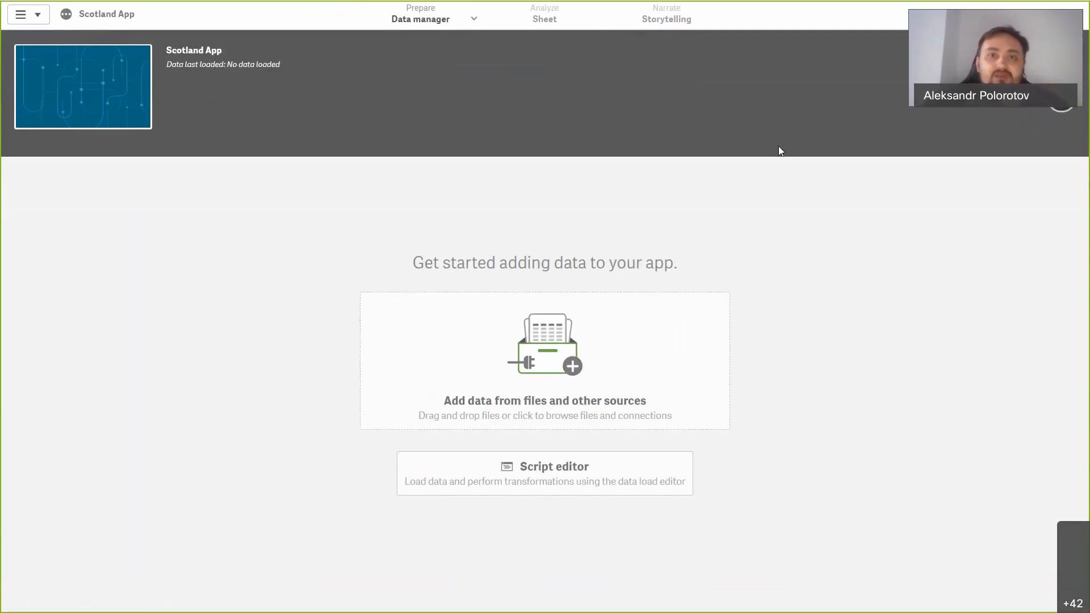
# Step: Open the Scotland App's data load editor and leave full-screen mode
pyautogui.click(475, 26)
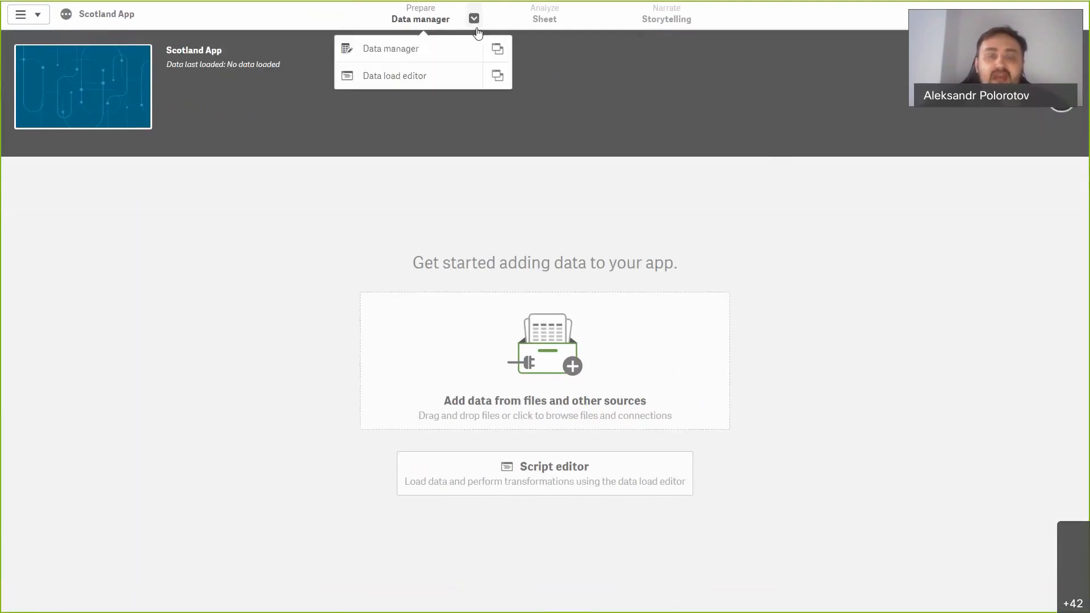
pyautogui.click(452, 77)
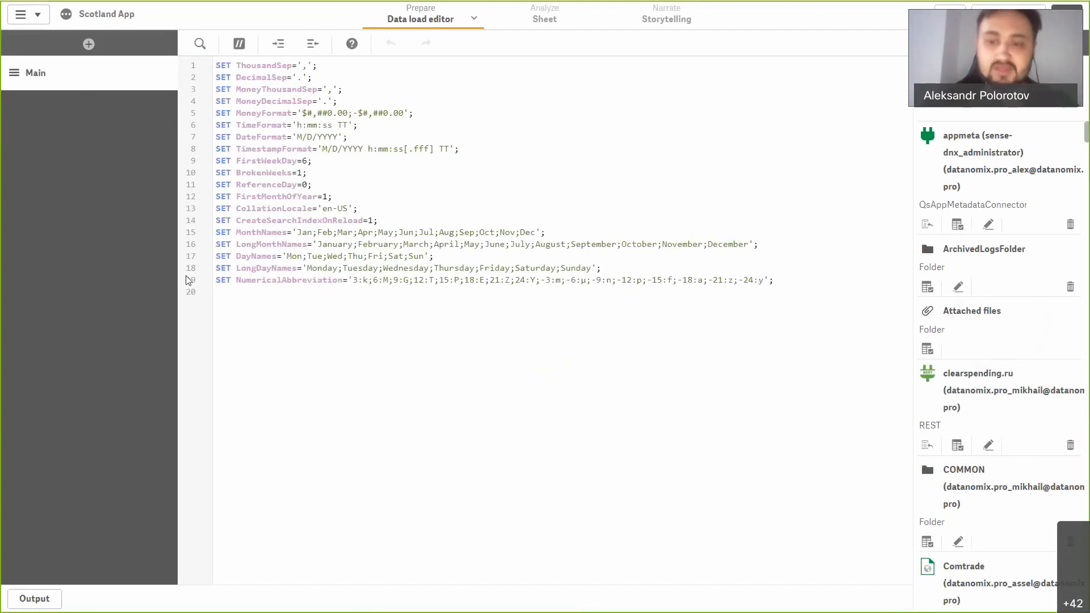
pyautogui.press('F11')
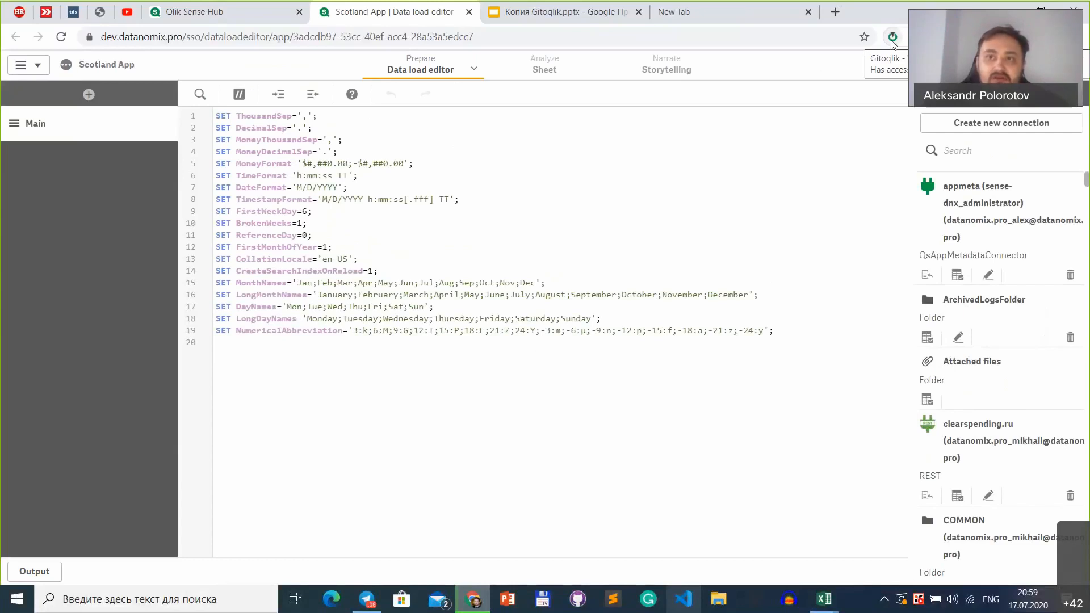
# Step: Open the Gitoqlik extension's GIT settings page from the Scotland App
pyautogui.click(893, 39)
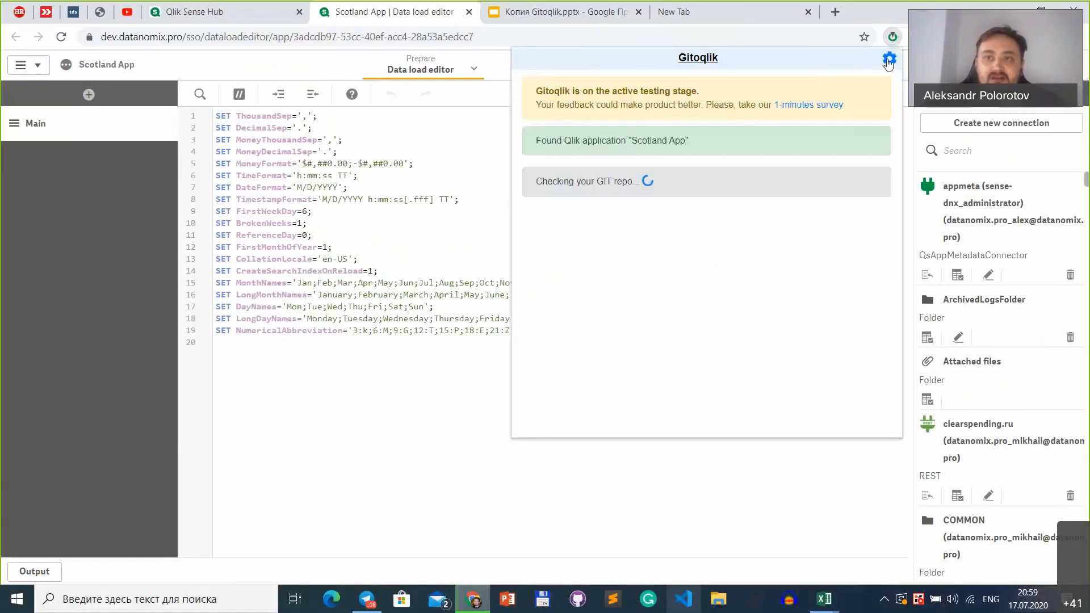
pyautogui.click(889, 59)
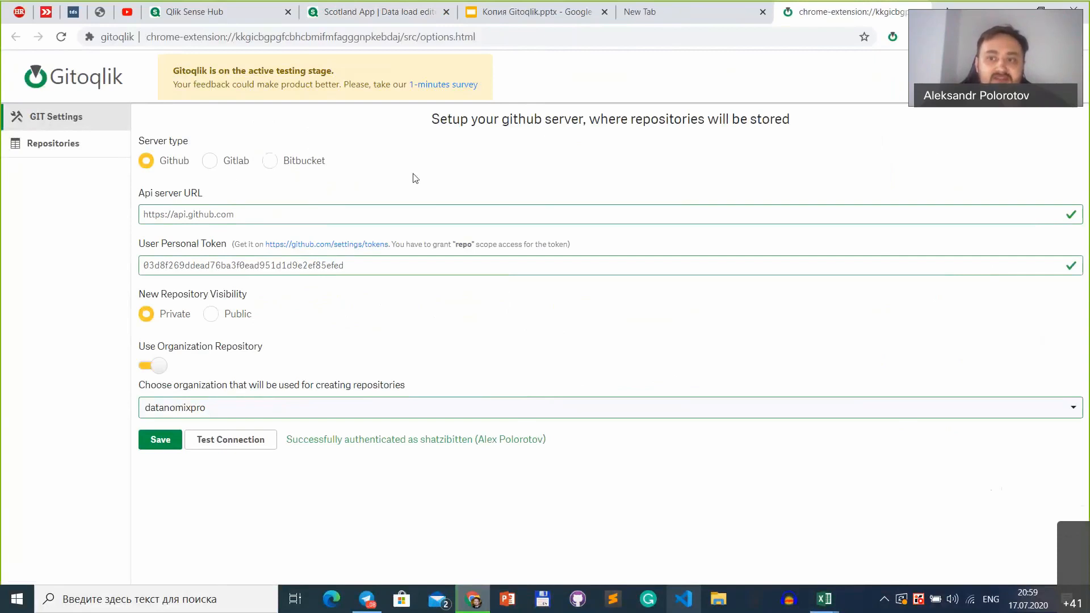
pyautogui.click(379, 11)
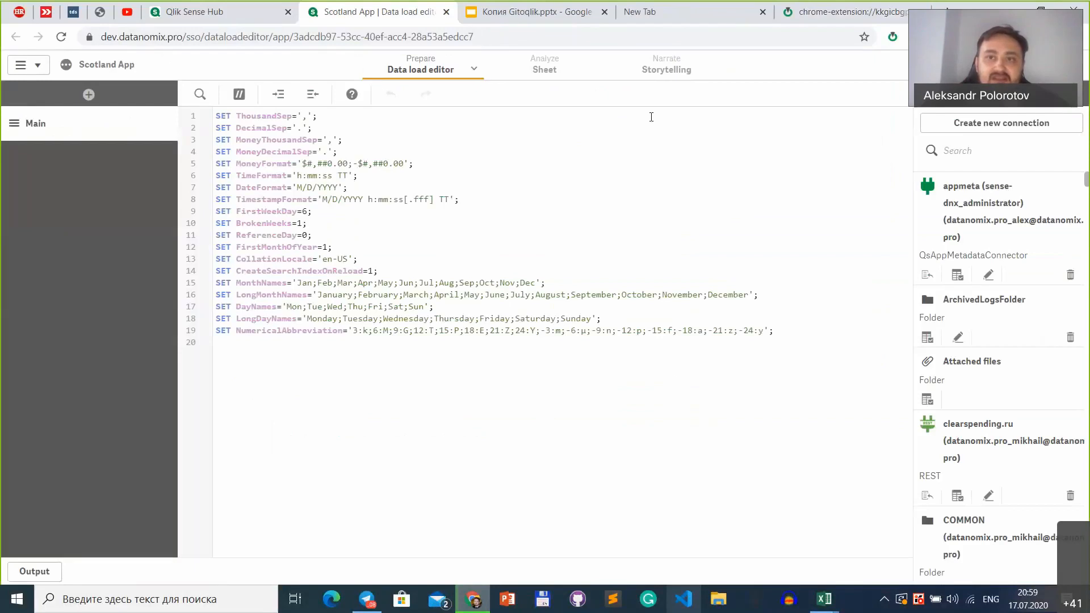
pyautogui.click(813, 11)
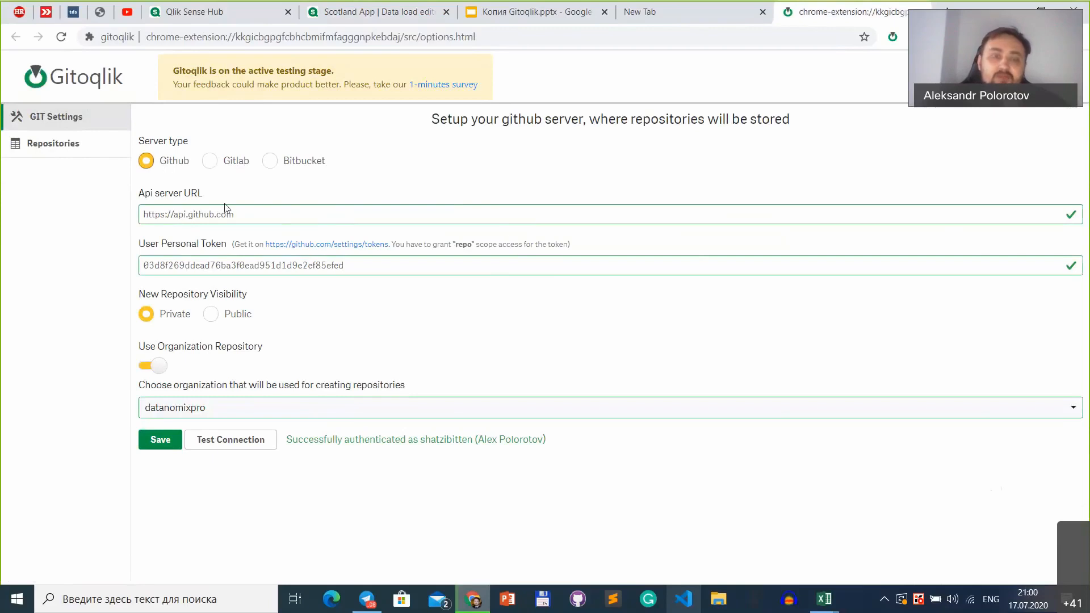
pyautogui.doubleClick(262, 213)
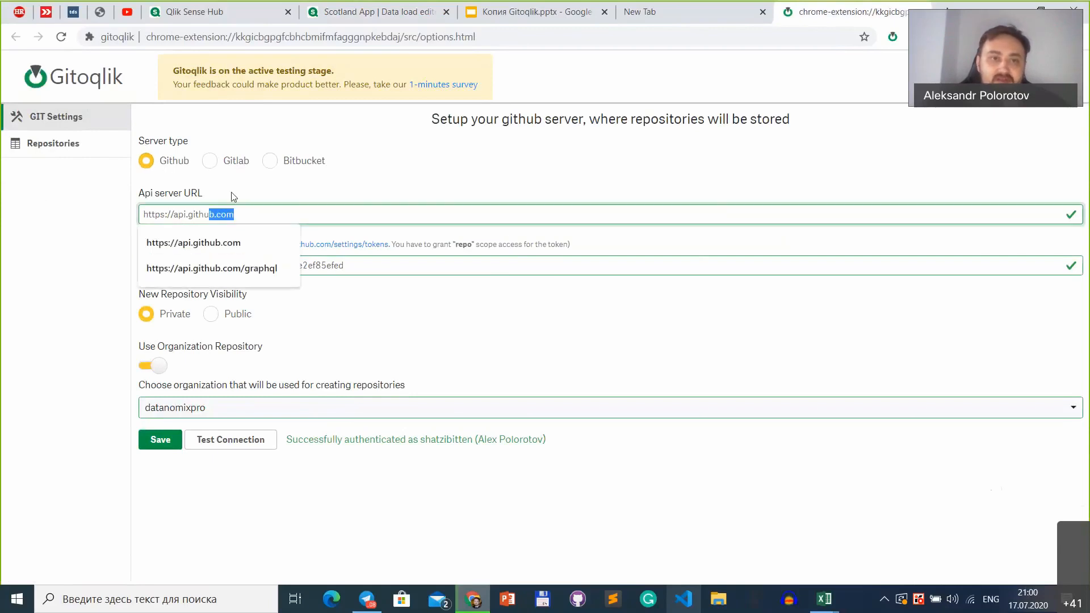
pyautogui.hotkey('ctrl', 'a')
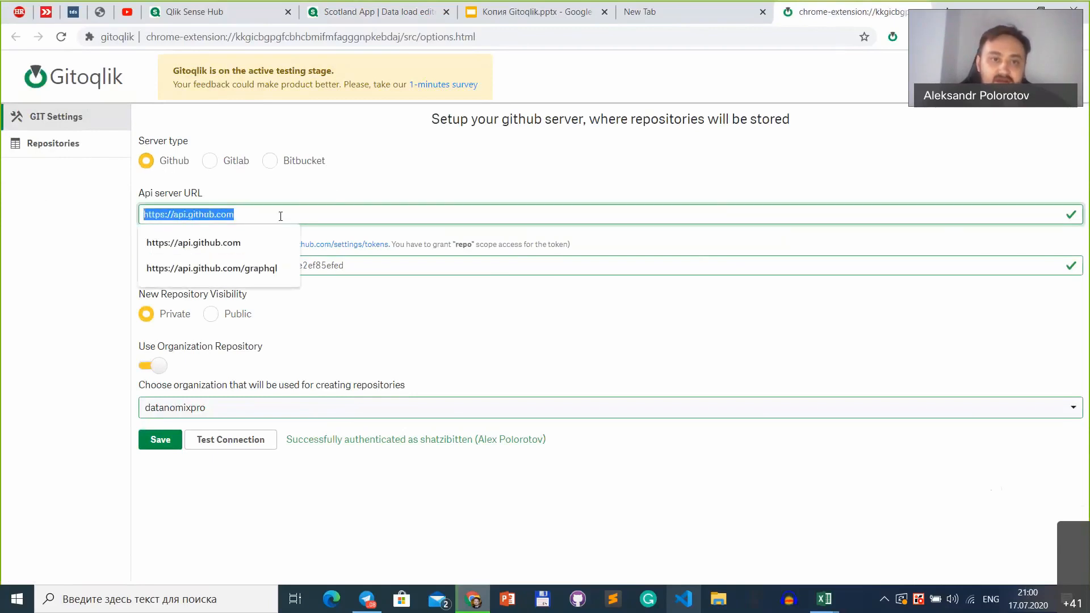
pyautogui.click(281, 216)
pyautogui.write('a')
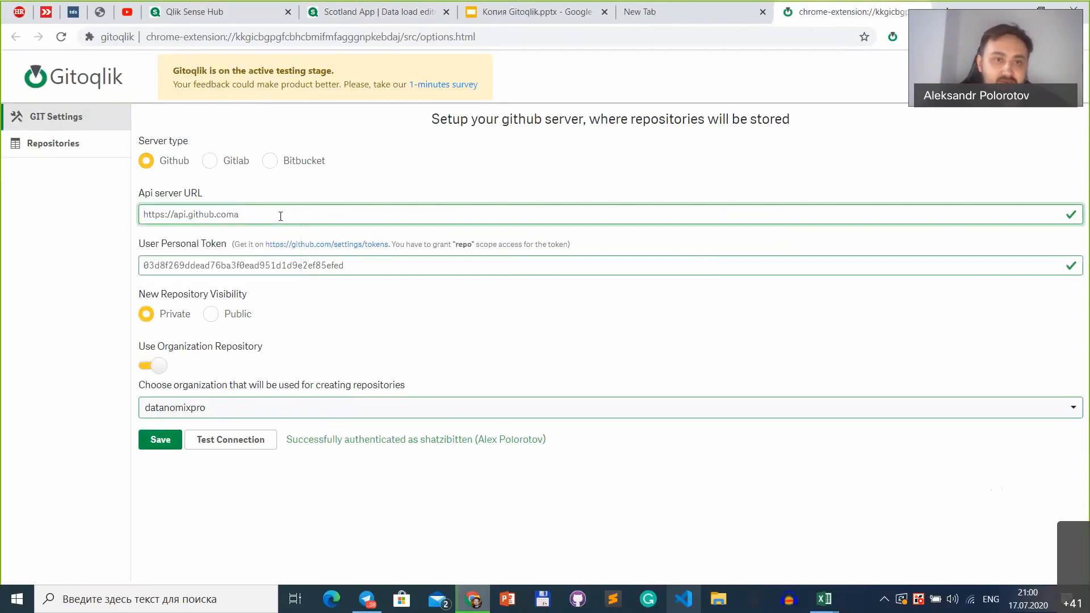
pyautogui.press('BackSpace')
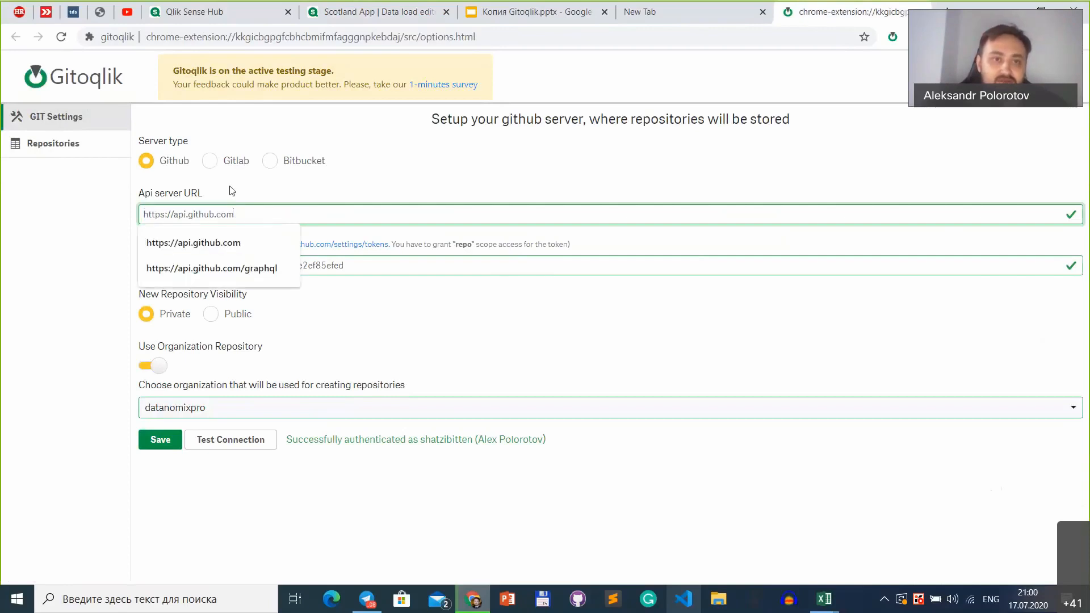
pyautogui.click(244, 244)
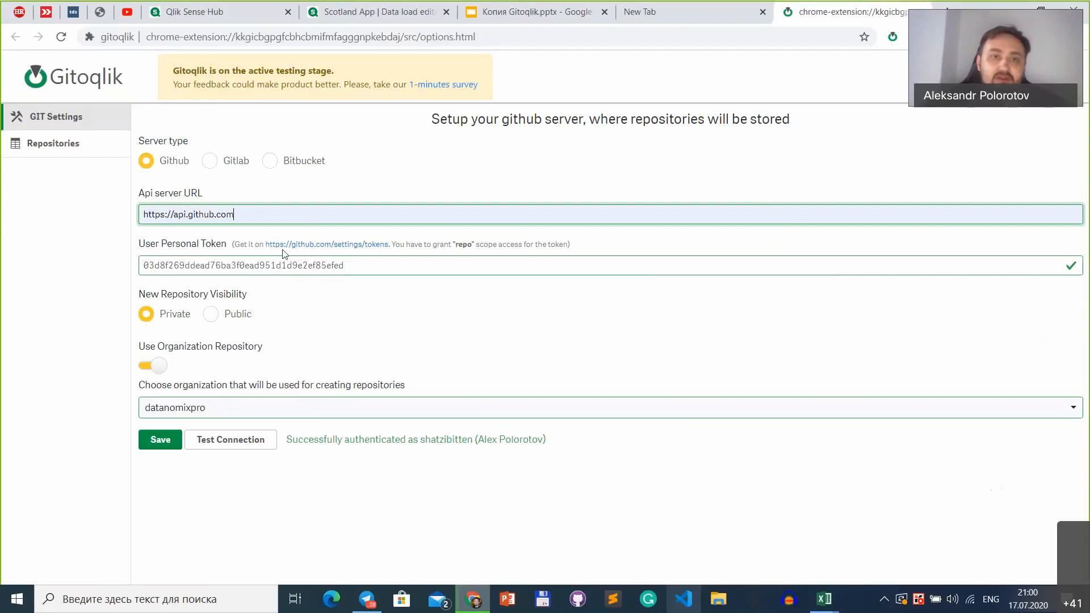
# Step: Start a new personal access token on GitHub with the note "scotland meetup"
pyautogui.click(301, 252)
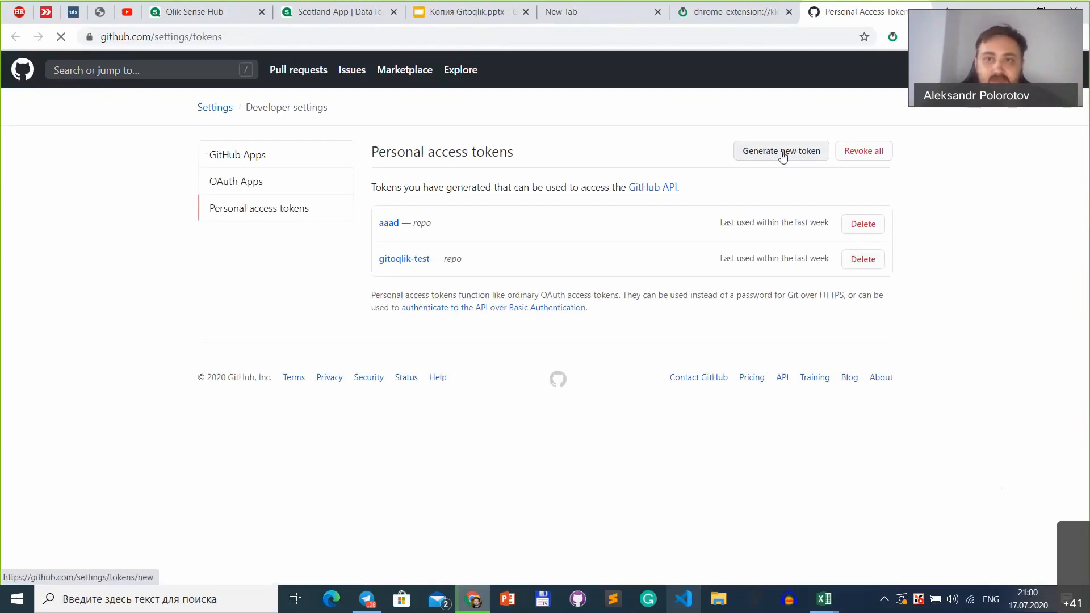
pyautogui.click(783, 157)
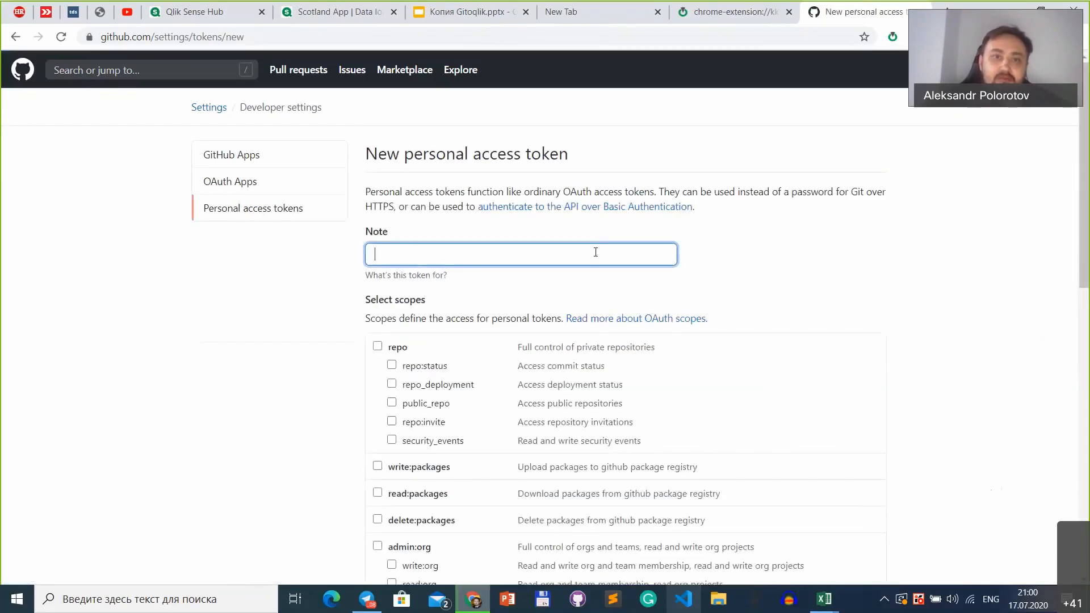
pyautogui.write('scotland m')
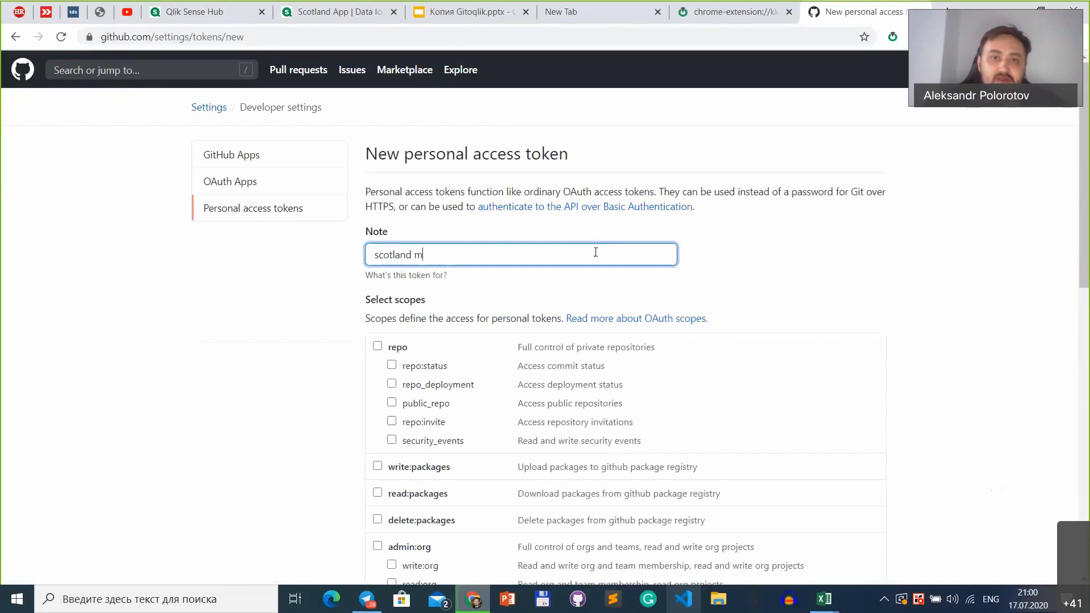
pyautogui.write('eetup')
# Step: Grant the new token the full repo scope and generate it
pyautogui.scroll(-1, 593, 252)
pyautogui.click(402, 264)
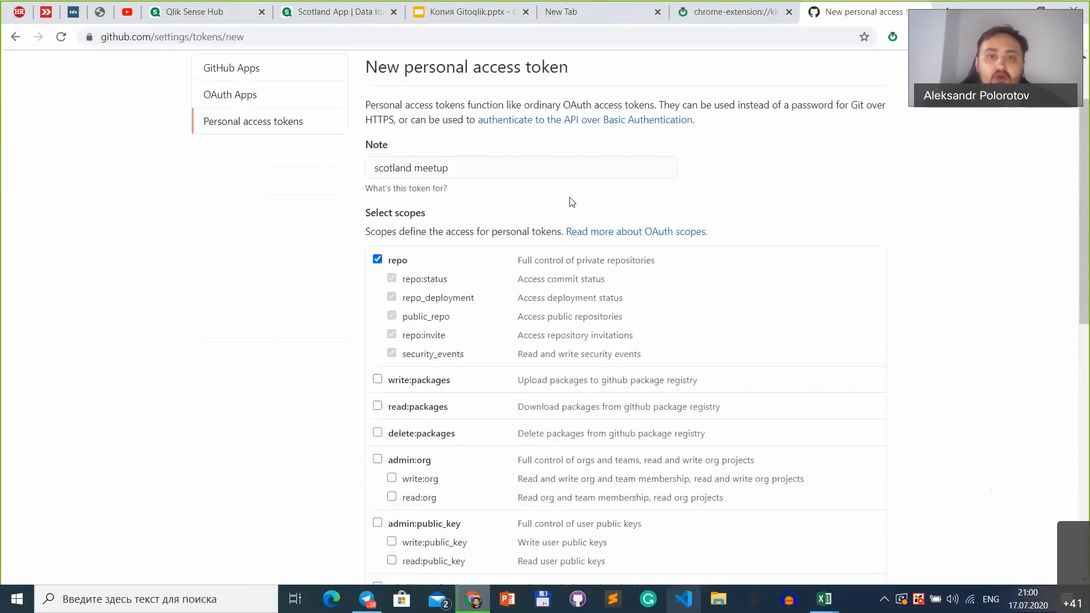
pyautogui.scroll(1, 482, 282)
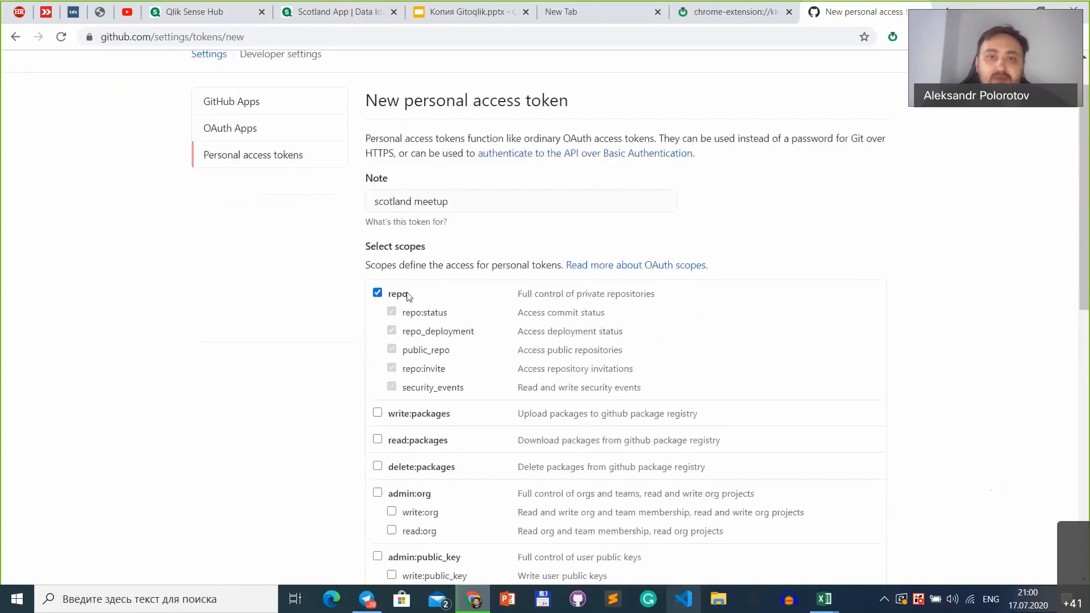
pyautogui.scroll(-10, 492, 304)
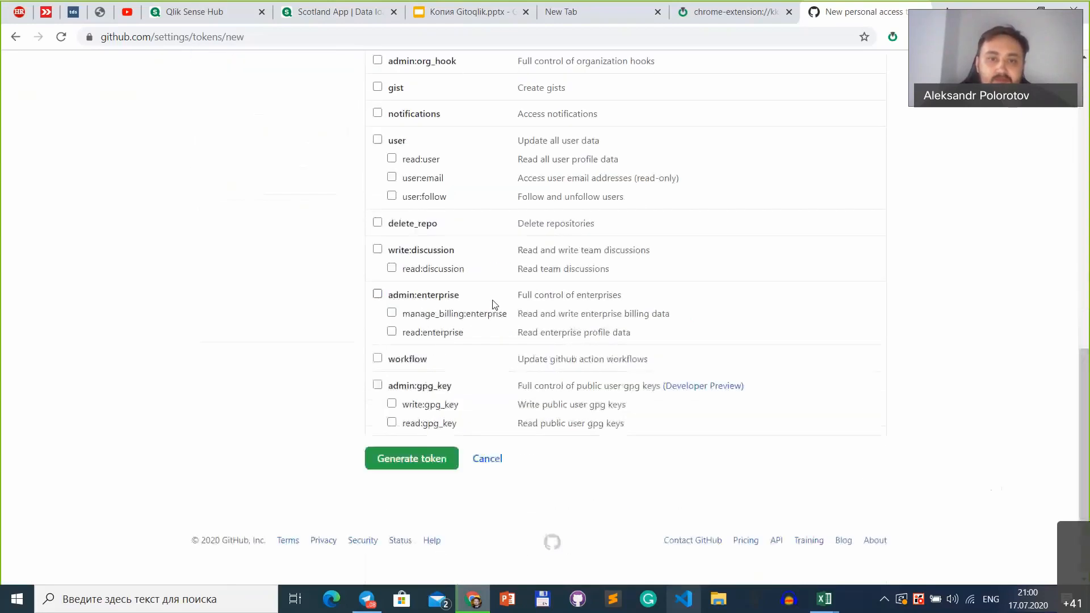
pyautogui.click(436, 459)
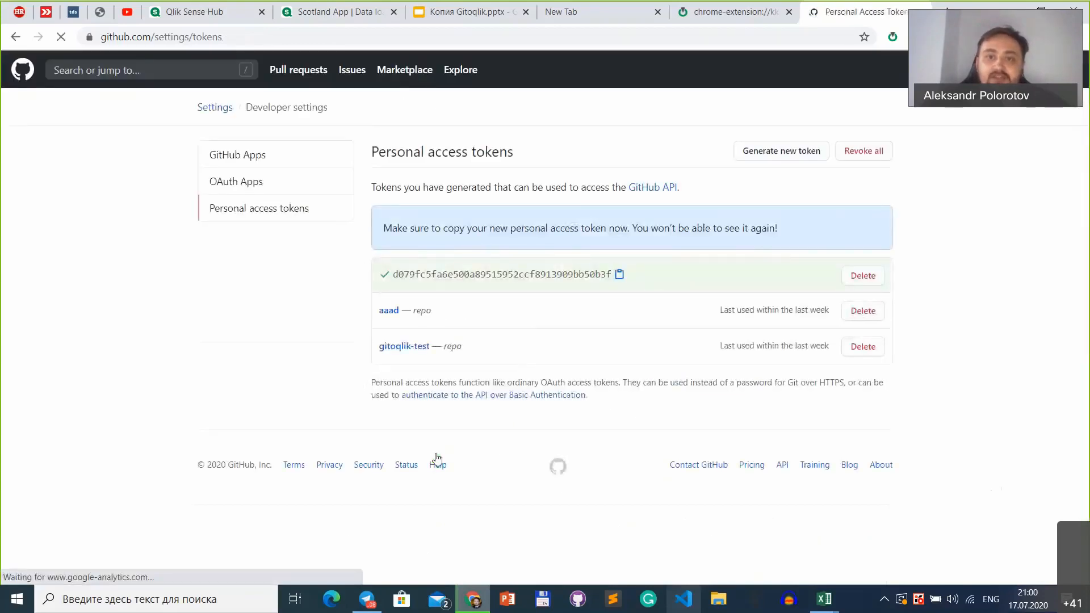
# Step: Copy the generated token and replace the User Personal Token in the Gitoqlik settings with it
pyautogui.click(620, 276)
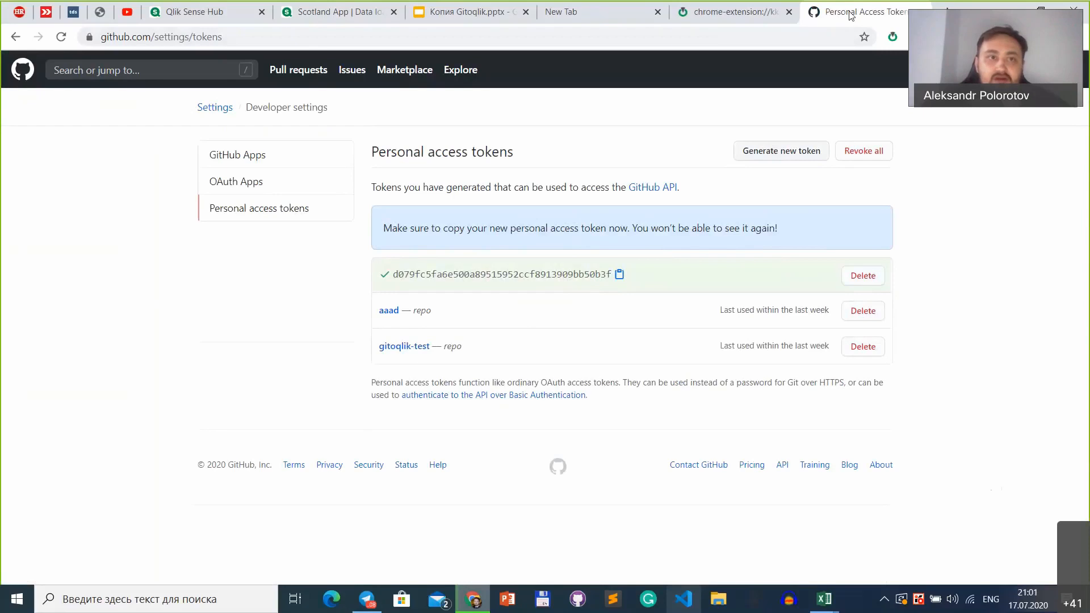
pyautogui.hotkey('ctrl', 'Tab')
pyautogui.hotkey('ctrl', 'Tab')
pyautogui.hotkey('ctrl', 'Tab')
pyautogui.hotkey('ctrl', 'Tab')
pyautogui.hotkey('ctrl', 'Tab')
pyautogui.hotkey('ctrl', 'Tab')
pyautogui.hotkey('ctrl', 'Tab')
pyautogui.hotkey('ctrl', 'Tab')
pyautogui.hotkey('ctrl', 'Tab')
pyautogui.hotkey('ctrl', 'Tab')
pyautogui.hotkey('ctrl', 'Tab')
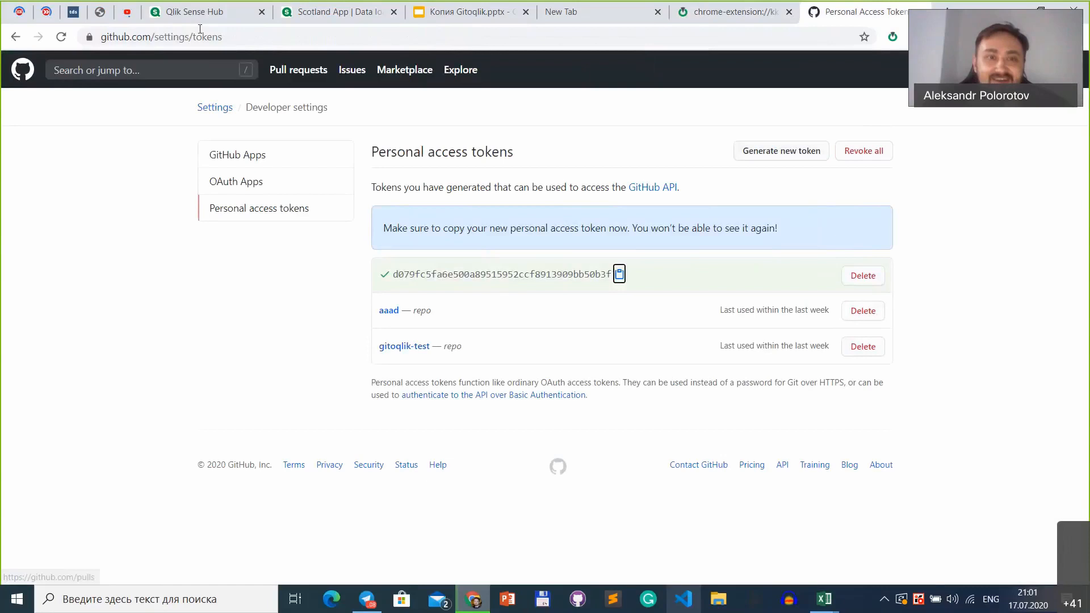
pyautogui.click(188, 12)
pyautogui.hotkey('ctrl', 'Tab')
pyautogui.hotkey('ctrl', 'Tab')
pyautogui.hotkey('ctrl', 'Tab')
pyautogui.hotkey('ctrl', 'Tab')
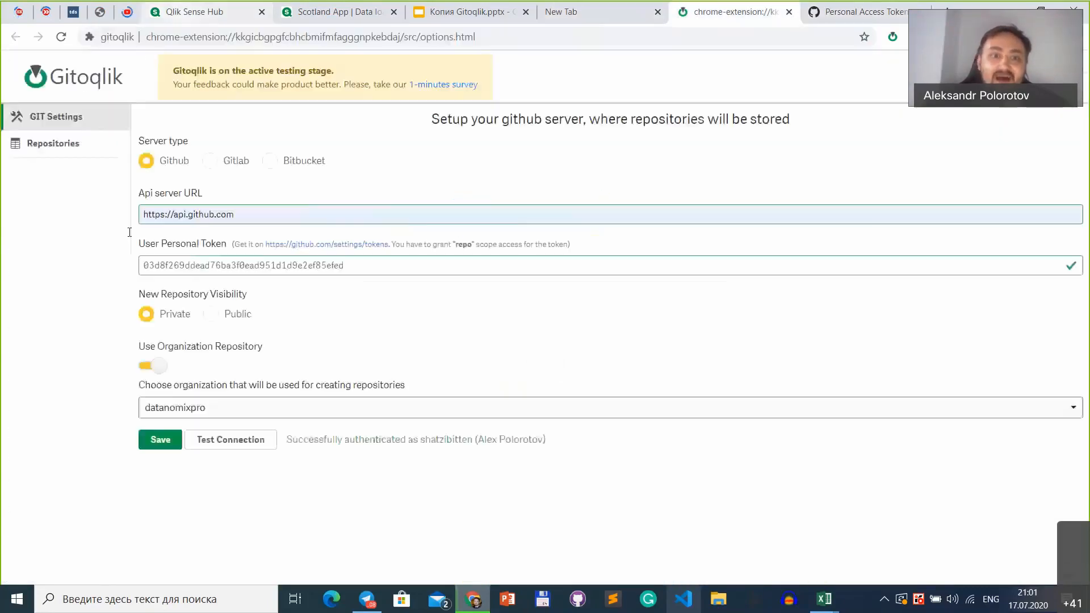
pyautogui.click(286, 265)
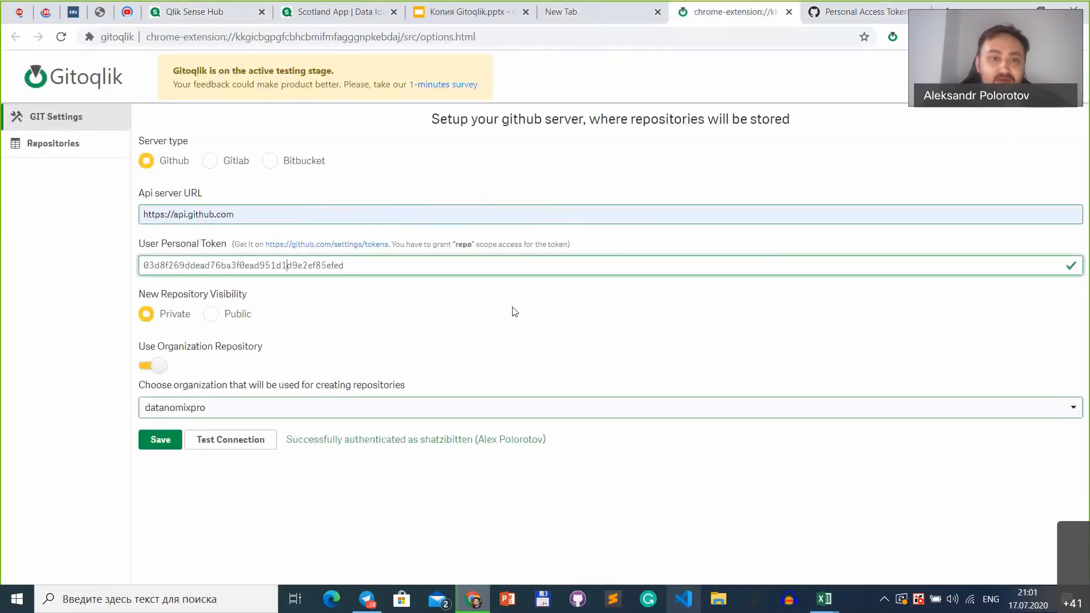
pyautogui.hotkey('ctrl', 'a')
pyautogui.hotkey('ctrl', 'v')
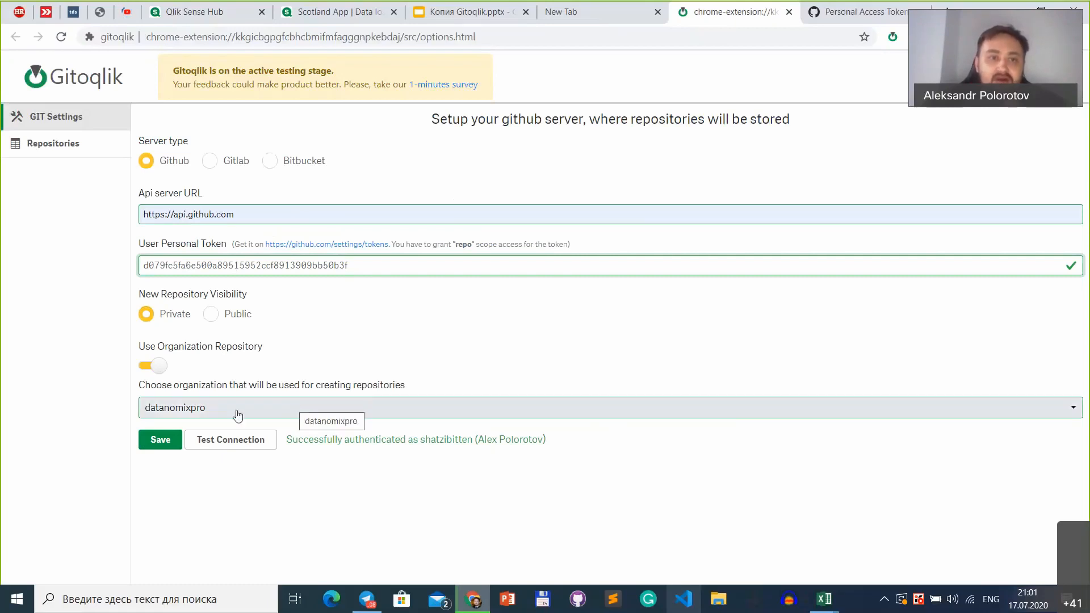
# Step: Choose datanomixpro as the organization for creating repositories, test the connection and save the GIT settings
pyautogui.click(208, 420)
pyautogui.click(208, 420)
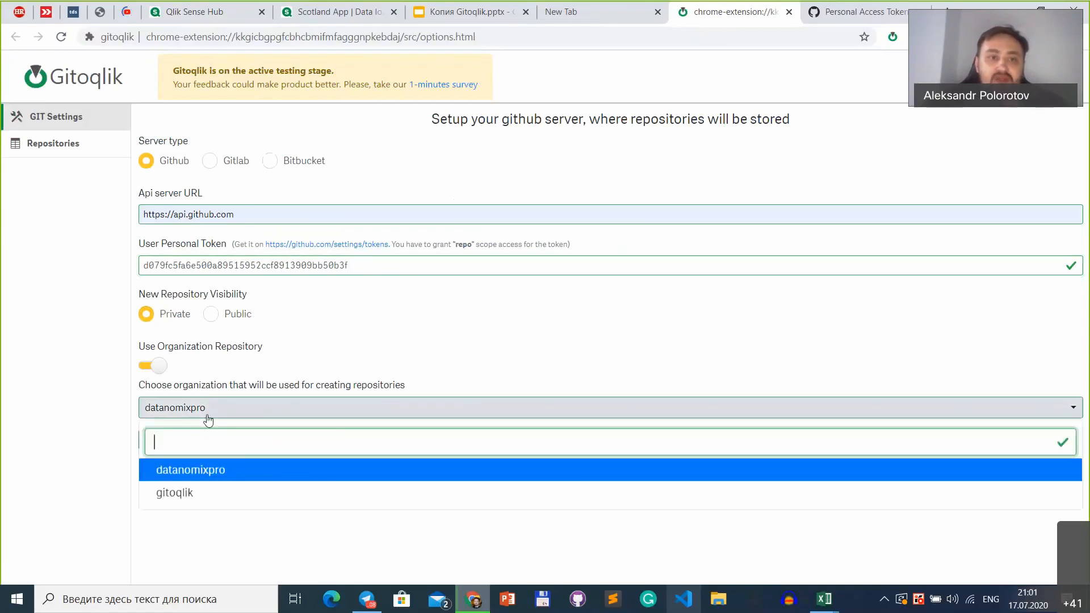
pyautogui.click(191, 479)
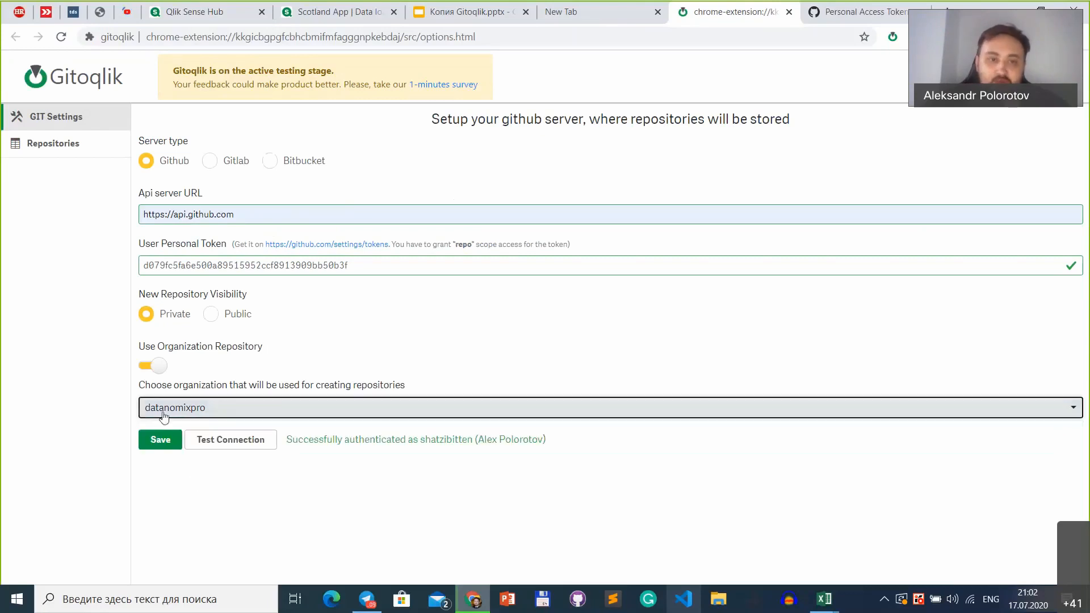
pyautogui.click(254, 445)
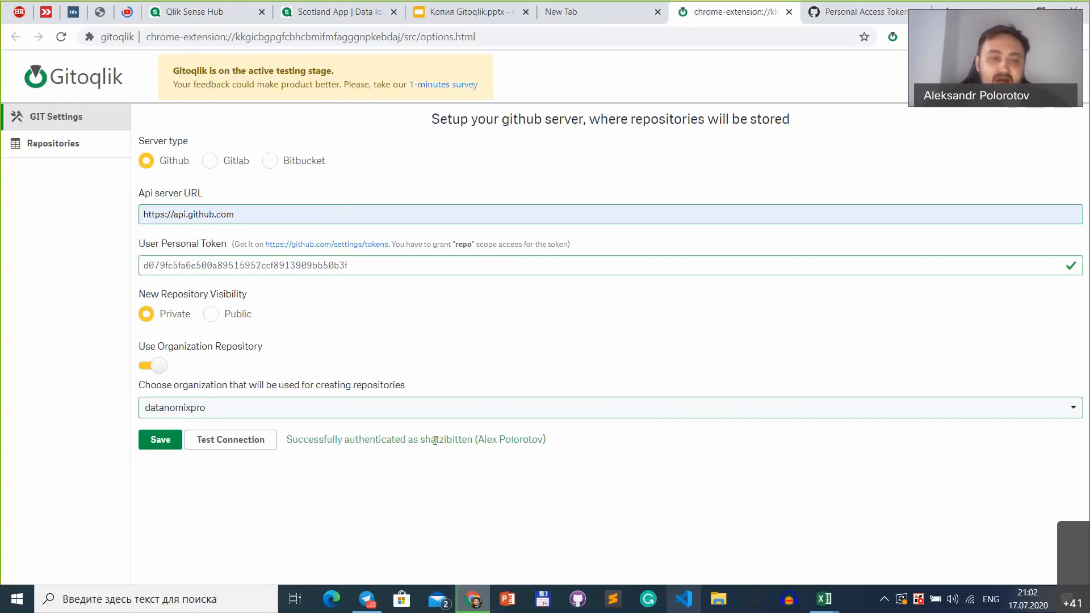
pyautogui.click(167, 446)
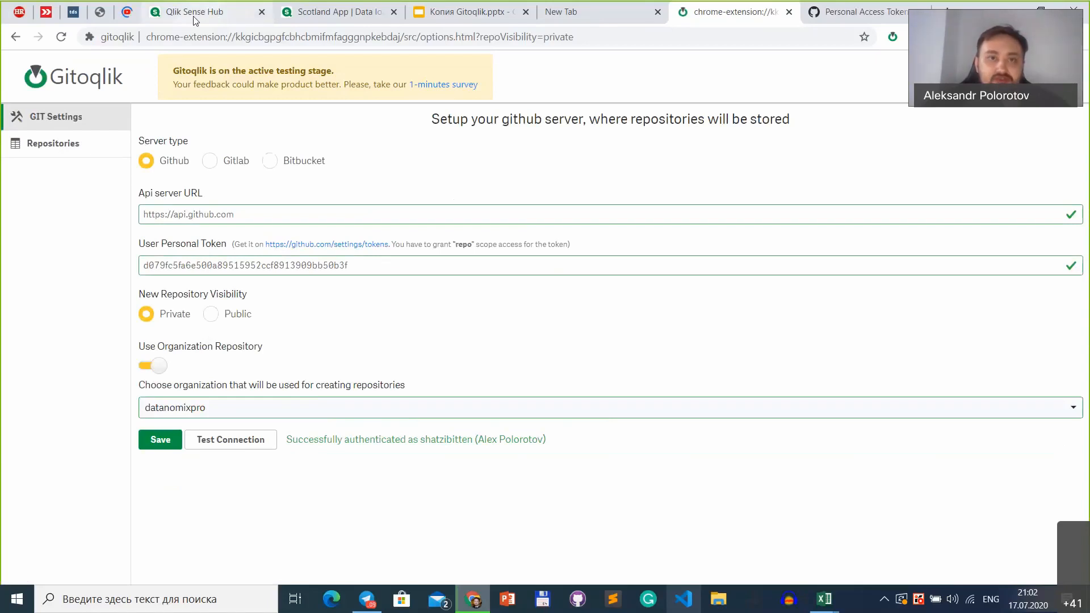
# Step: Return to the Scotland App's load editor and open the repository selection list in Gitoqlik
pyautogui.click(333, 12)
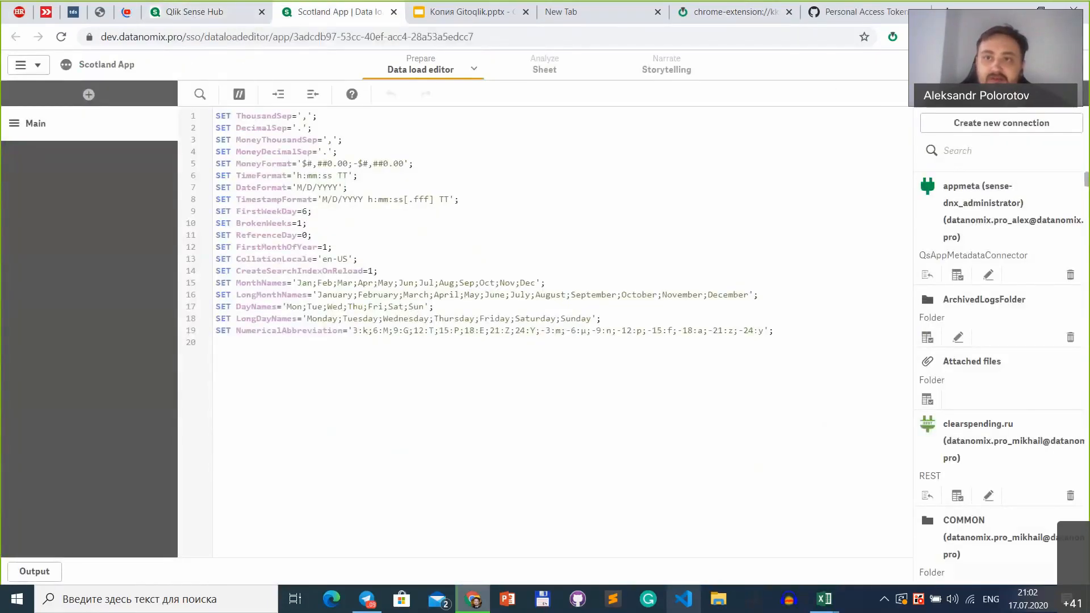
pyautogui.click(892, 38)
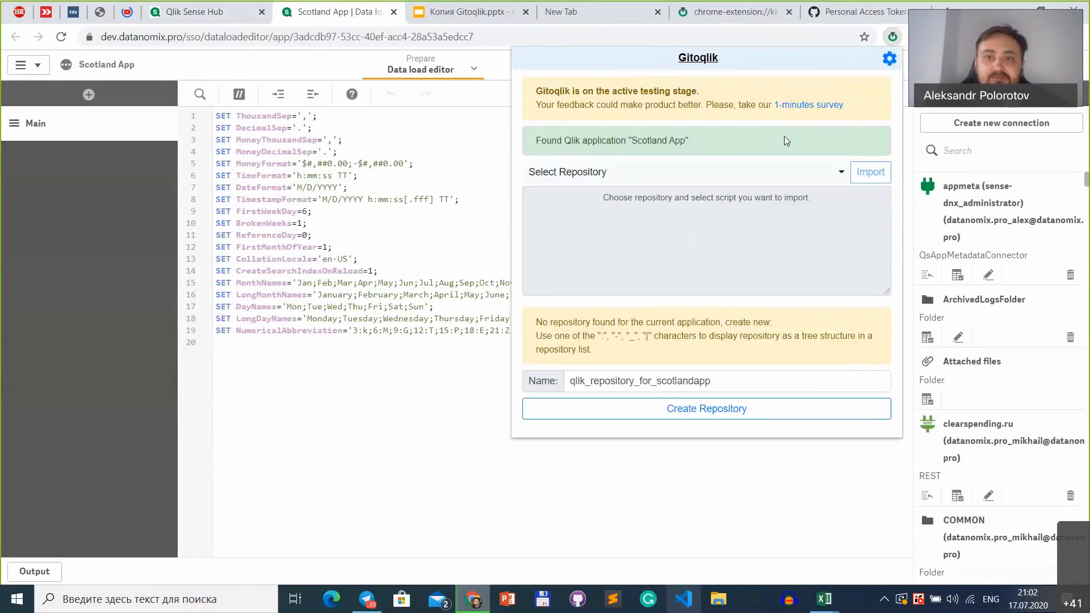
pyautogui.click(759, 176)
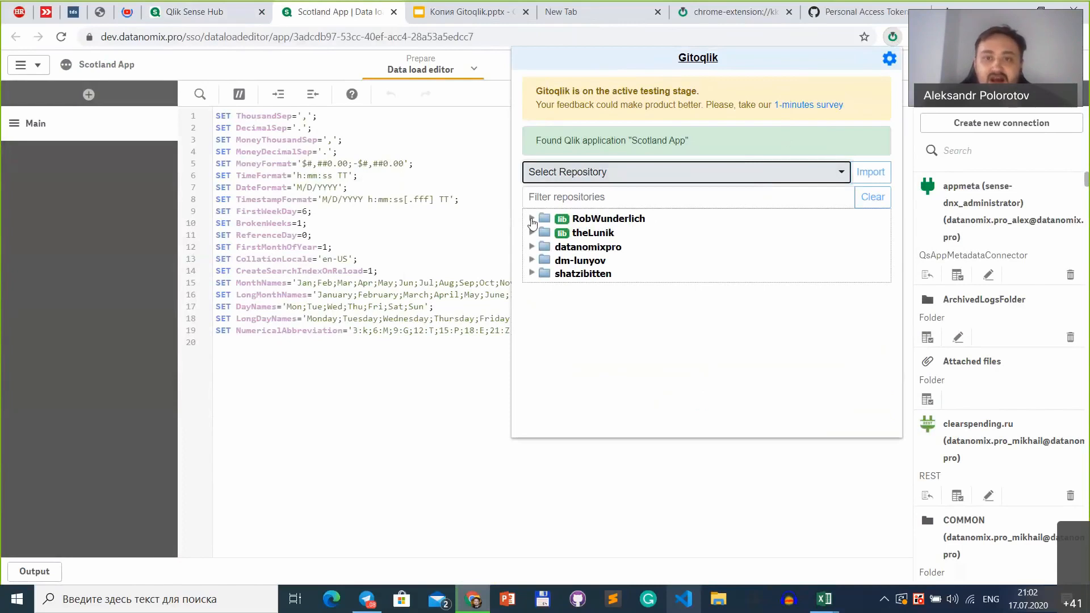
# Step: Look inside the first library account's folder, collapse it, and expand the datanomixpro repositories
pyautogui.click(533, 221)
pyautogui.click(532, 219)
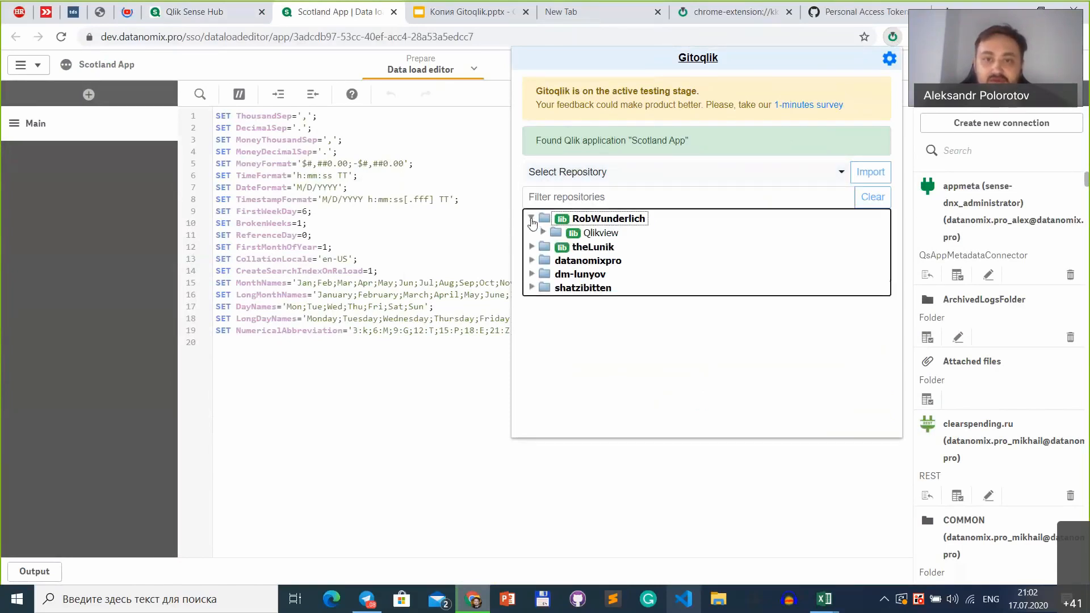
pyautogui.click(532, 220)
pyautogui.click(532, 219)
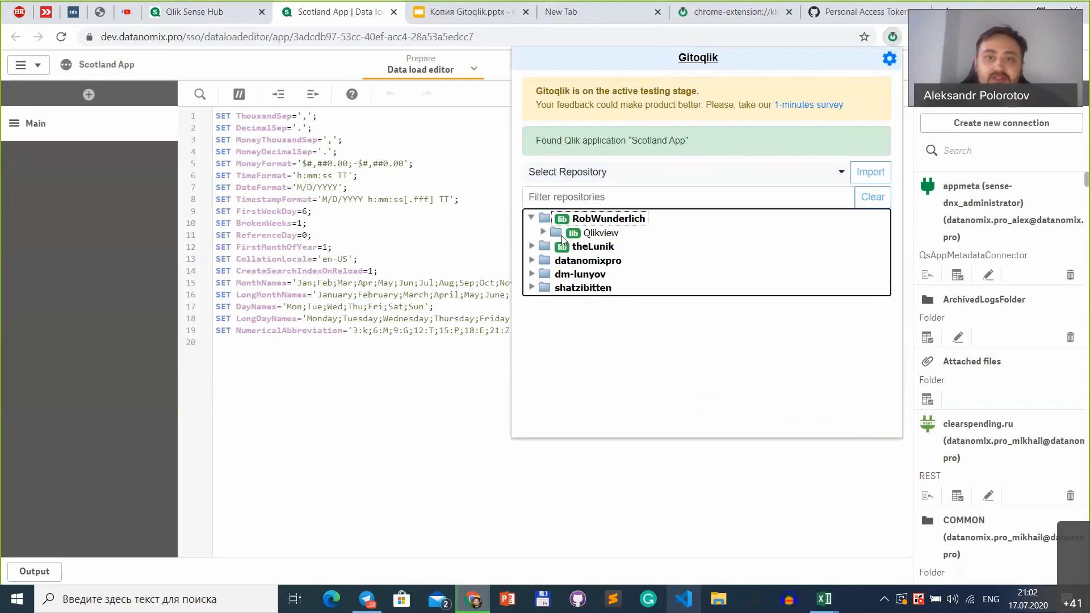
pyautogui.click(532, 220)
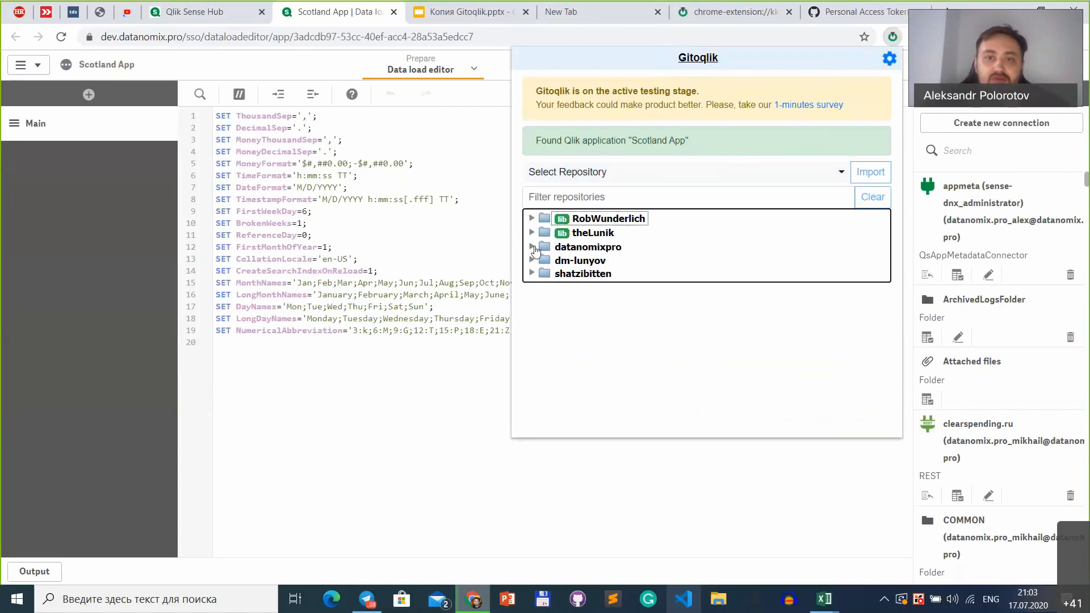
pyautogui.click(532, 247)
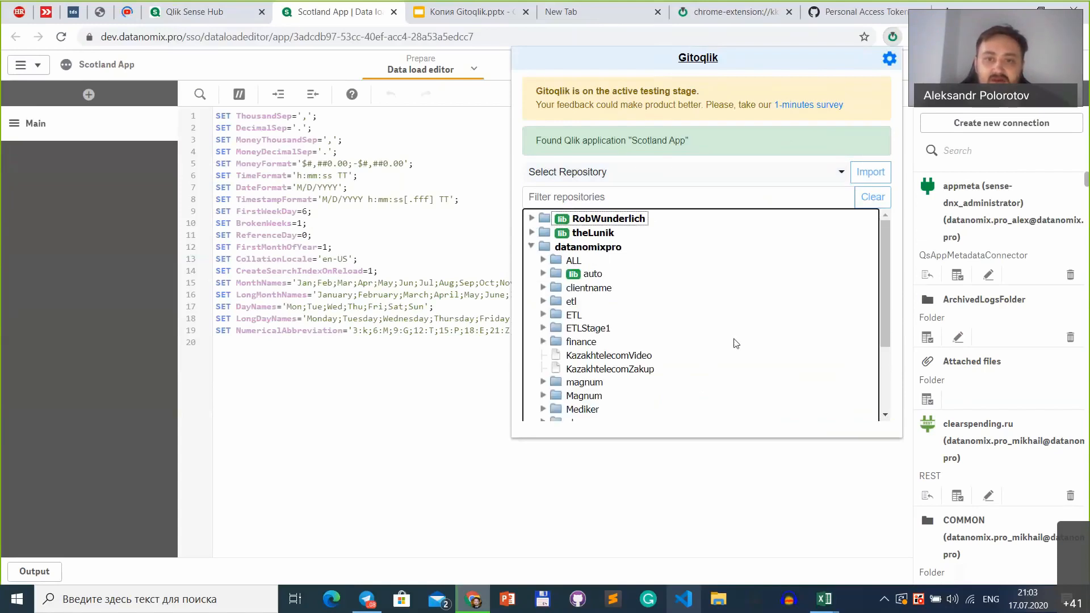
# Step: Select the vizlib library repository inside the report subfolder of datanomixpro's finance folder
pyautogui.scroll(-1, 731, 341)
pyautogui.click(544, 315)
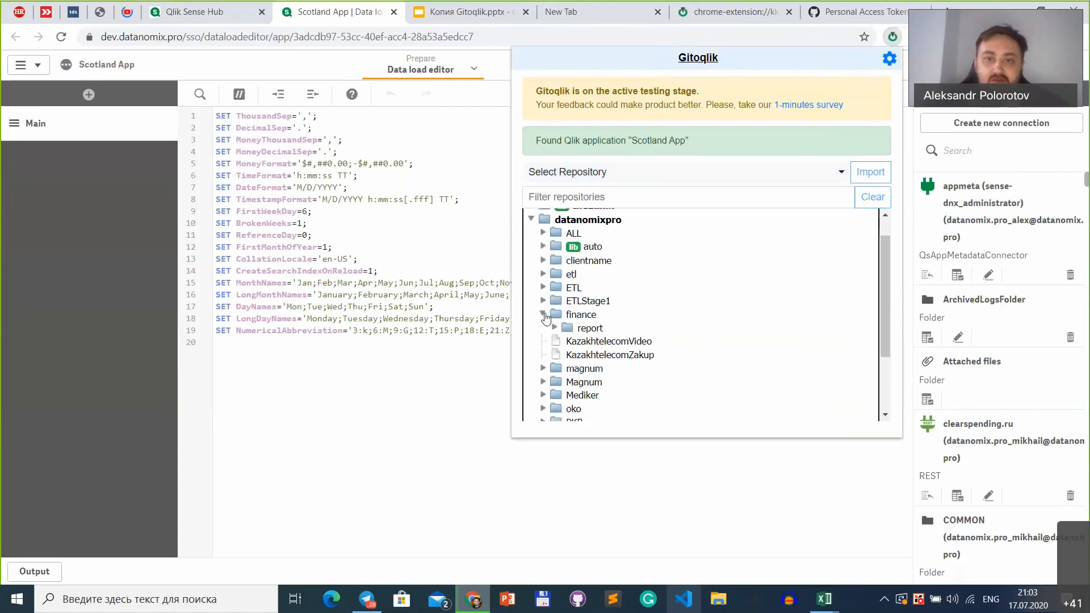
pyautogui.click(555, 329)
pyautogui.scroll(-1, 584, 332)
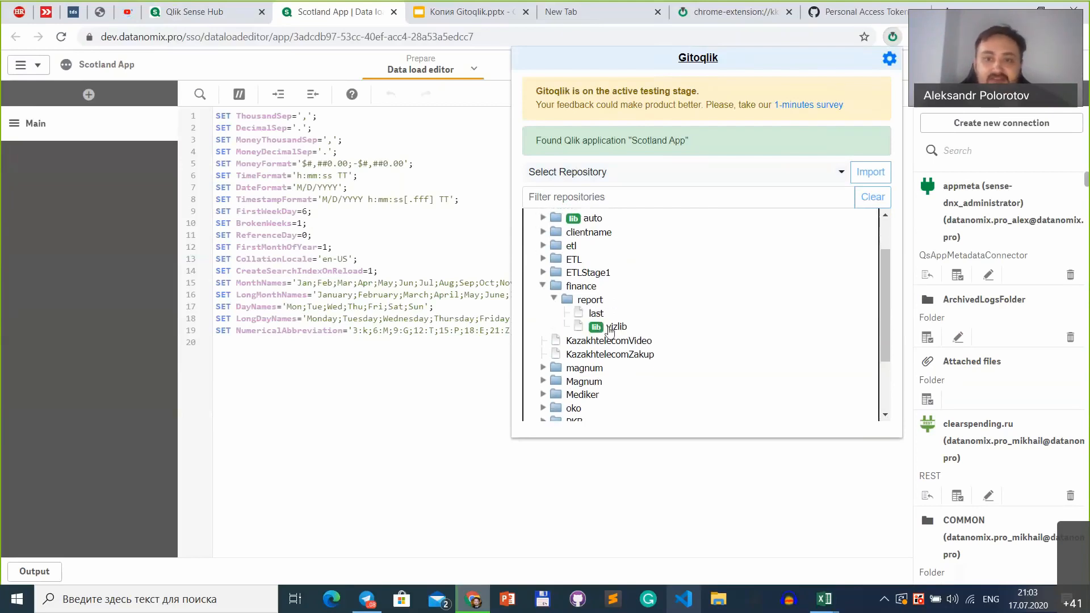
pyautogui.click(613, 327)
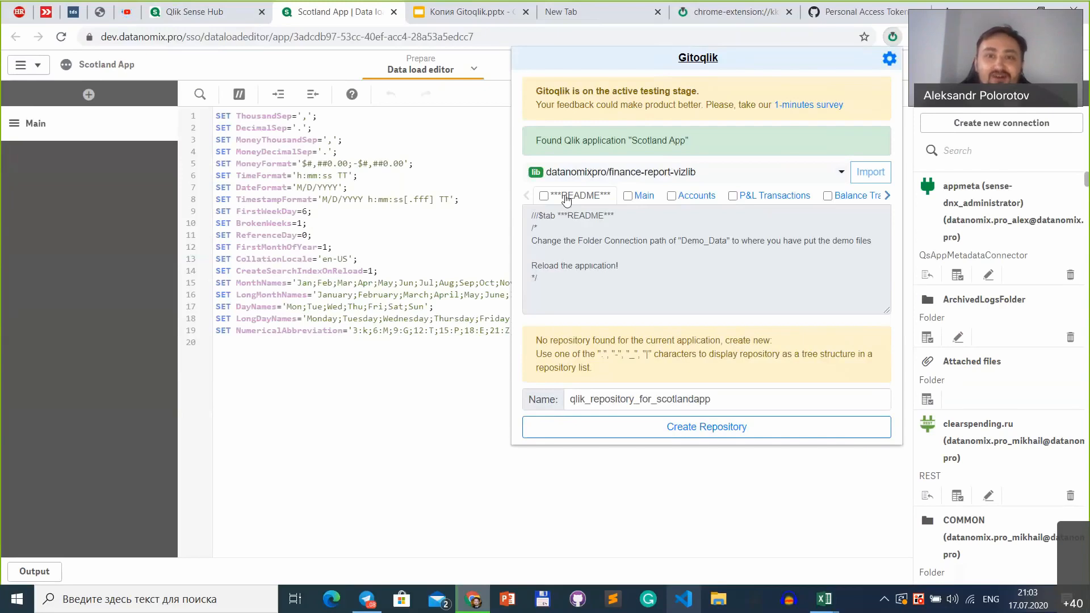
# Step: Include the ***README***, Main, Accounts, P&L Transactions and Balance Transactions script sections in the import
pyautogui.click(543, 197)
pyautogui.click(628, 196)
pyautogui.click(672, 197)
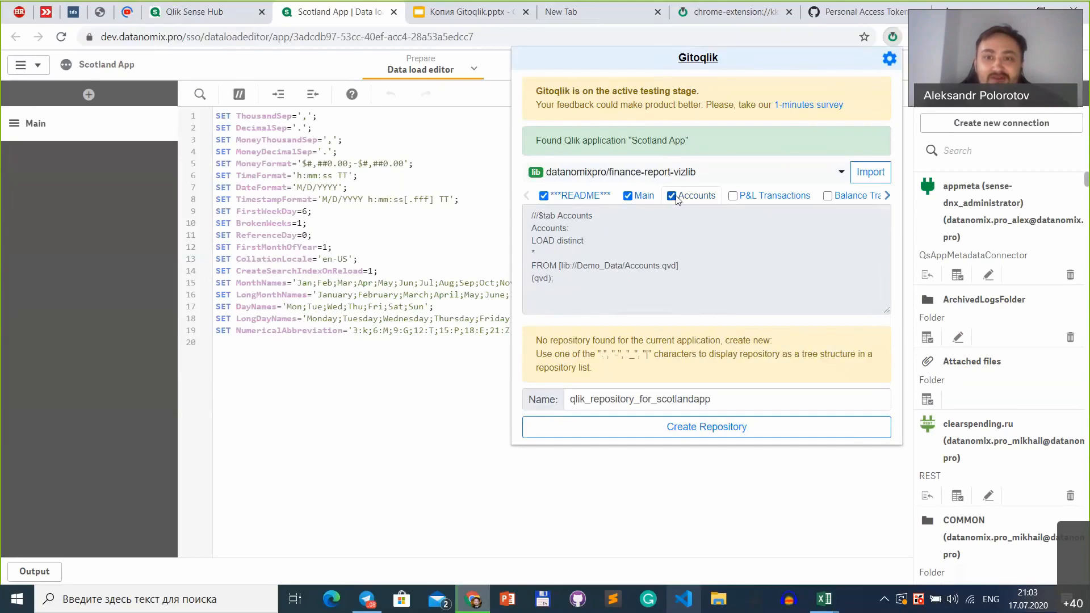
pyautogui.click(733, 196)
pyautogui.click(827, 196)
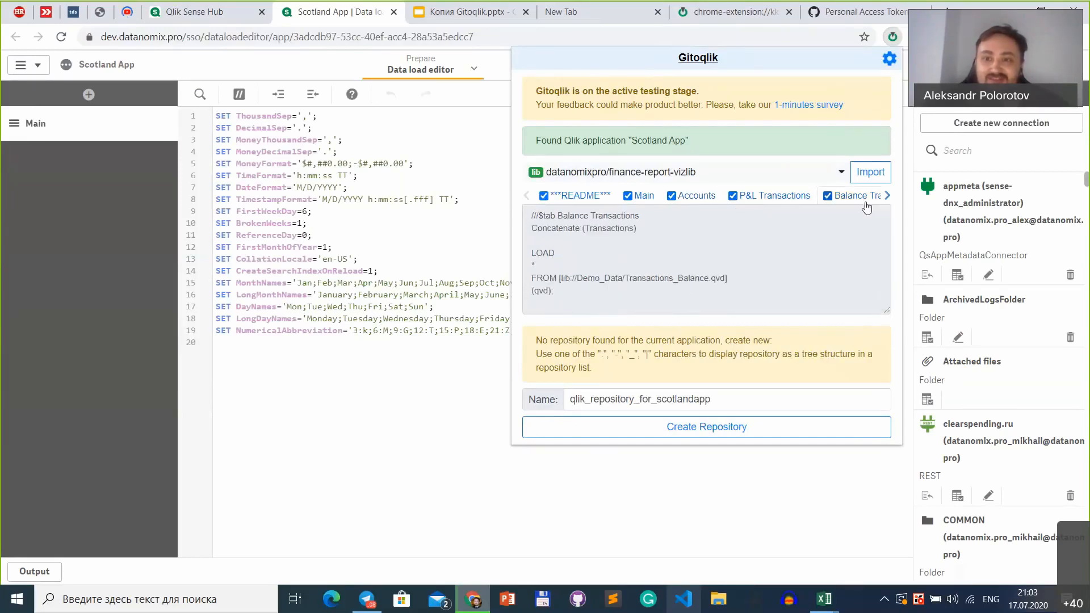
# Step: Add the KPI Transactions, SUB Account Mapping and CALL Account Mapping script sections to the import selection
pyautogui.click(887, 196)
pyautogui.click(771, 197)
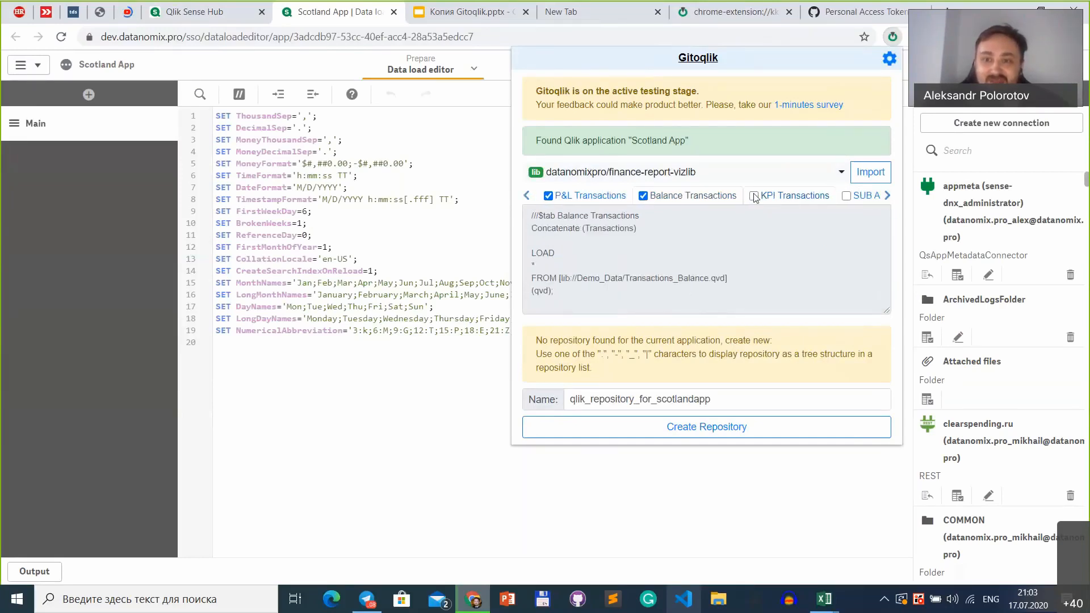
pyautogui.click(846, 196)
pyautogui.click(888, 195)
pyautogui.click(777, 196)
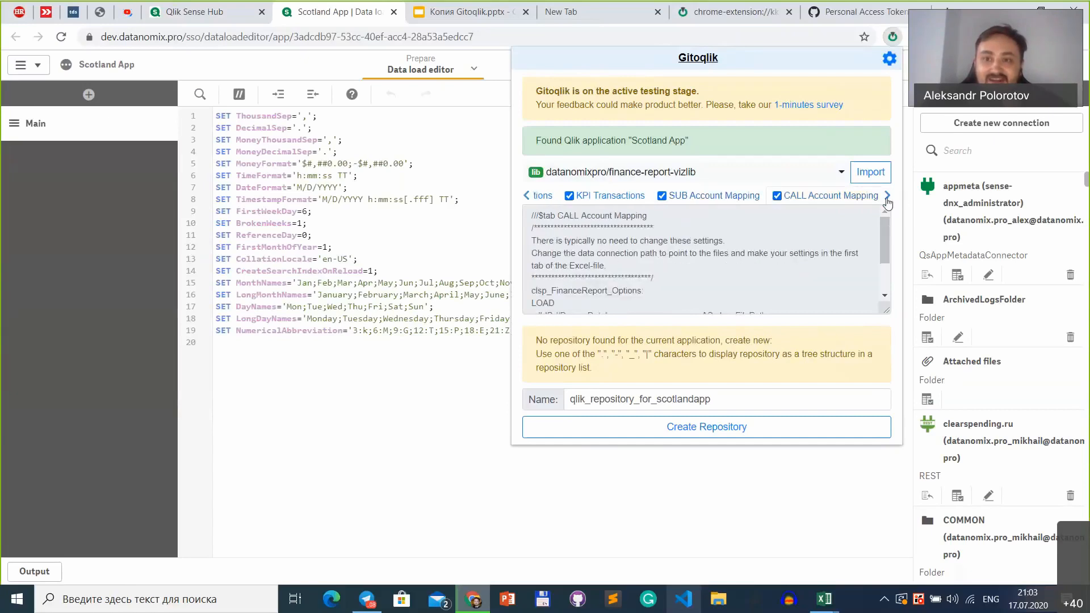
# Step: Review the chosen script sections and include the Calendar section as well
pyautogui.click(528, 195)
pyautogui.click(528, 196)
pyautogui.click(527, 196)
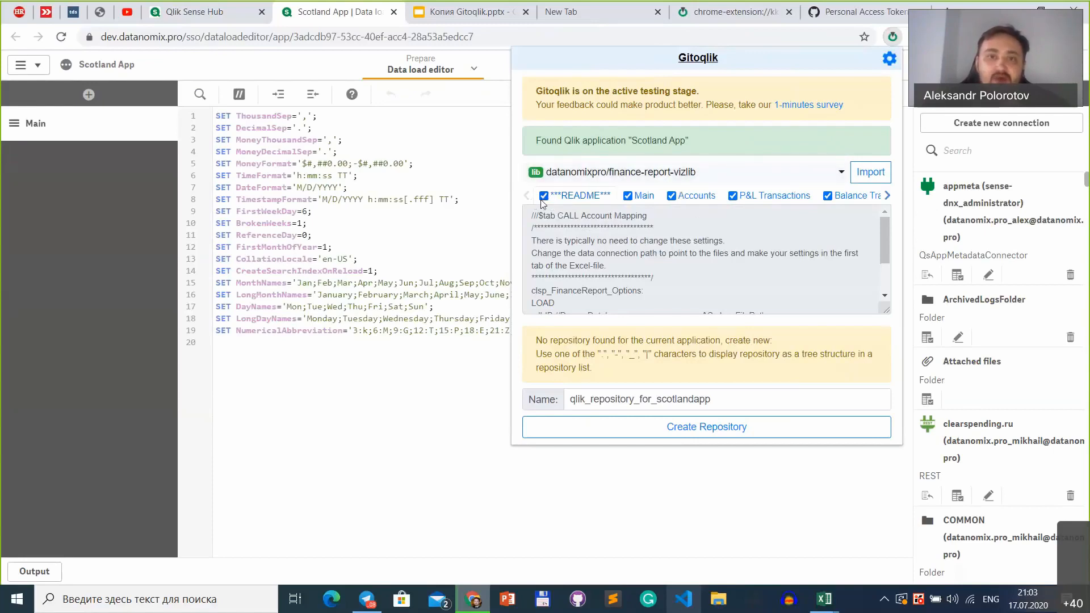
pyautogui.click(887, 196)
pyautogui.click(888, 196)
pyautogui.click(888, 196)
pyautogui.click(887, 196)
pyautogui.click(888, 196)
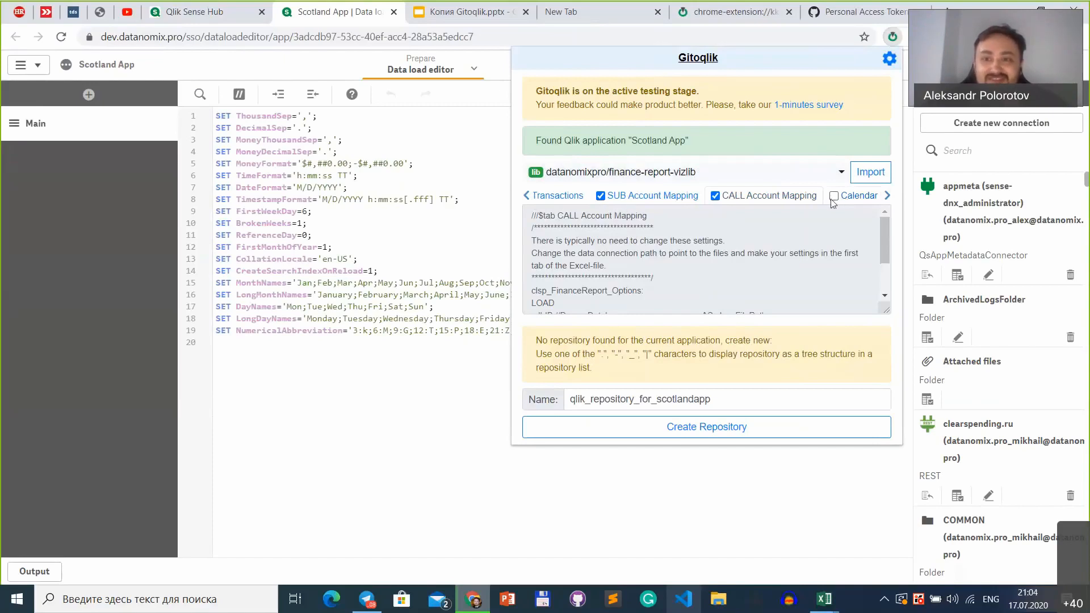
pyautogui.click(888, 199)
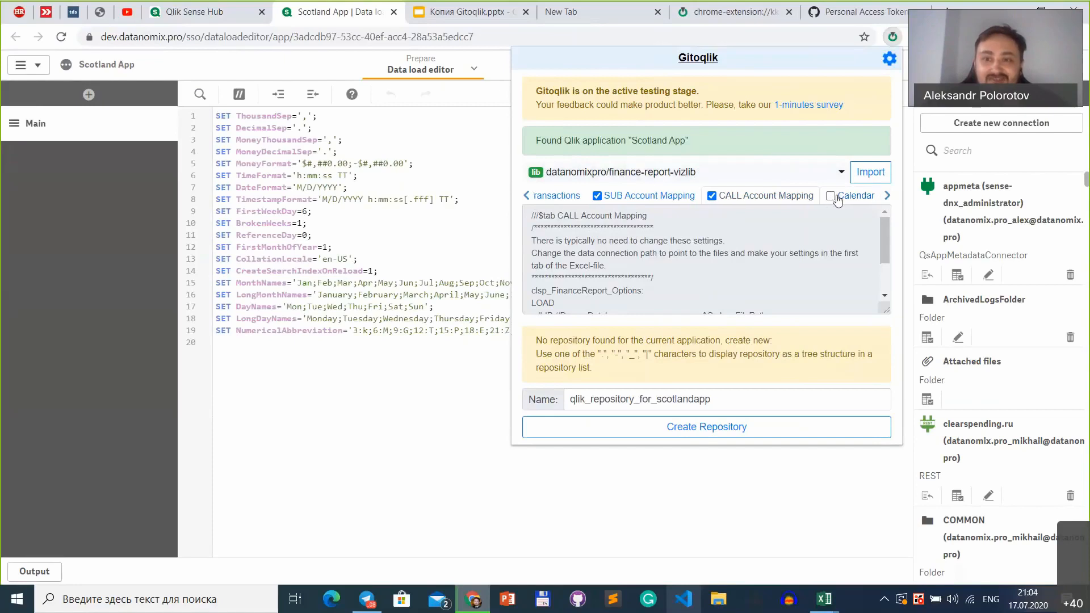
pyautogui.click(830, 197)
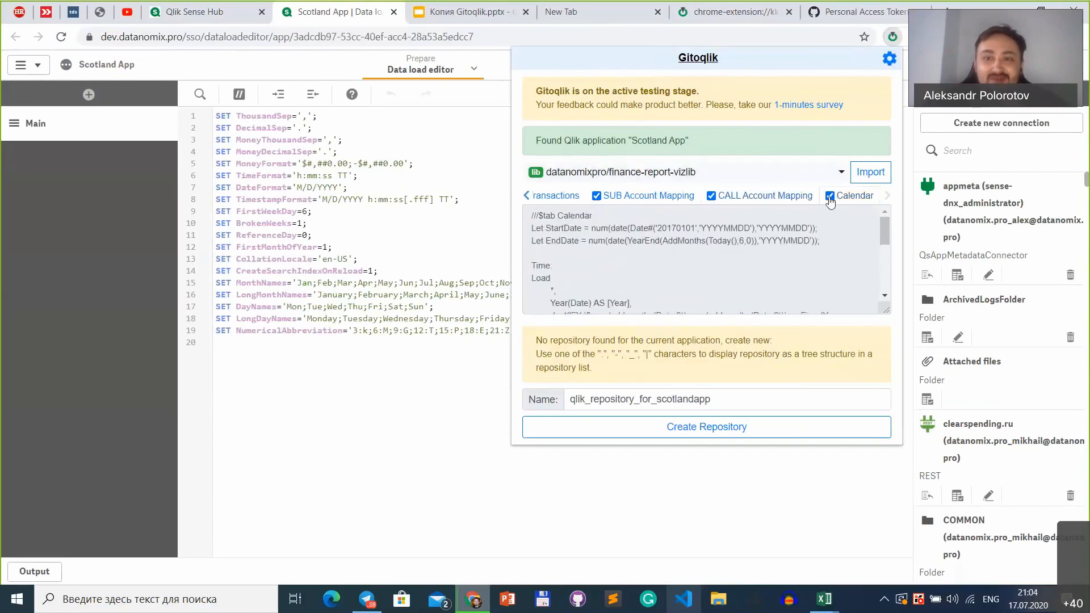
# Step: Import the selected sections, keep both versions of the conflicting Main section with a rename, and close the extension popup
pyautogui.click(526, 196)
pyautogui.click(526, 195)
pyautogui.click(526, 196)
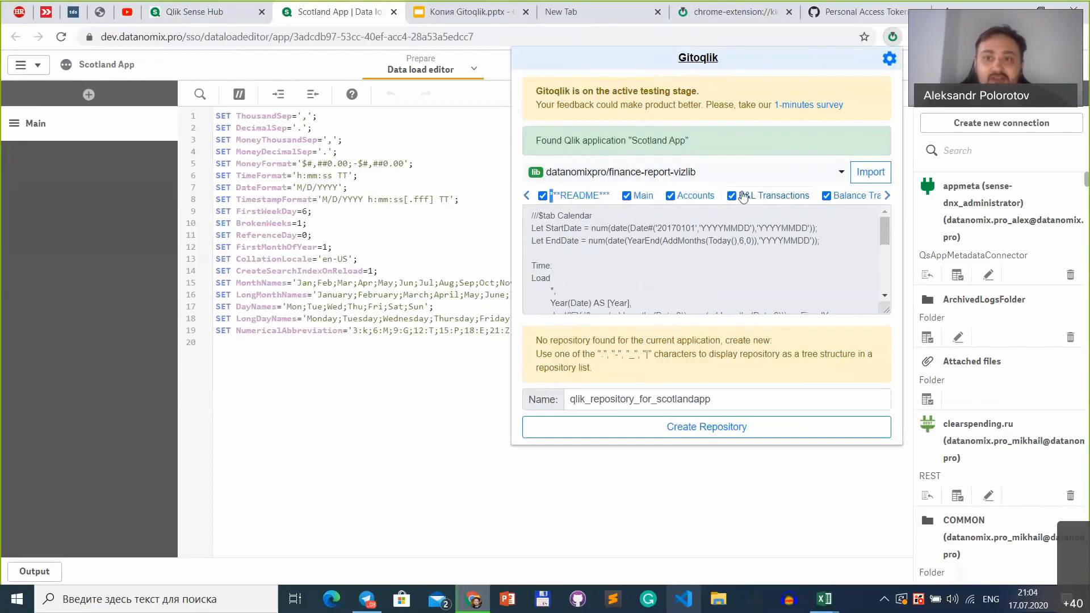
pyautogui.click(859, 179)
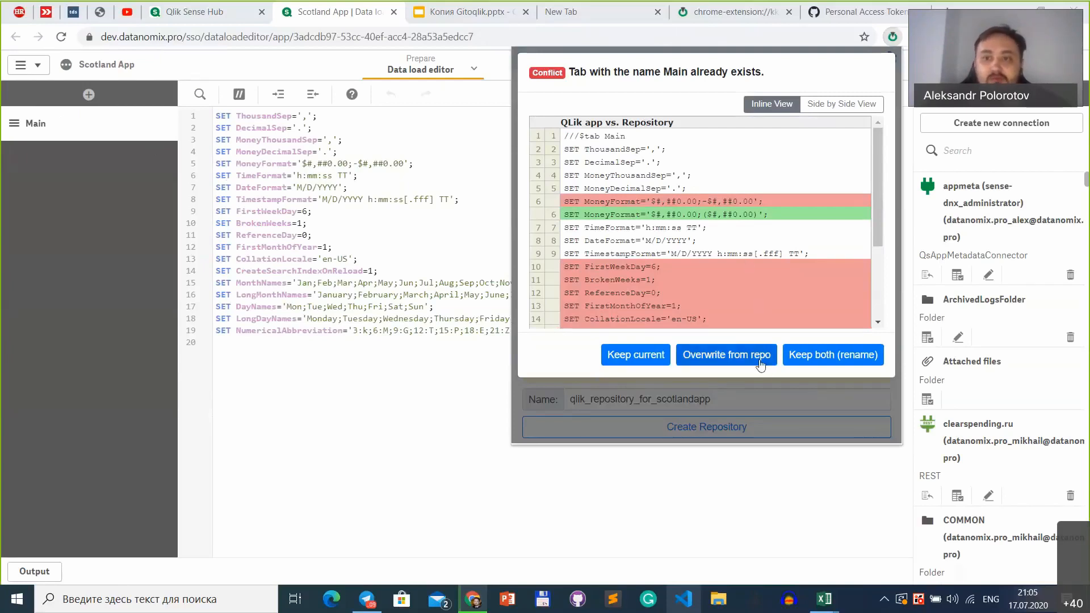
pyautogui.click(876, 352)
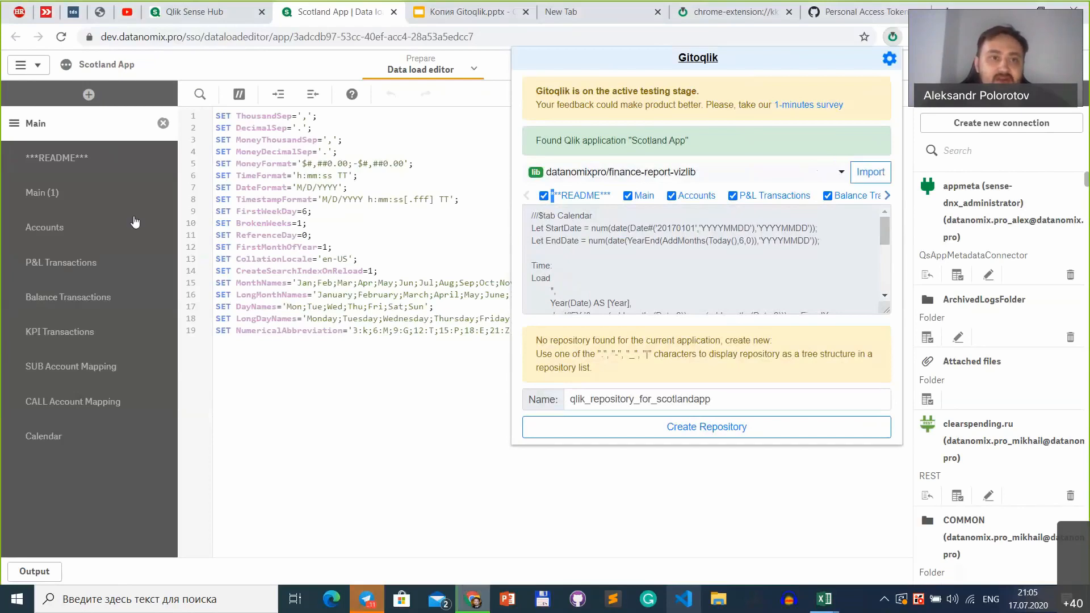
pyautogui.click(891, 38)
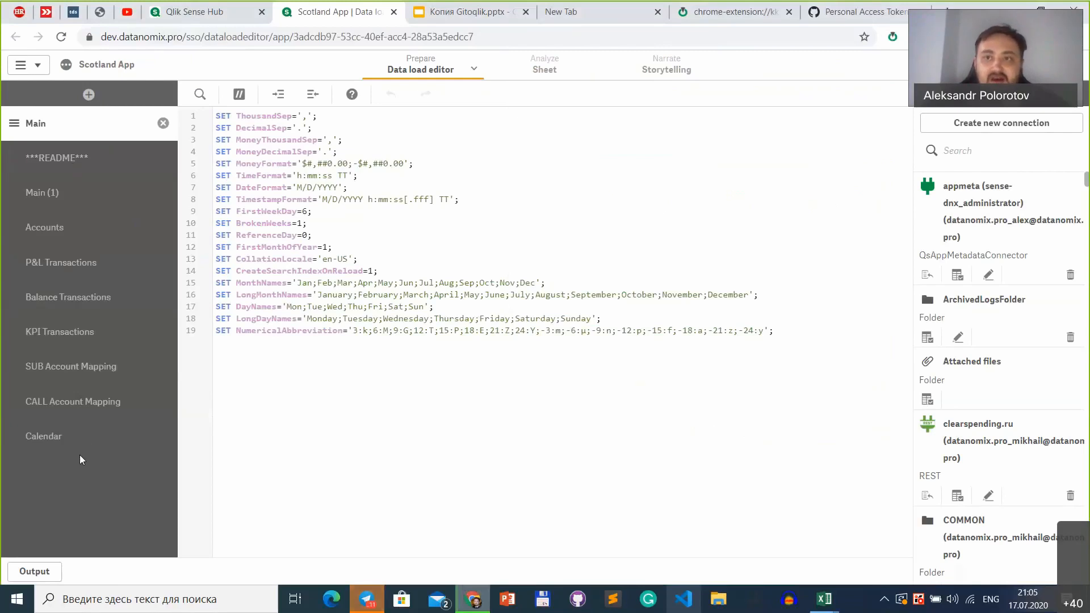
# Step: Compare the scripts of the original Main section and the imported Main (1) section
pyautogui.click(88, 170)
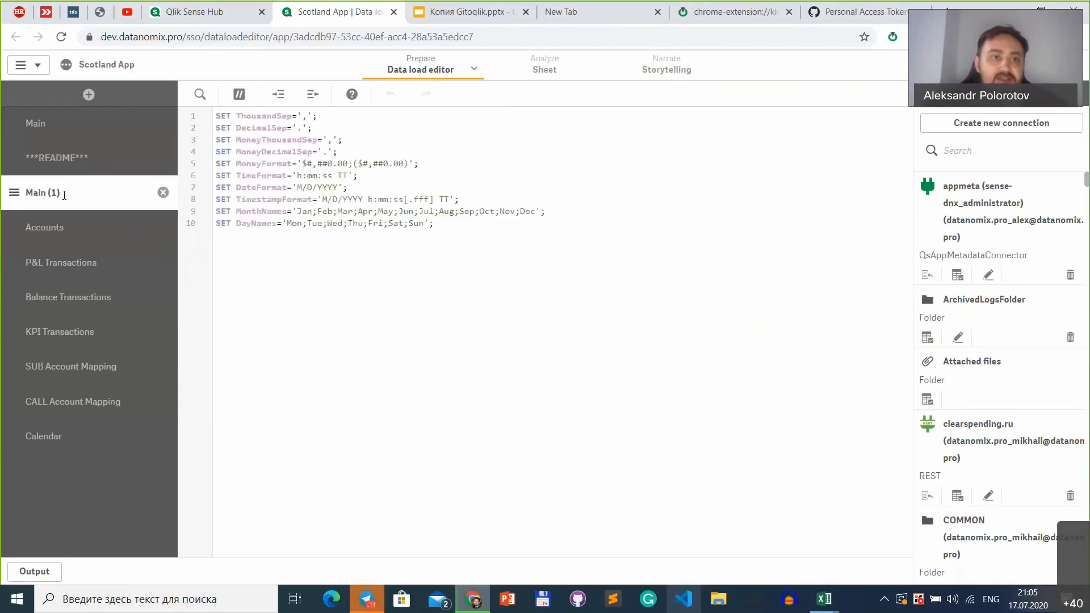
pyautogui.click(48, 125)
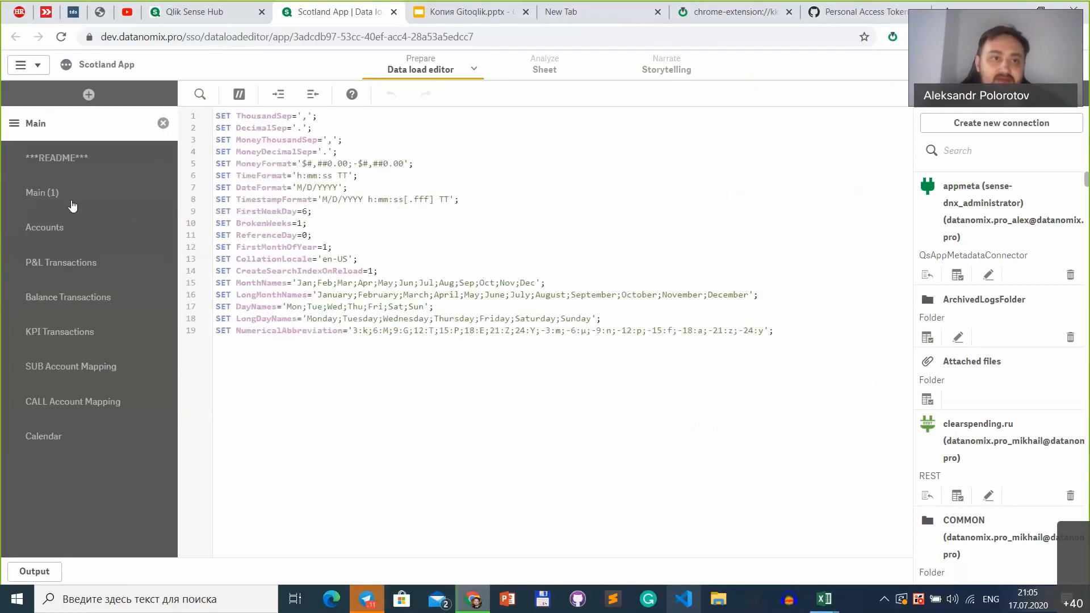
pyautogui.click(72, 202)
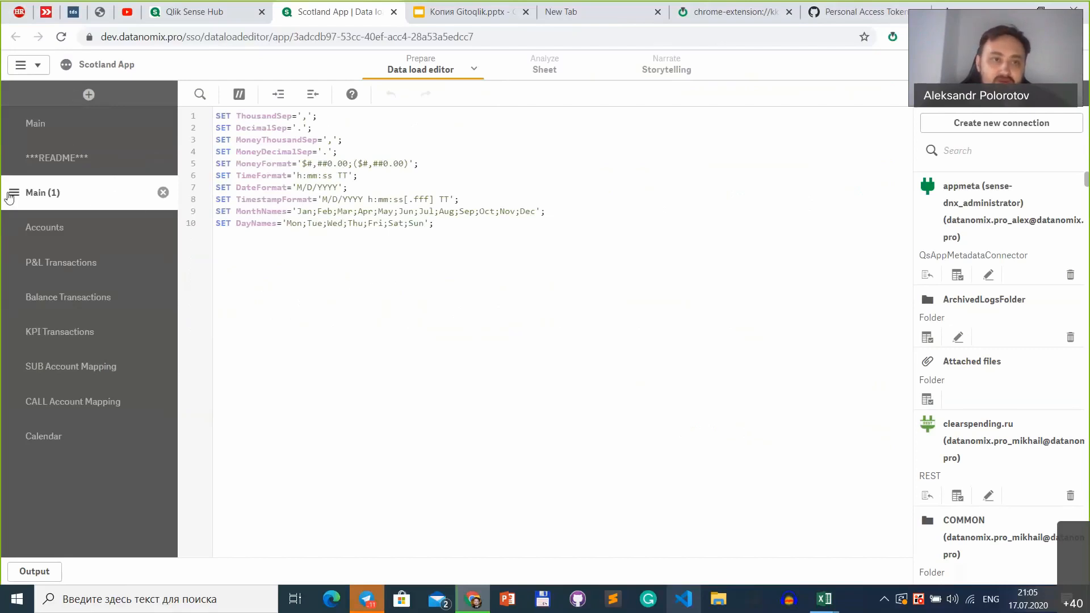
pyautogui.click(32, 140)
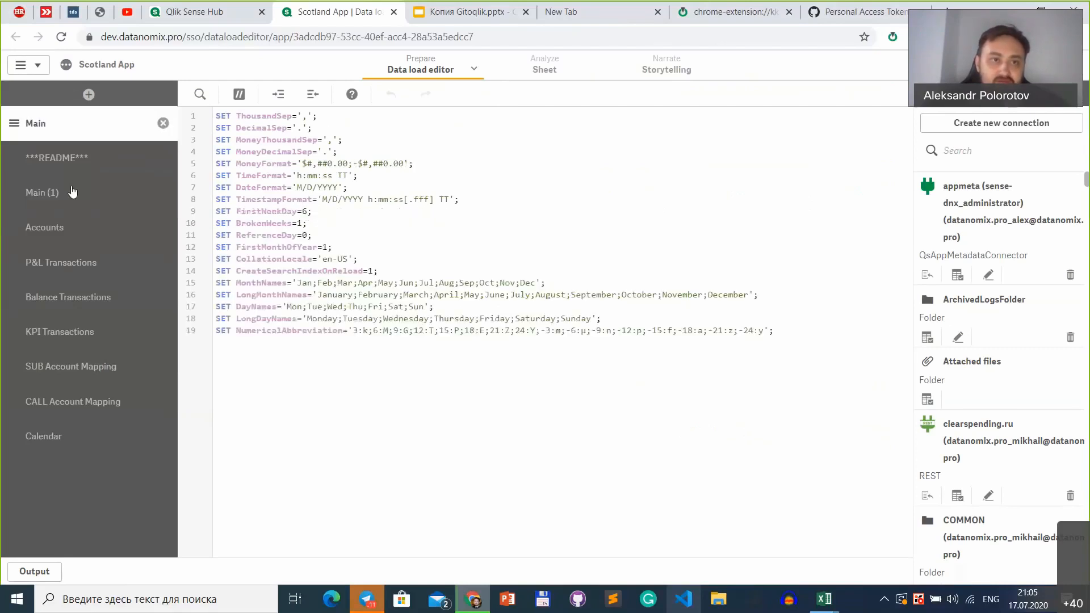
pyautogui.click(71, 191)
pyautogui.click(47, 122)
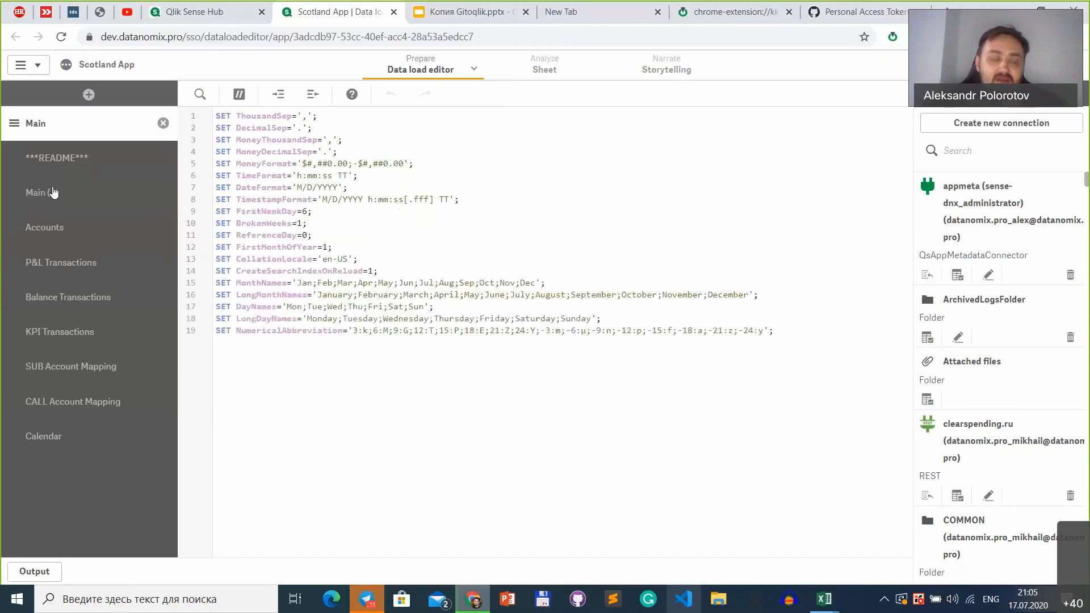
# Step: Delete the imported Main (1) section from the load script
pyautogui.click(53, 193)
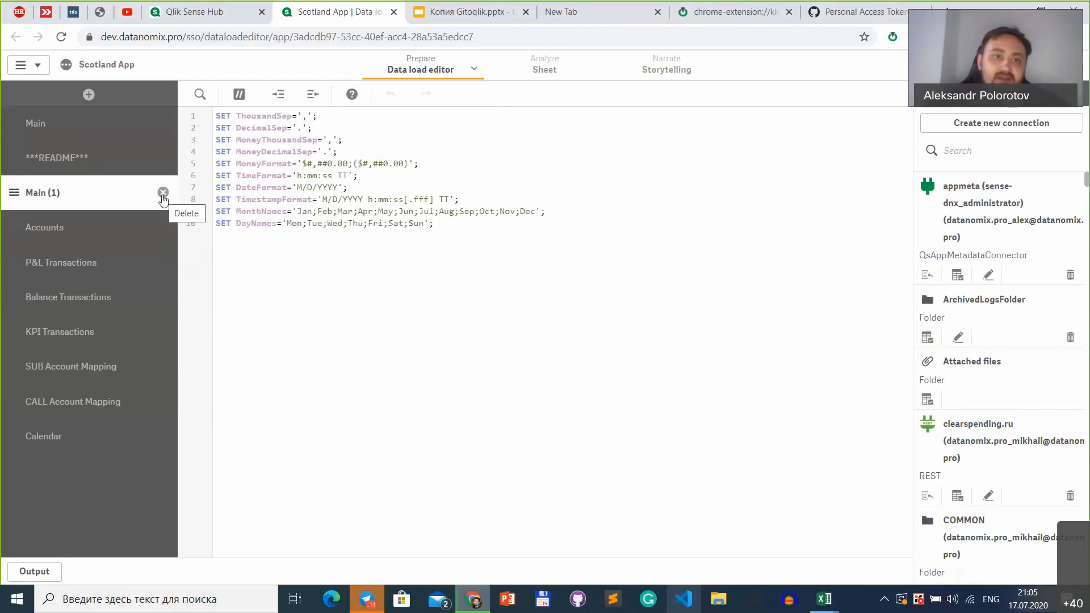
pyautogui.click(163, 193)
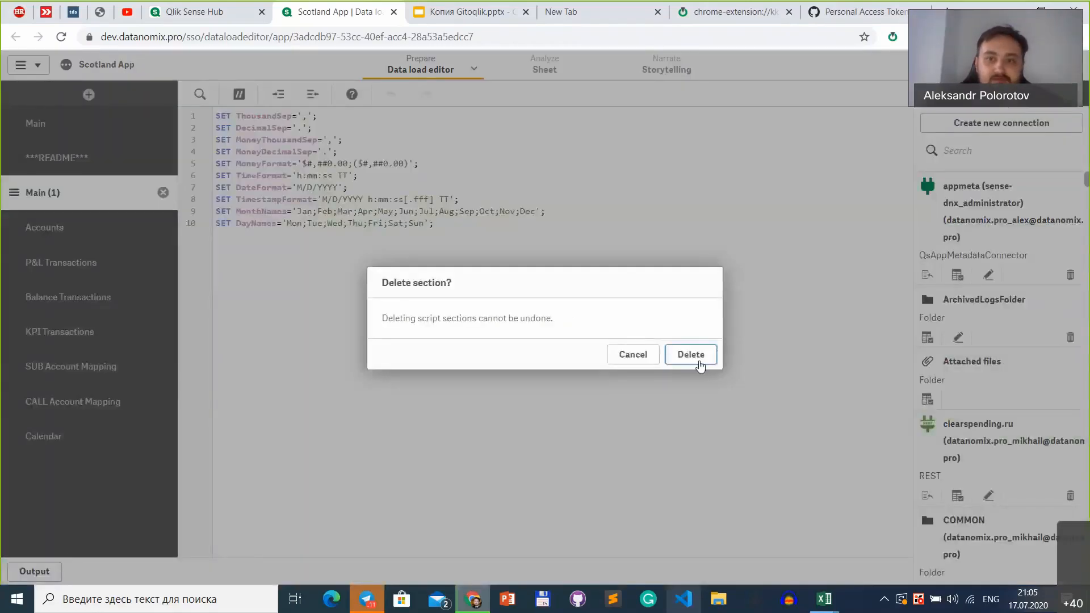
pyautogui.click(699, 363)
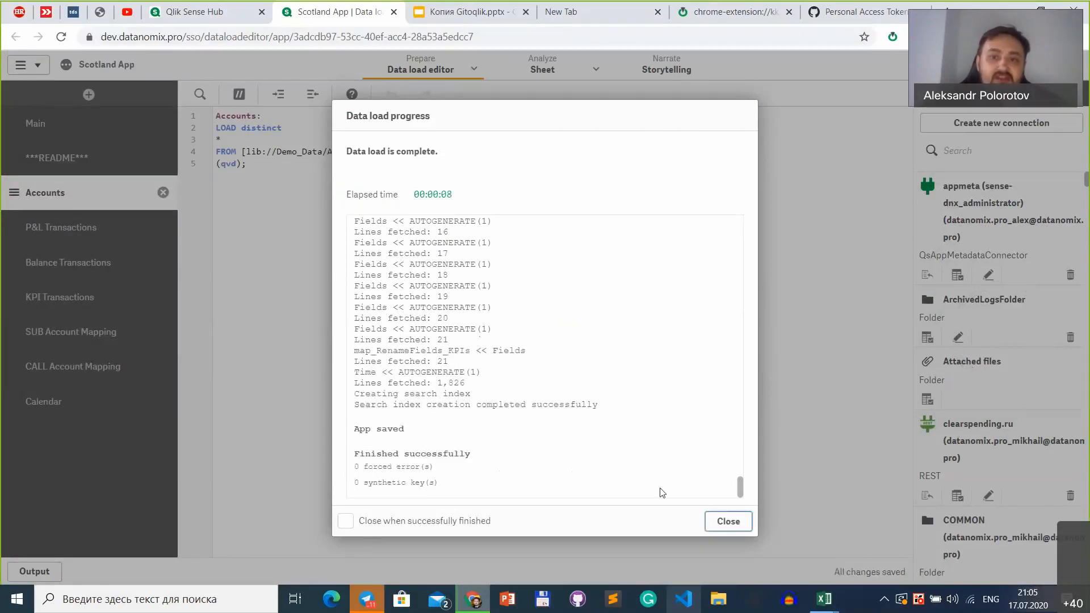
# Step: Close the data load progress report and open the app's sheet for analysis
pyautogui.click(728, 521)
pyautogui.click(542, 69)
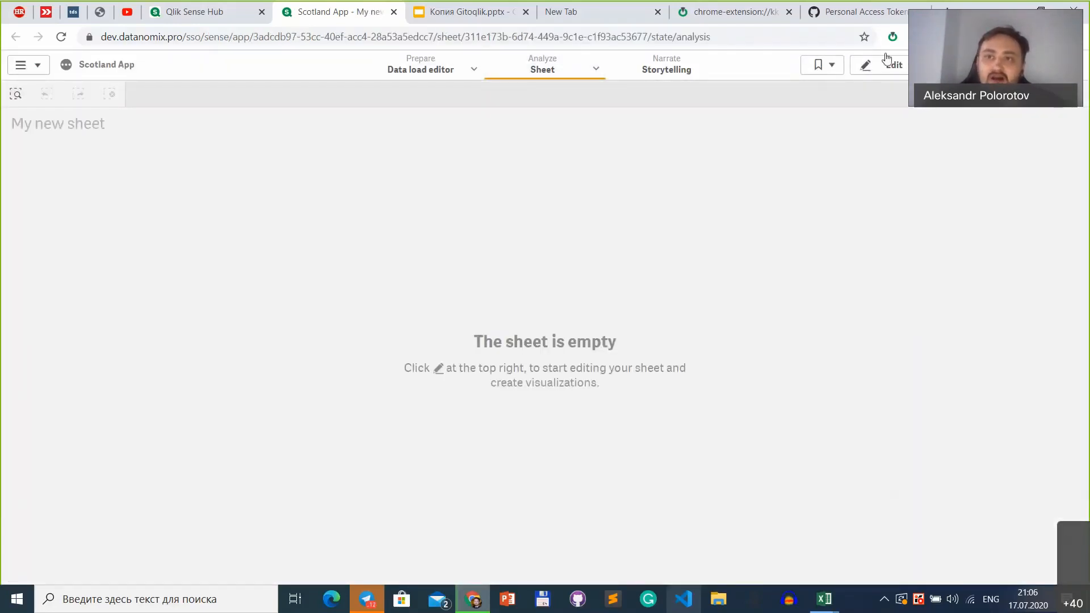
# Step: Start a sheet import in Gitoqlik from the datanomixpro/finance-report-vizlib library repository
pyautogui.click(893, 38)
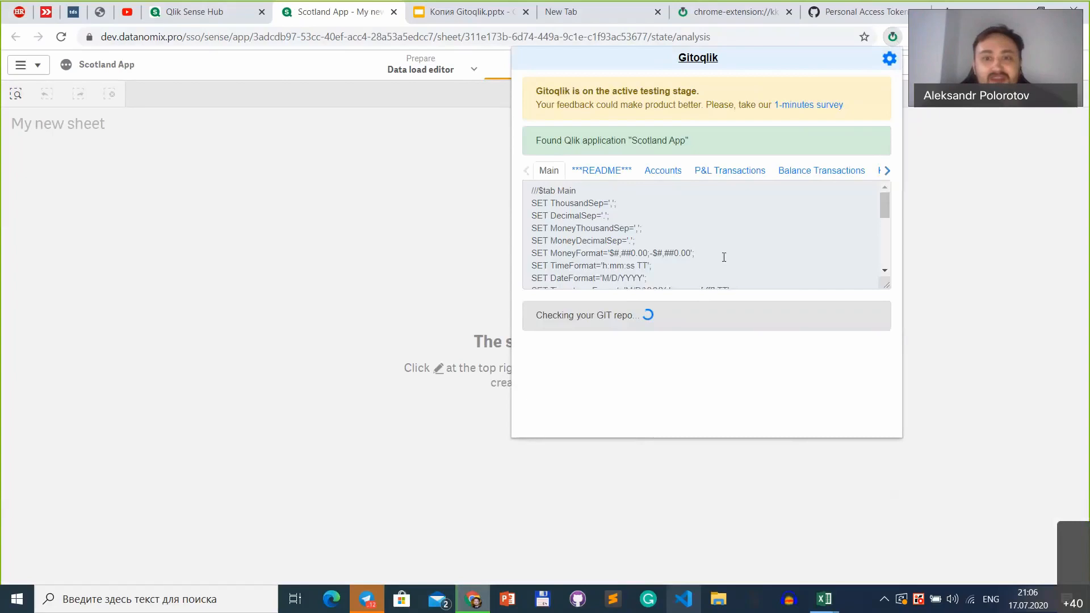
pyautogui.click(735, 432)
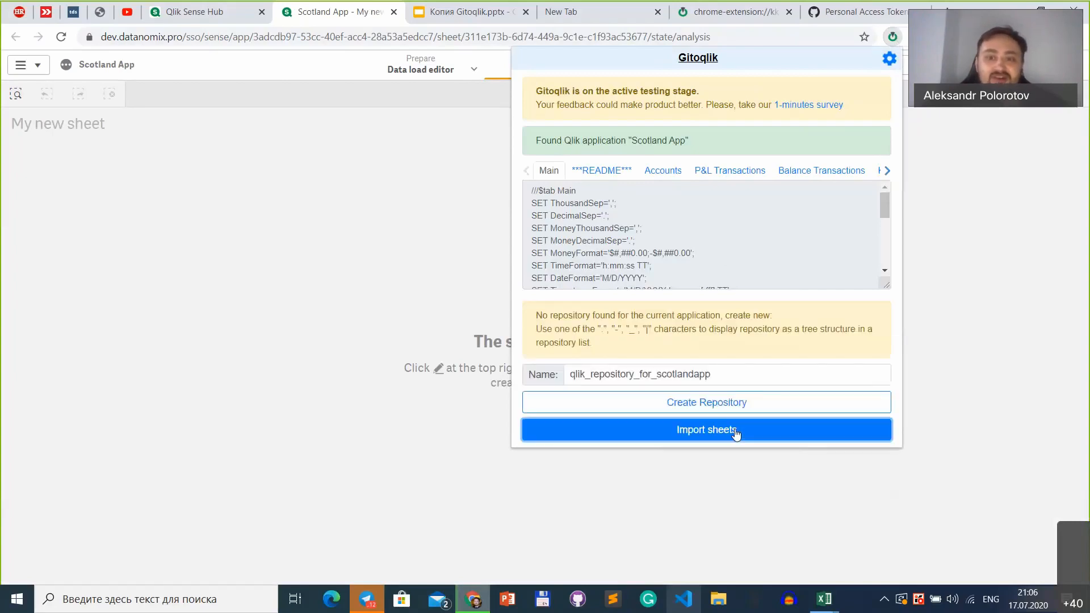
pyautogui.click(696, 173)
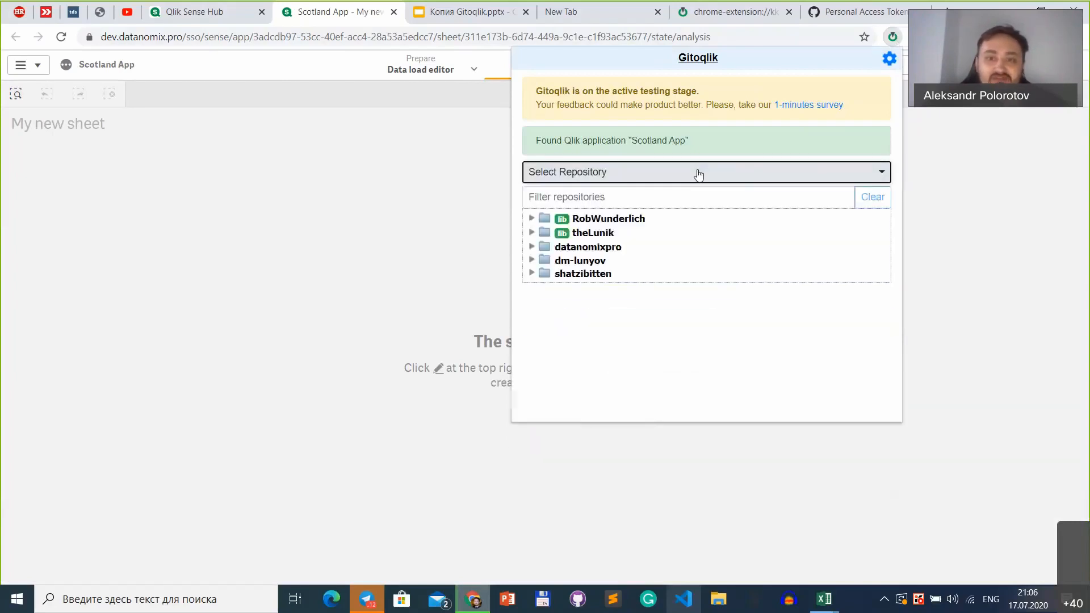
pyautogui.click(532, 247)
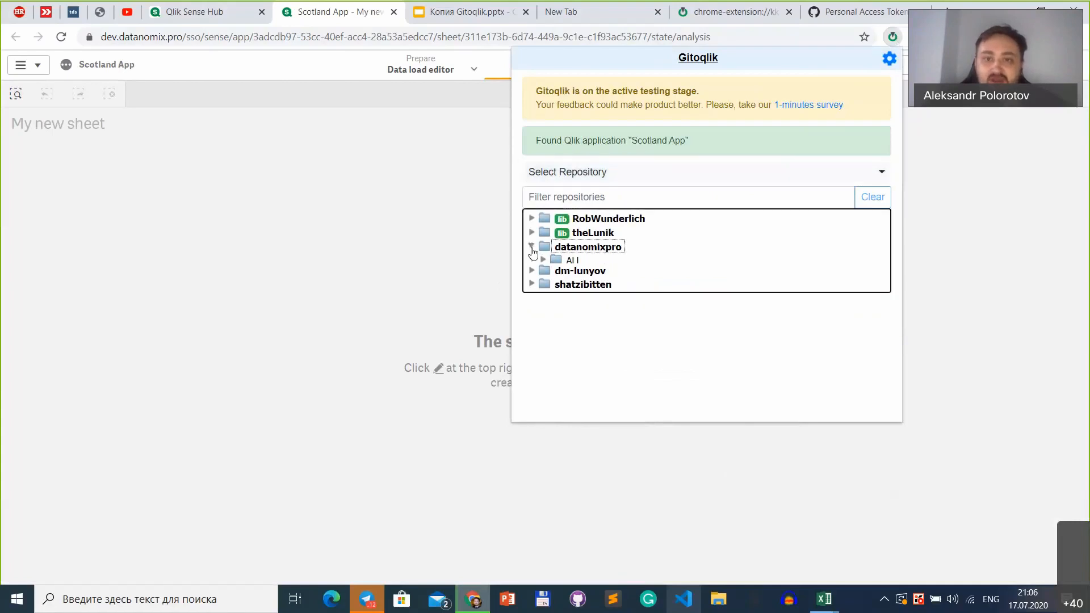
pyautogui.scroll(-1, 691, 387)
pyautogui.click(543, 316)
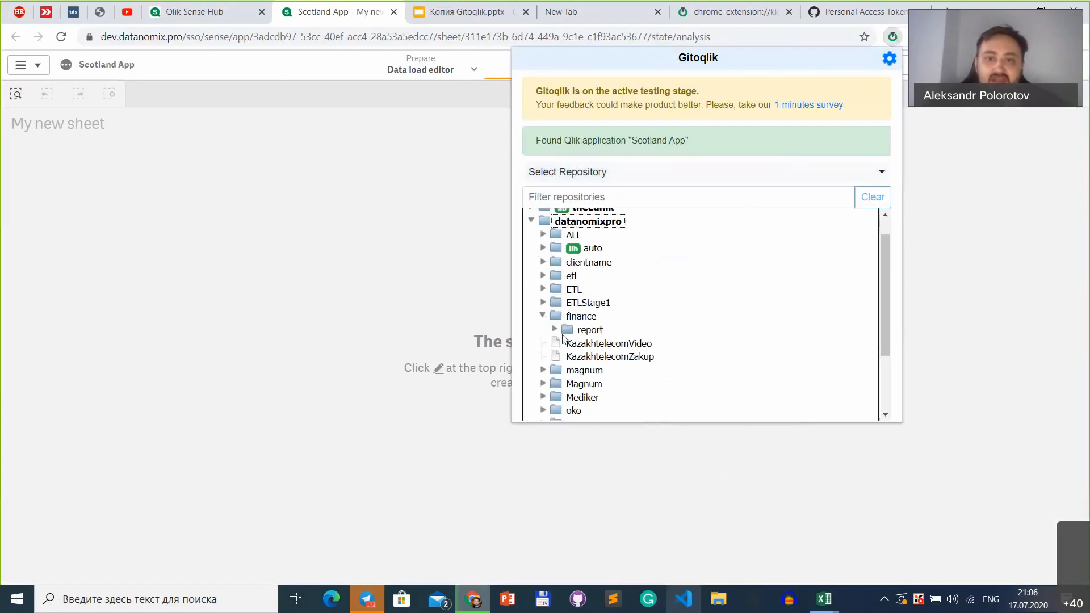
pyautogui.click(552, 330)
pyautogui.scroll(-1, 686, 333)
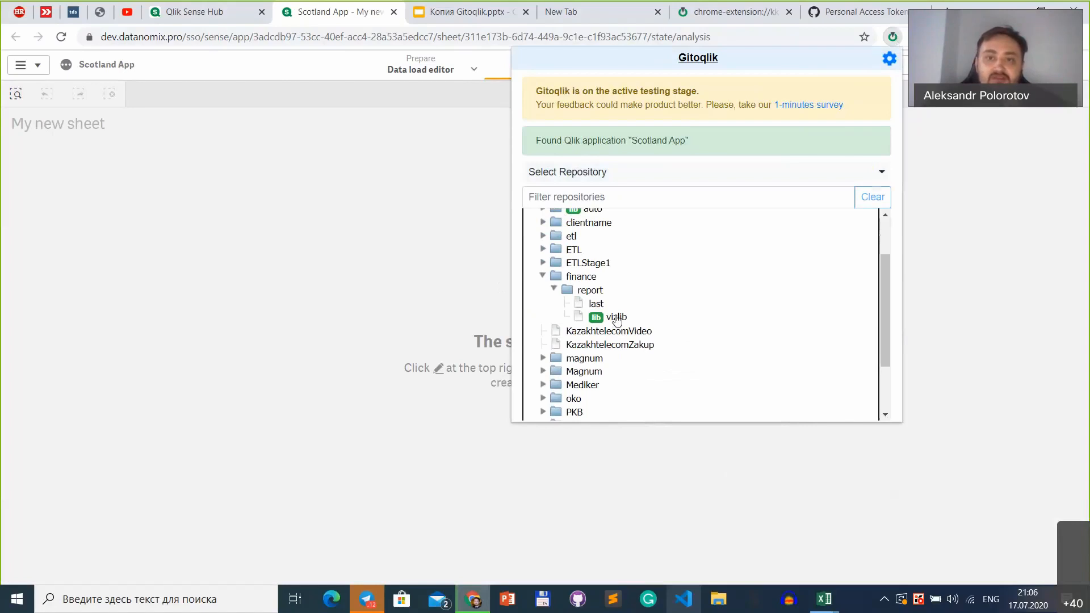
pyautogui.click(616, 317)
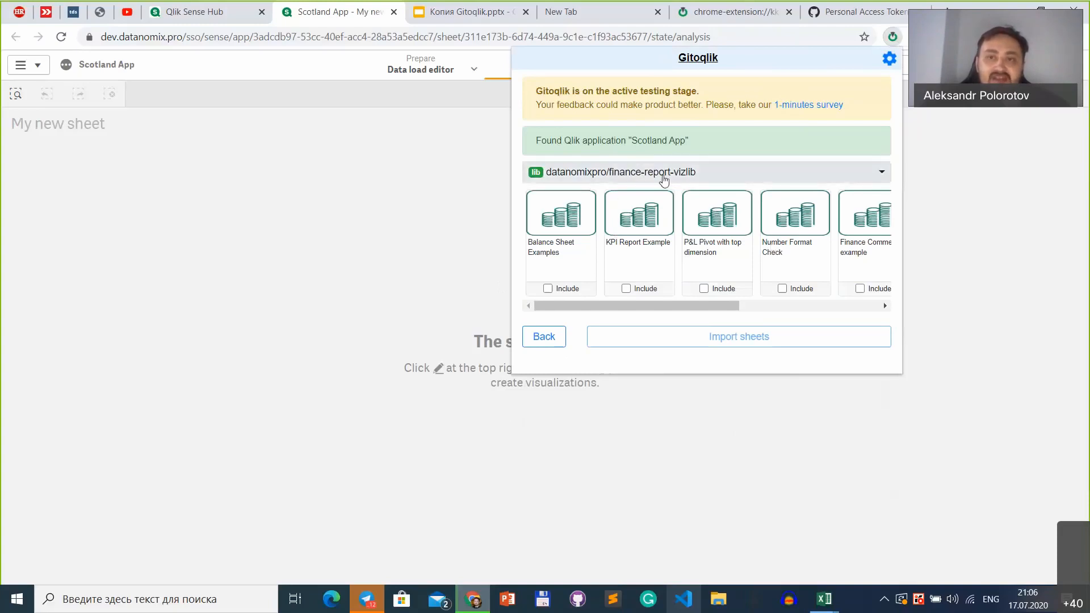
# Step: Include the Alternative Layouts and P&L Pivot with top dimension sheets and import them into the app
pyautogui.hscroll(3, 748, 268)
pyautogui.hscroll(2, 748, 268)
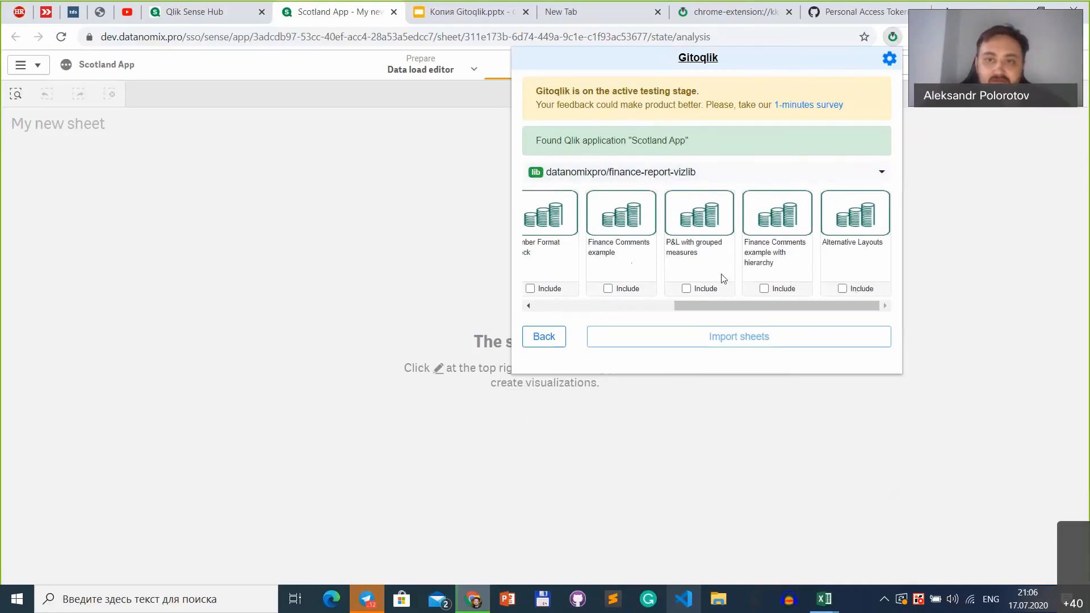
pyautogui.click(843, 289)
pyautogui.moveTo(795, 305); pyautogui.dragTo(658, 314)
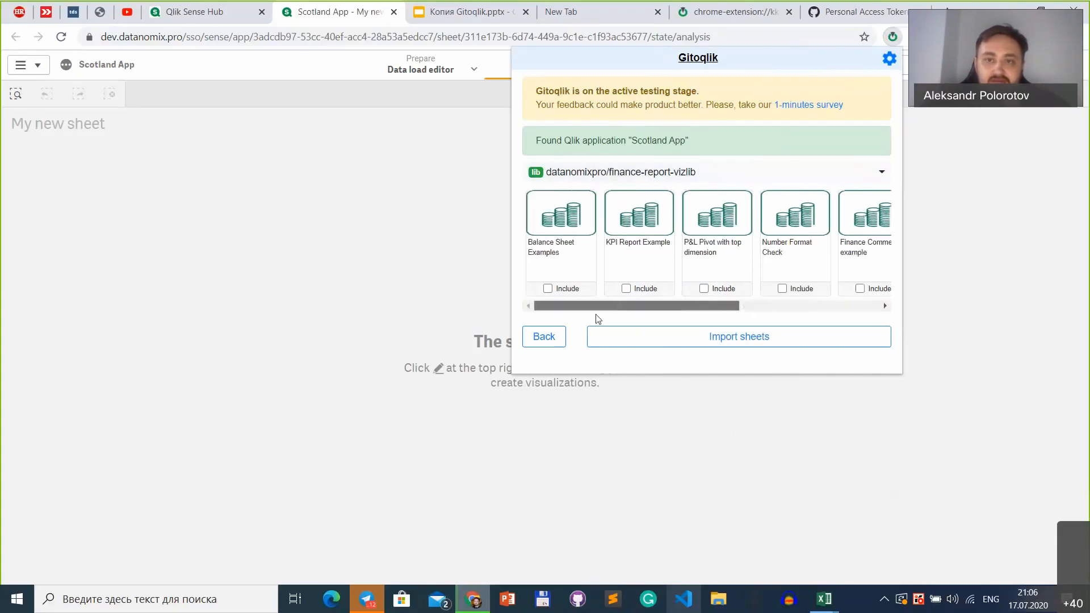
pyautogui.click(720, 288)
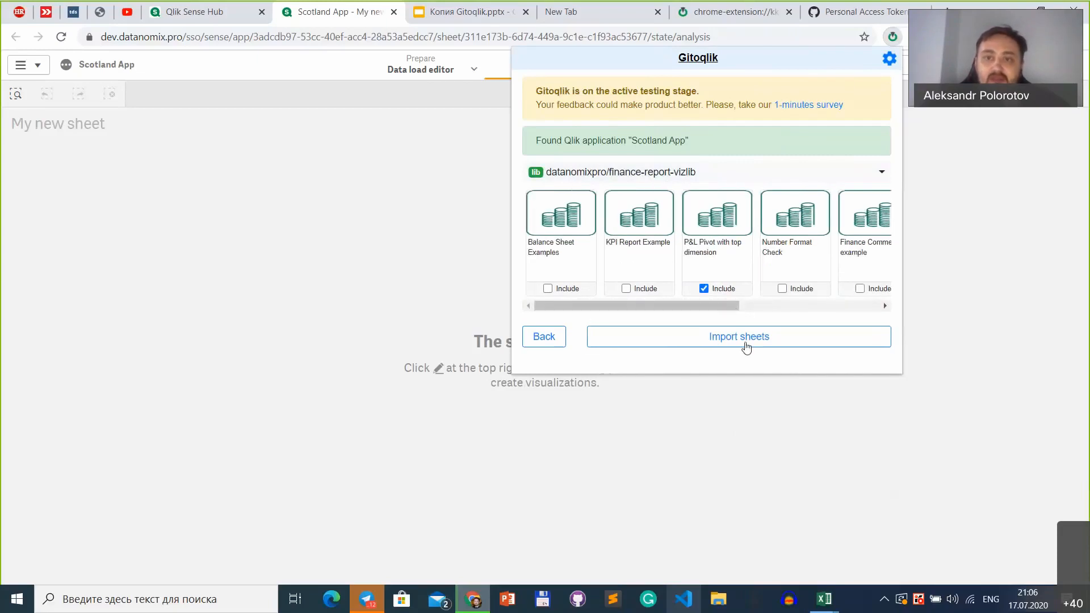
pyautogui.click(743, 347)
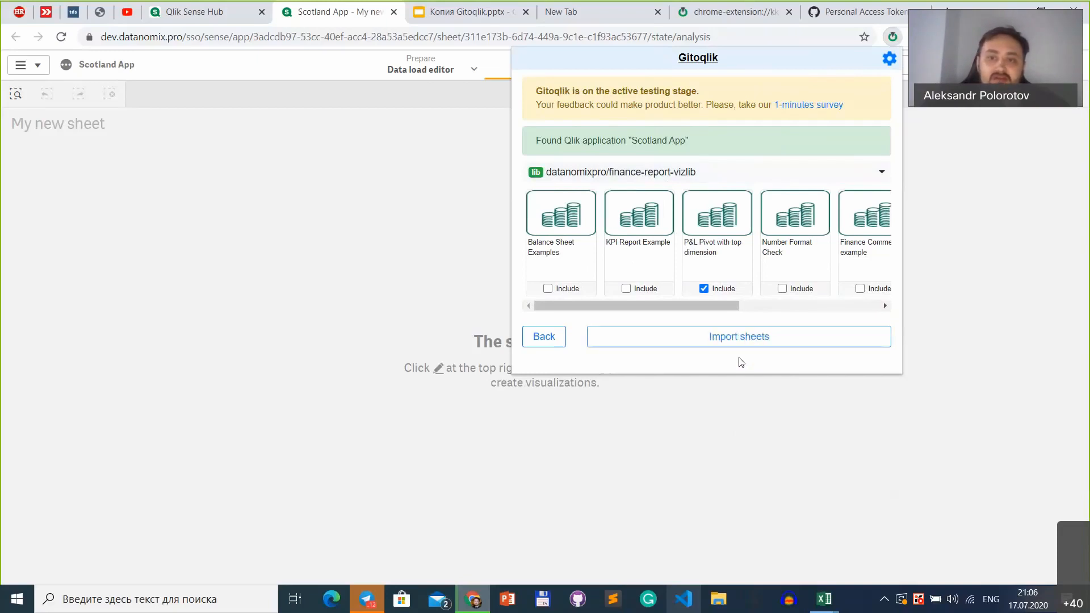
# Step: Close Gitoqlik and open the imported P&L Pivot with top dimension sheet from the app's sheet list
pyautogui.click(932, 179)
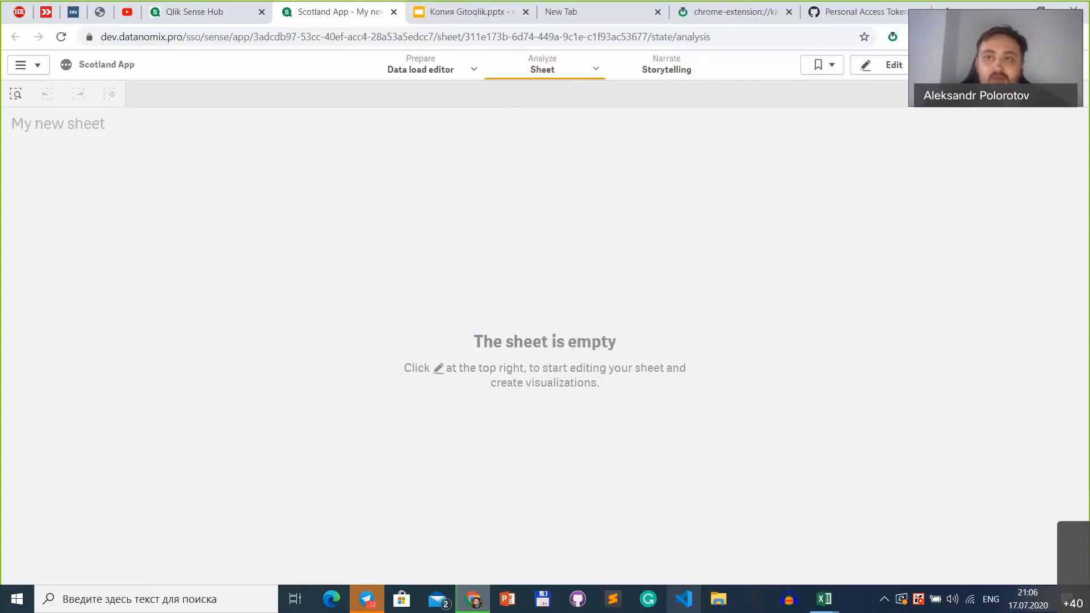
pyautogui.click(972, 65)
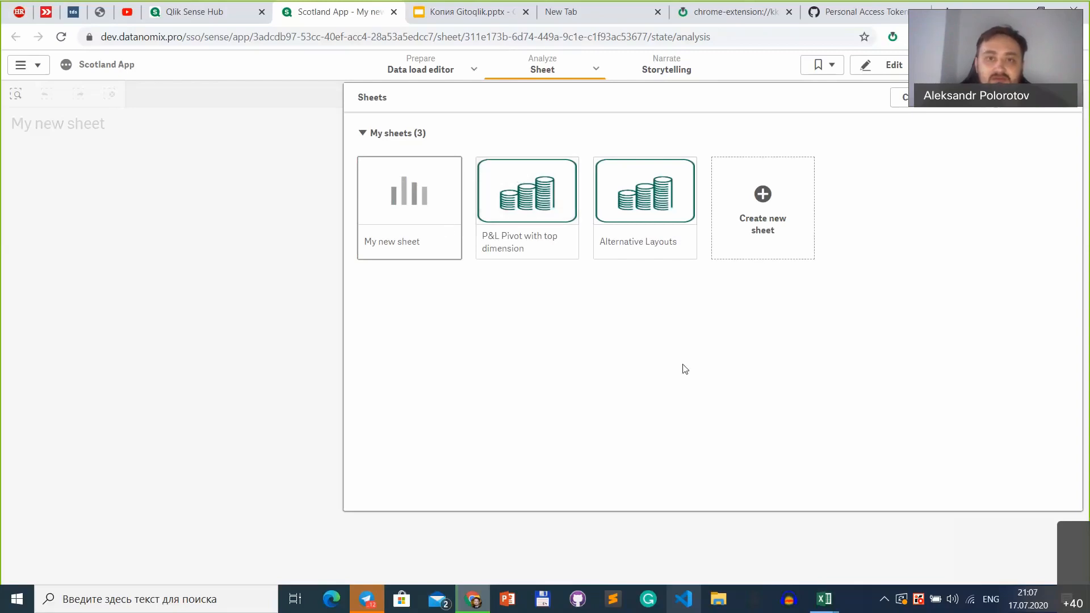
pyautogui.click(520, 193)
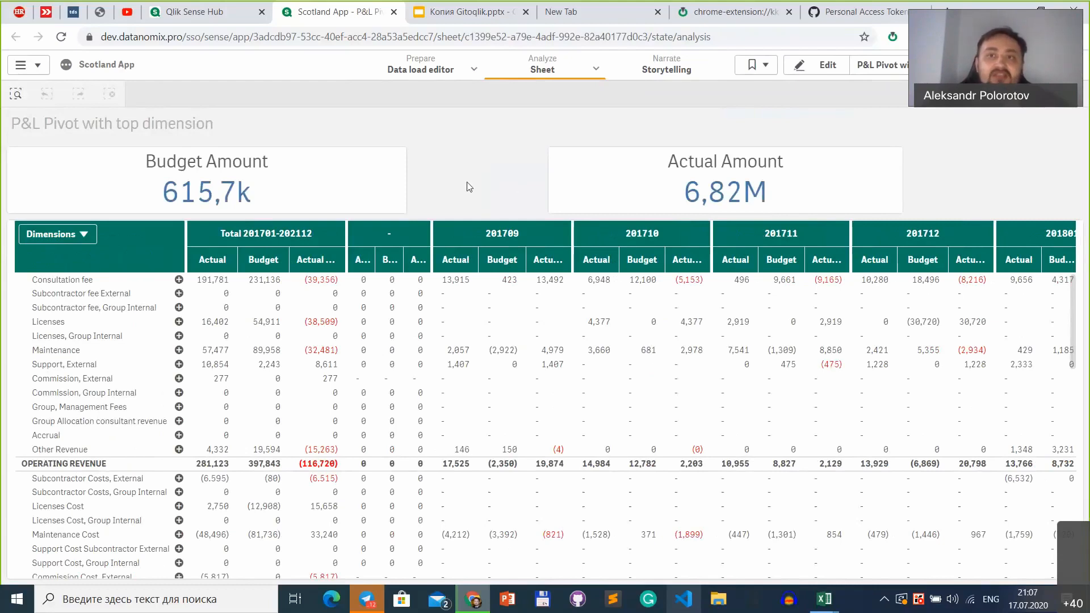
# Step: Switch the sheet to edit mode, show the master item measures, and select the Budget Amount KPI
pyautogui.click(828, 67)
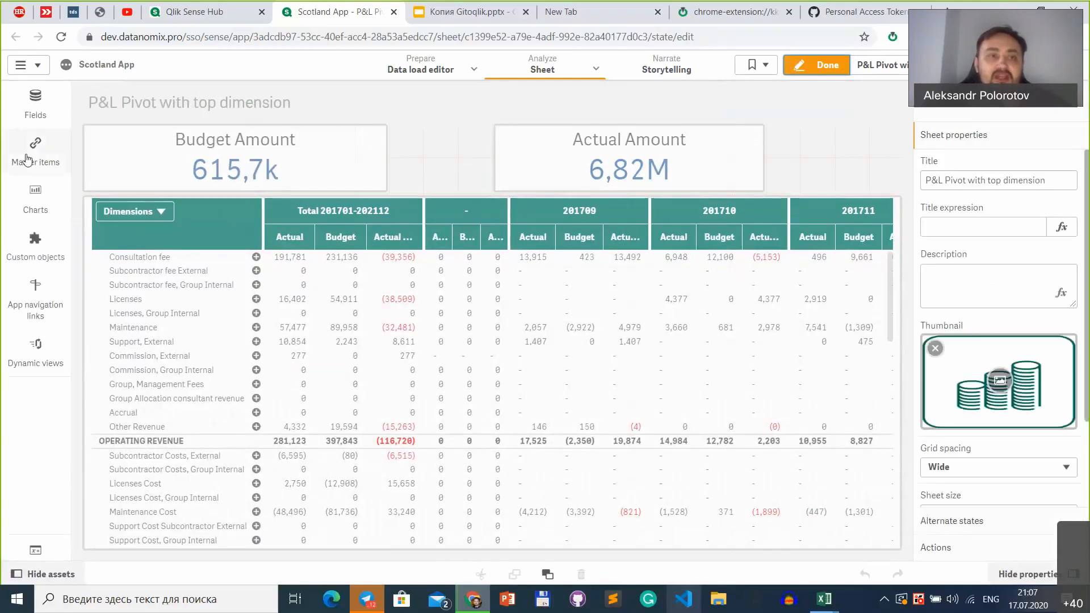
pyautogui.click(28, 158)
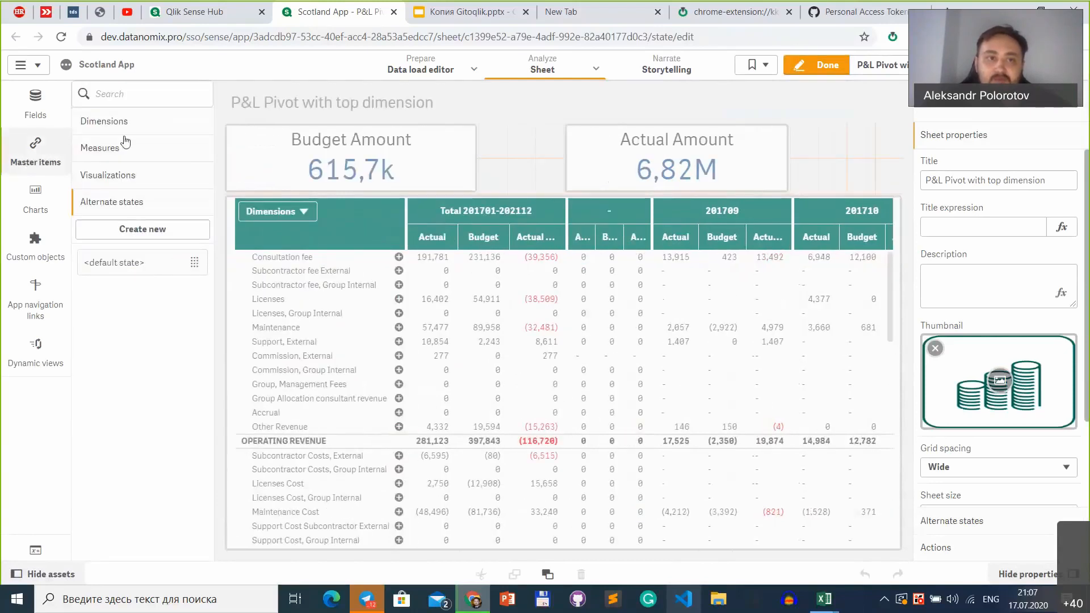
pyautogui.click(125, 143)
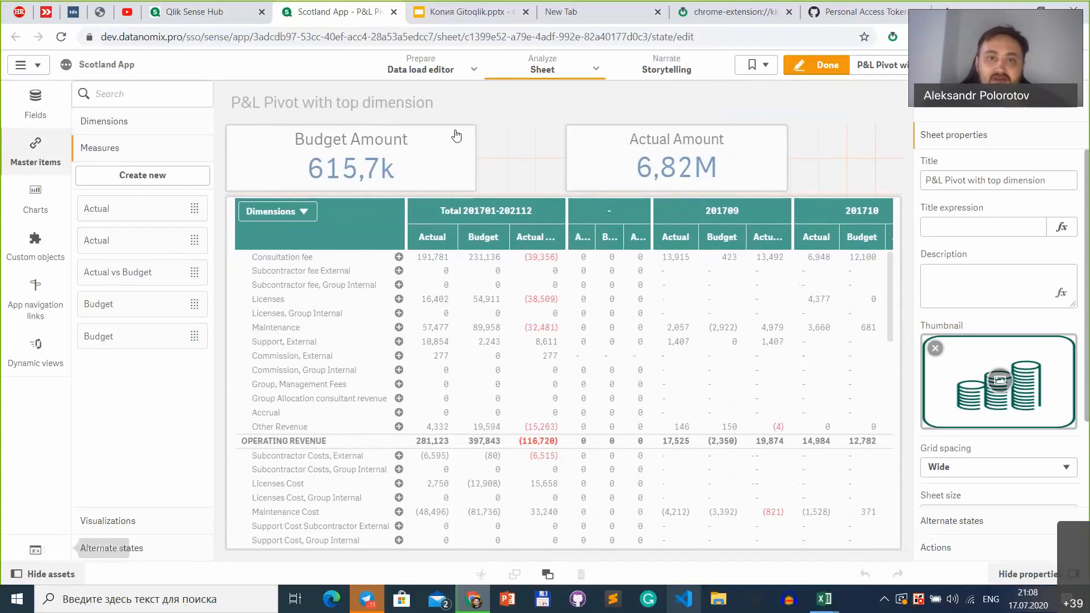
pyautogui.click(408, 176)
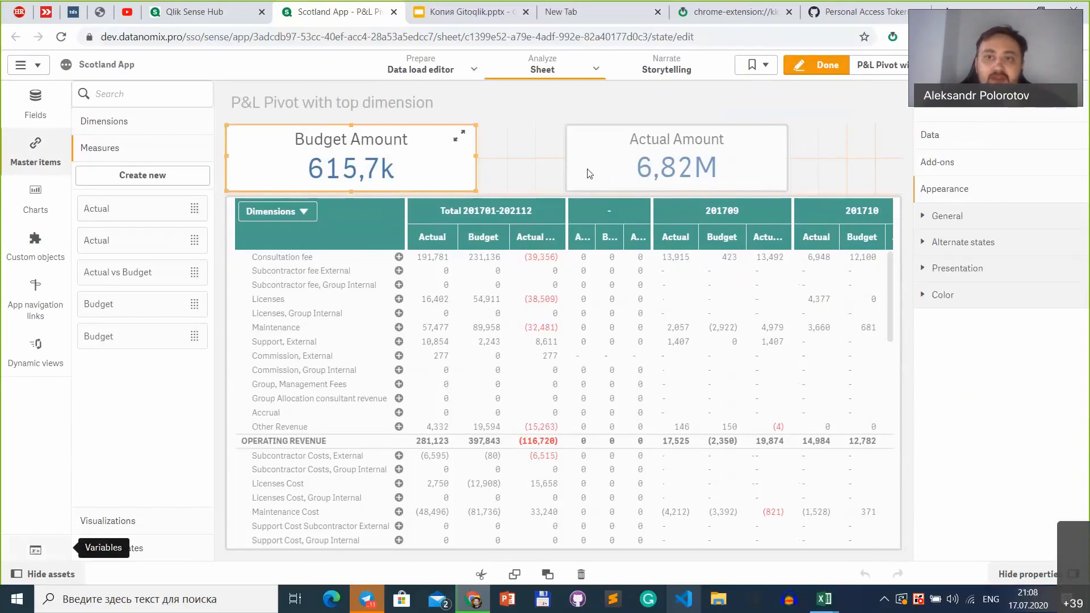
# Step: Create a Git repository named scotland-meetup for the Scotland App with Gitoqlik
pyautogui.click(893, 37)
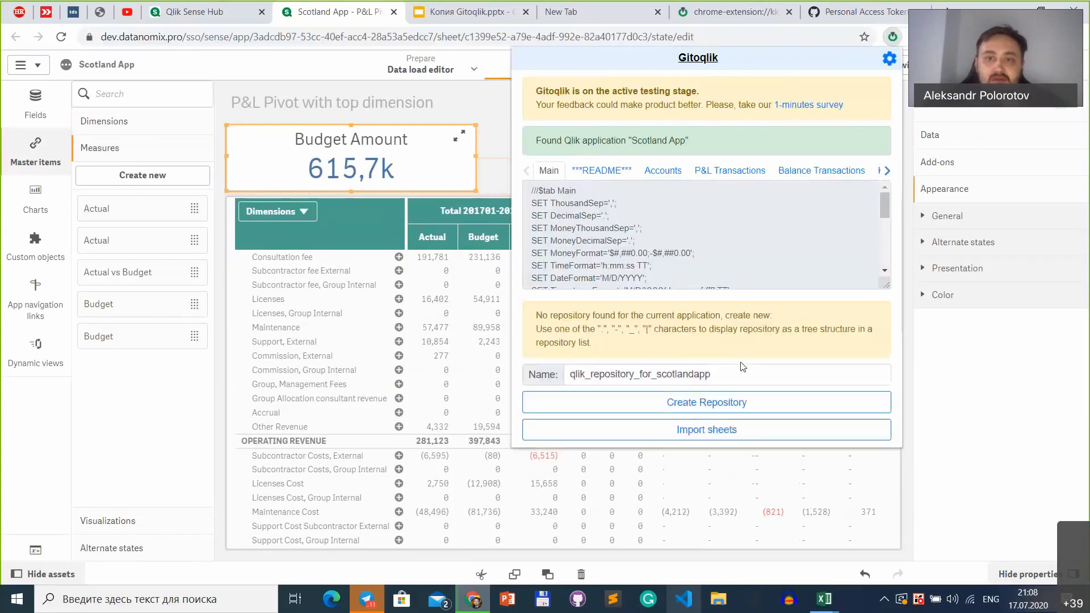
pyautogui.click(700, 376)
pyautogui.doubleClick(700, 377)
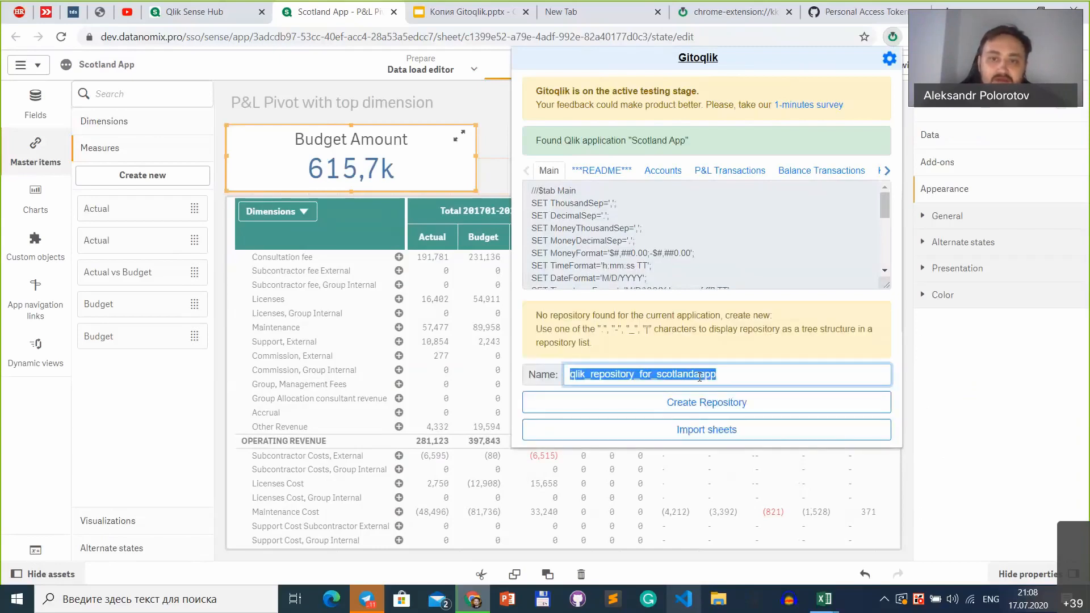
pyautogui.write('scot')
pyautogui.write('land-')
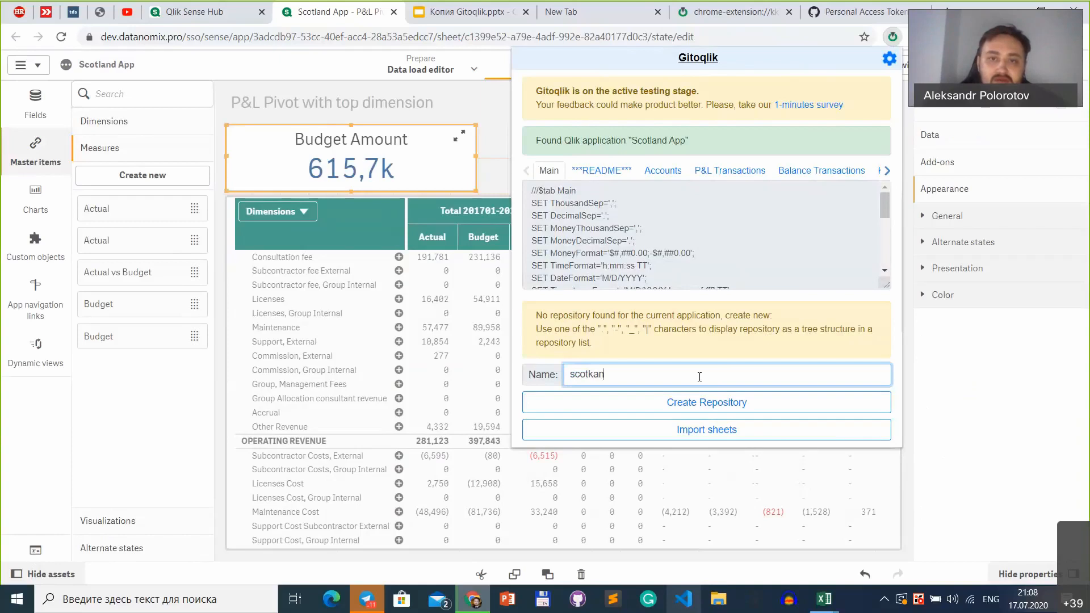
pyautogui.write('meetup')
pyautogui.click(705, 403)
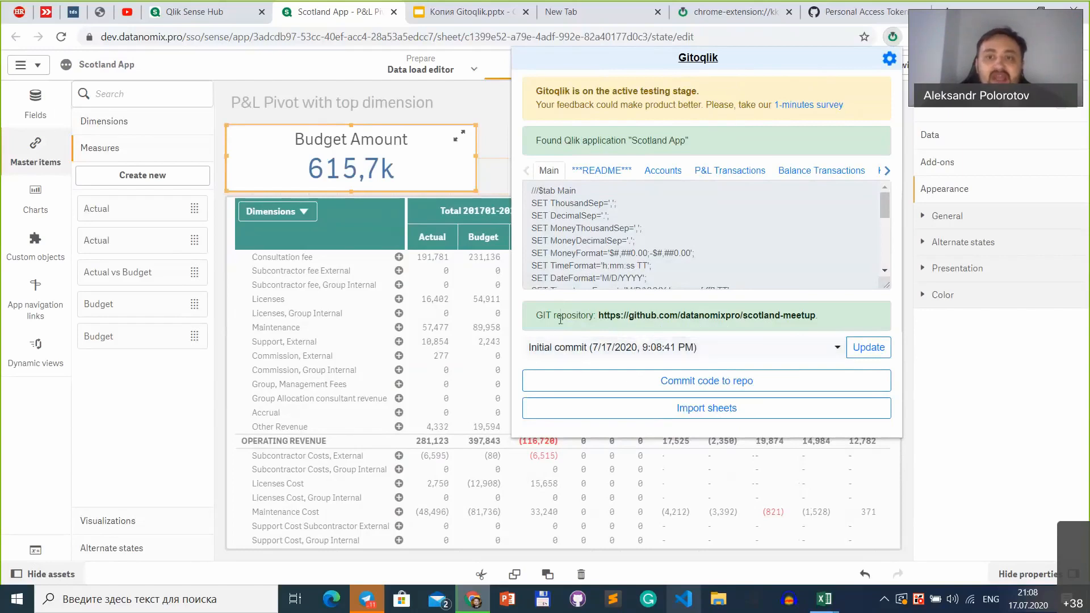
# Step: Open the scotland-meetup repository on GitHub and examine its visibility label and README content
pyautogui.click(670, 318)
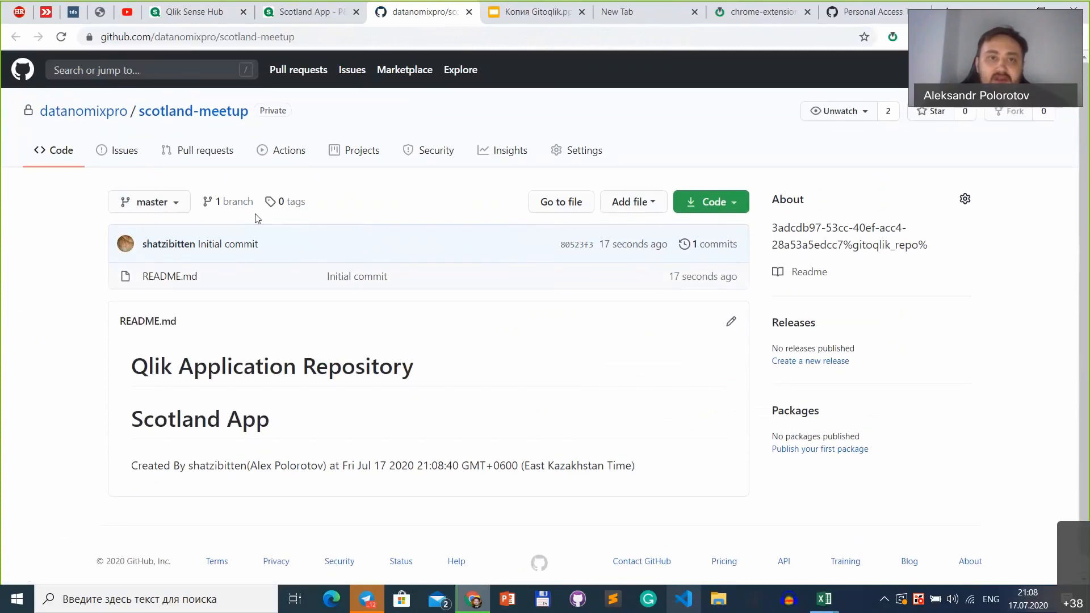
pyautogui.doubleClick(276, 110)
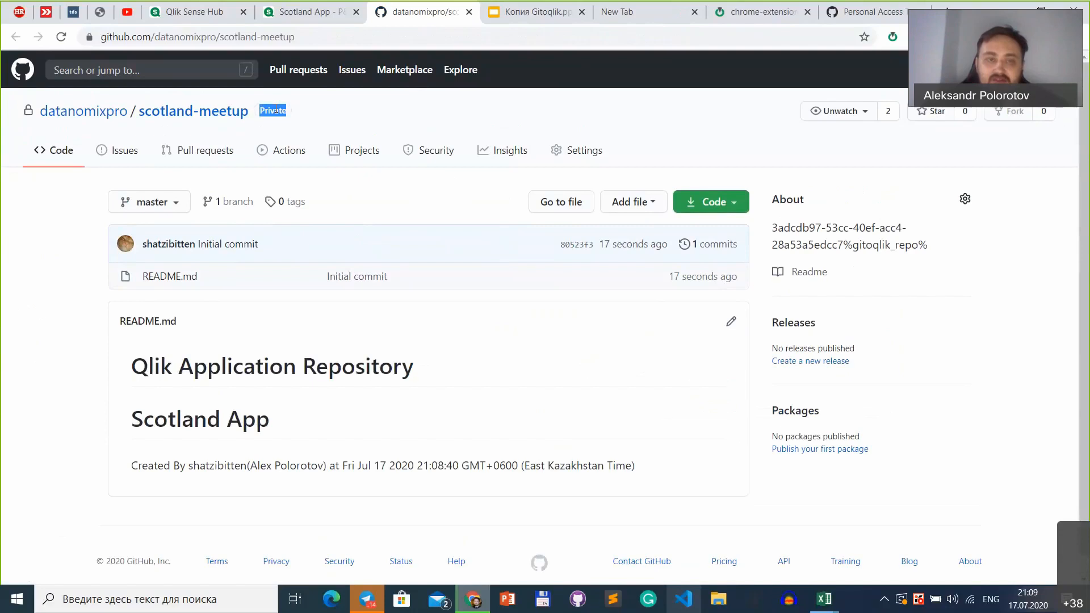
pyautogui.rightClick(261, 111)
pyautogui.click(260, 108)
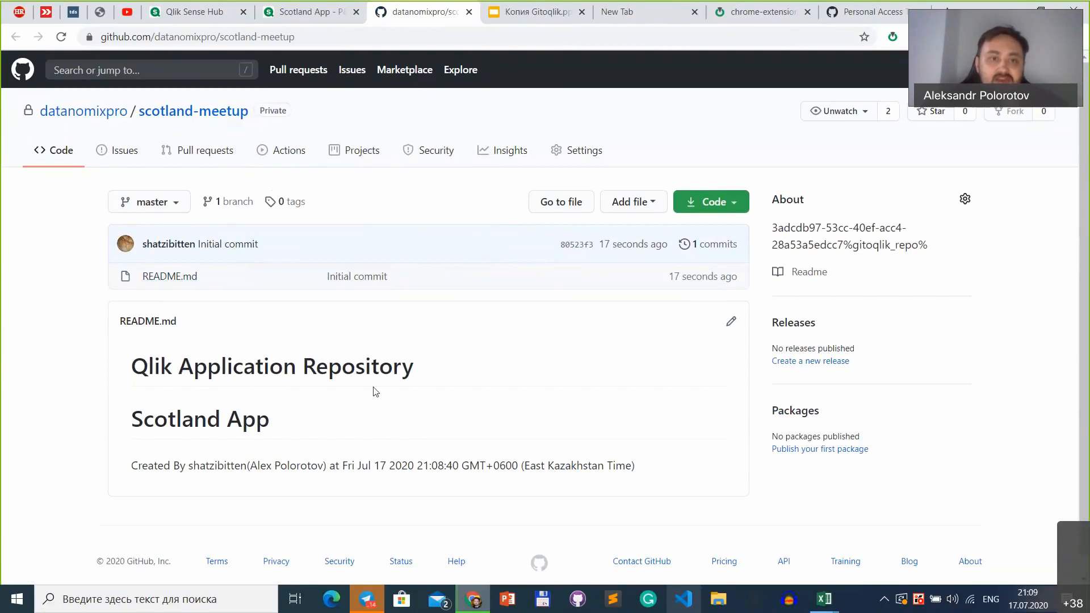
pyautogui.tripleClick(121, 420)
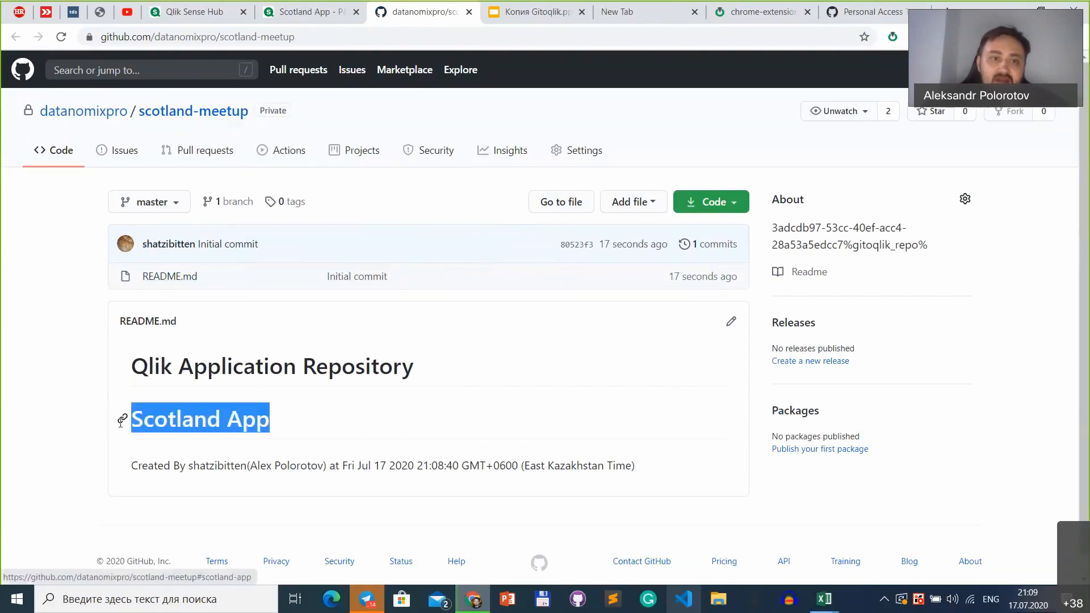
pyautogui.click(125, 473)
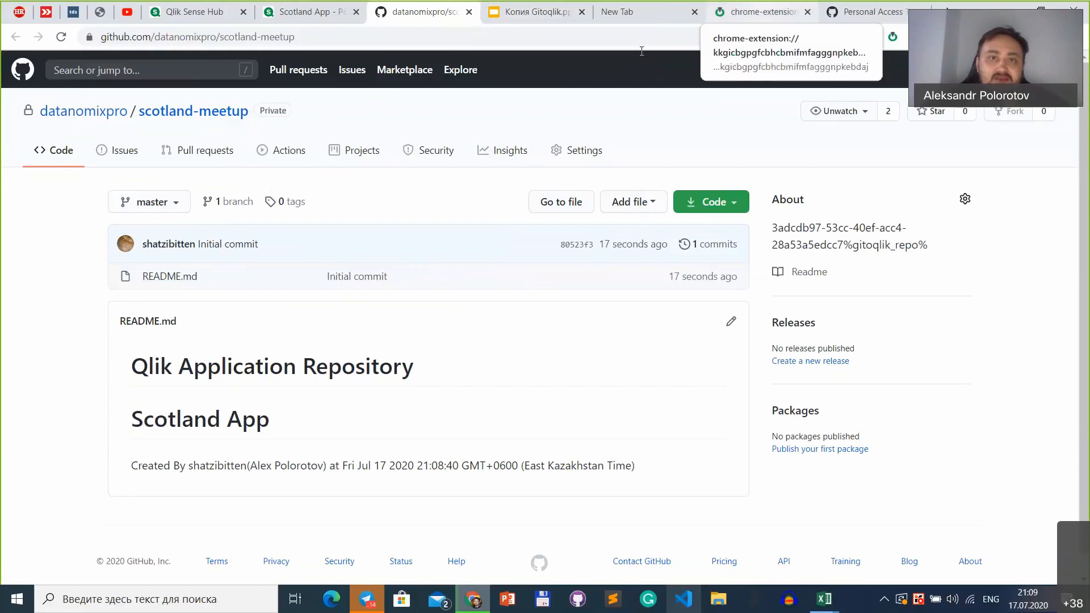
# Step: Finish editing the Scotland App sheet and commit the load script and app objects with the message "first commit"
pyautogui.click(311, 10)
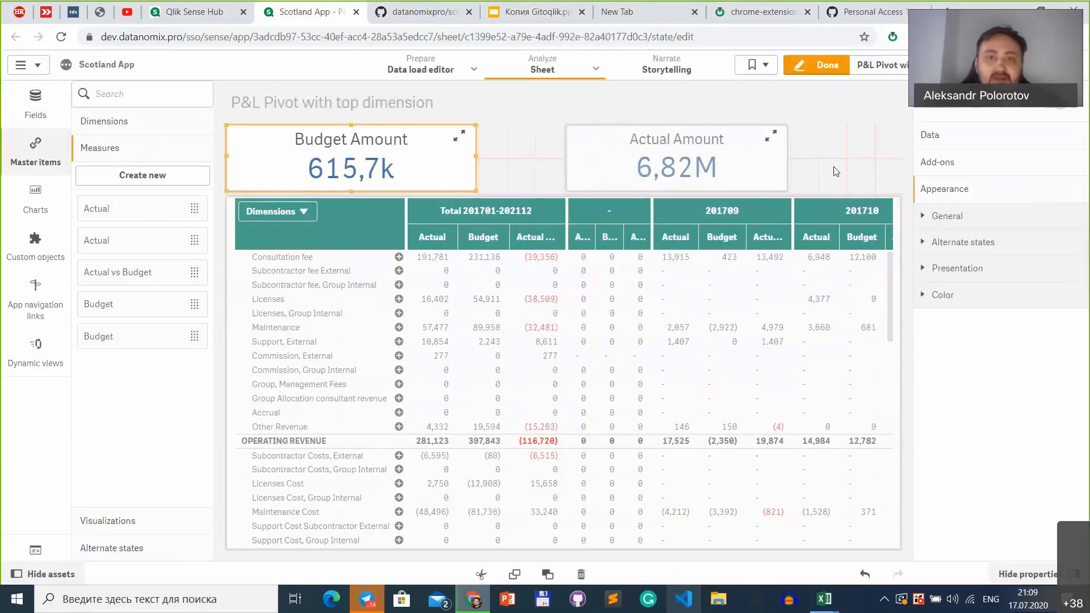
pyautogui.click(831, 72)
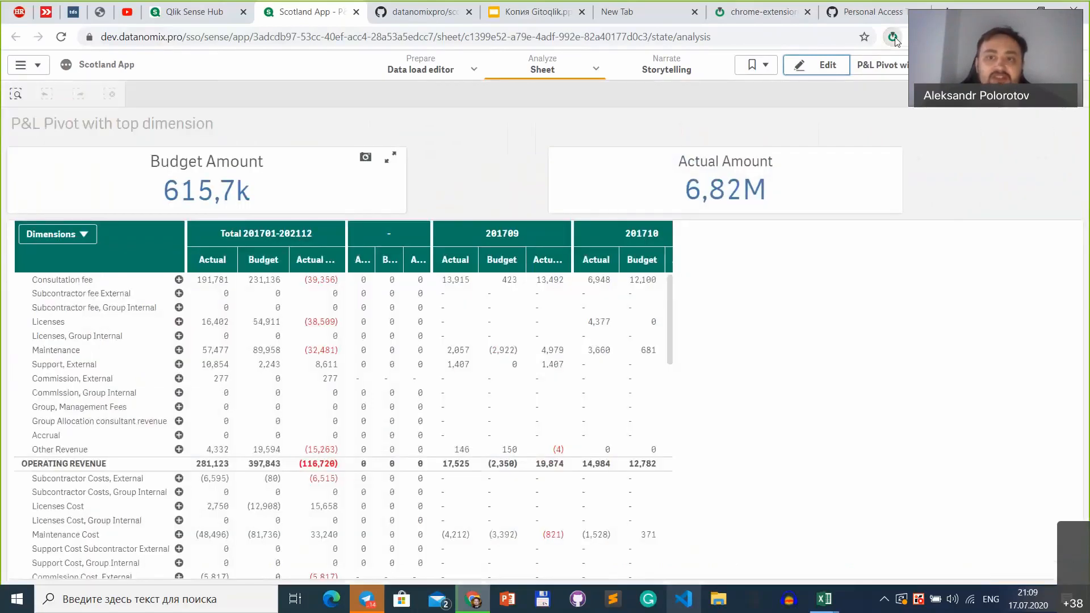
pyautogui.click(893, 37)
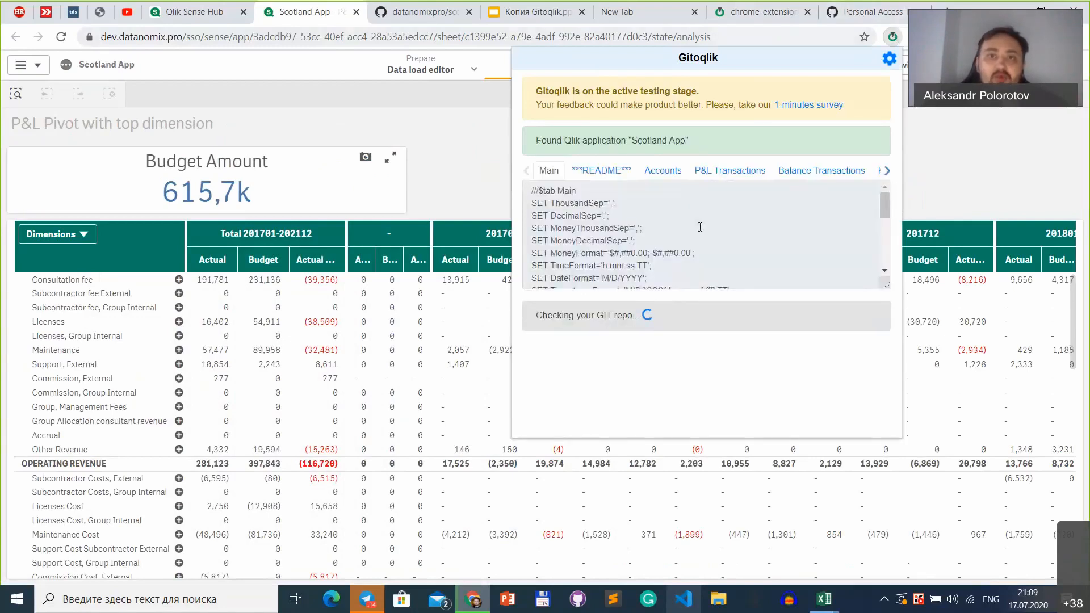
pyautogui.click(707, 378)
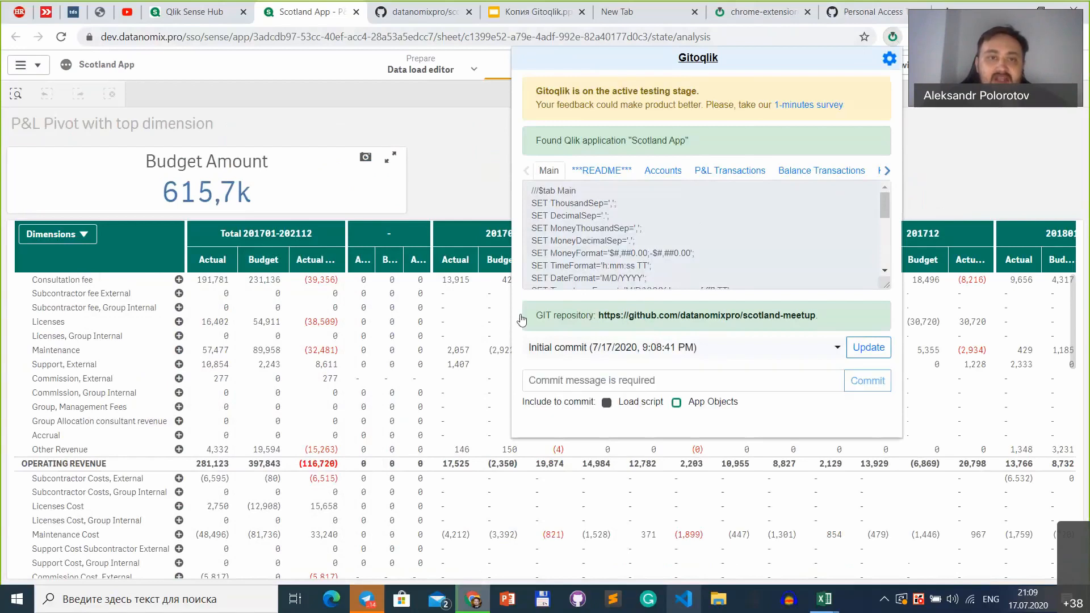
pyautogui.click(718, 404)
pyautogui.click(685, 380)
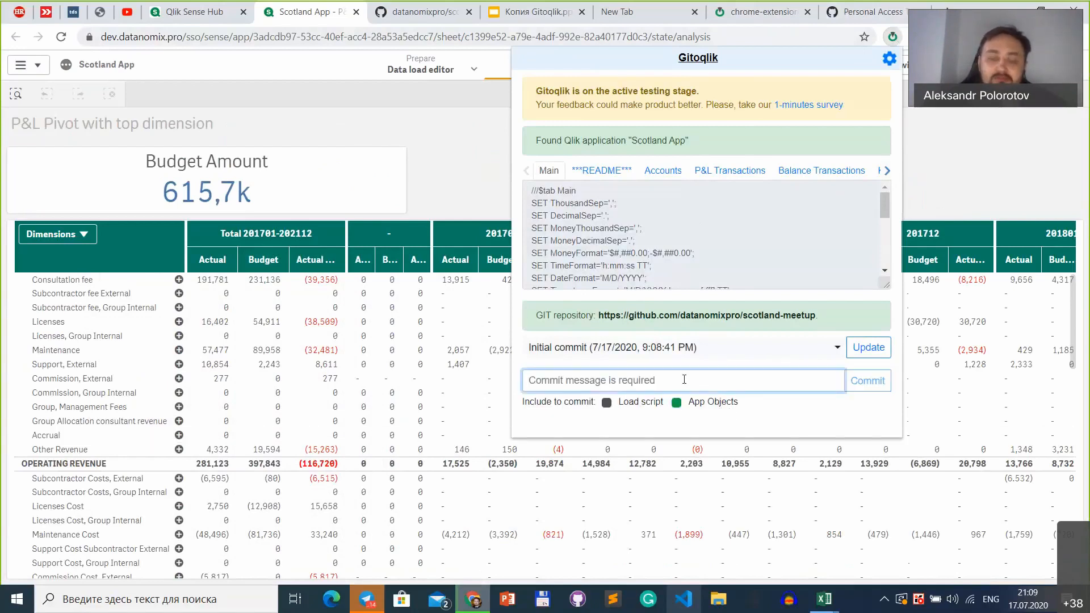
pyautogui.write('first ')
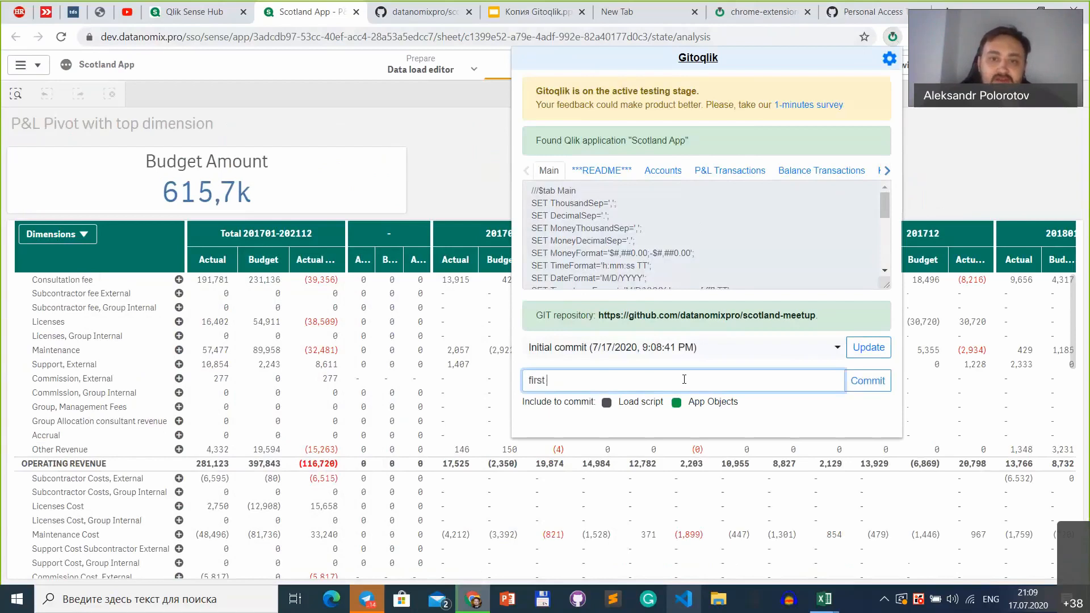
pyautogui.write('commit')
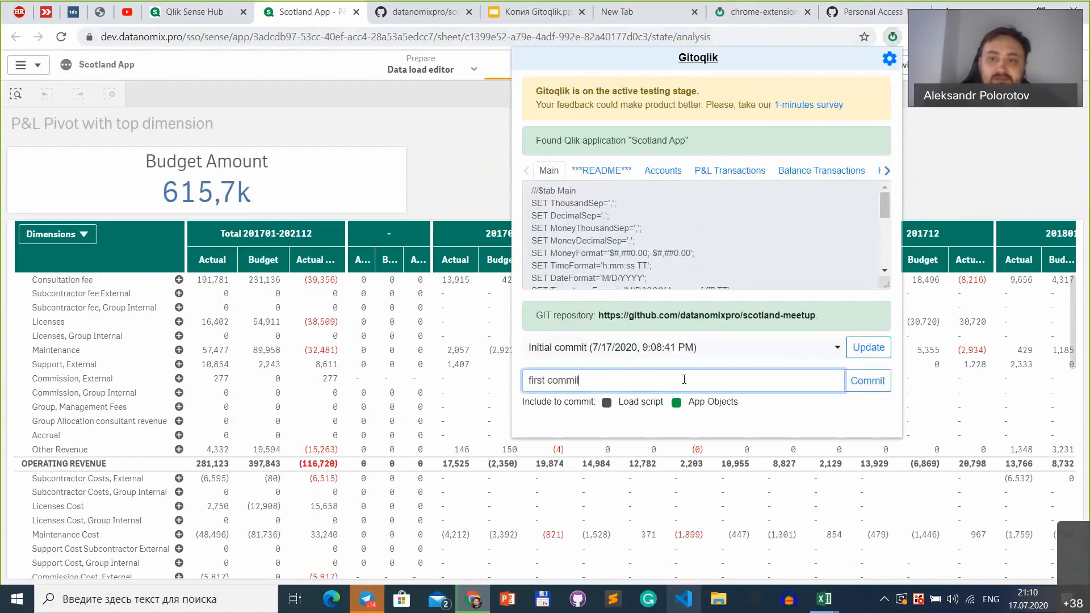
pyautogui.click(863, 381)
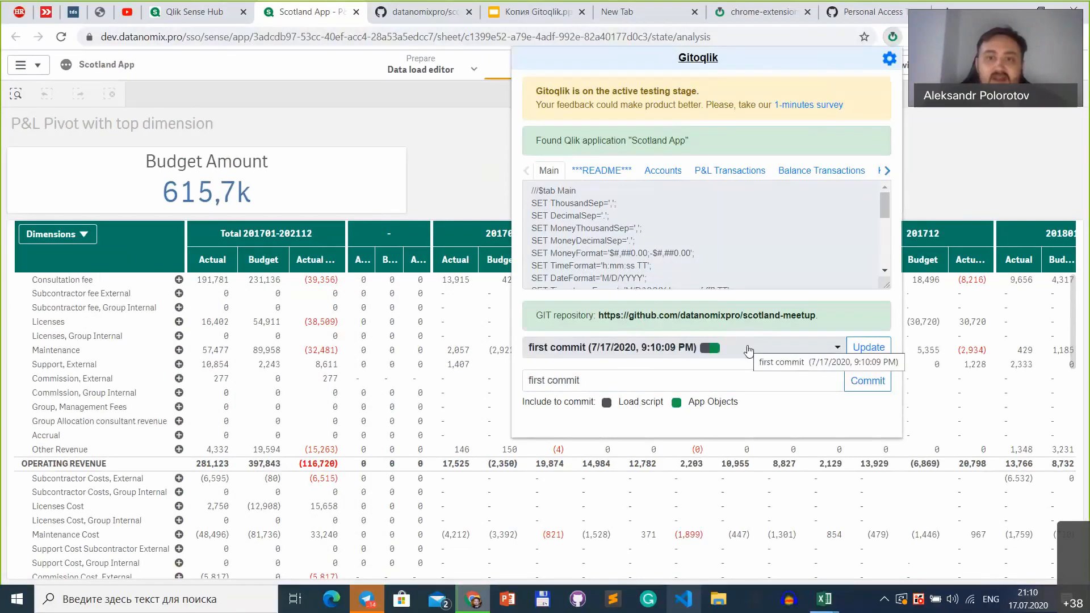
# Step: Open the scotland-meetup repository from Gitoqlik and examine the script files in its data_load_script folder
pyautogui.click(776, 316)
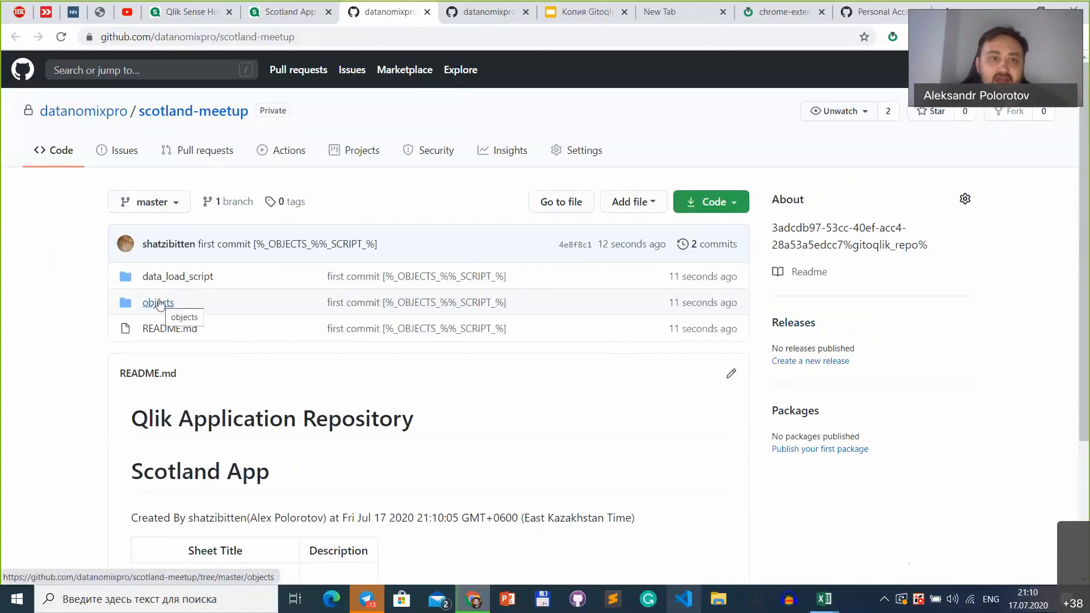
pyautogui.click(196, 279)
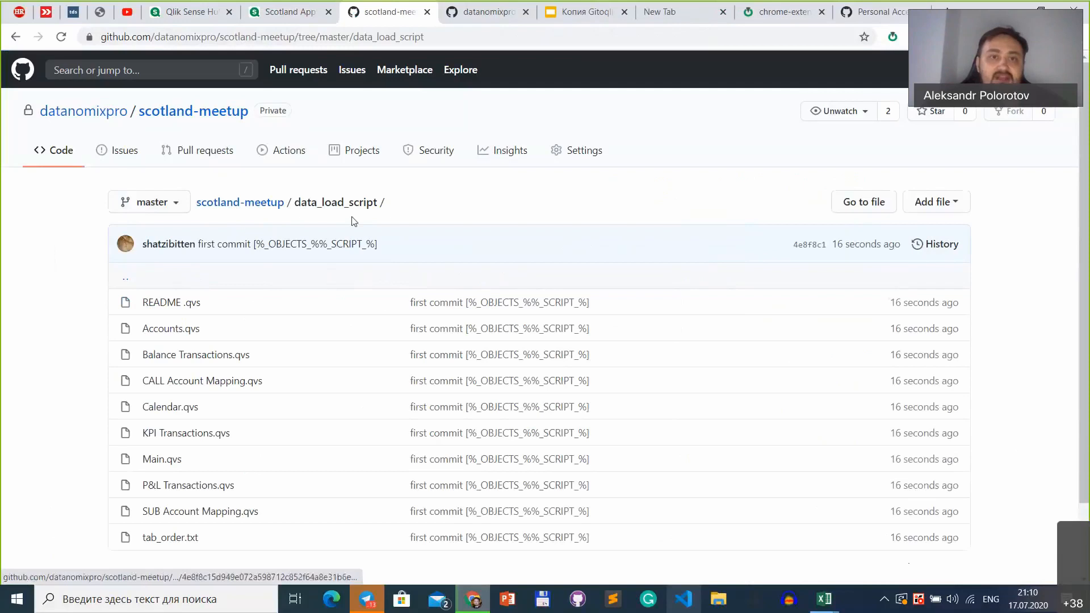
pyautogui.scroll(-2, 465, 199)
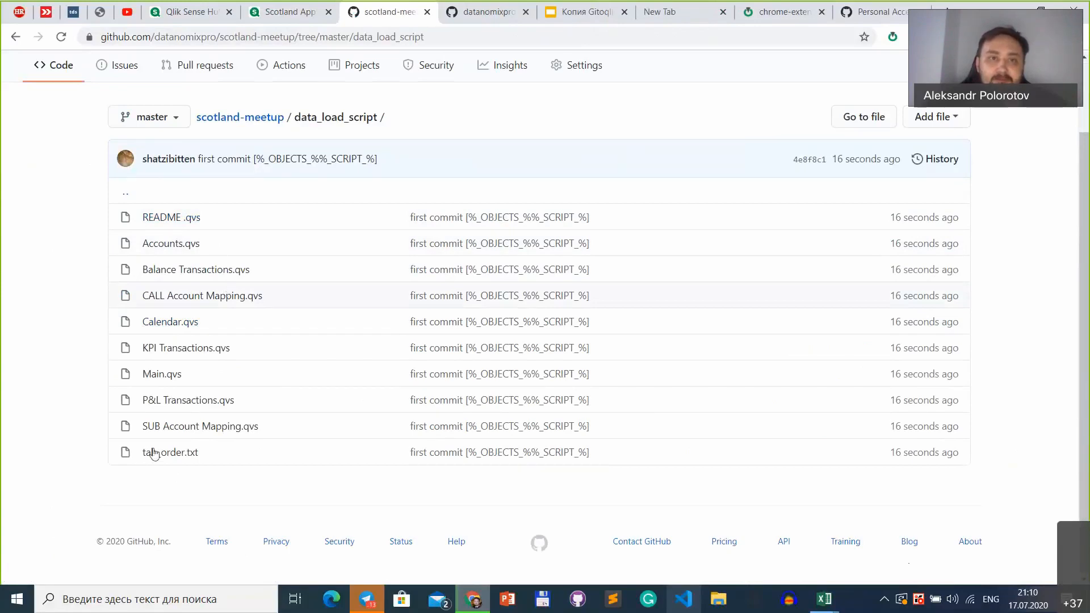
# Step: Open sheets.json in the repository's objects folder and examine the committed sheet definitions
pyautogui.click(248, 116)
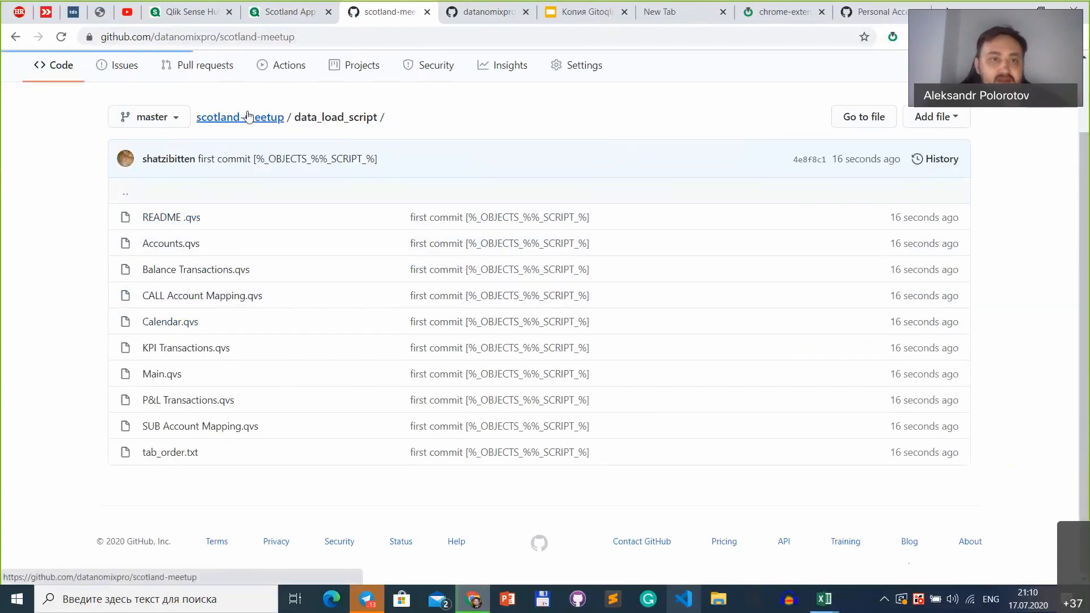
pyautogui.click(153, 300)
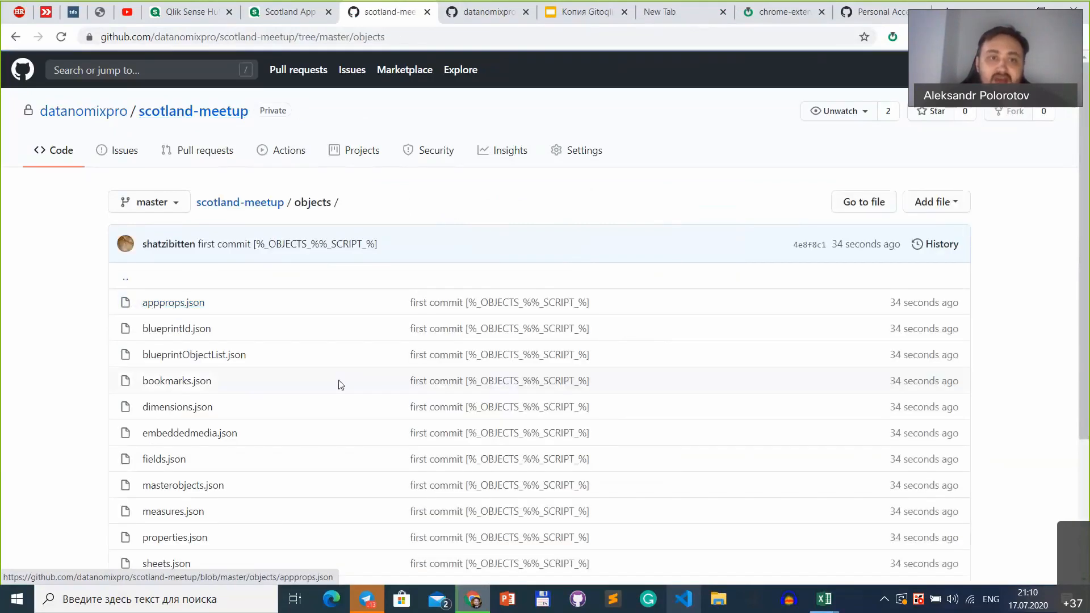
pyautogui.scroll(-3, 340, 385)
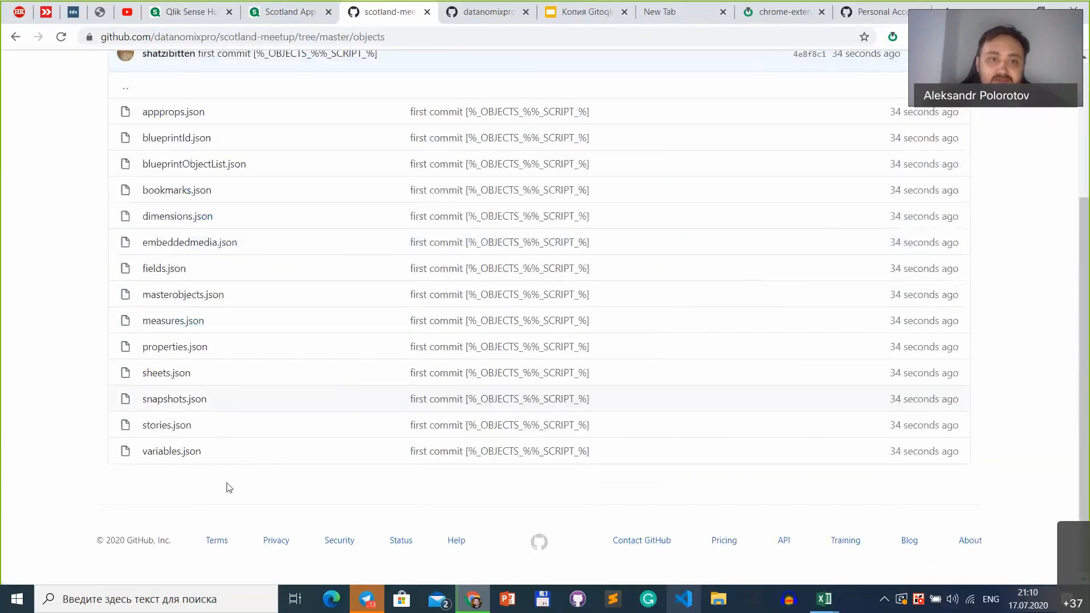
pyautogui.click(180, 375)
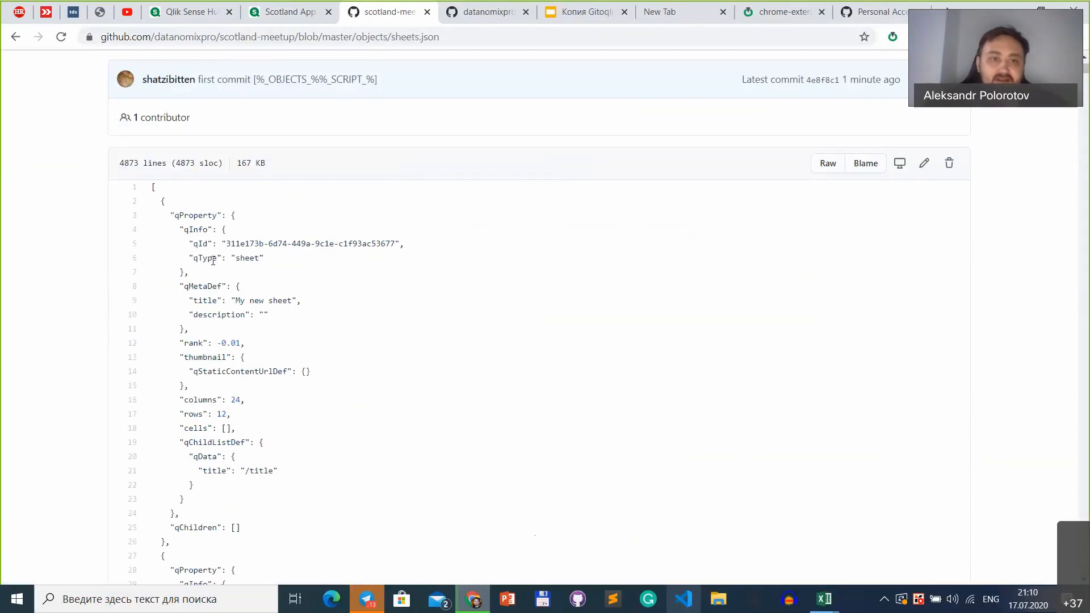
pyautogui.scroll(-18, 175, 255)
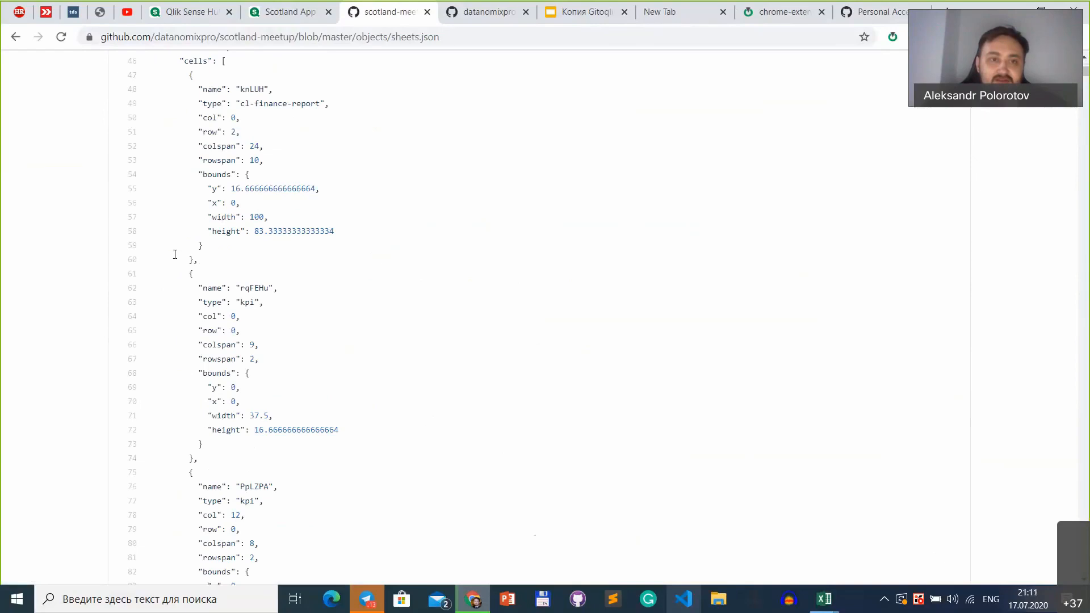
pyautogui.scroll(-6, 174, 259)
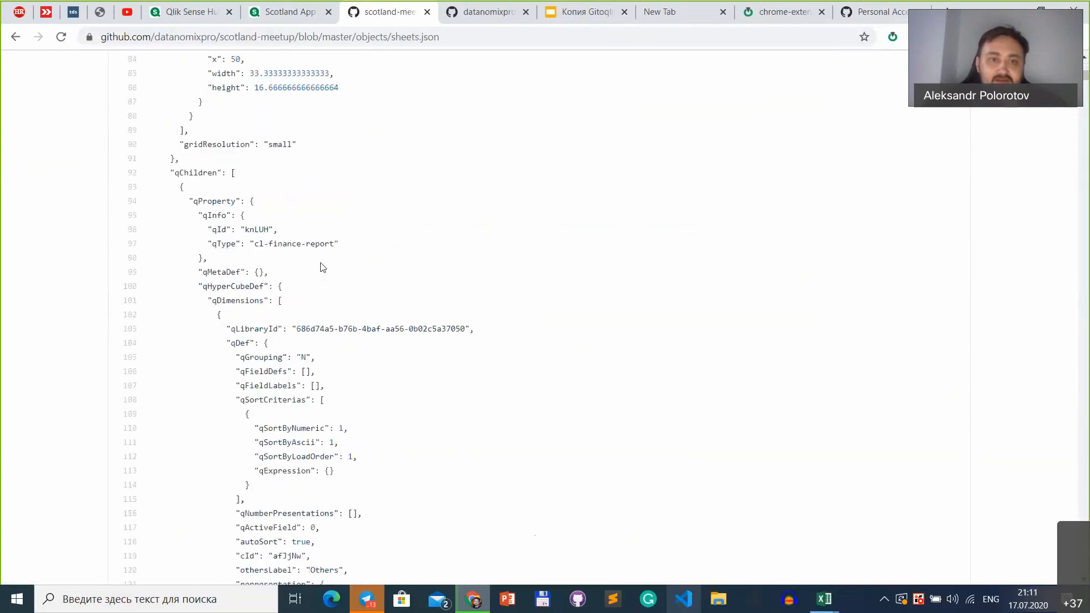
pyautogui.scroll(-20, 321, 267)
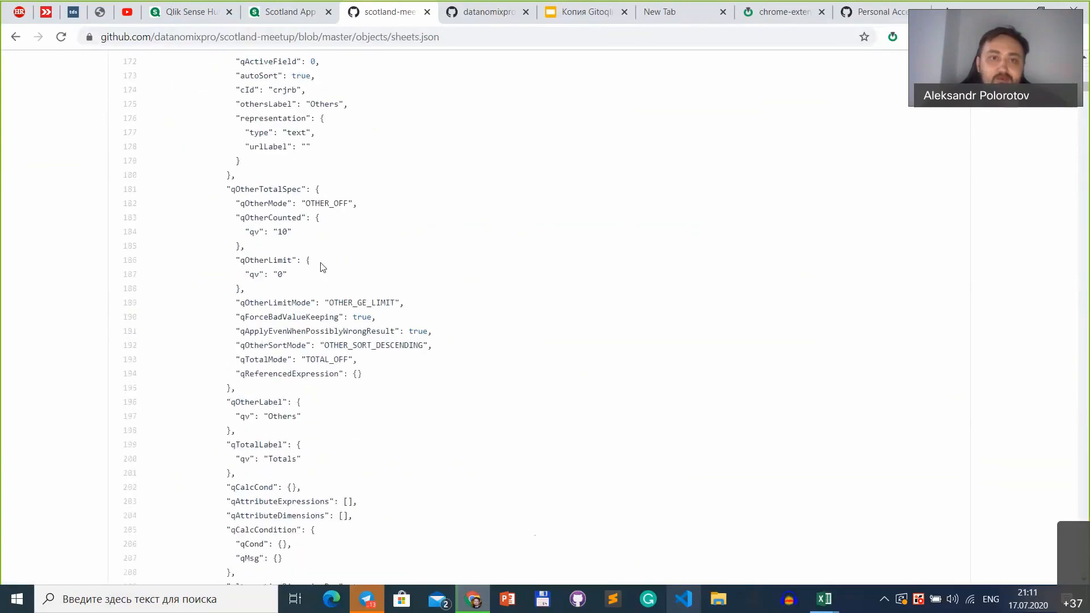
pyautogui.scroll(20, 322, 267)
pyautogui.scroll(9, 321, 267)
pyautogui.scroll(-4, 378, 414)
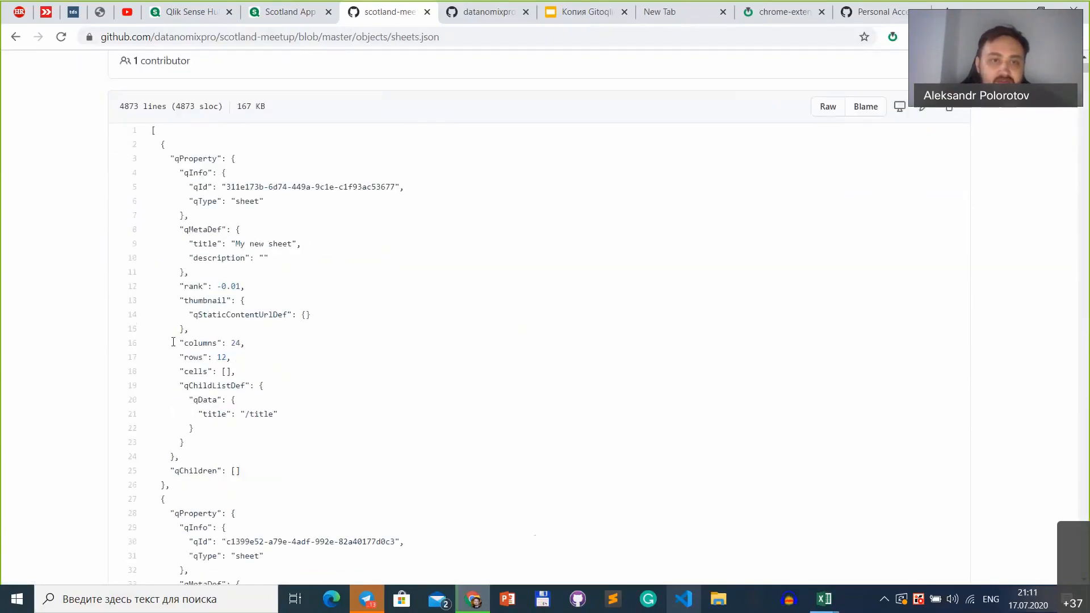
# Step: Examine the properties of the first sheet definitions in the committed sheets.json file
pyautogui.tripleClick(253, 350)
pyautogui.click(306, 377)
pyautogui.scroll(-1, 306, 377)
pyautogui.scroll(-2, 298, 362)
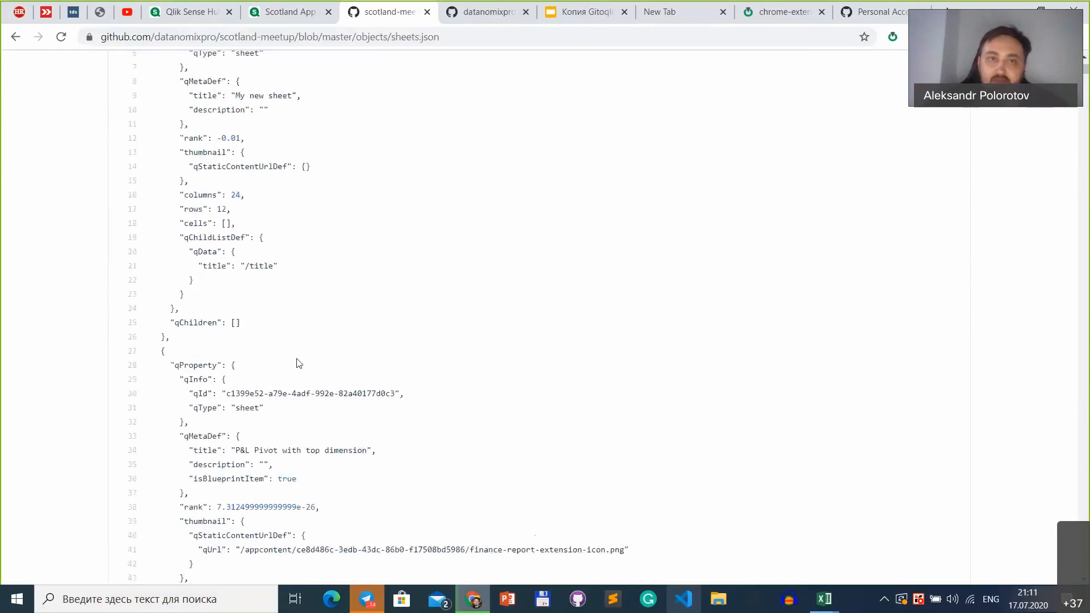
pyautogui.scroll(6, 387, 307)
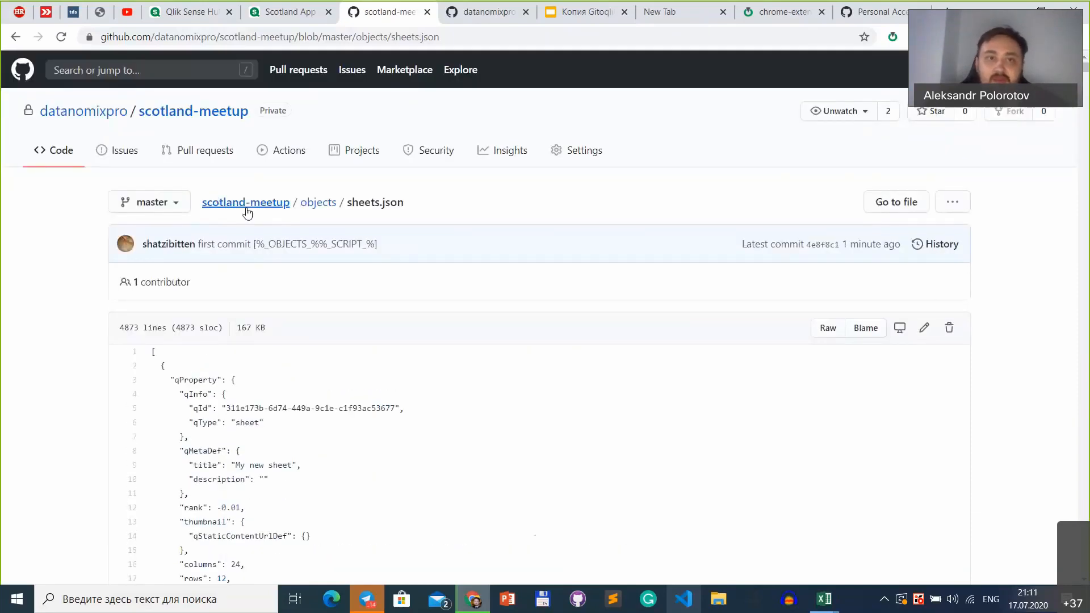
# Step: Switch to the Scotland App in Qlik Sense and delete the Budget Amount KPI from the "P&L Pivot with top dimension" sheet
pyautogui.click(281, 15)
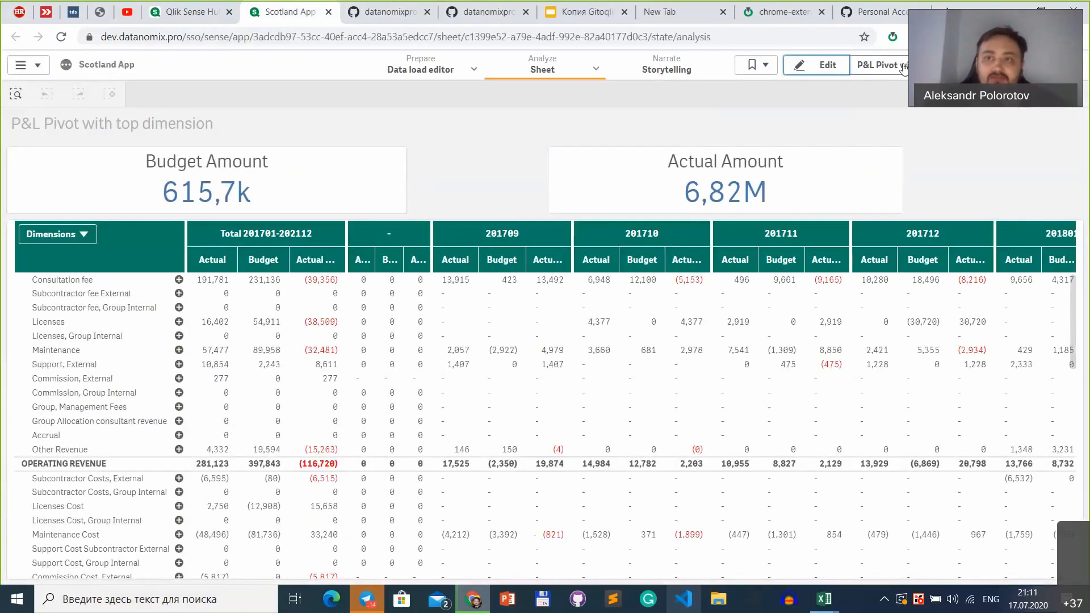
pyautogui.click(904, 67)
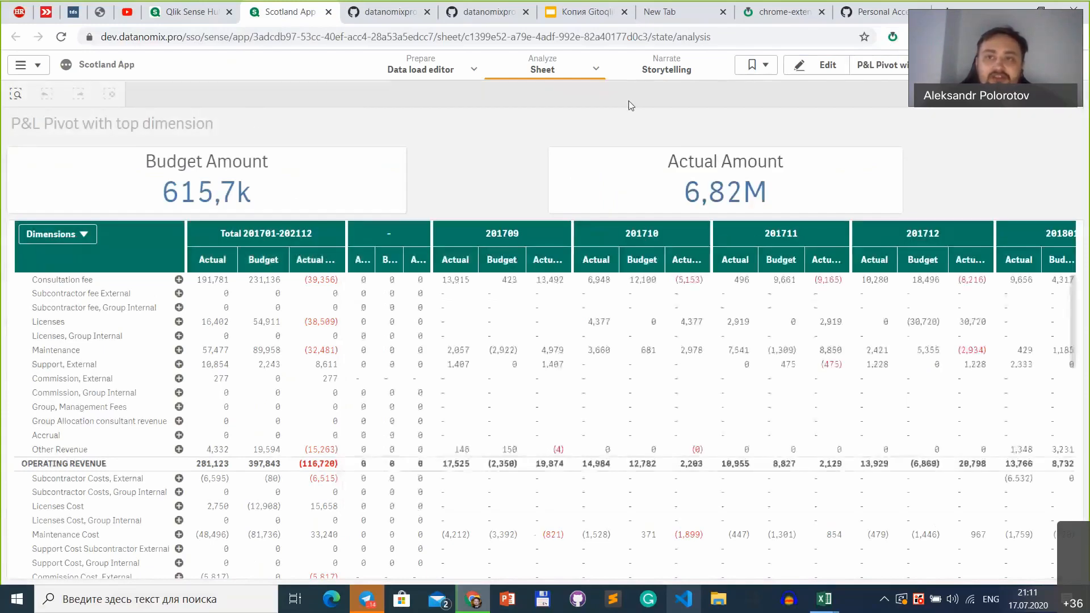
pyautogui.click(828, 66)
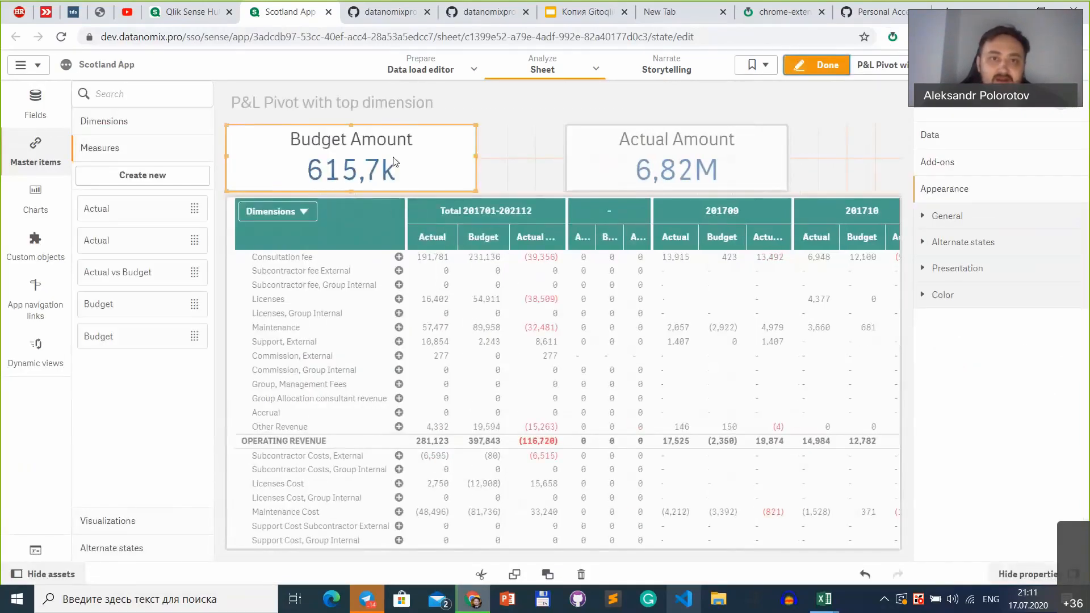
pyautogui.click(393, 157)
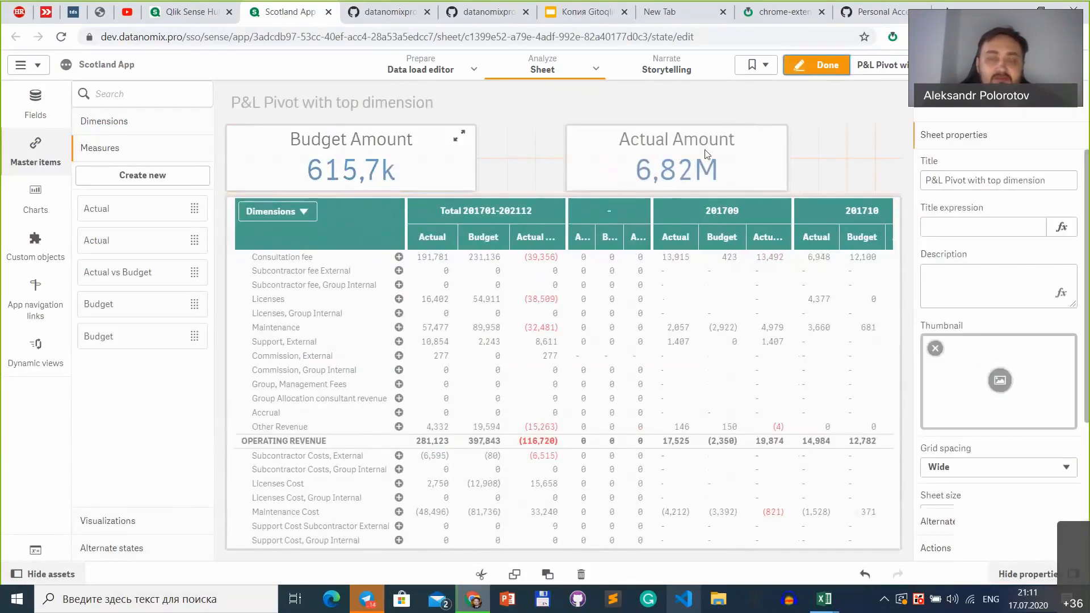
pyautogui.click(604, 179)
pyautogui.click(606, 180)
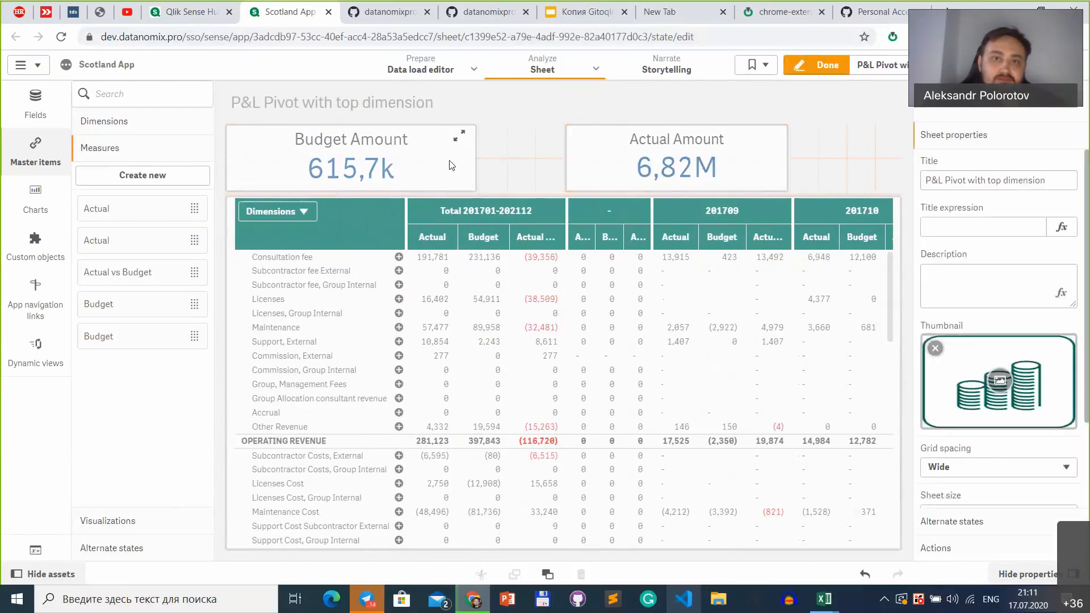
pyautogui.click(397, 166)
pyautogui.press('Delete')
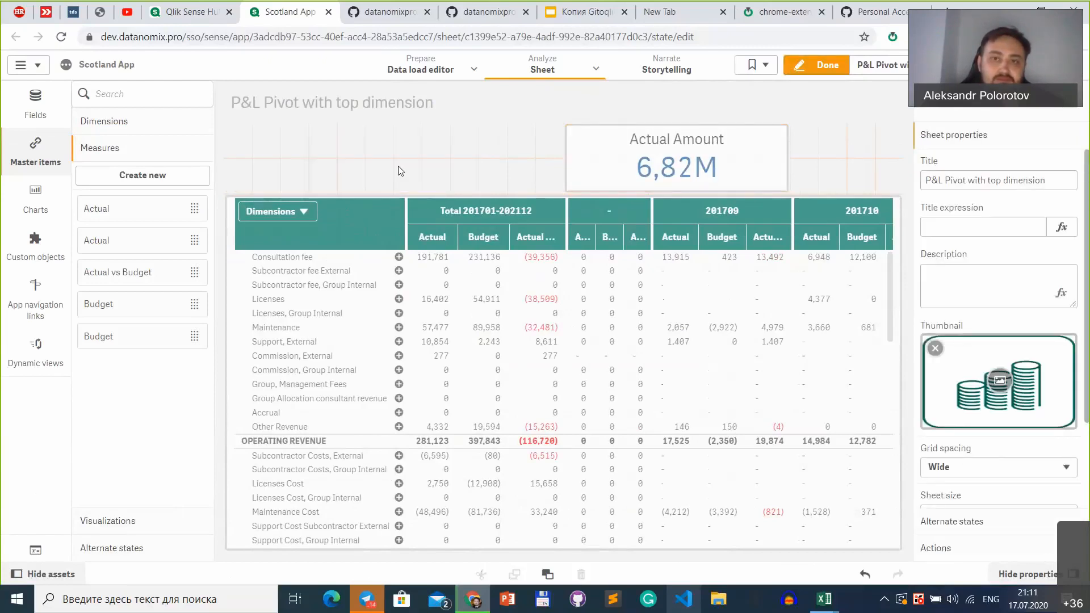
# Step: Delete the Actual Amount KPI from the P&L Pivot sheet and finish editing the sheet
pyautogui.click(622, 158)
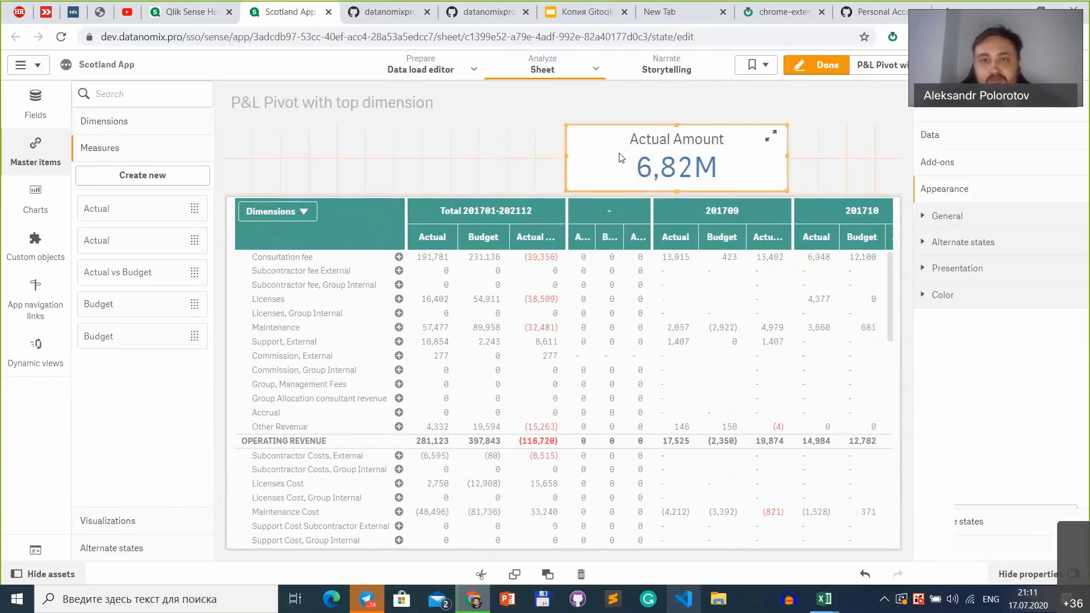
pyautogui.click(621, 158)
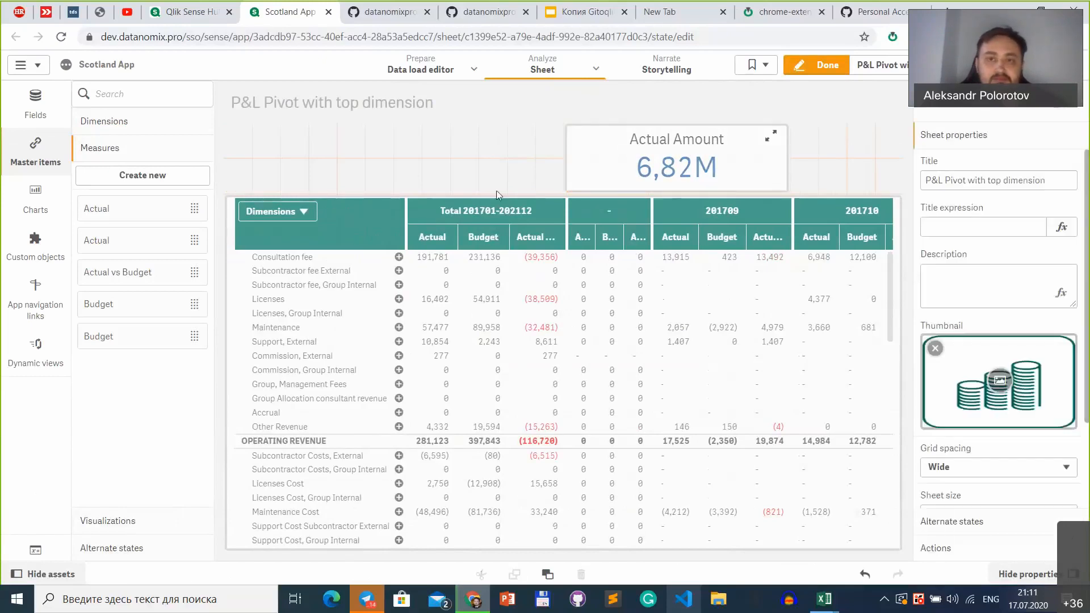
pyautogui.click(622, 158)
pyautogui.press('Delete')
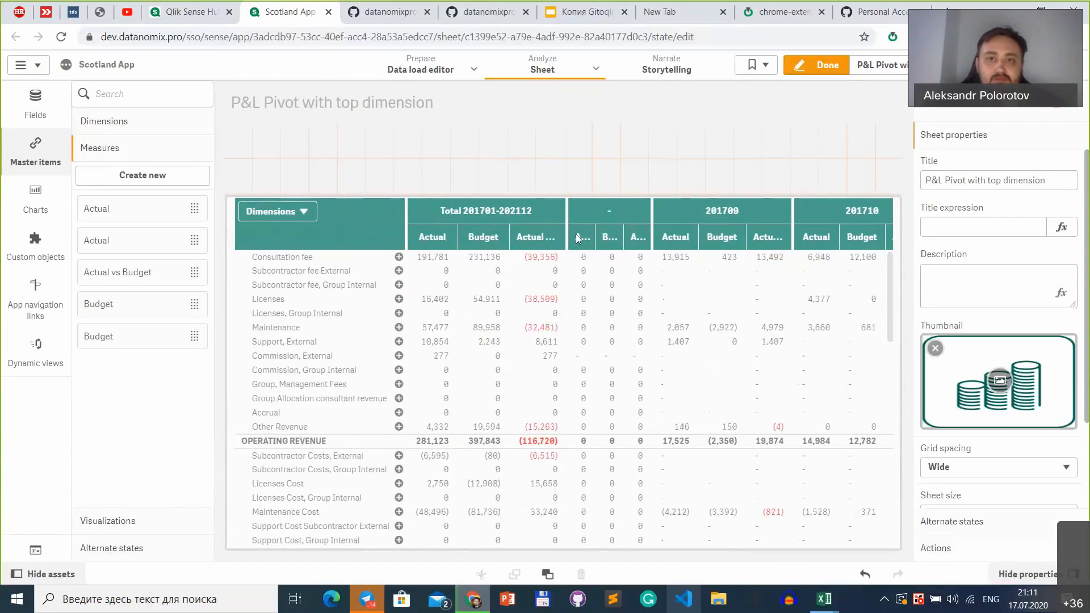
pyautogui.click(824, 69)
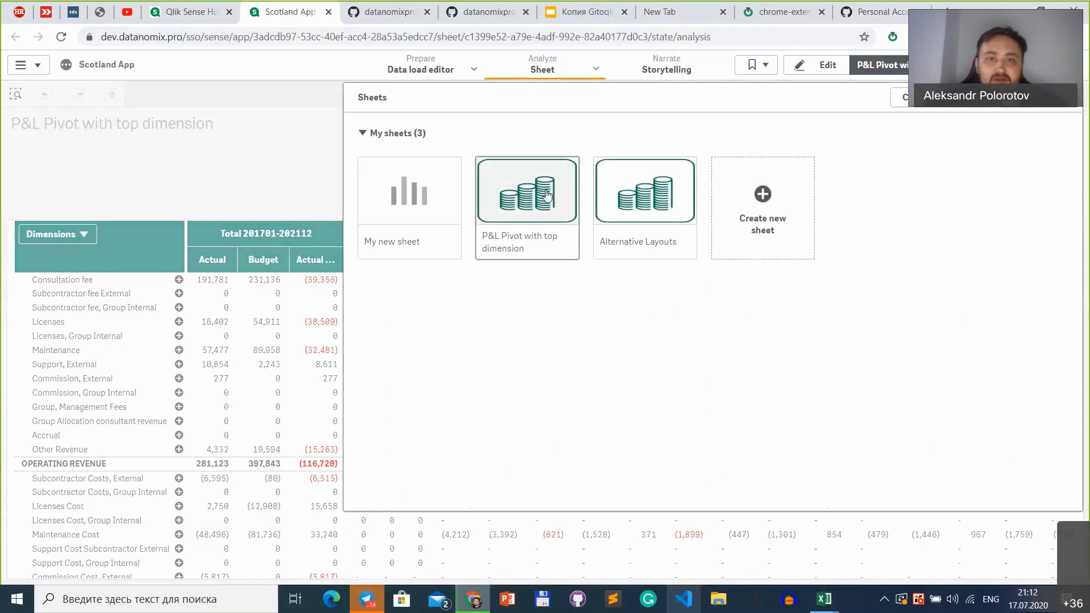
# Step: Set a screenshot of the sheet as the thumbnail of "P&L Pivot with top dimension"
pyautogui.click(568, 246)
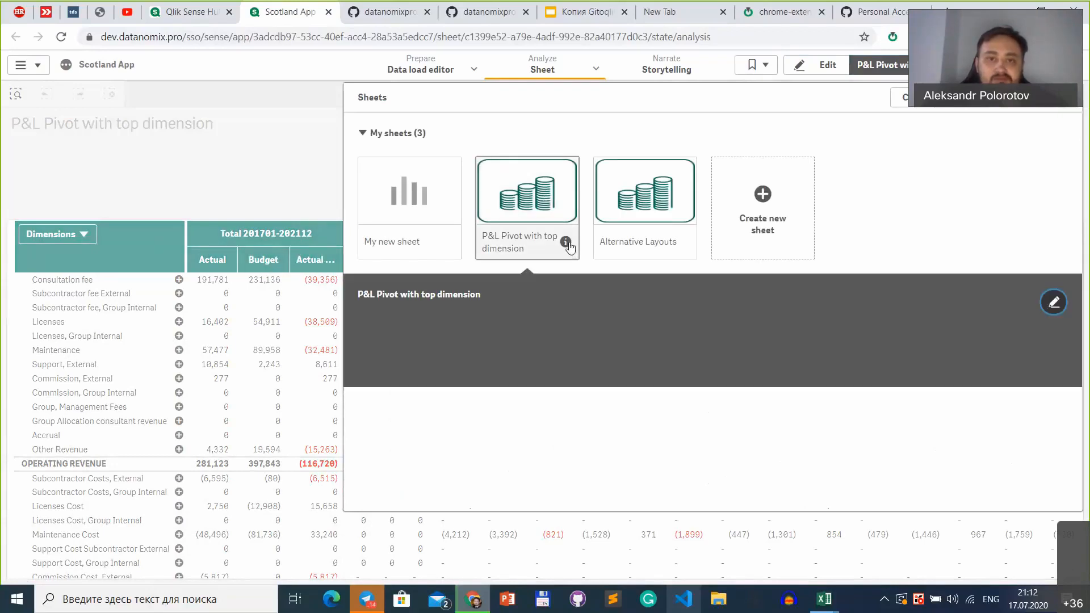
pyautogui.click(1053, 302)
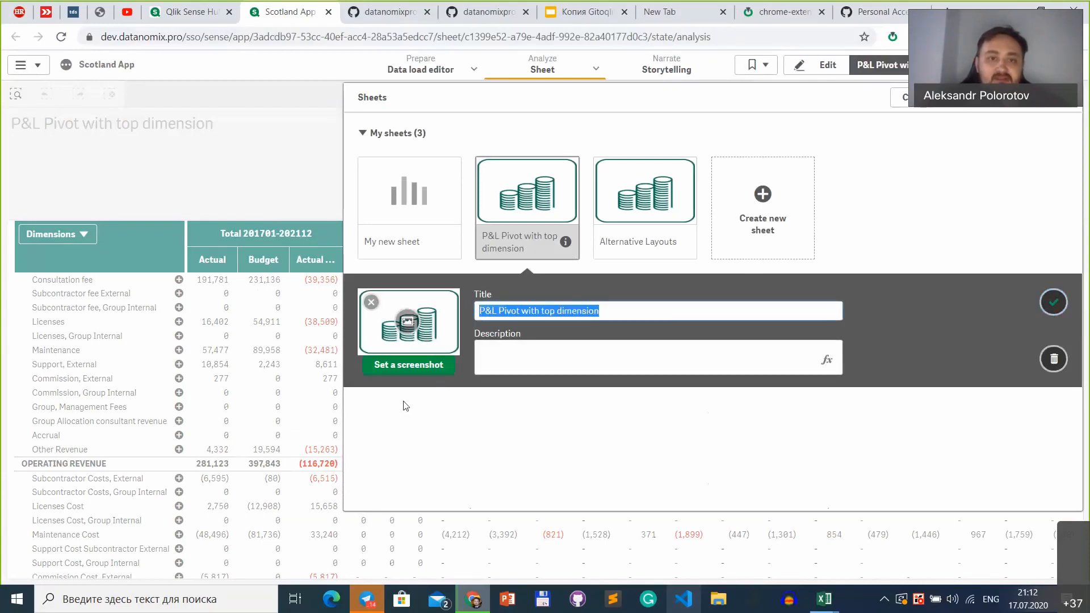
pyautogui.click(433, 370)
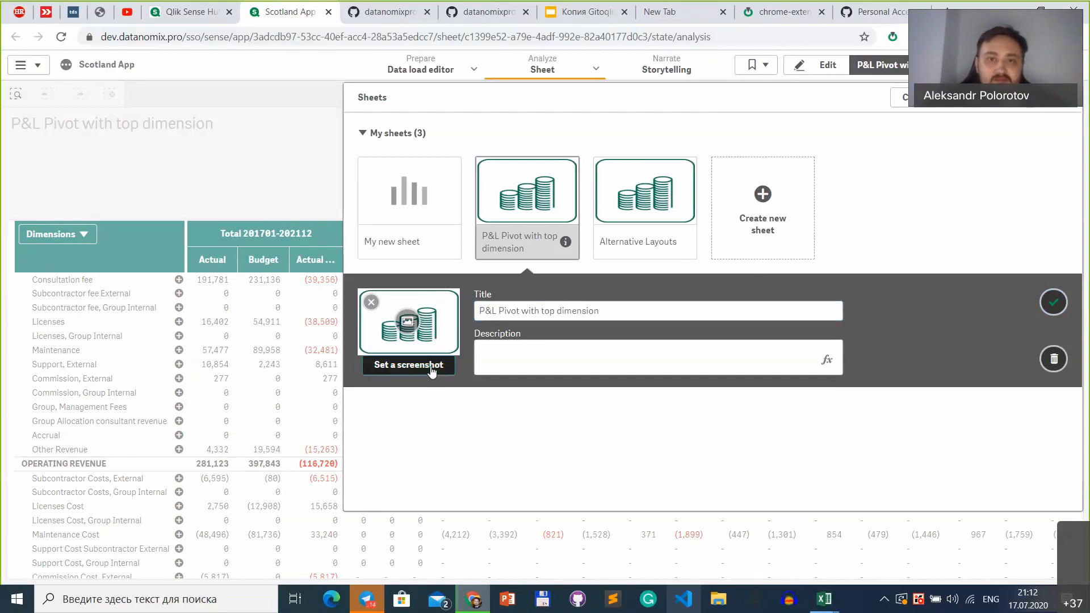
pyautogui.click(433, 366)
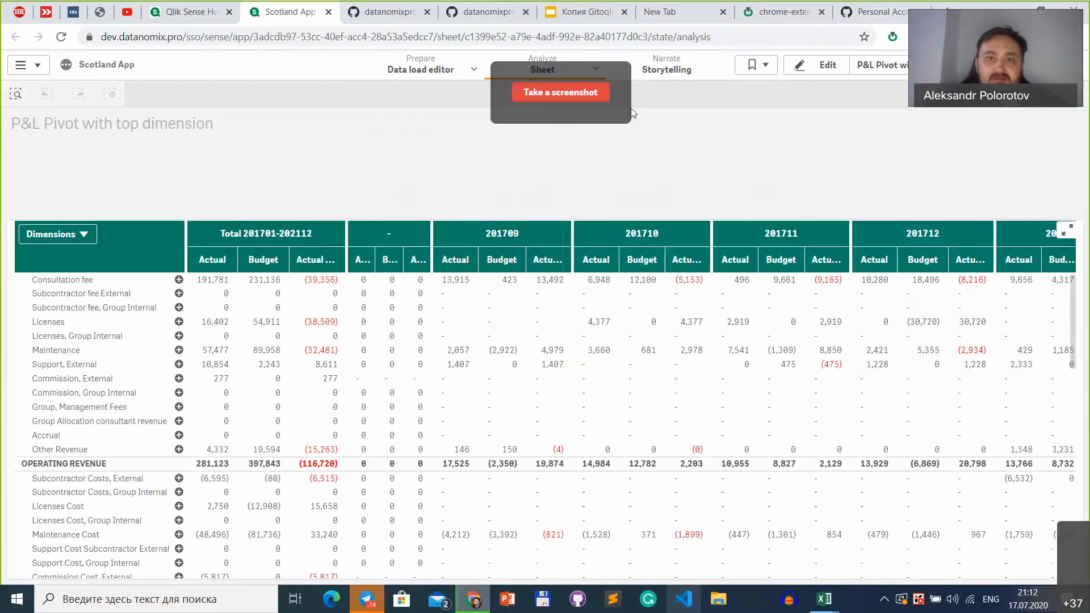
pyautogui.click(570, 94)
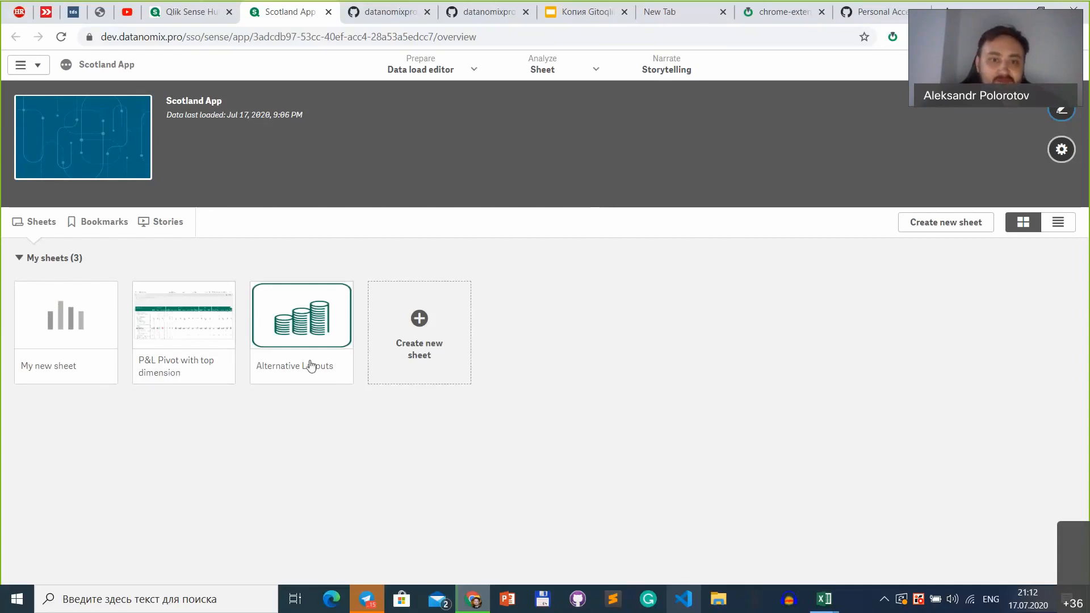
# Step: Set a screenshot as the thumbnail of the "Alternative Layouts" sheet from the app overview
pyautogui.click(339, 366)
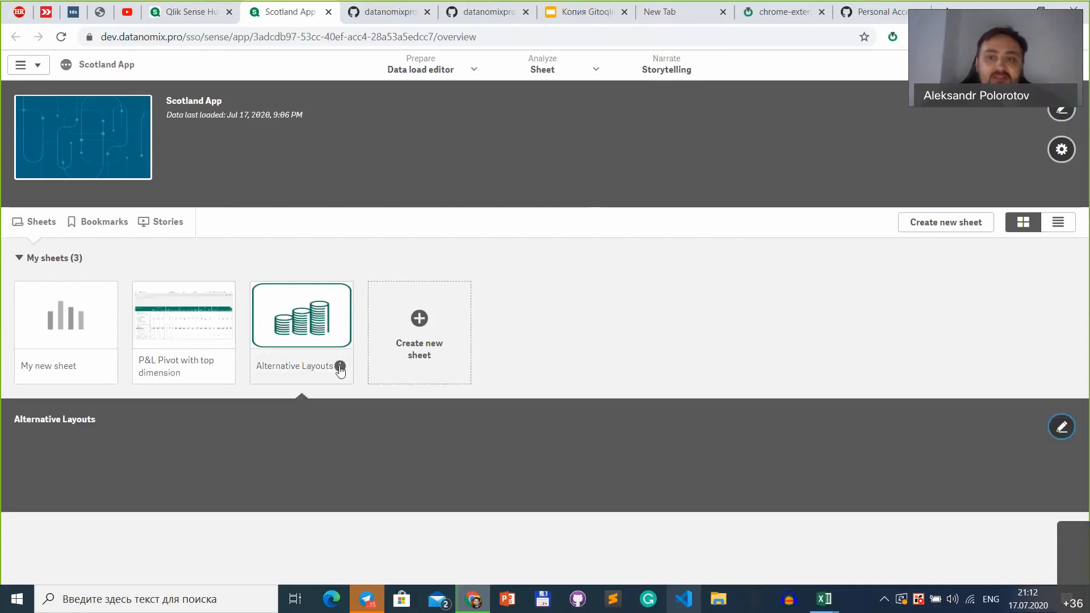
pyautogui.click(1067, 440)
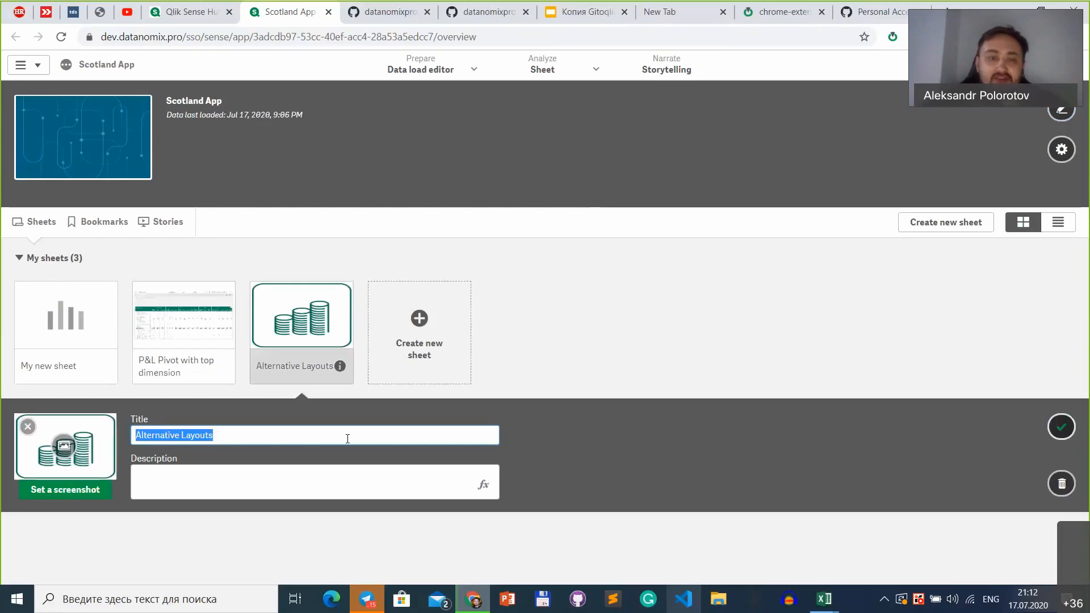
pyautogui.click(95, 492)
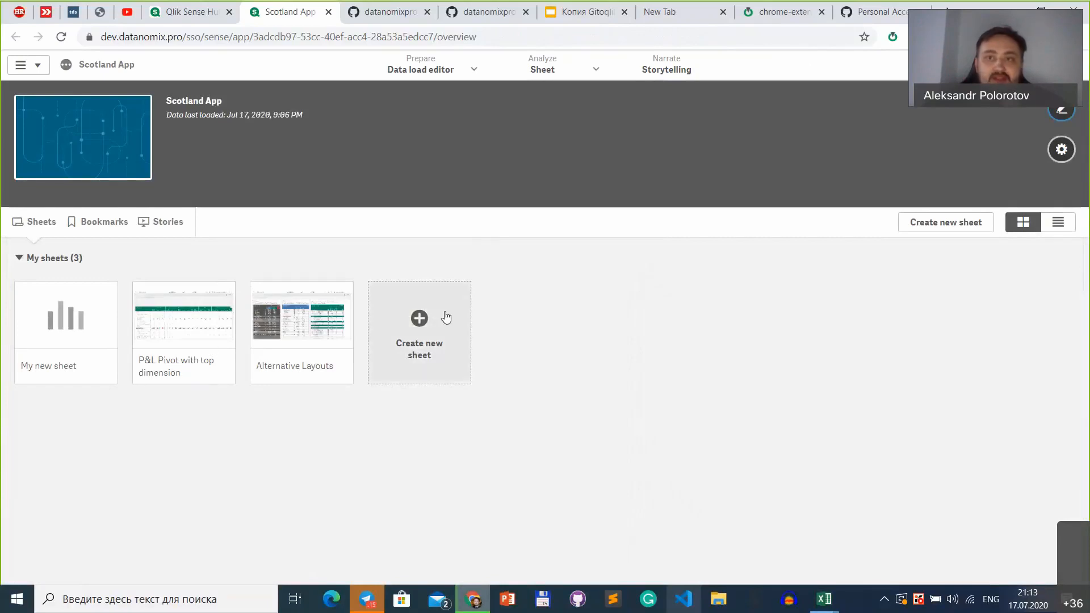
# Step: Commit the load script and app objects through Gitoqlik with the message "thumbnails added"
pyautogui.click(896, 37)
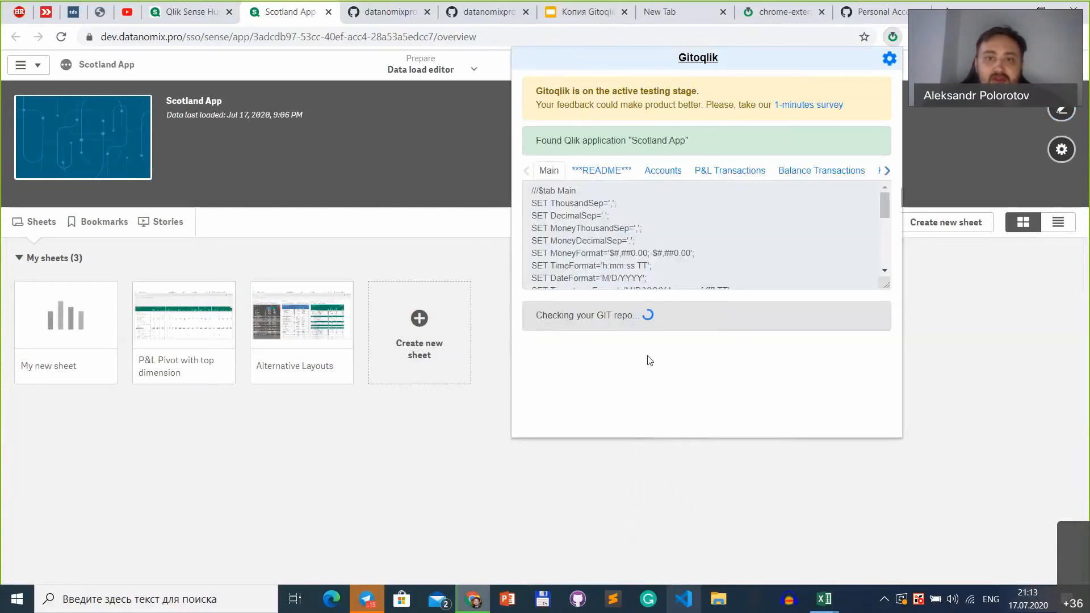
pyautogui.click(644, 374)
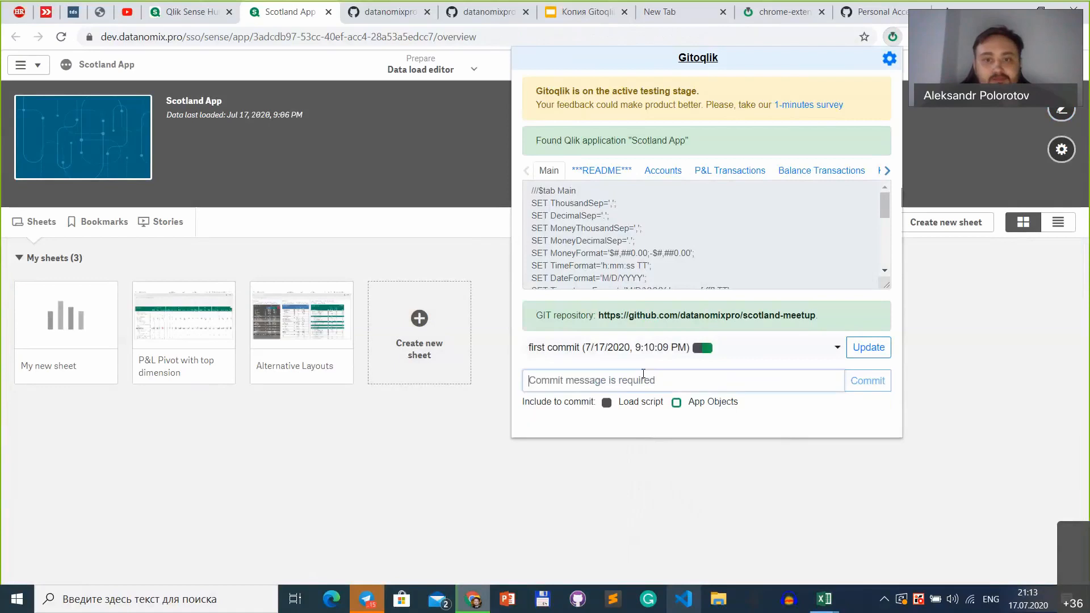
pyautogui.click(627, 377)
pyautogui.write('s')
pyautogui.press('BackSpace')
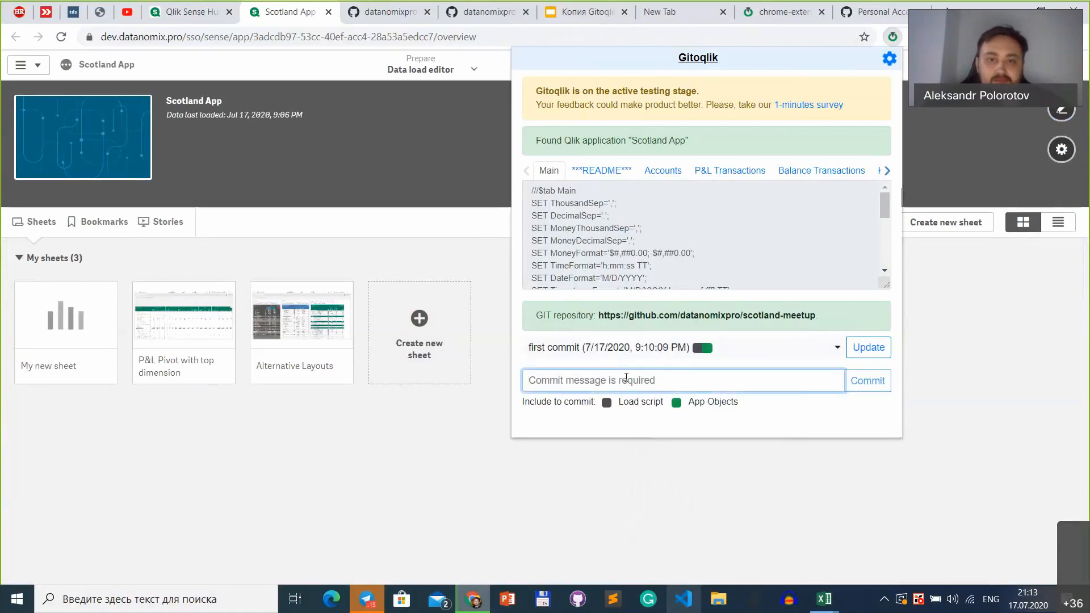
pyautogui.write('thumbna')
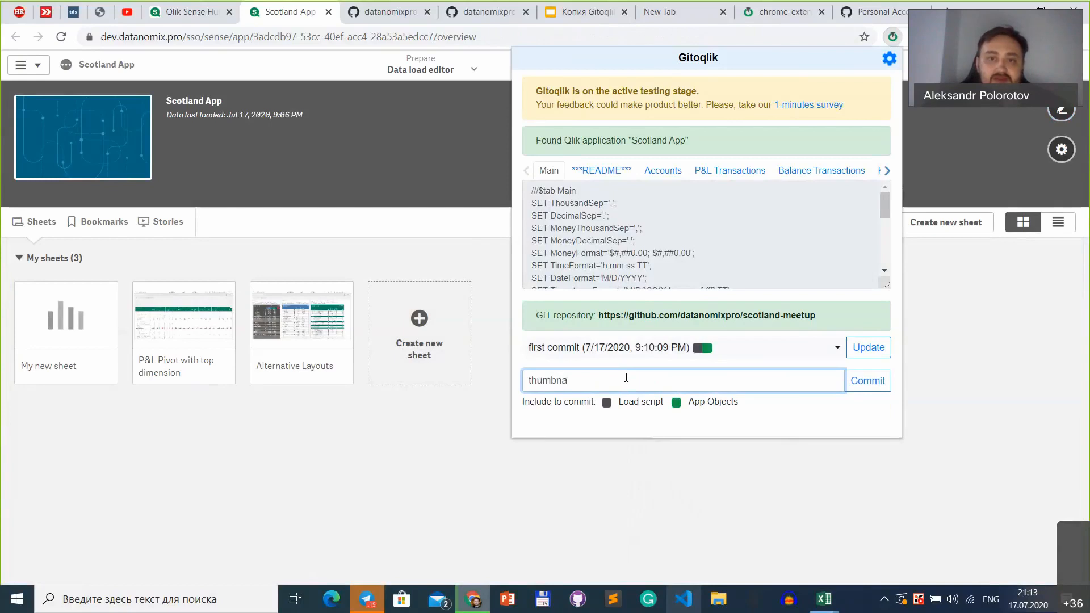
pyautogui.write('ils added')
pyautogui.click(881, 386)
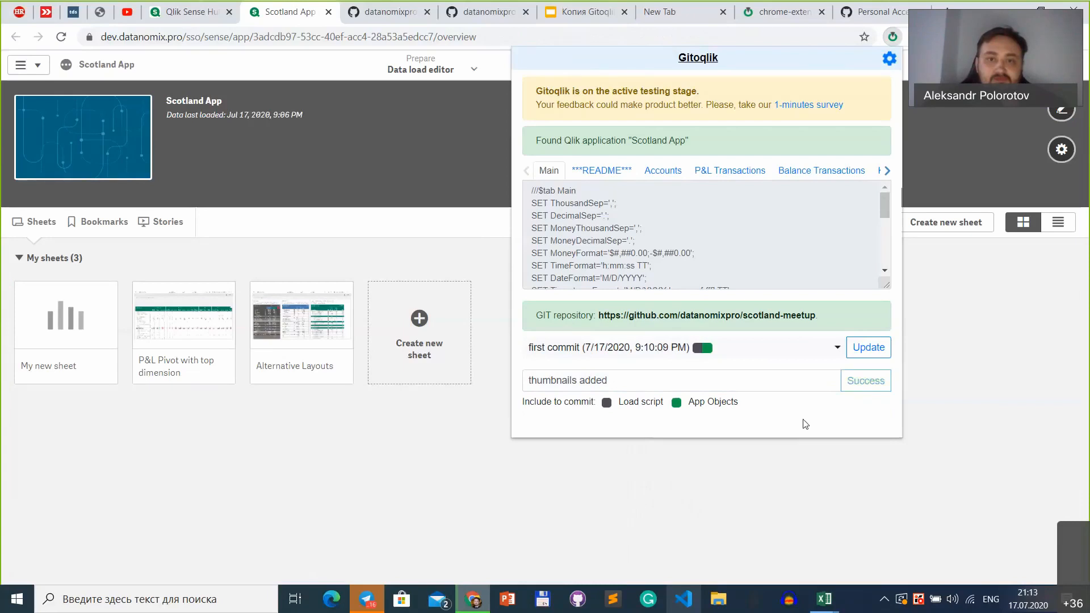
# Step: Examine Gitoqlik's commit list and the load script and app objects markers beside the commits
pyautogui.click(786, 349)
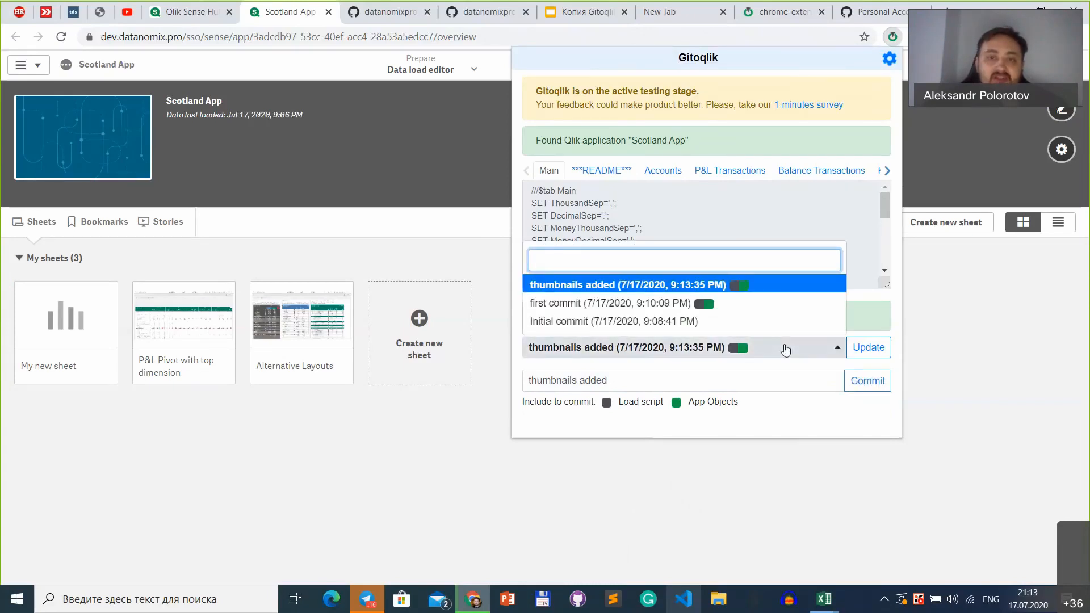
pyautogui.click(786, 349)
pyautogui.click(786, 349)
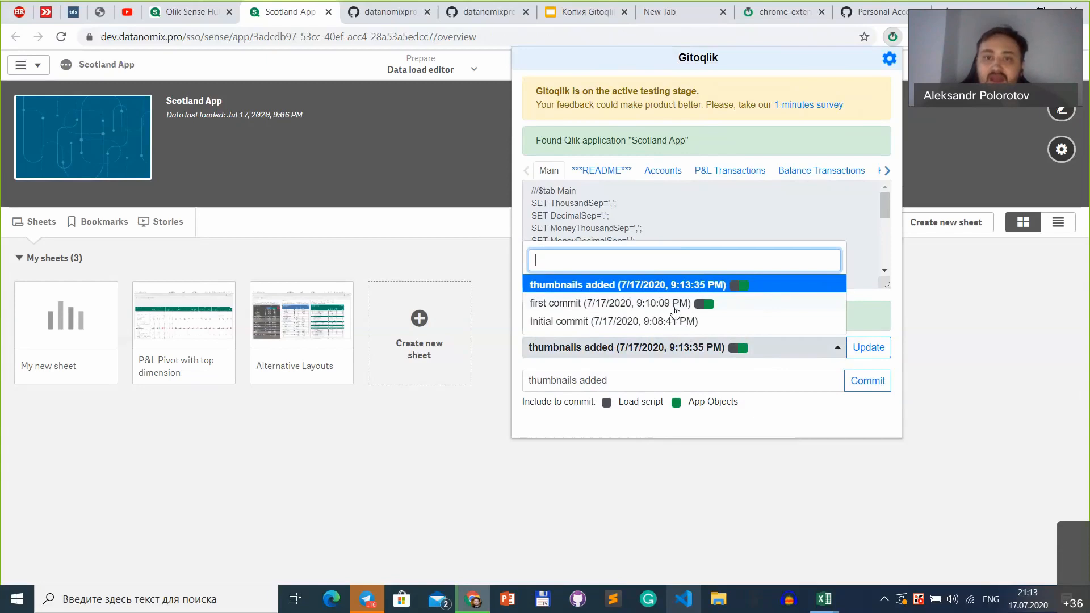
pyautogui.click(651, 385)
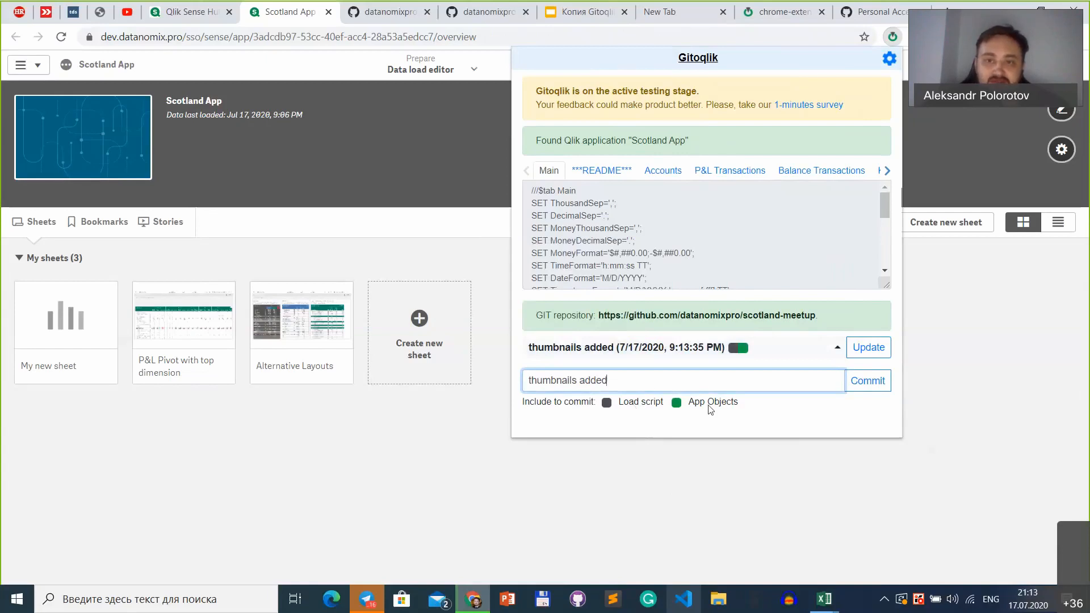
pyautogui.click(730, 361)
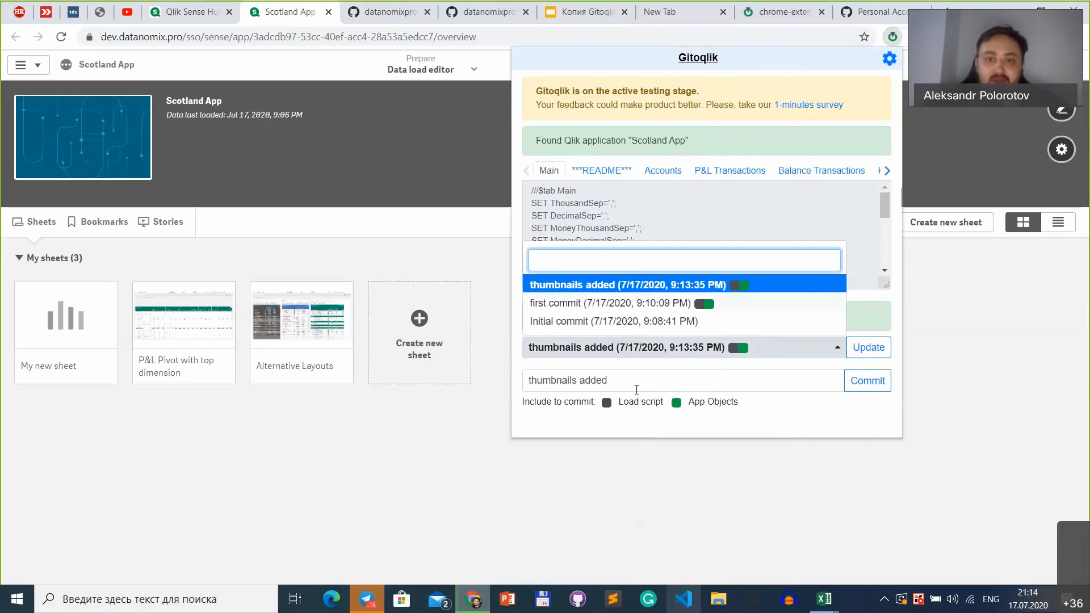
pyautogui.click(607, 405)
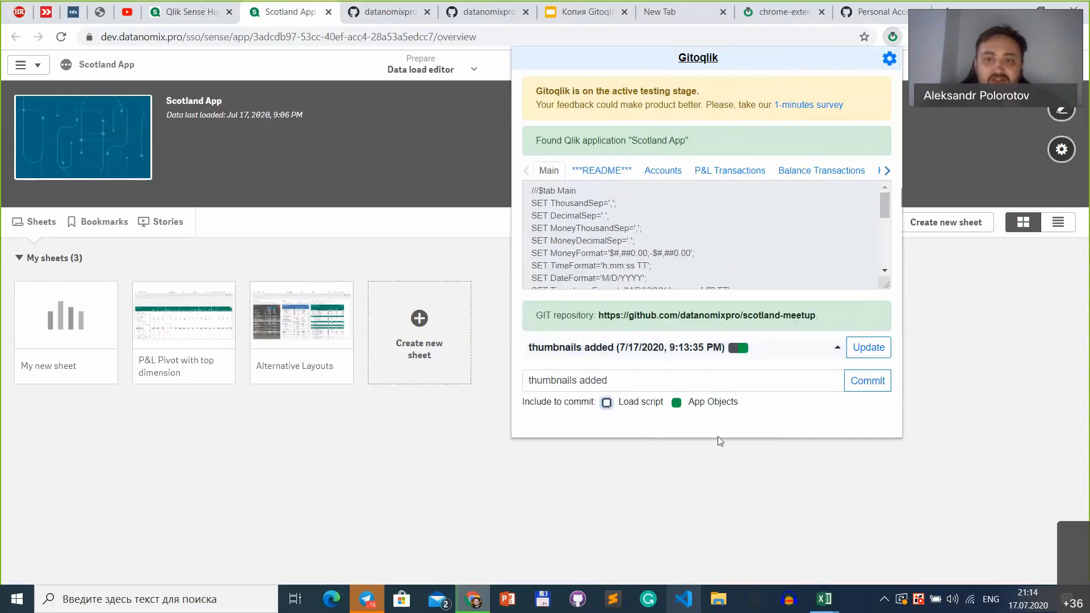
pyautogui.click(748, 355)
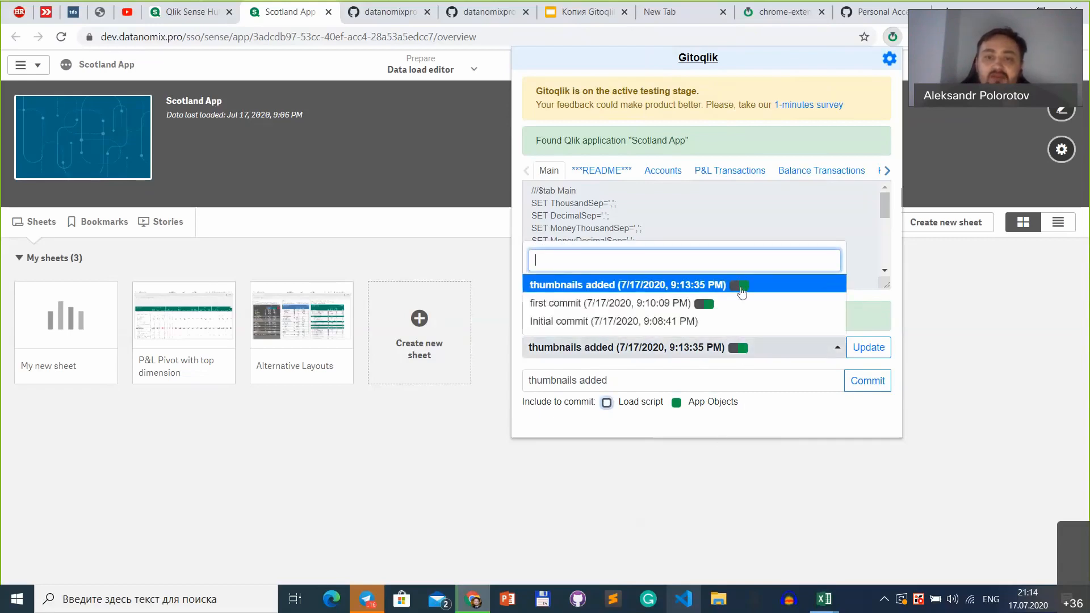
pyautogui.click(691, 372)
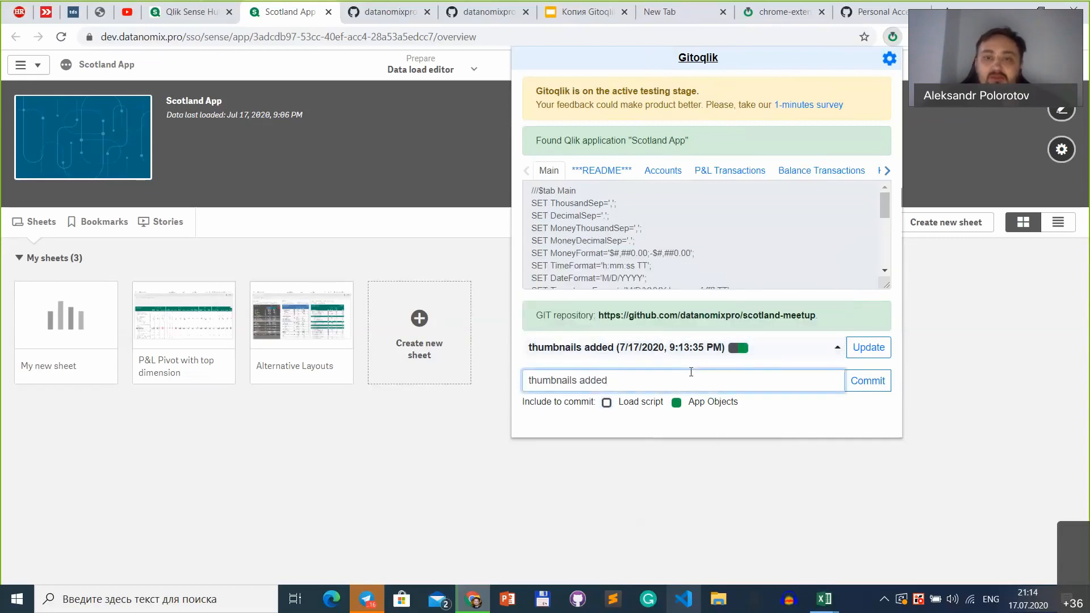
pyautogui.click(713, 348)
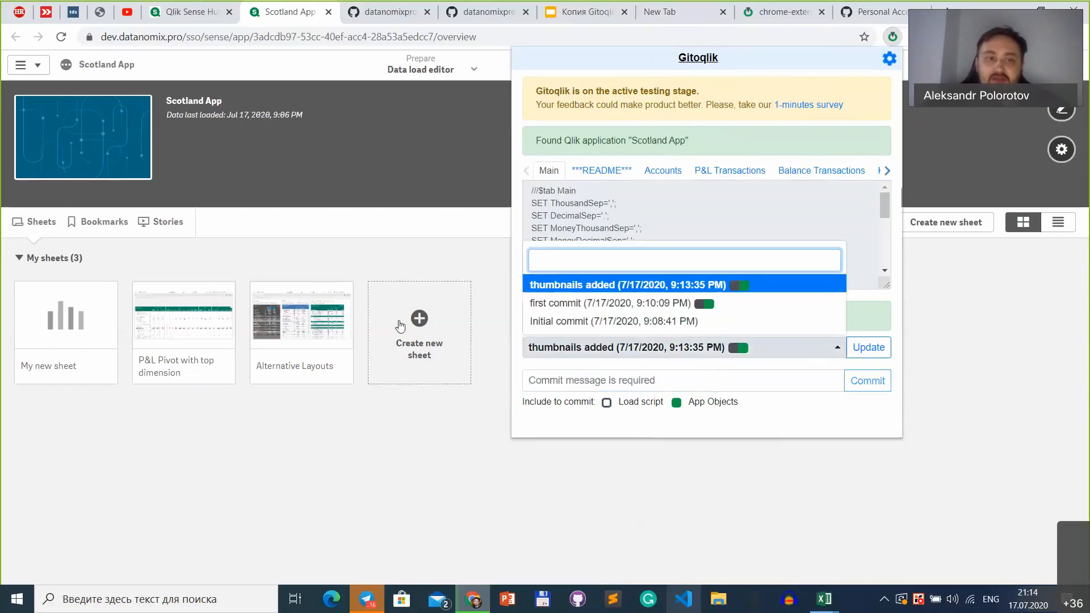
pyautogui.click(201, 446)
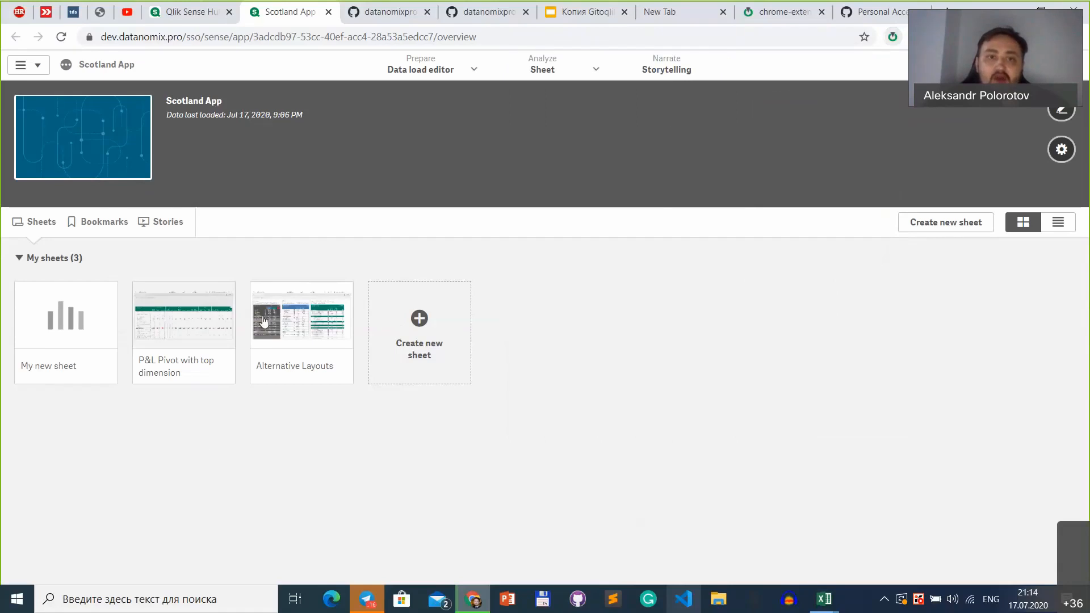
# Step: Roll the app back to the "first commit" version through Gitoqlik and open the "P&L Pivot with top dimension" sheet
pyautogui.click(894, 37)
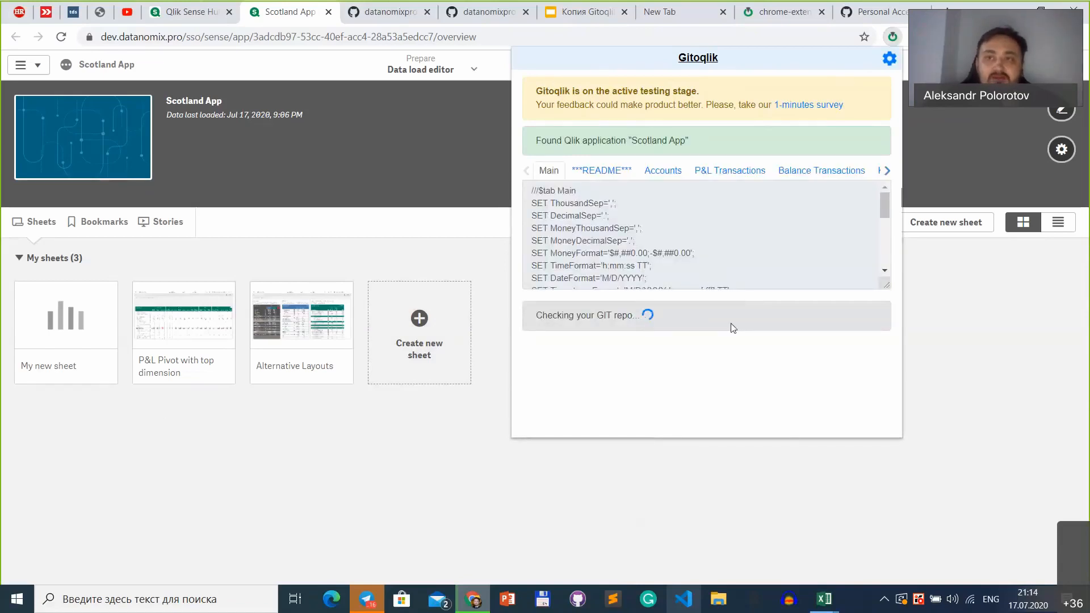
pyautogui.click(717, 359)
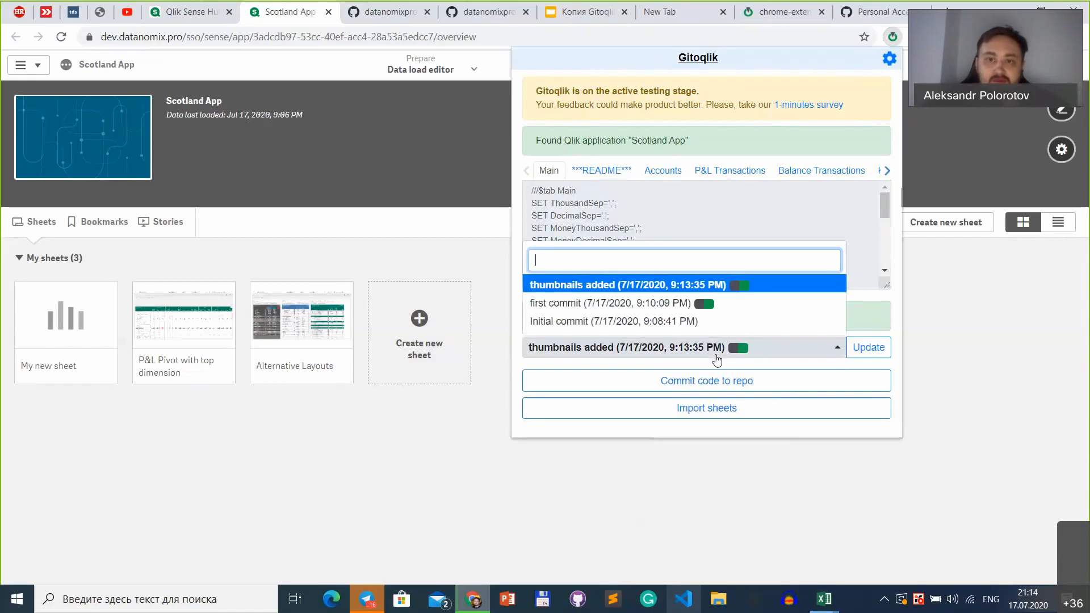
pyautogui.click(594, 301)
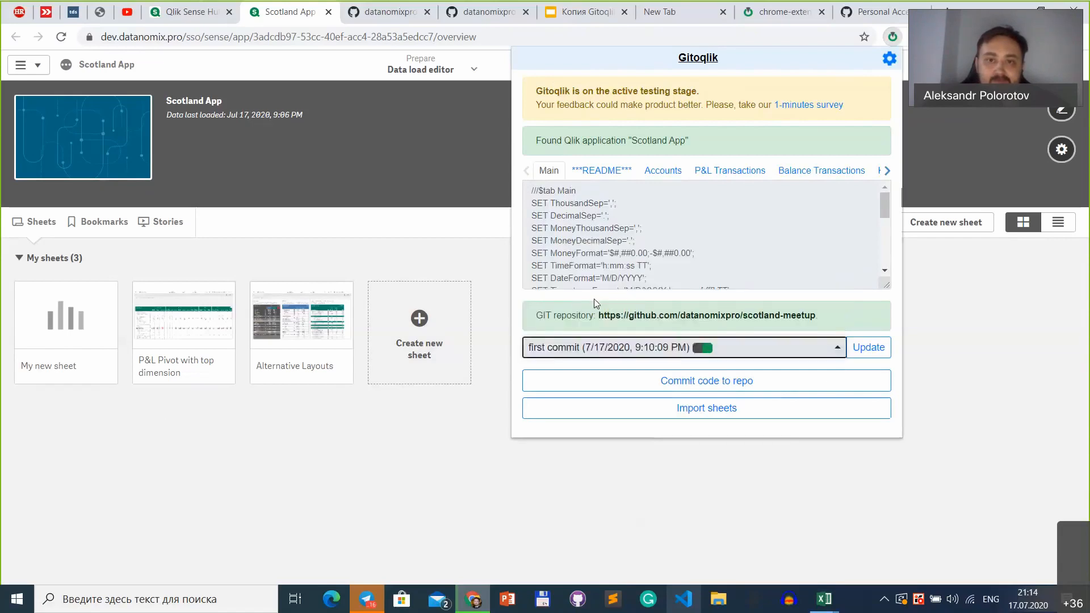
pyautogui.click(862, 347)
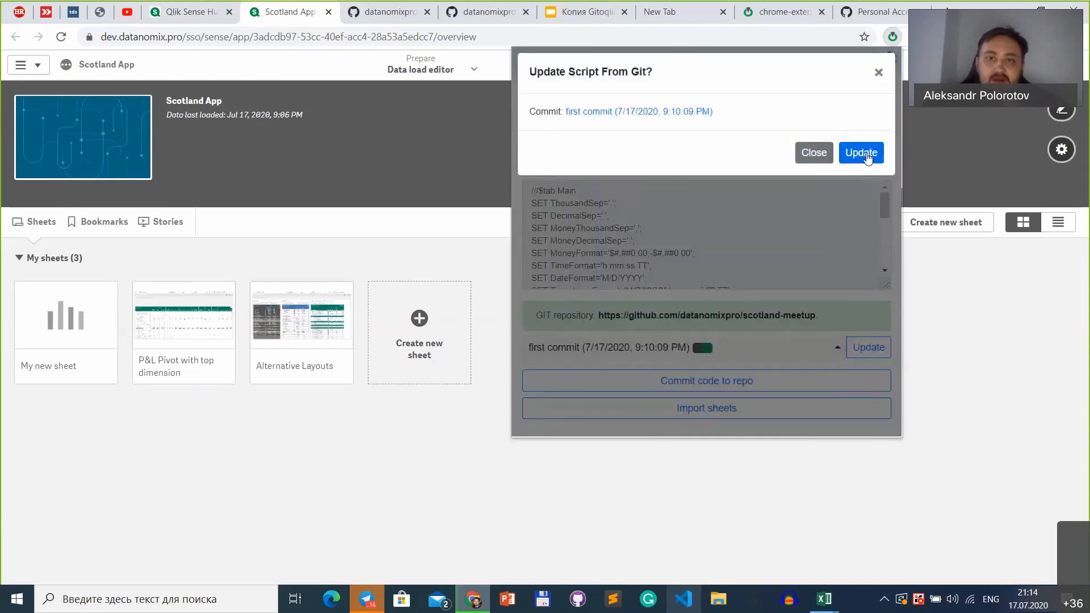
pyautogui.moveTo(638, 69); pyautogui.dragTo(671, 77)
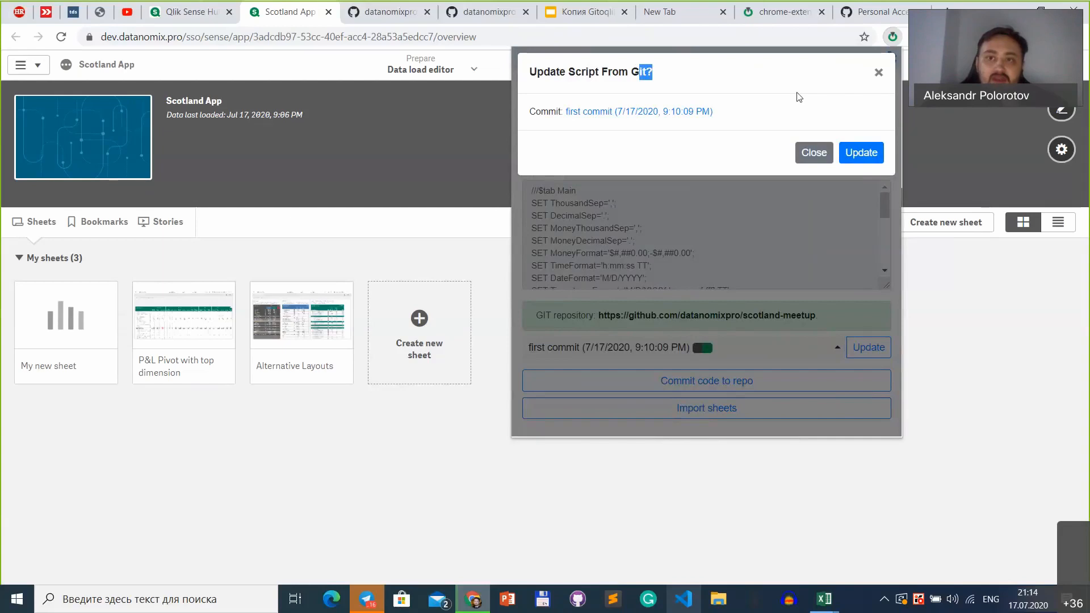
pyautogui.click(857, 153)
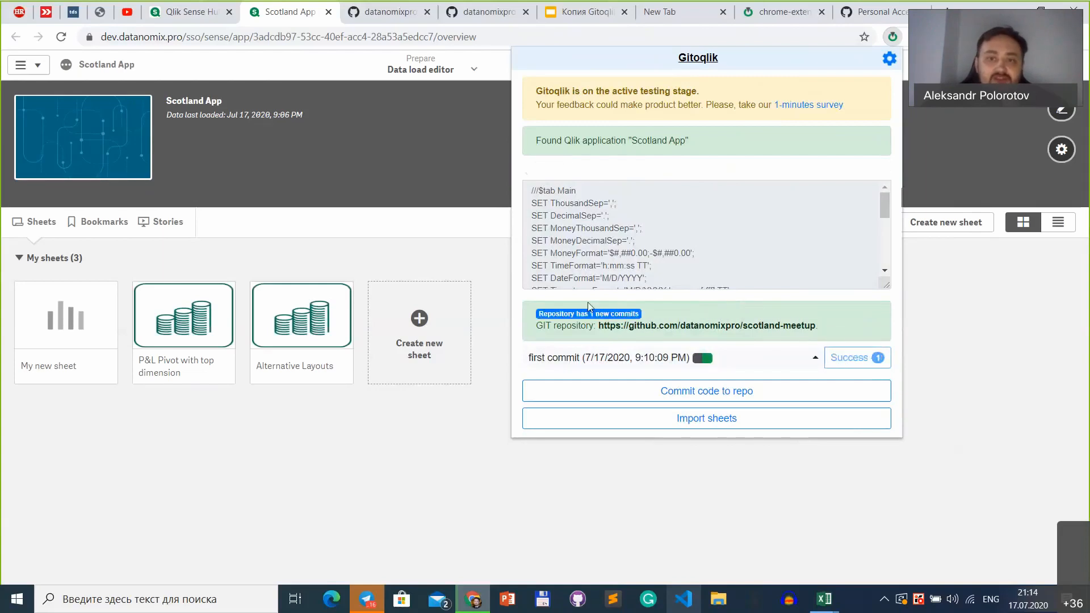
pyautogui.click(271, 460)
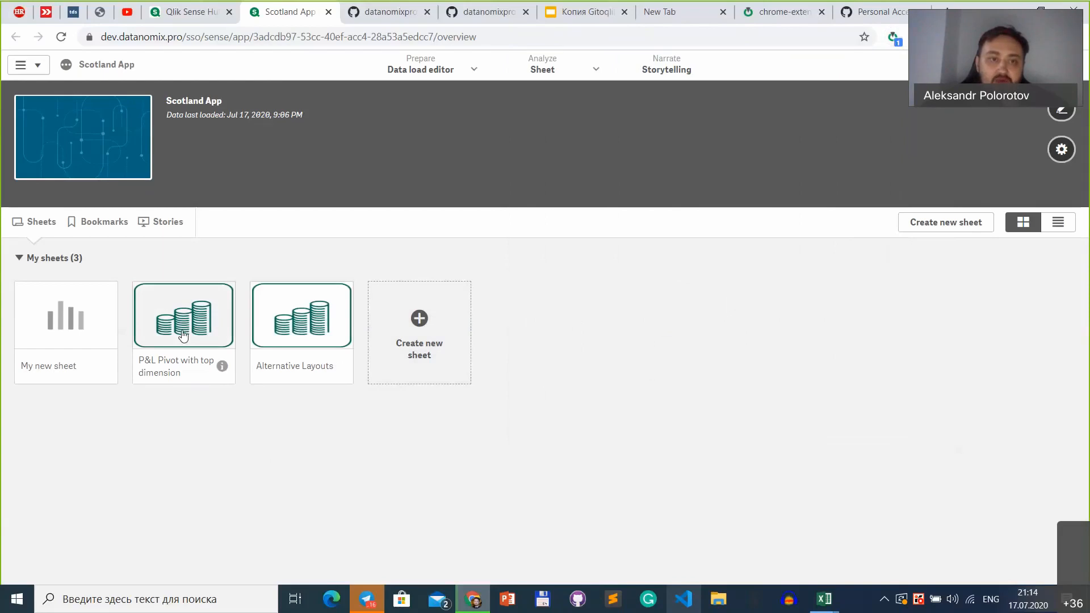
pyautogui.click(186, 317)
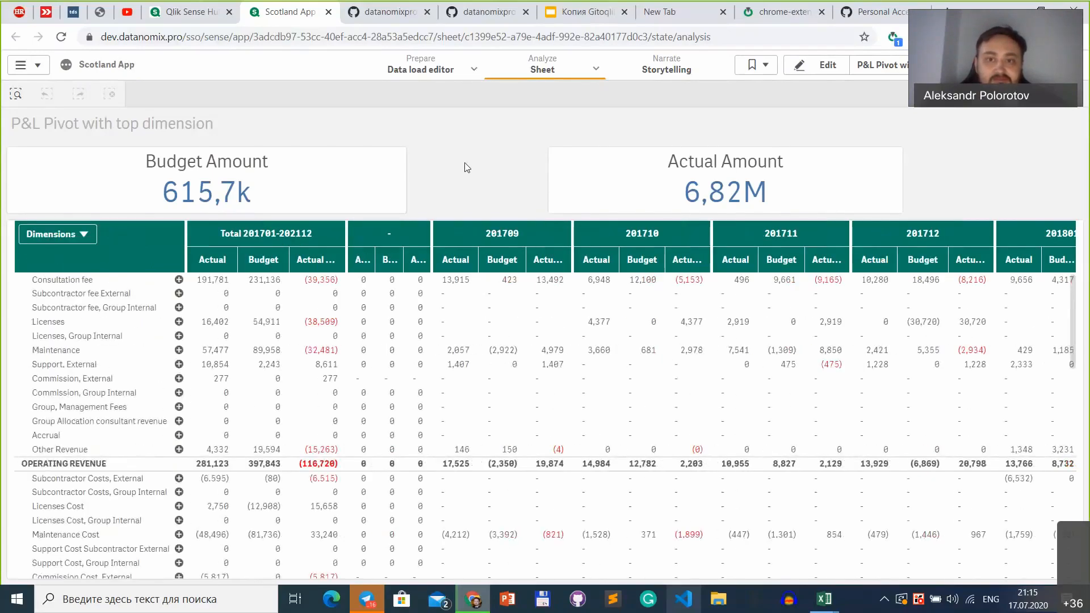
pyautogui.click(893, 38)
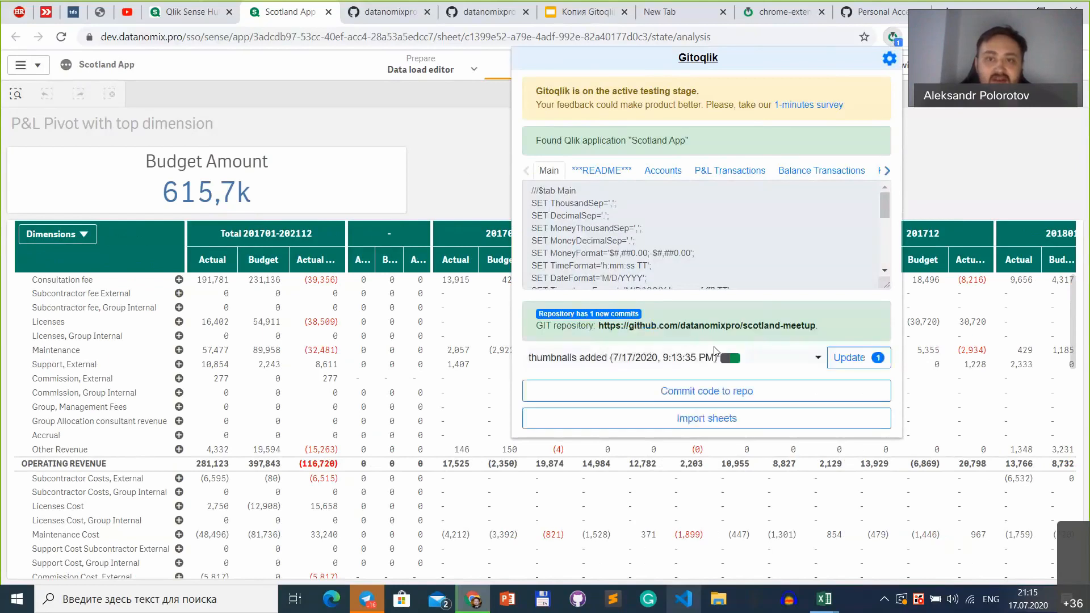
pyautogui.click(608, 358)
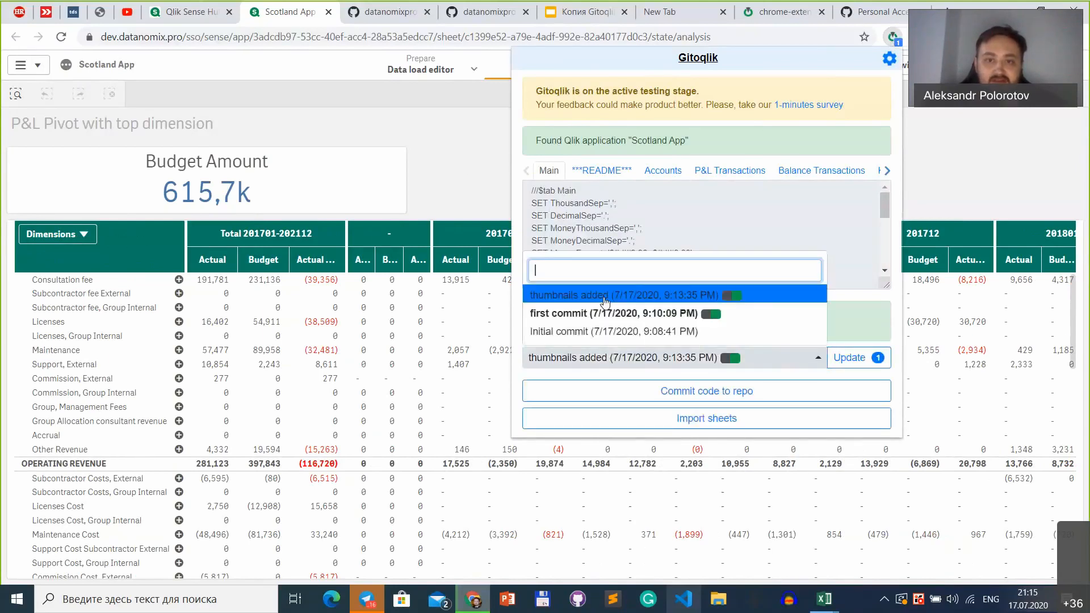
pyautogui.click(605, 297)
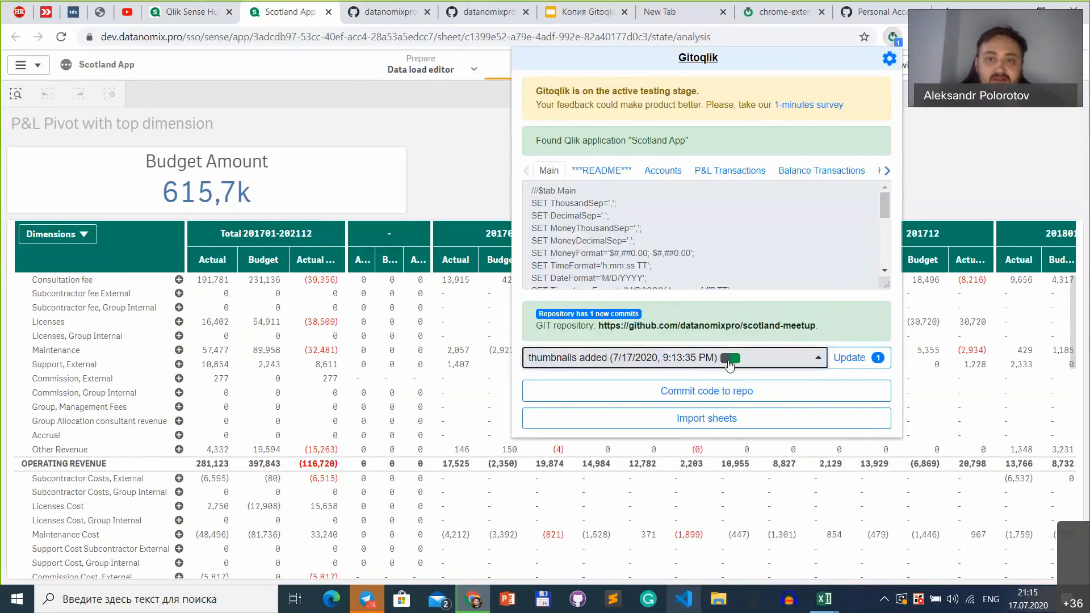
pyautogui.click(686, 361)
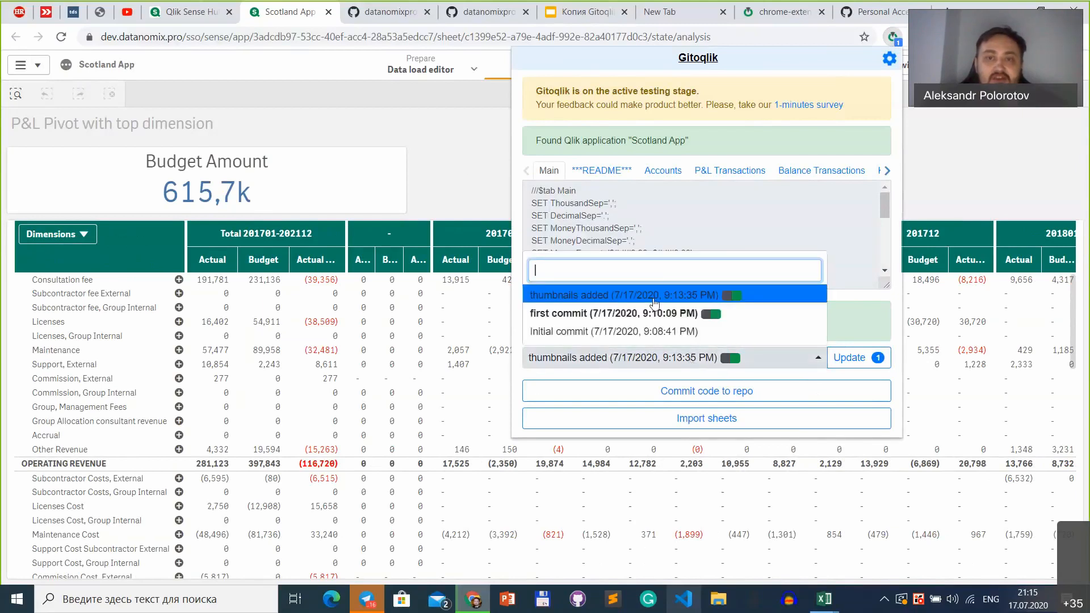
pyautogui.click(723, 361)
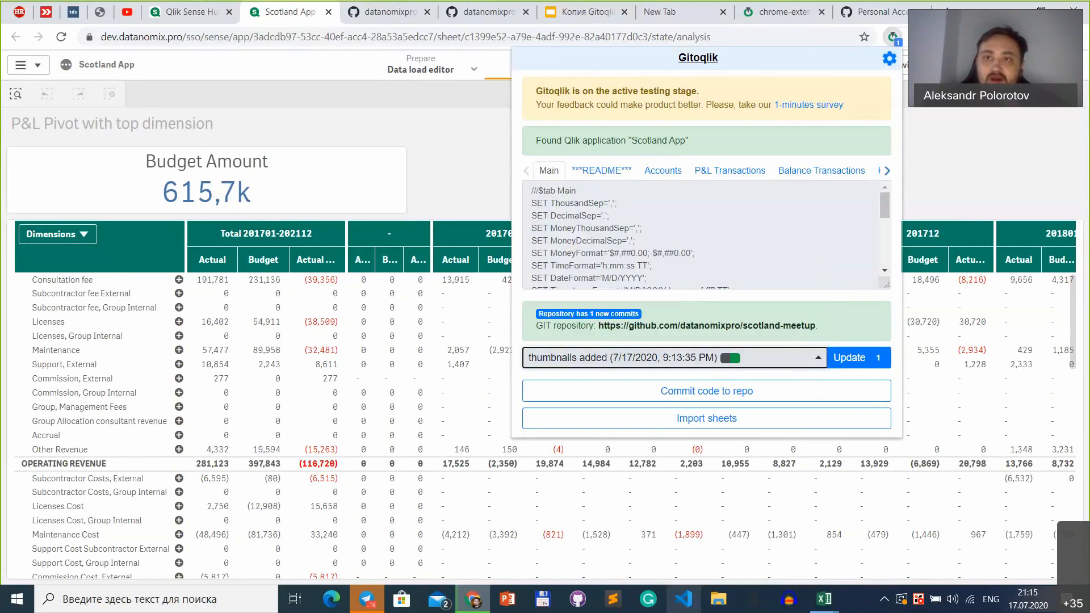
pyautogui.click(850, 357)
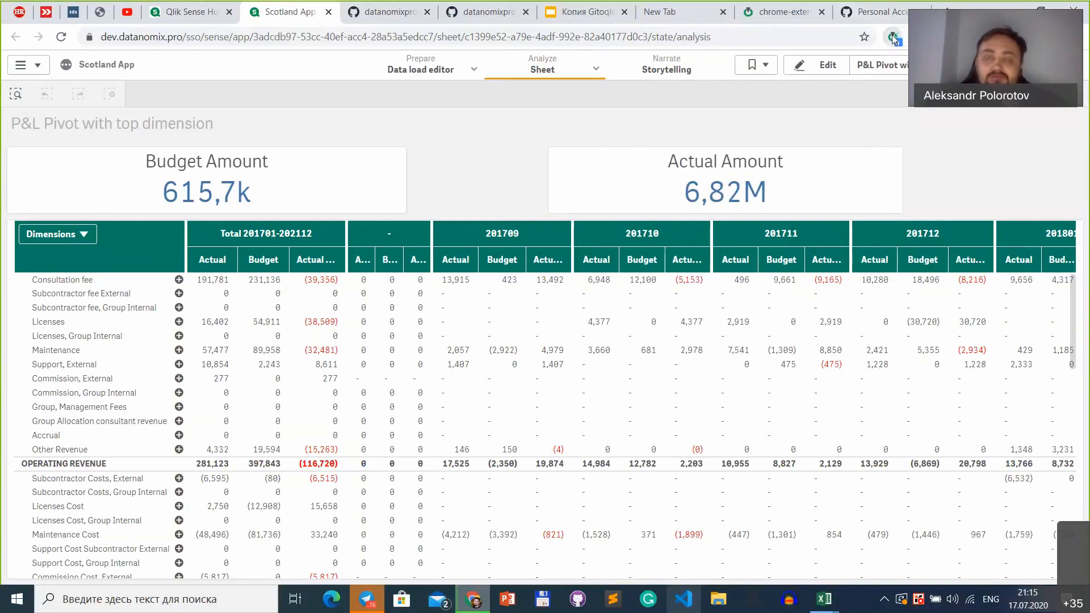
# Step: Update the app from the "thumbnails added" commit through Gitoqlik
pyautogui.click(893, 38)
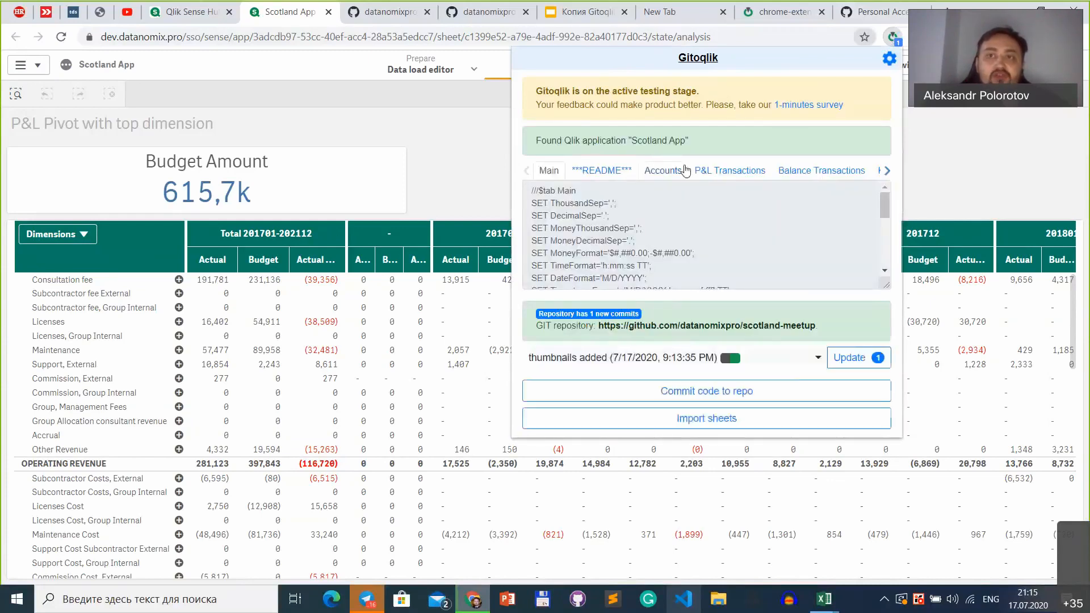
pyautogui.click(664, 363)
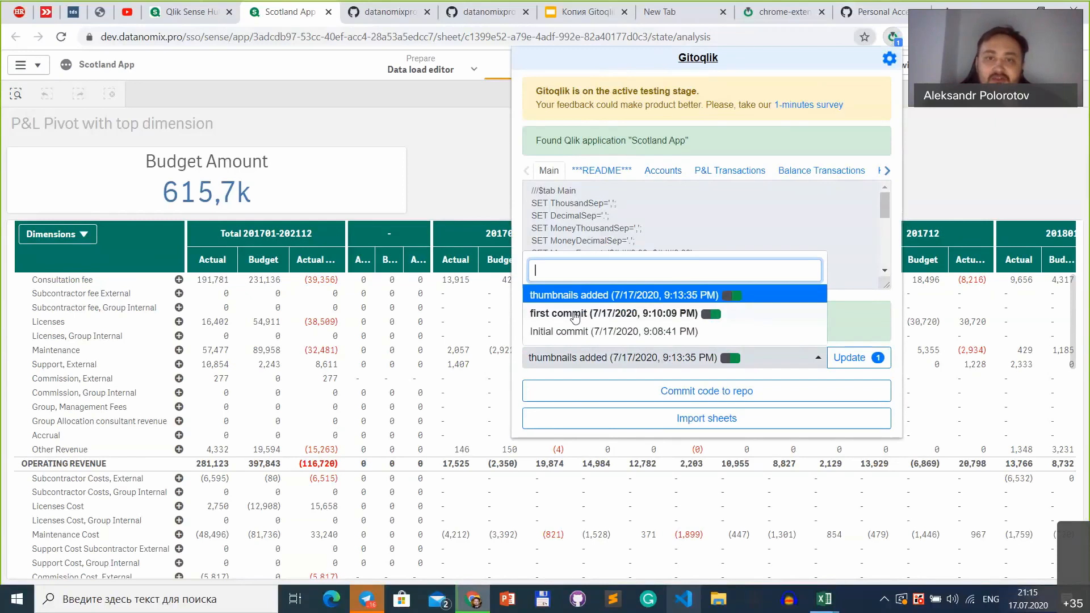
pyautogui.click(707, 299)
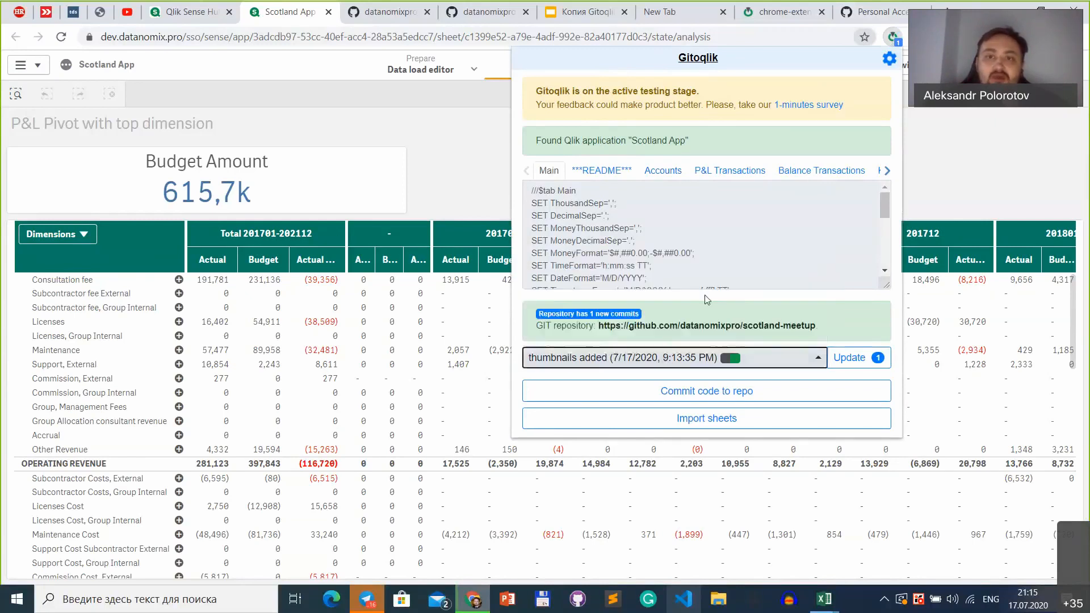
pyautogui.click(869, 359)
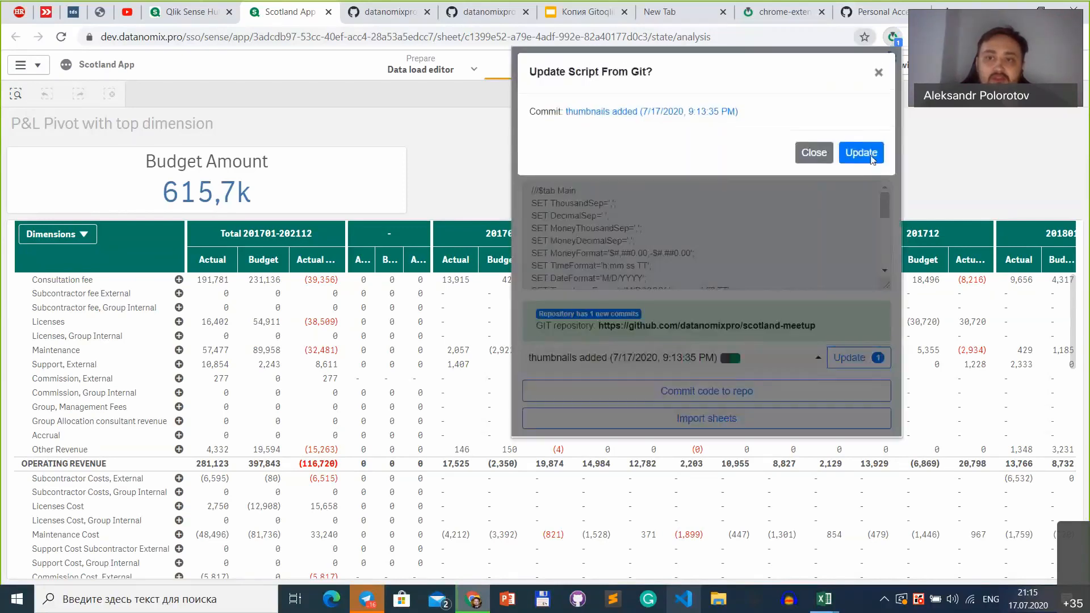
pyautogui.click(860, 153)
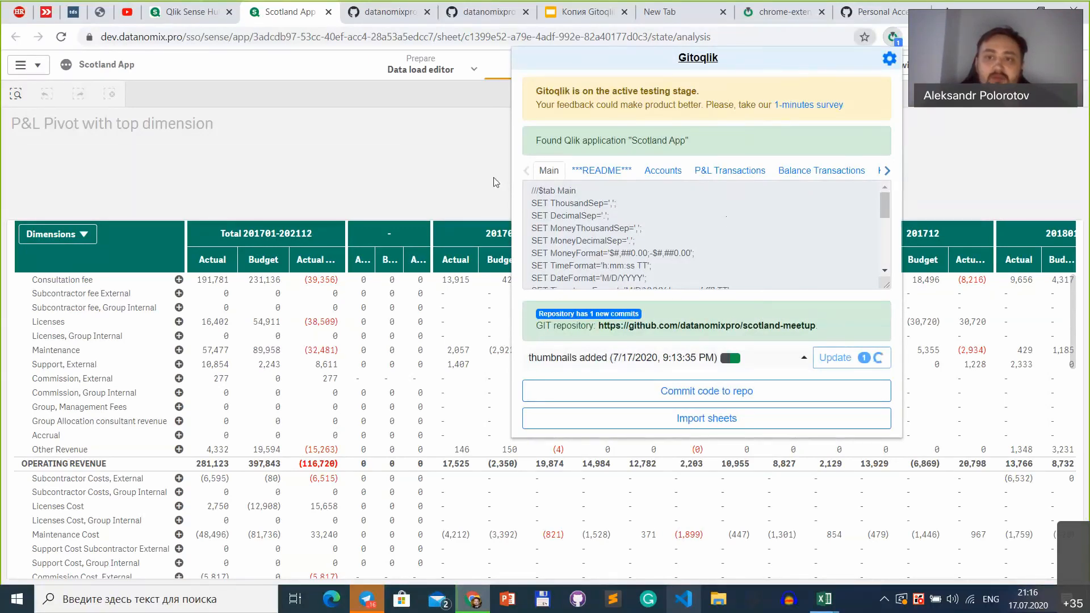
pyautogui.click(295, 172)
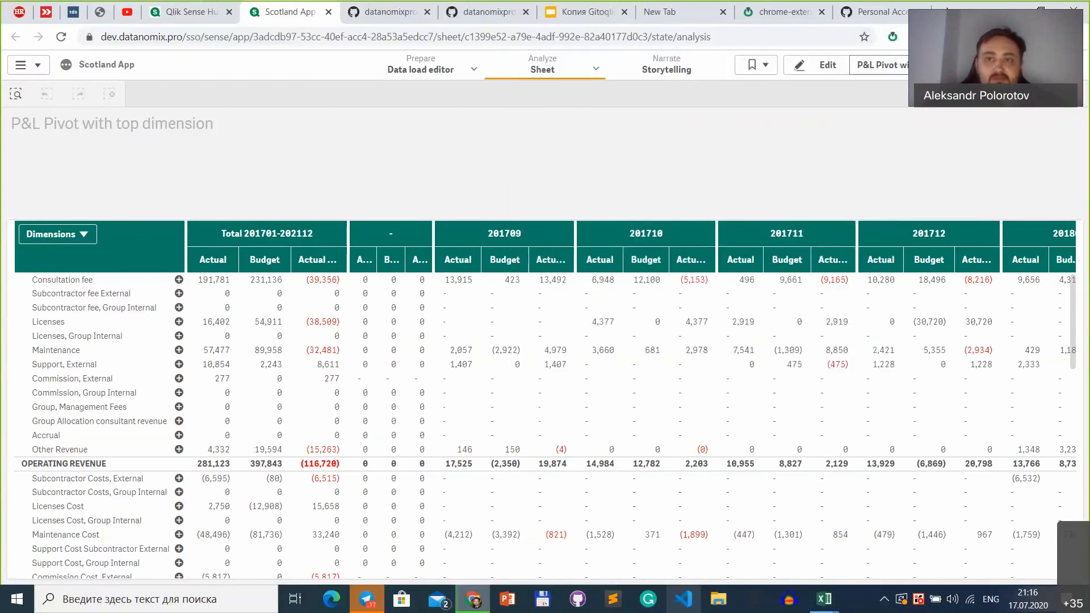
# Step: Create a new sheet titled "My new sheet (1)" and open it for editing
pyautogui.click(880, 64)
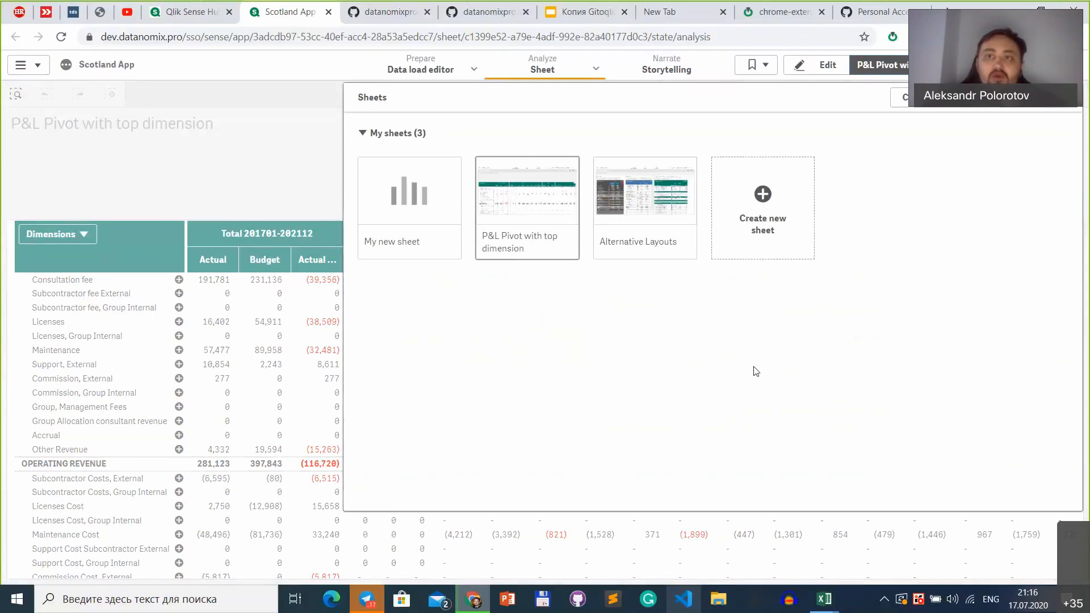
pyautogui.click(783, 206)
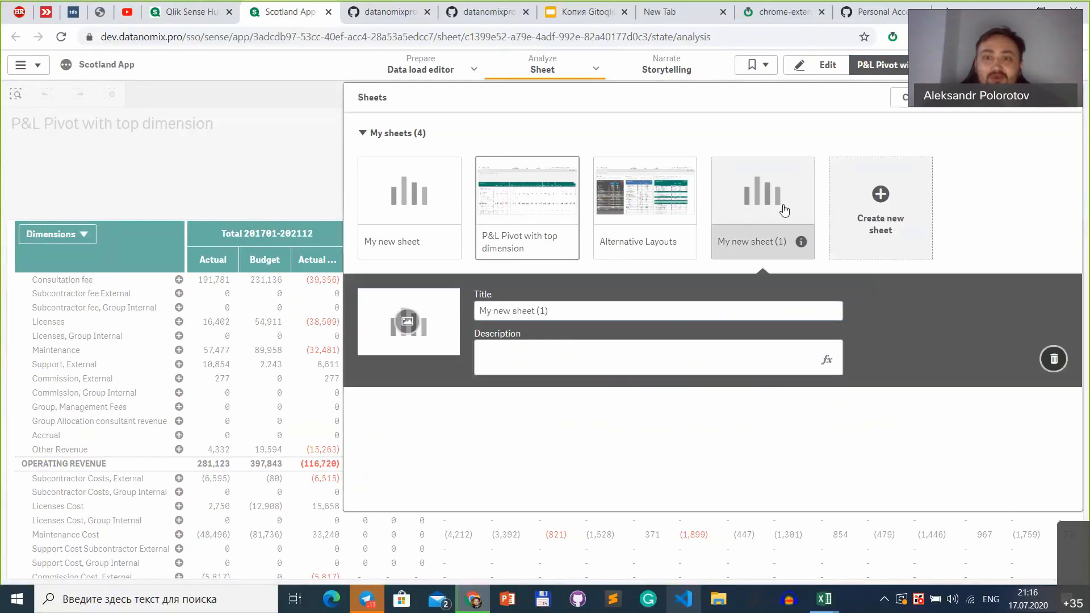
pyautogui.click(745, 192)
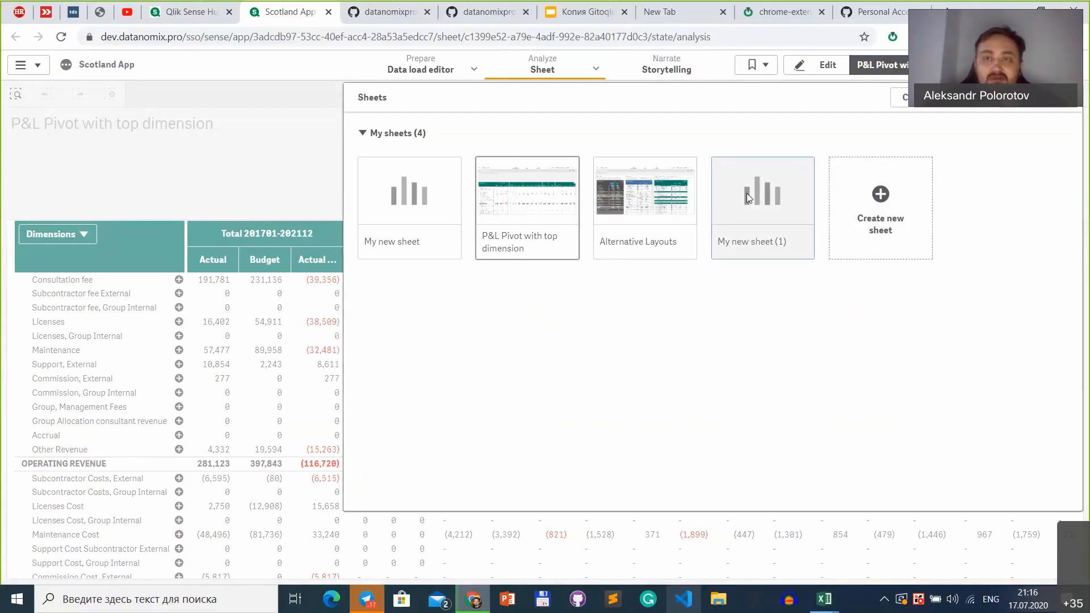
pyautogui.click(747, 194)
pyautogui.click(879, 64)
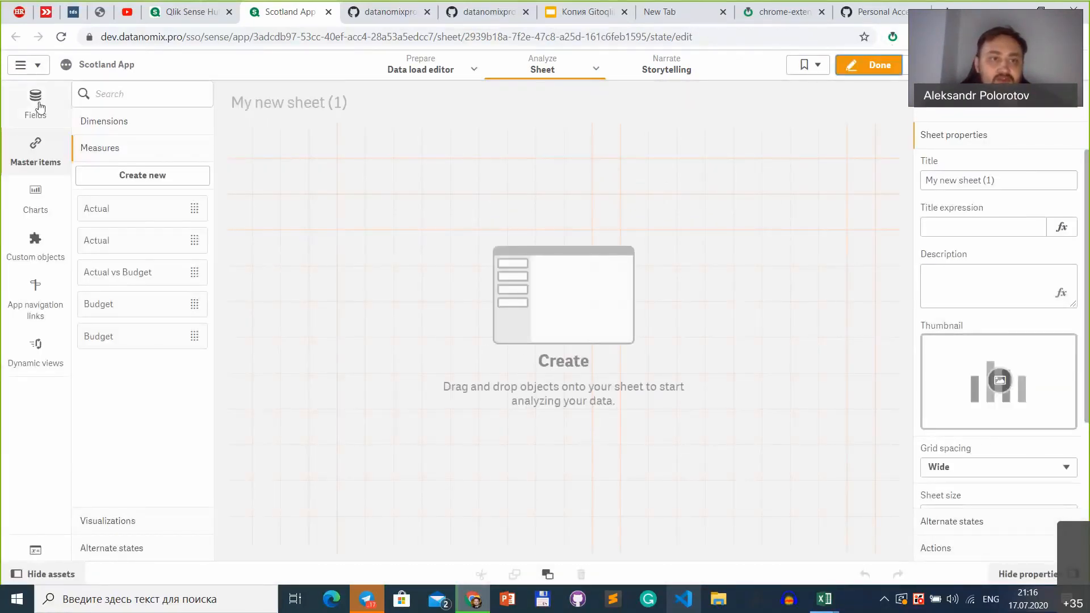
# Step: Search the fields for "Year" and enable "Always one selected value" in the Year field's settings
pyautogui.click(35, 103)
pyautogui.scroll(-8, 153, 478)
pyautogui.scroll(8, 188, 369)
pyautogui.click(118, 86)
pyautogui.write('Year')
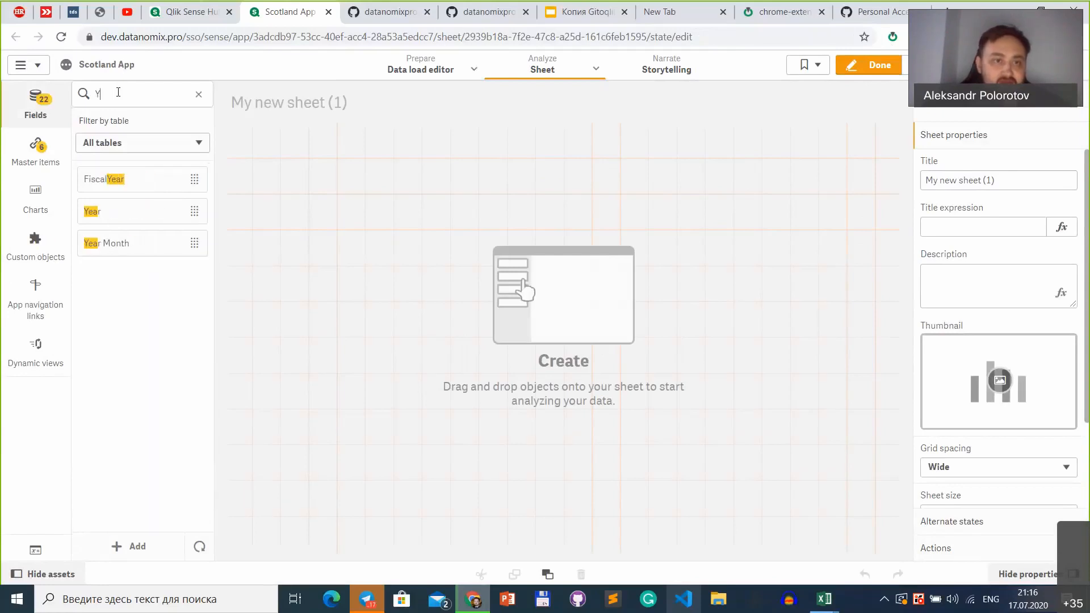
pyautogui.rightClick(122, 216)
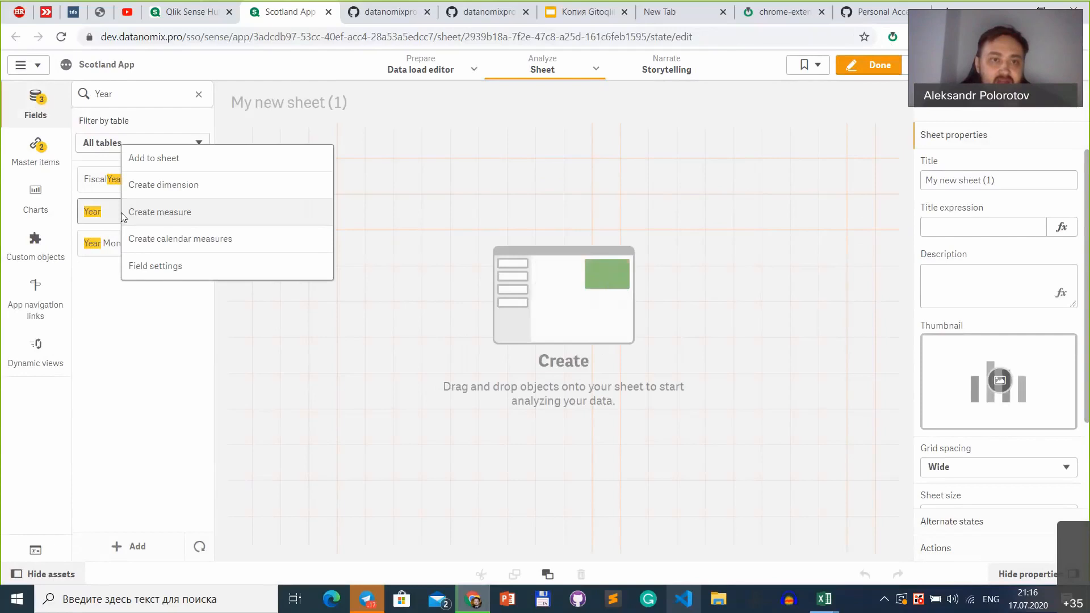
pyautogui.click(177, 264)
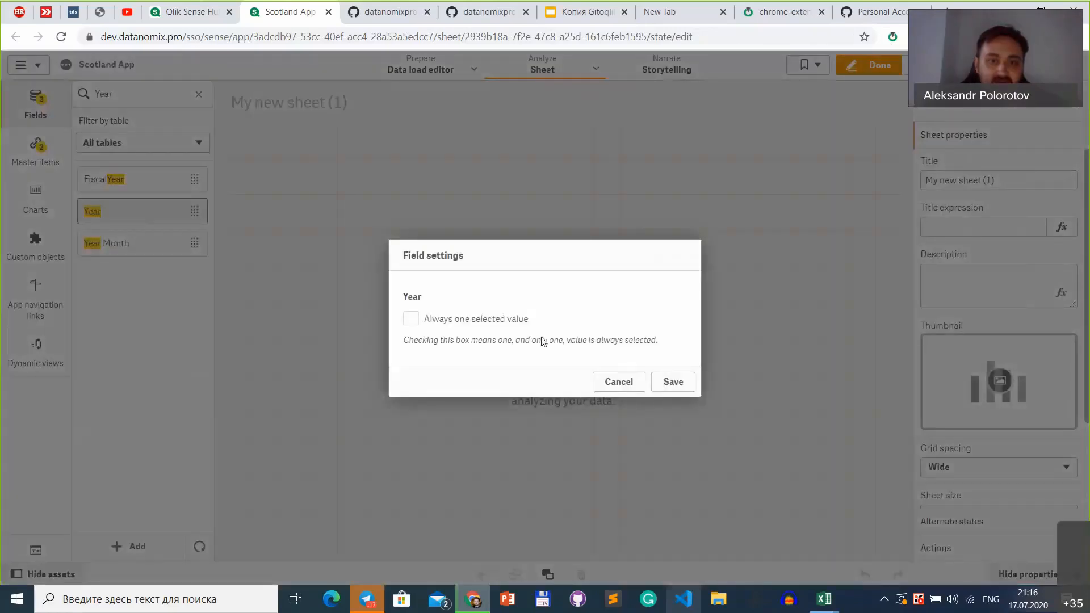
pyautogui.click(476, 324)
pyautogui.click(673, 383)
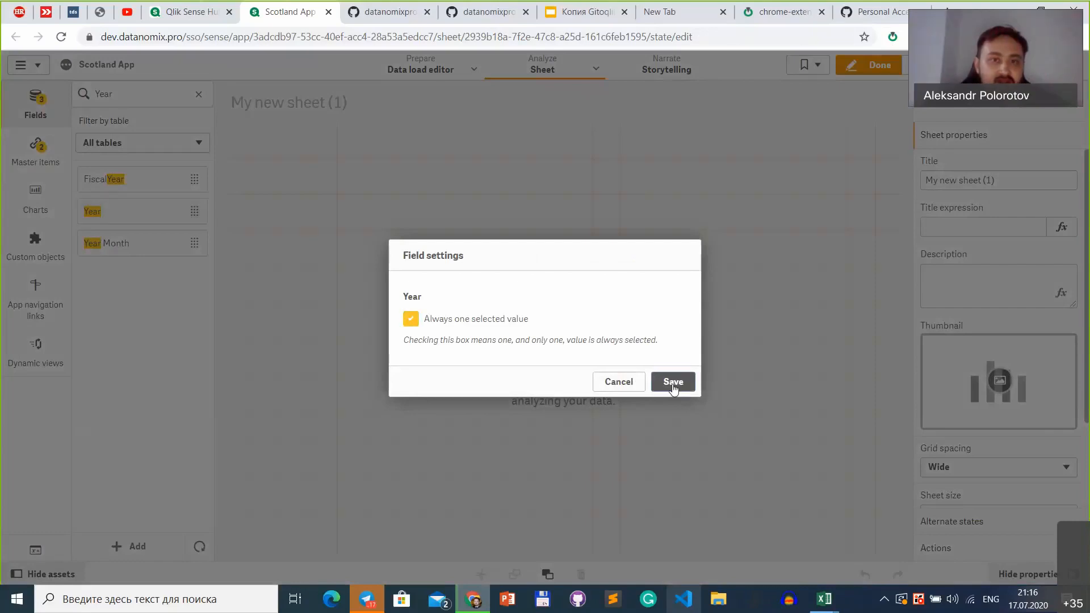
pyautogui.click(606, 381)
# Step: Add the Year field to the new sheet as a filter pane, finish editing and test its selection on 2017
pyautogui.moveTo(142, 212); pyautogui.dragTo(350, 205)
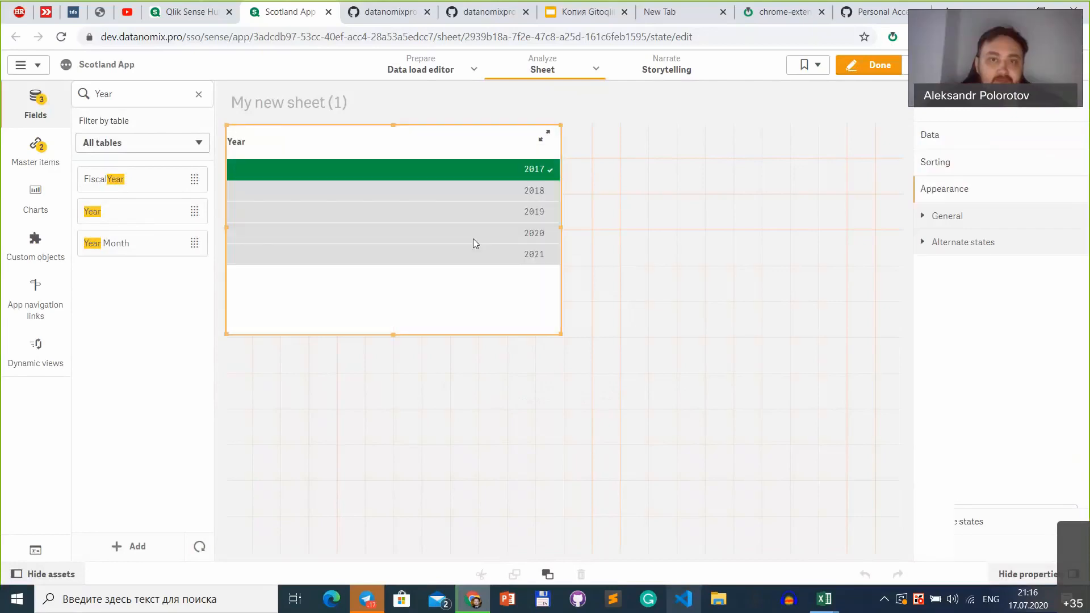
pyautogui.click(869, 65)
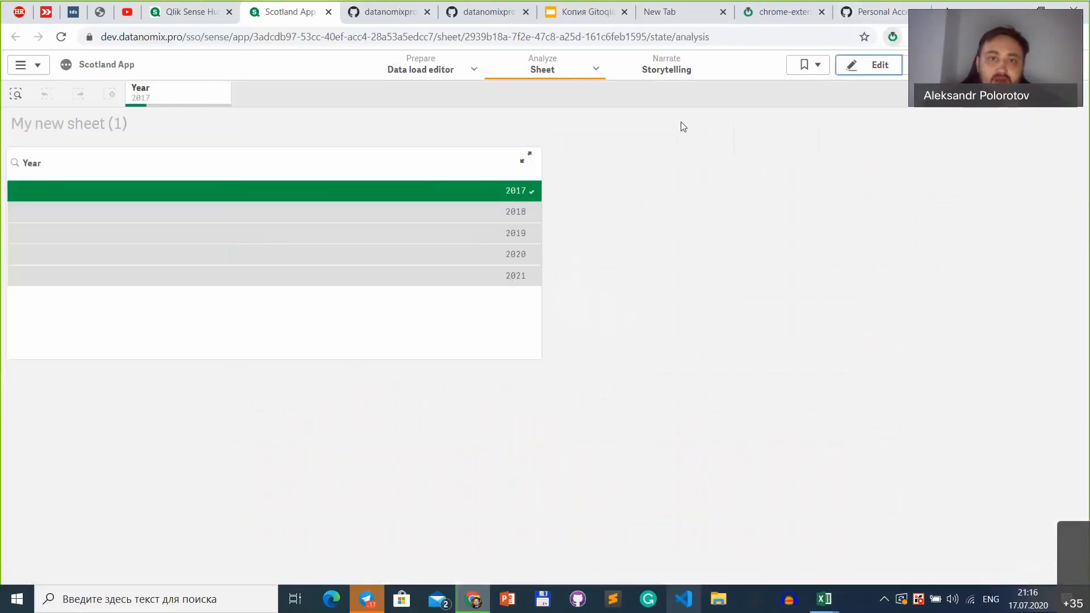
pyautogui.click(413, 241)
pyautogui.click(487, 191)
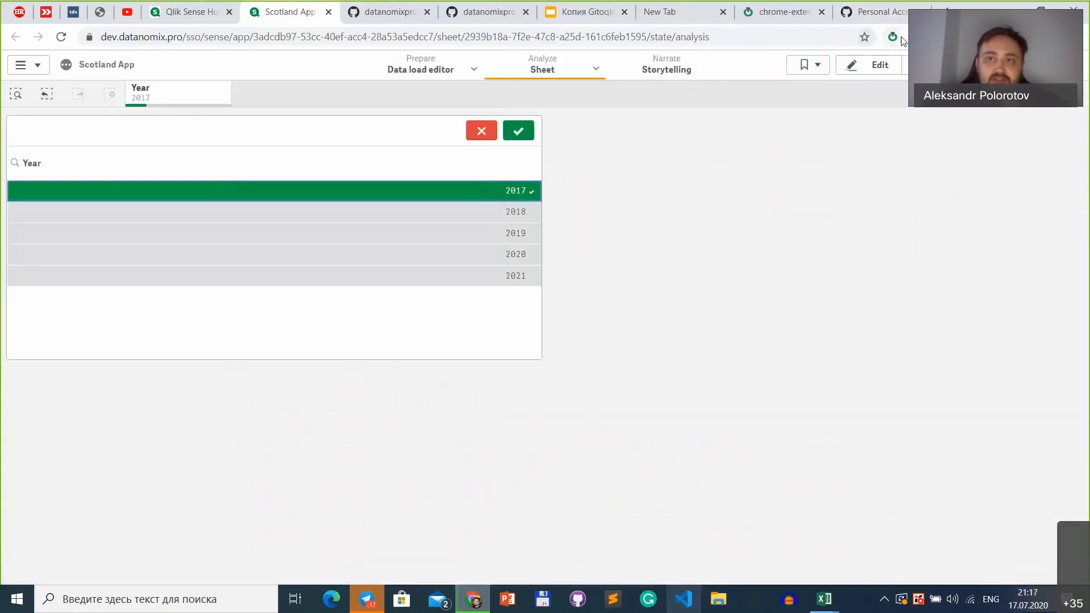
# Step: Commit the load script and app objects through Gitoqlik with the message "new new version"
pyautogui.click(893, 37)
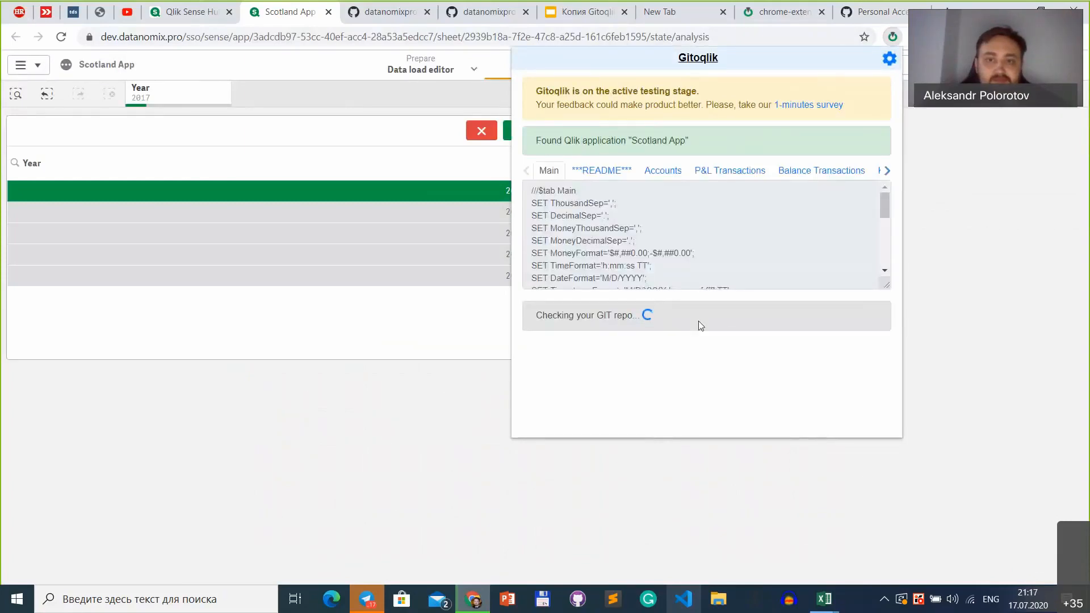
pyautogui.click(698, 381)
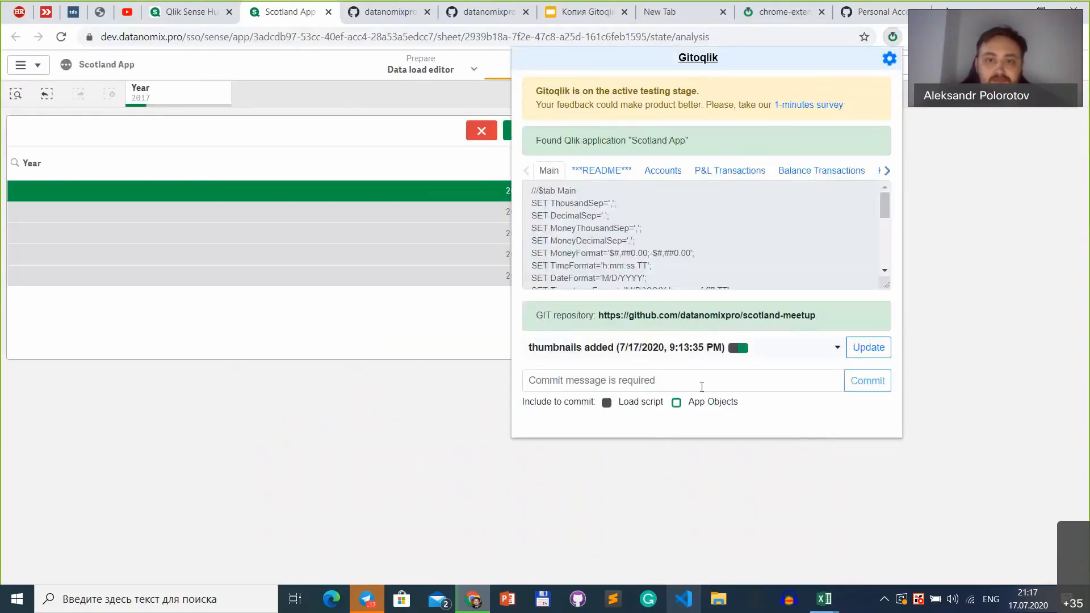
pyautogui.click(676, 402)
pyautogui.click(665, 379)
pyautogui.write('new new version')
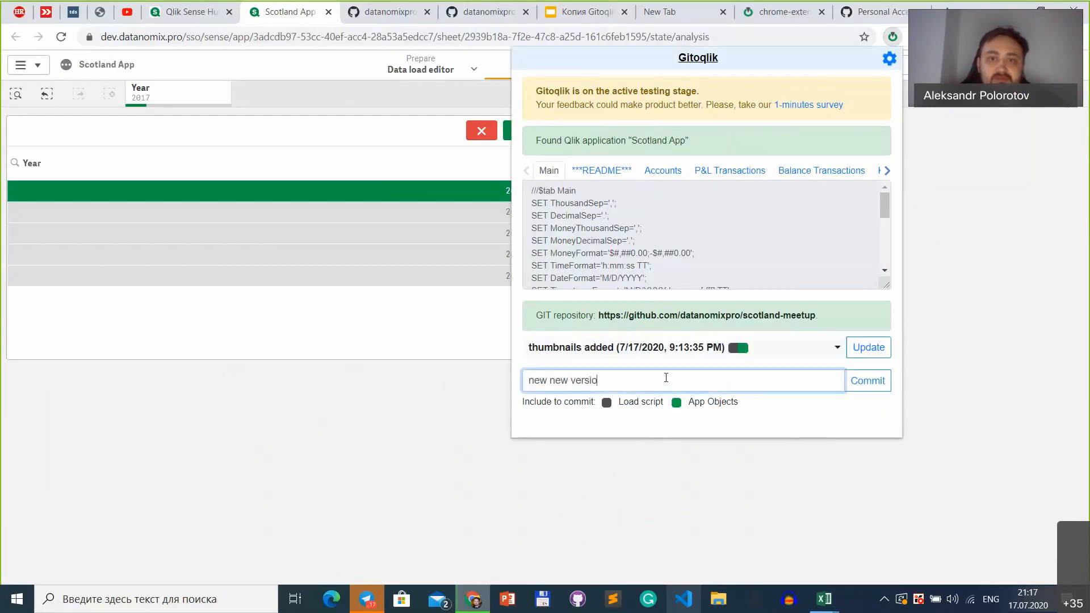
pyautogui.click(849, 385)
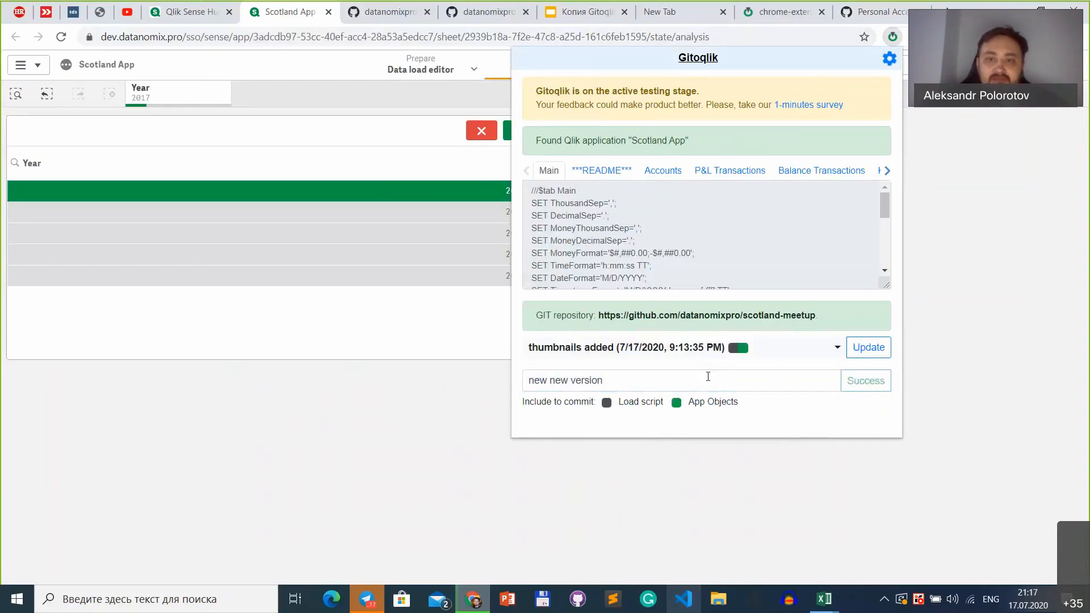
# Step: Try to roll the app back from Git to "first commit" and dismiss Gitoqlik
pyautogui.click(652, 357)
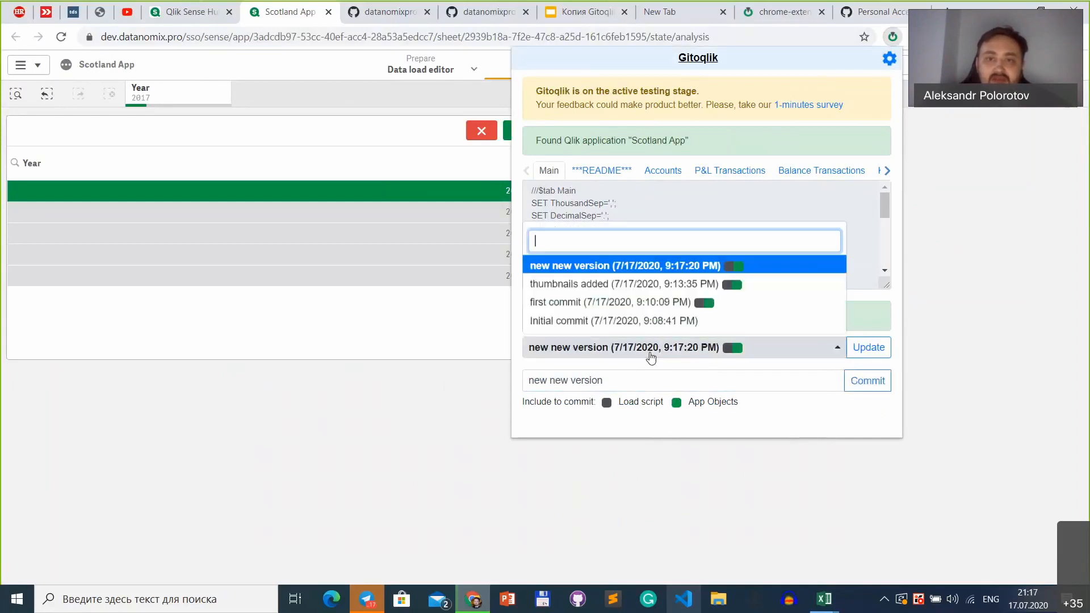
pyautogui.click(597, 310)
pyautogui.click(883, 348)
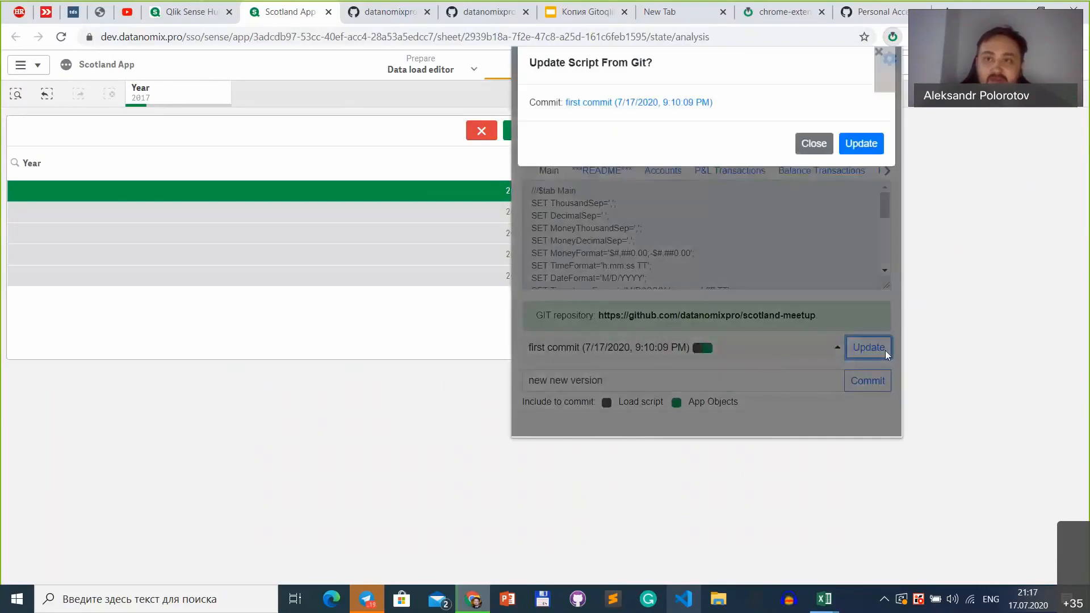
pyautogui.click(863, 152)
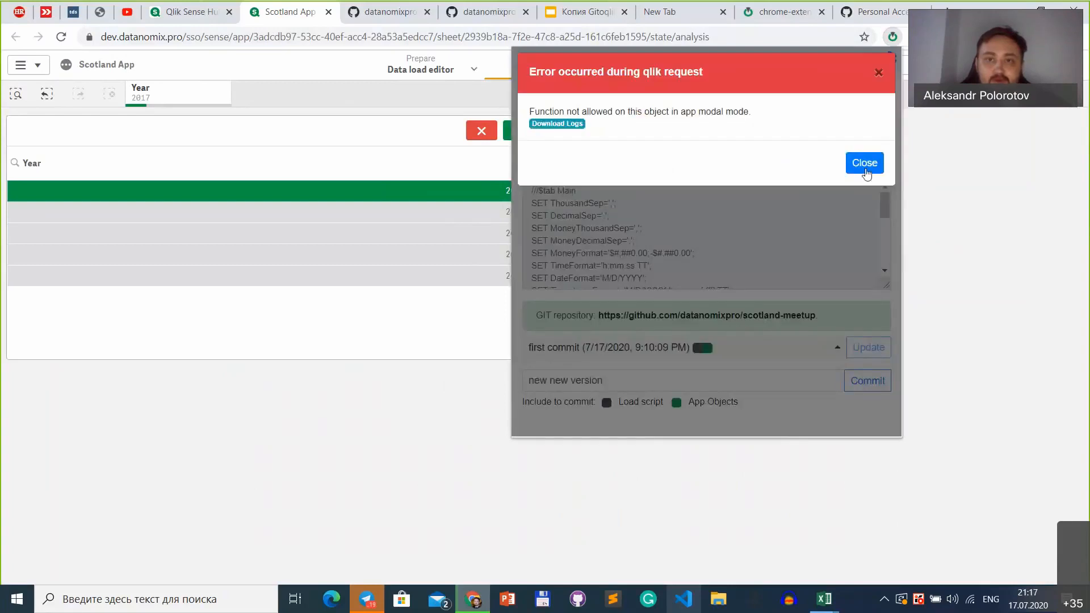
pyautogui.click(866, 166)
pyautogui.click(761, 350)
pyautogui.click(666, 309)
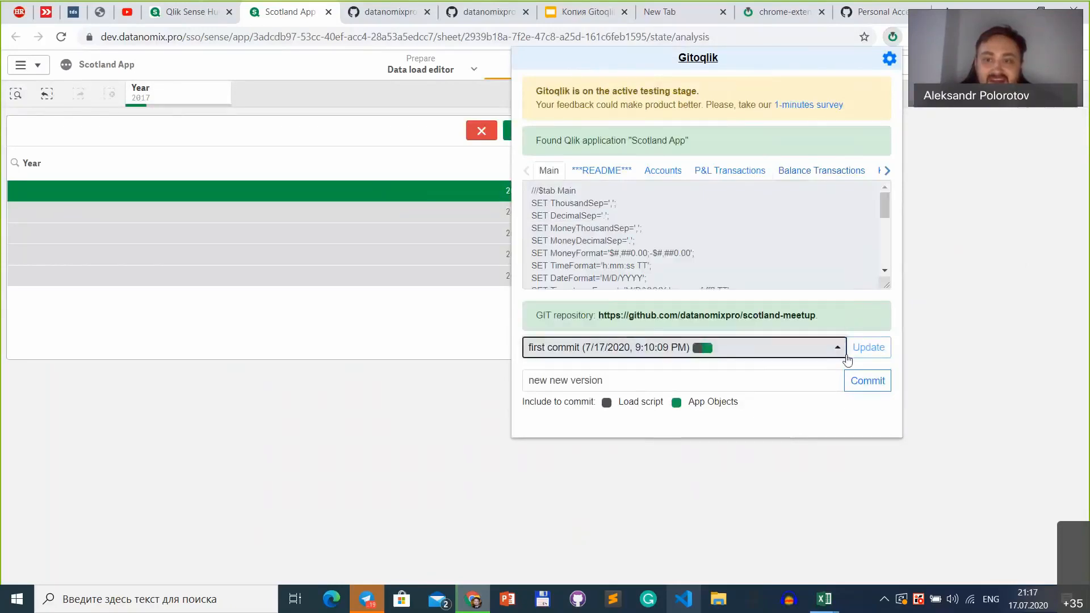
pyautogui.click(820, 355)
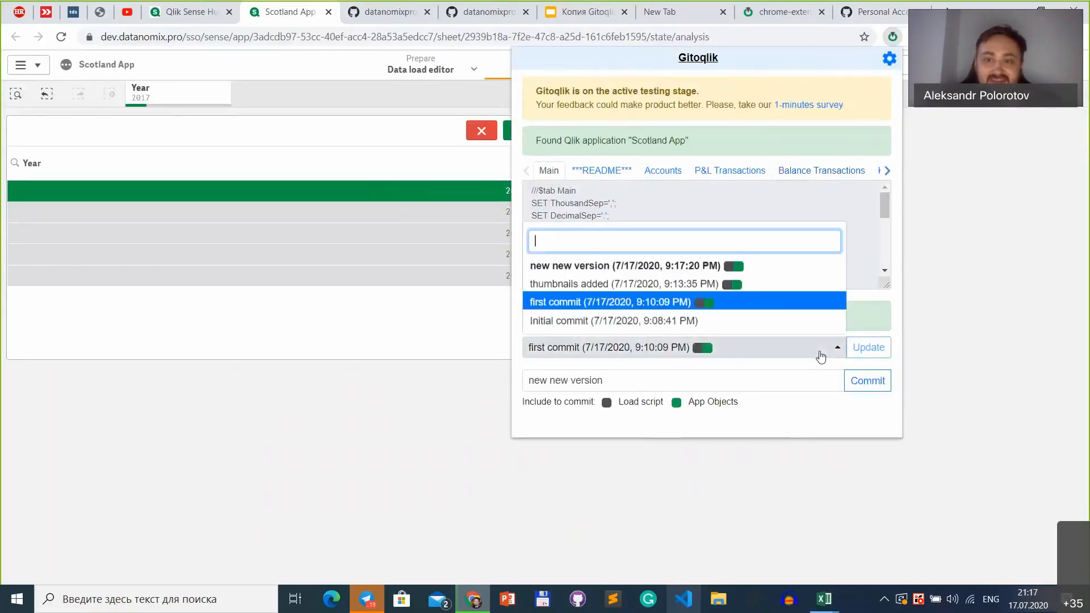
pyautogui.click(761, 285)
pyautogui.click(992, 339)
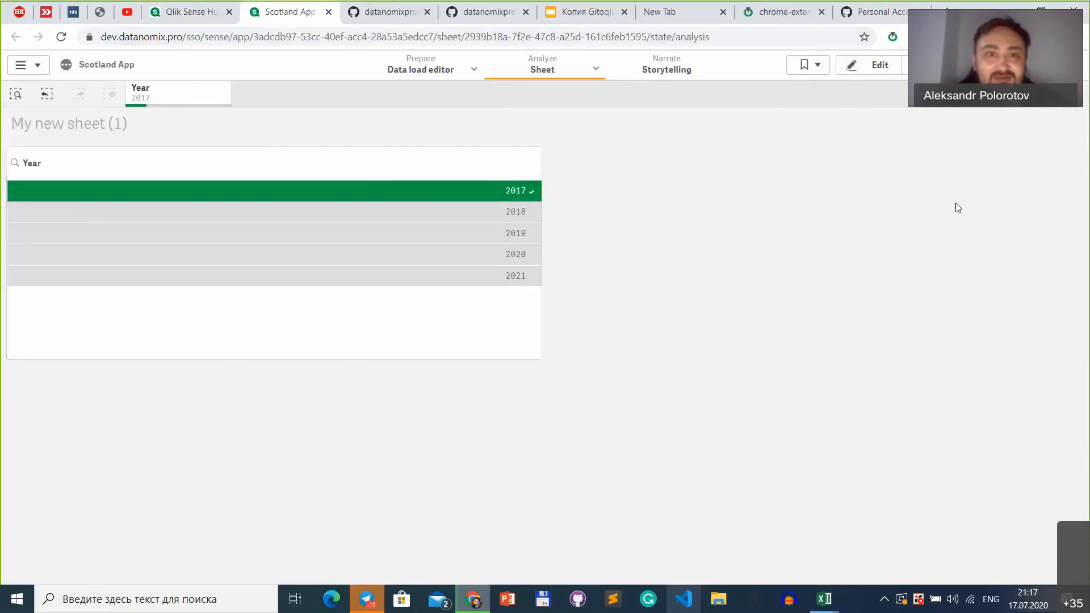
# Step: Reload the app page and update the app from Git to "first commit", discarding the uncommitted local changes
pyautogui.press('F5')
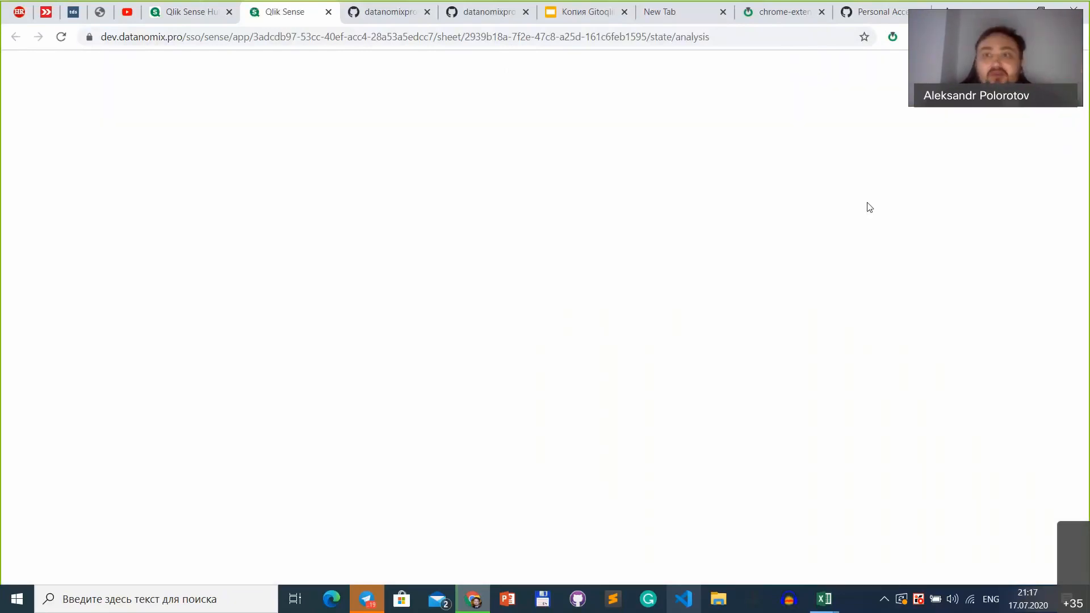
pyautogui.click(893, 38)
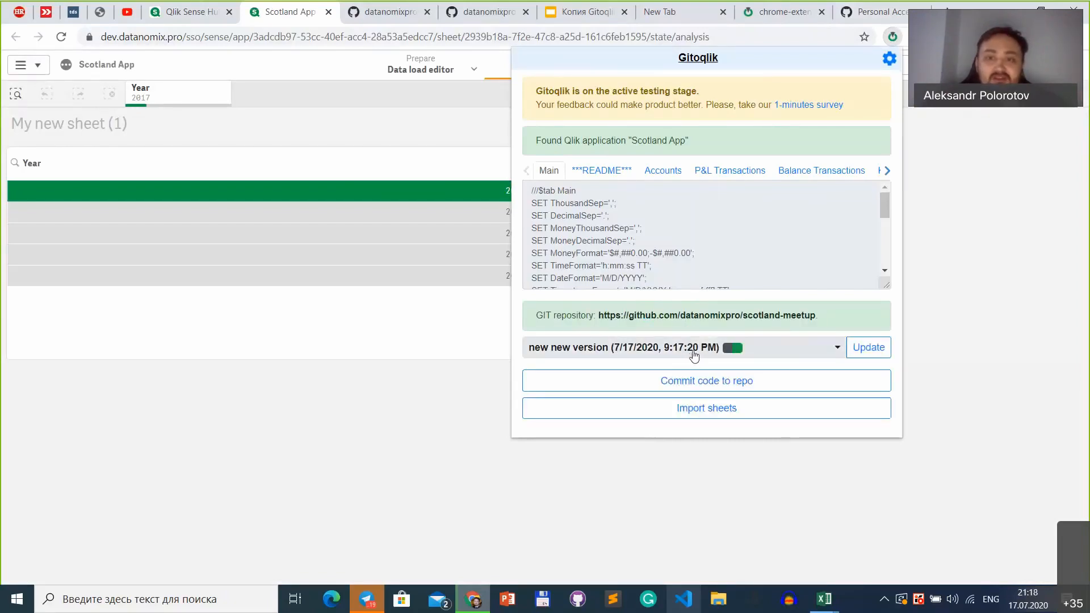
pyautogui.click(694, 356)
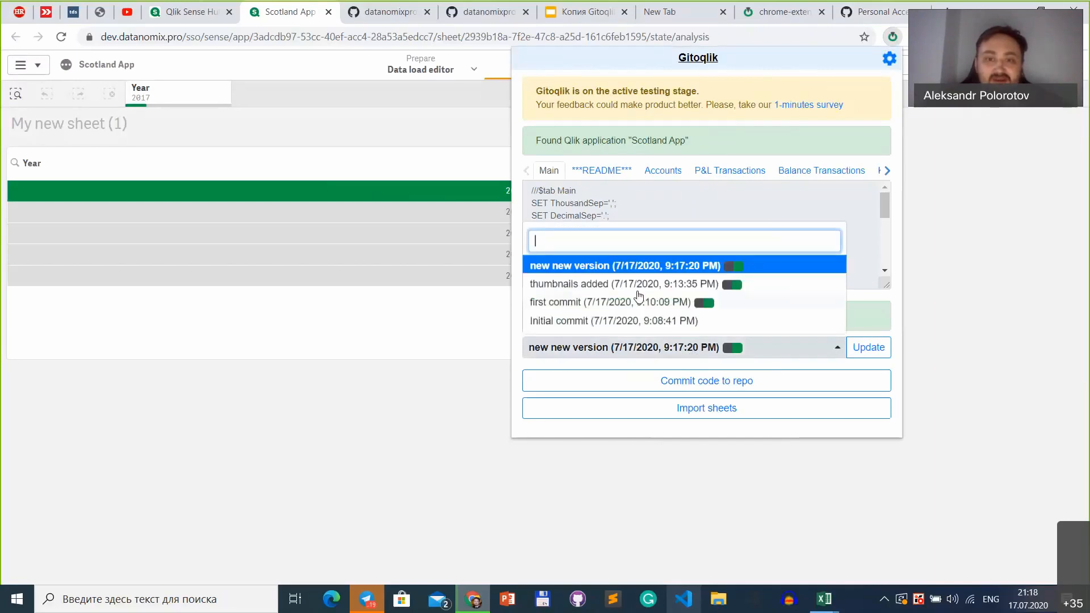
pyautogui.click(608, 302)
pyautogui.click(869, 347)
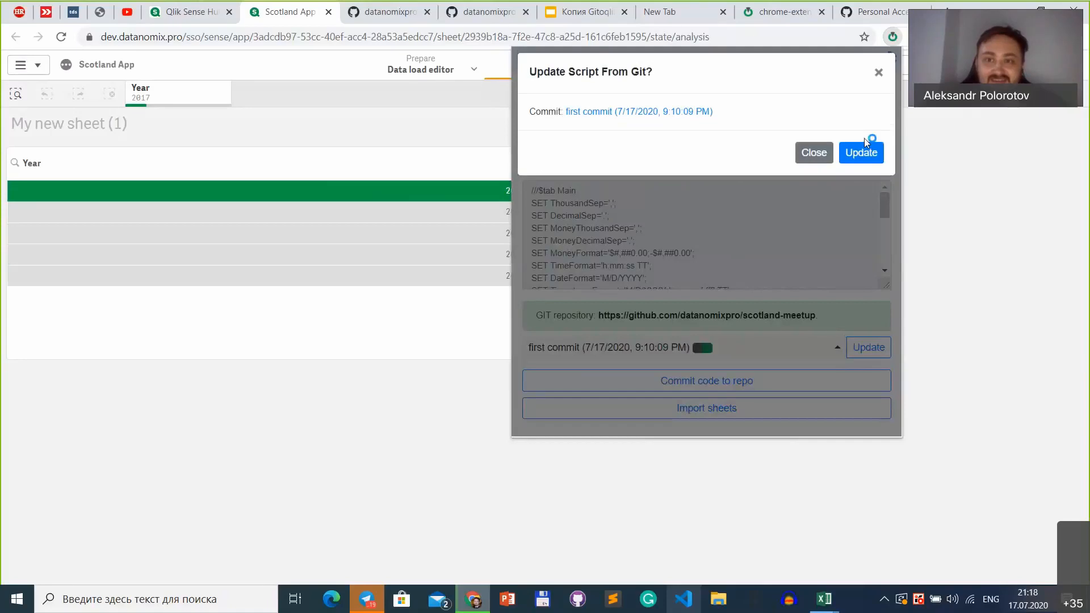
pyautogui.click(861, 153)
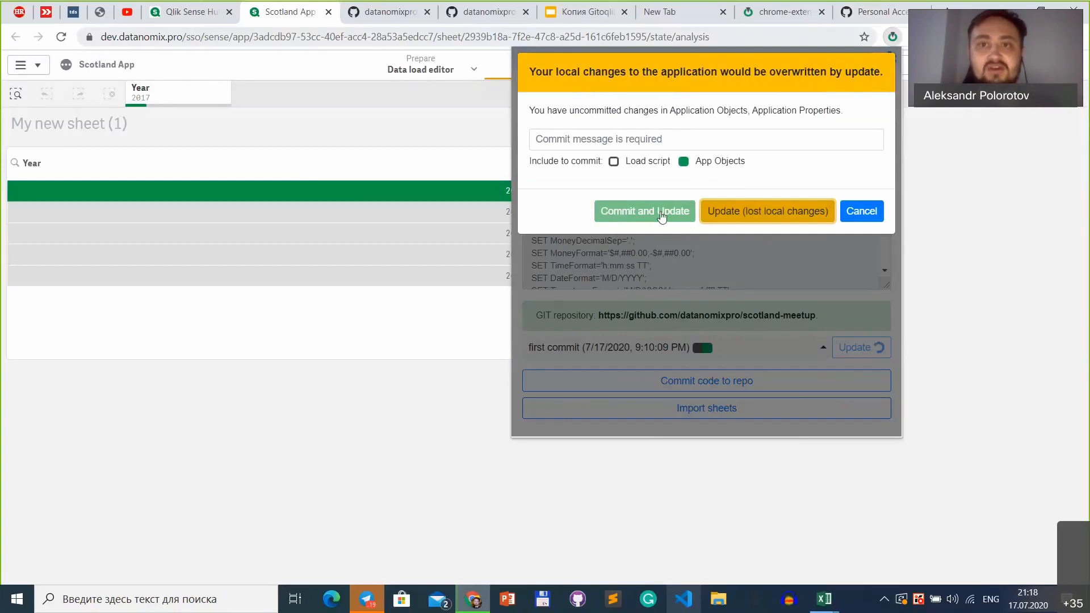
pyautogui.click(753, 215)
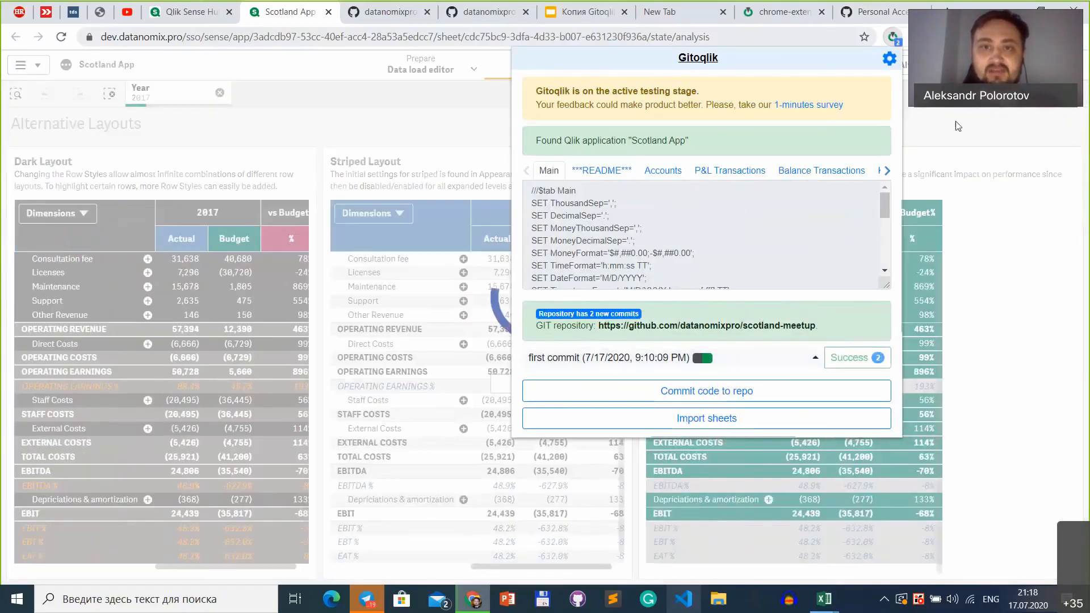
# Step: Test selecting several values at once in the Year selection, and open the list of the app's sheets
pyautogui.click(958, 126)
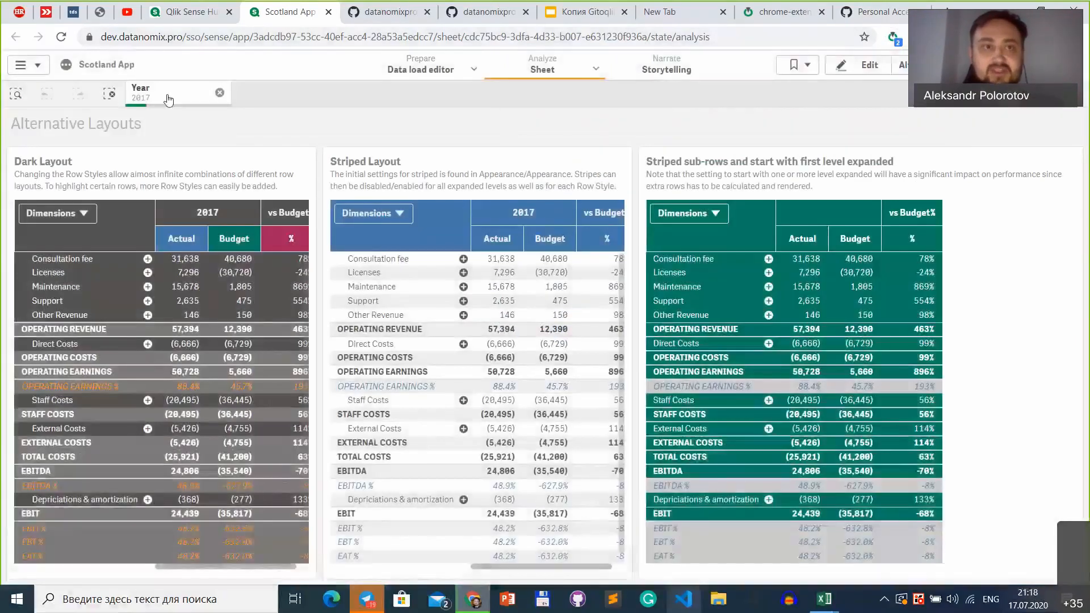
pyautogui.click(150, 92)
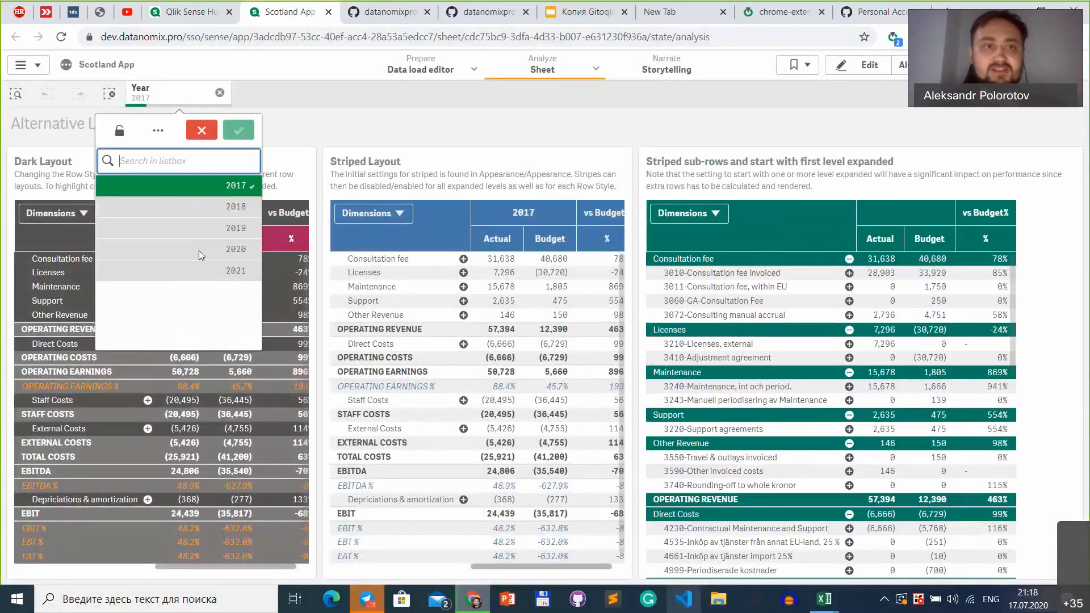
pyautogui.click(199, 250)
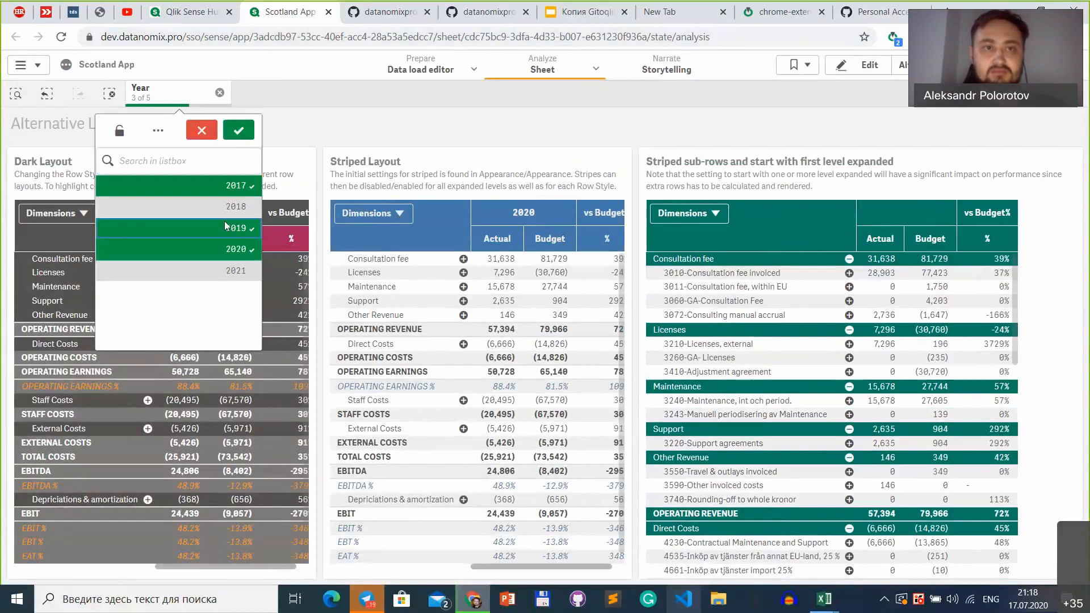
pyautogui.click(241, 213)
pyautogui.click(231, 250)
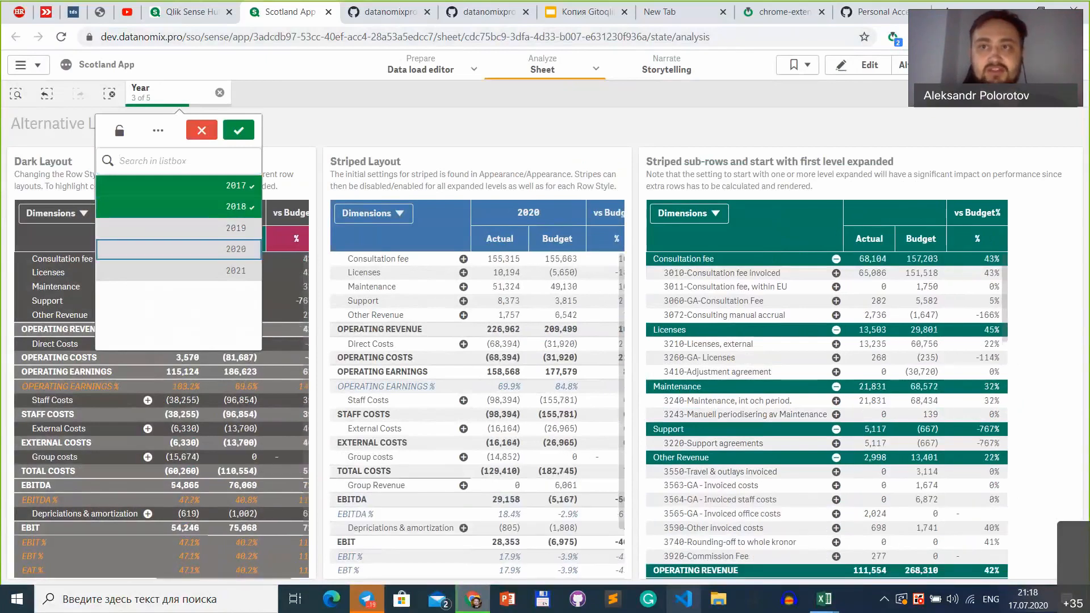
pyautogui.click(937, 65)
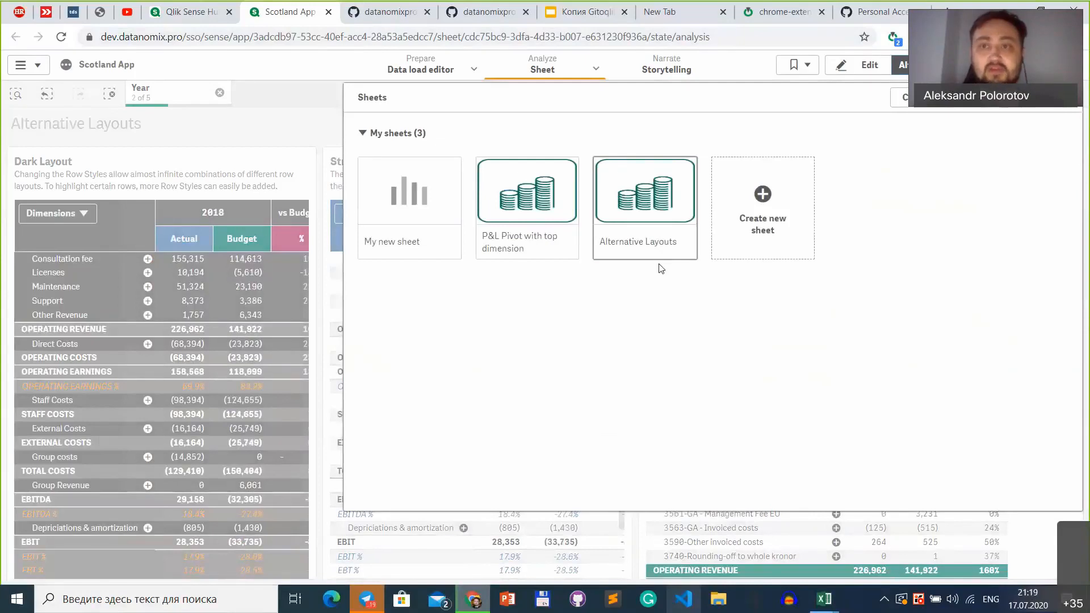
# Step: Update the app through Gitoqlik to the commit "new new version", discarding the uncommitted local changes
pyautogui.click(896, 41)
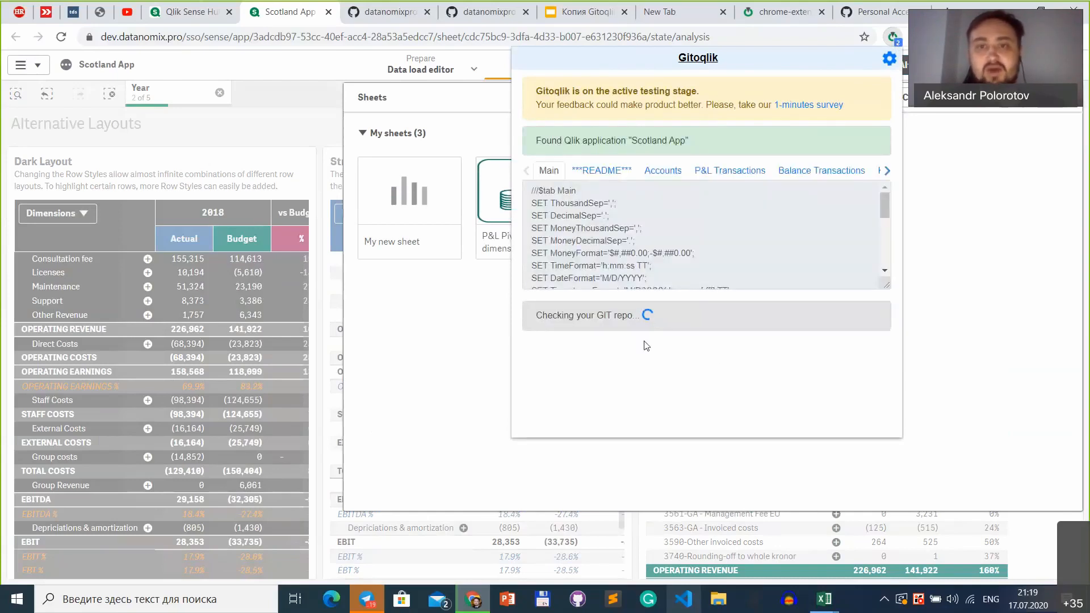
pyautogui.click(662, 360)
pyautogui.click(574, 275)
pyautogui.click(877, 358)
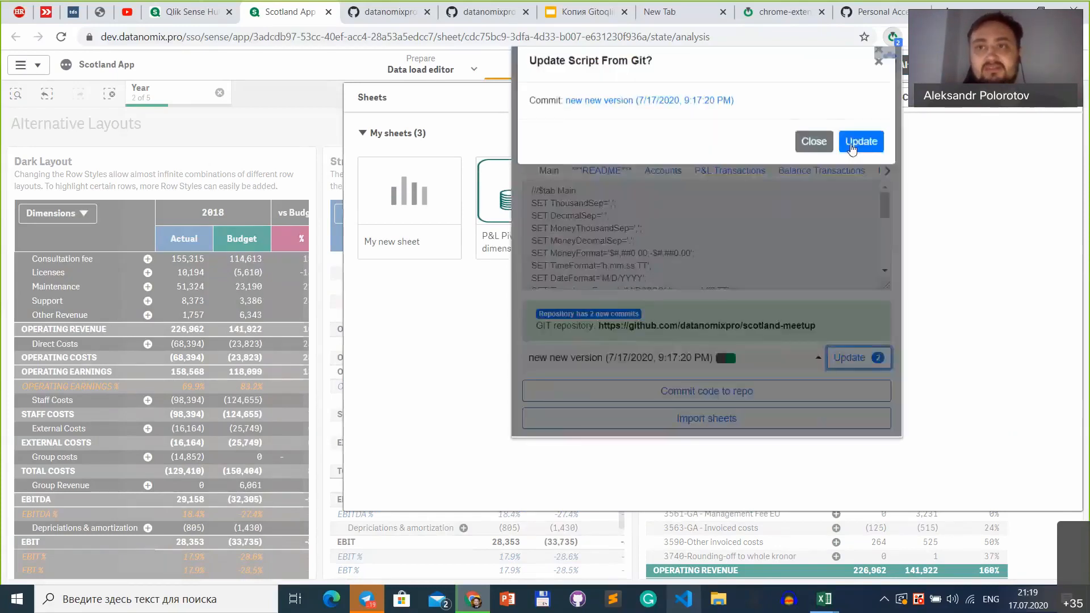
pyautogui.click(857, 145)
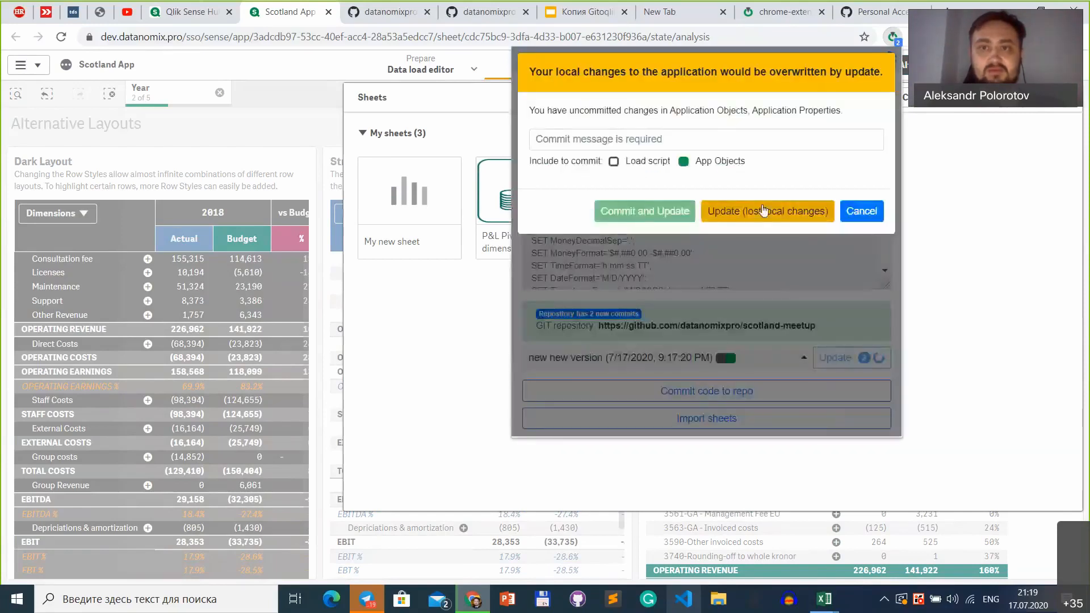
pyautogui.click(762, 207)
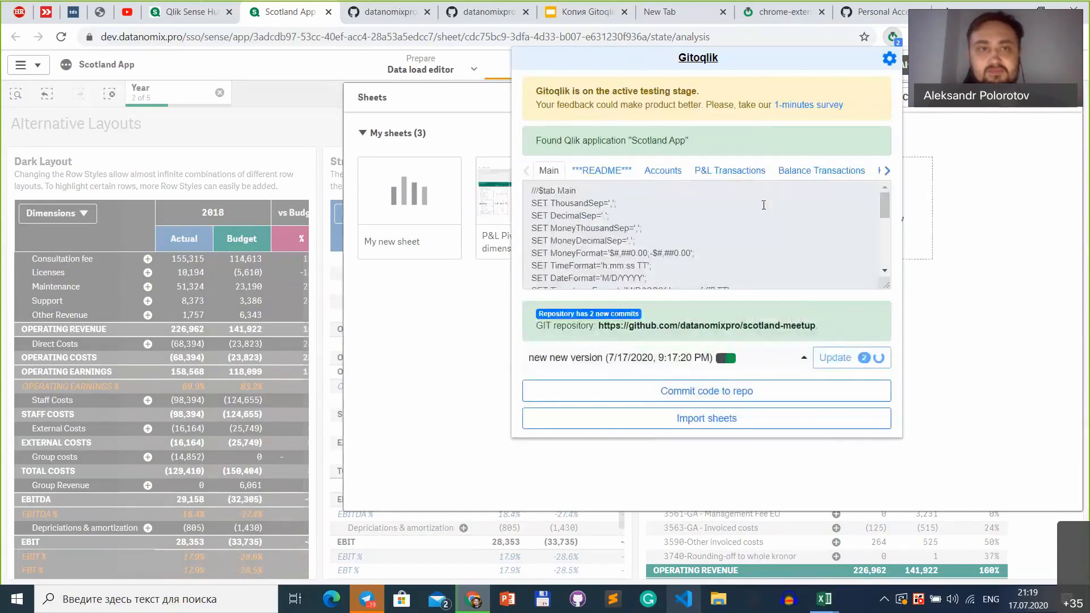
pyautogui.click(468, 347)
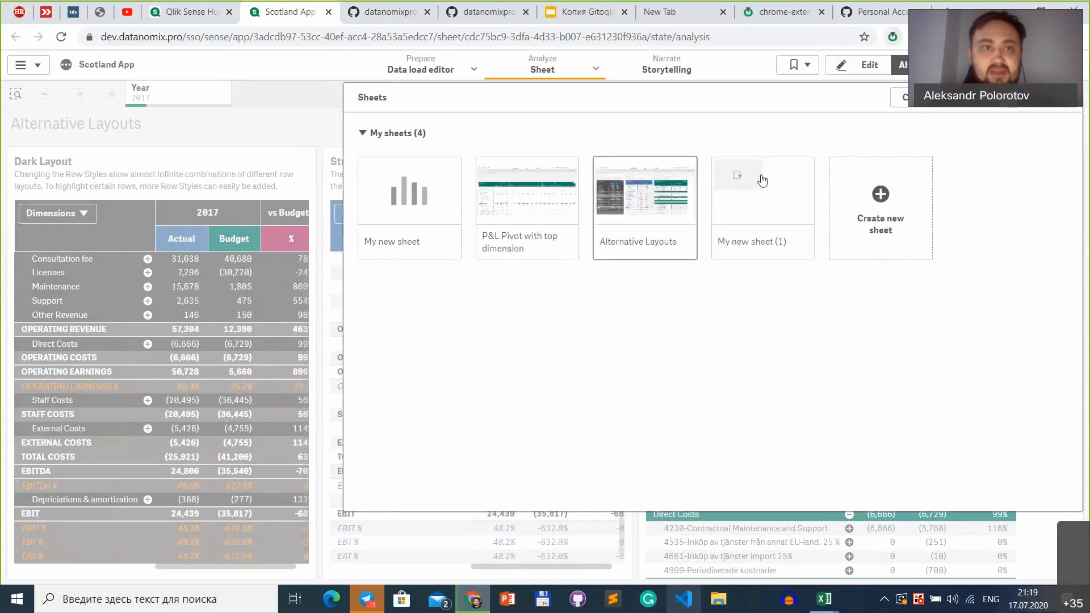
# Step: Open the sheet "My new sheet (1)" and test its Year filter by switching between single years, ending on 2021
pyautogui.click(764, 180)
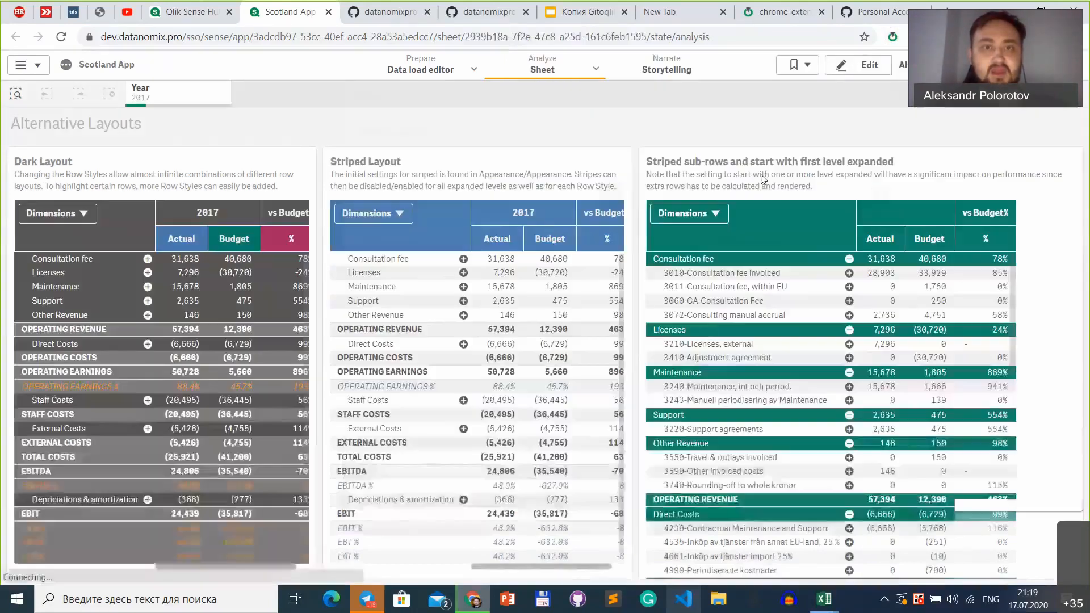
pyautogui.click(348, 253)
pyautogui.click(466, 211)
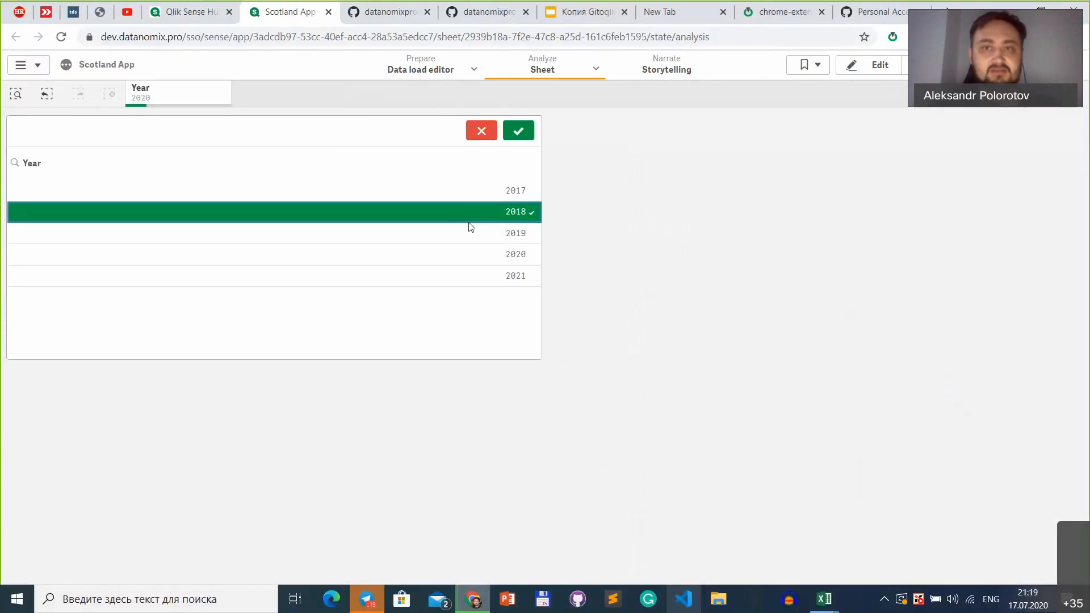
pyautogui.click(472, 269)
pyautogui.click(425, 211)
pyautogui.click(446, 275)
pyautogui.click(498, 210)
pyautogui.click(459, 260)
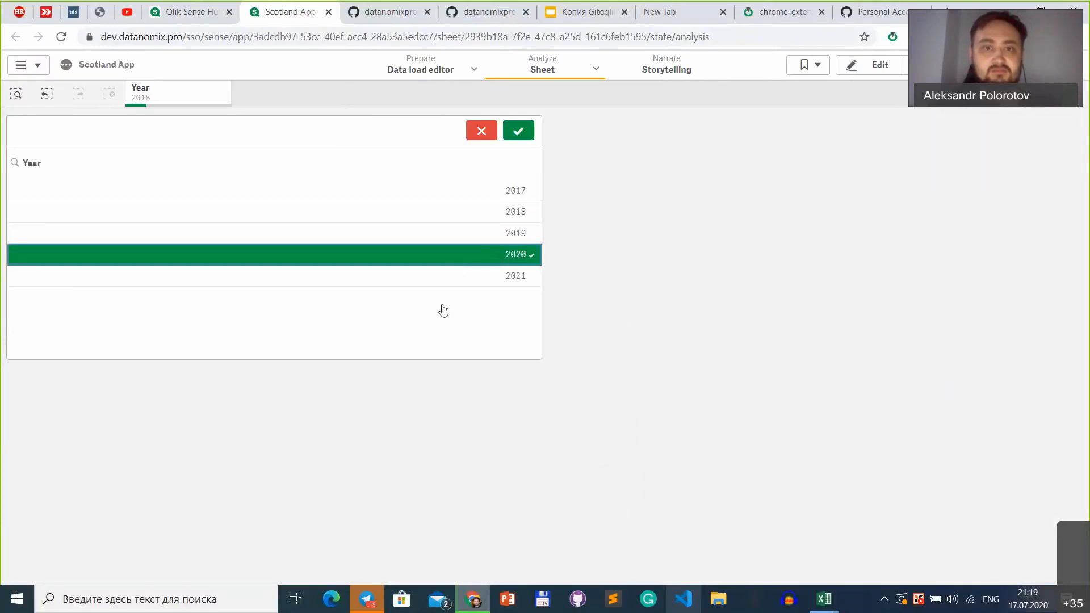
pyautogui.click(484, 276)
pyautogui.click(675, 243)
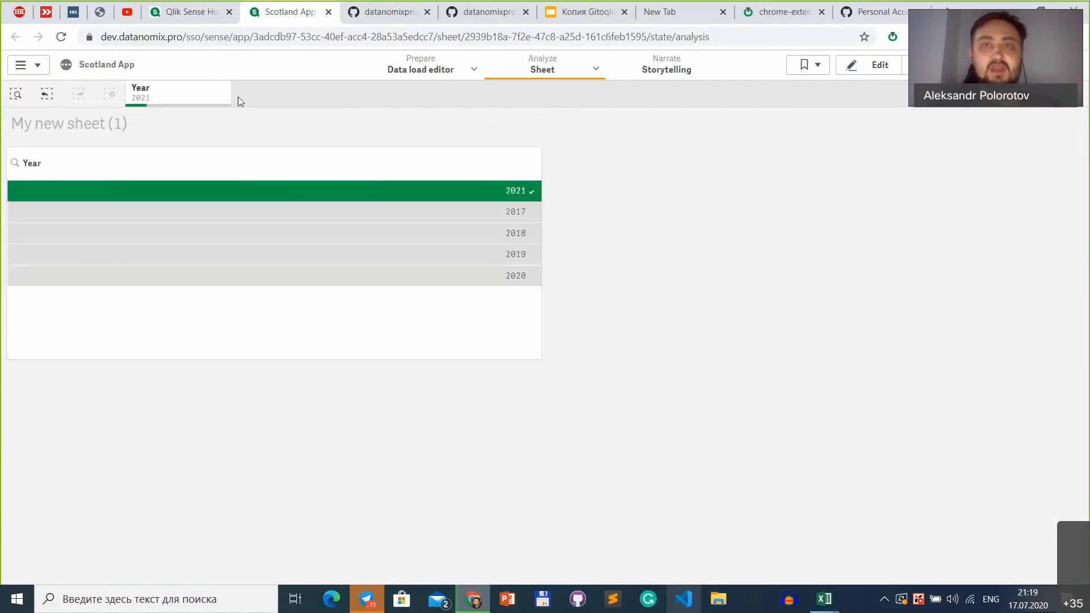
# Step: Switch to the Qlik Sense hub and search its apps for "scota"
pyautogui.click(194, 14)
pyautogui.click(1032, 70)
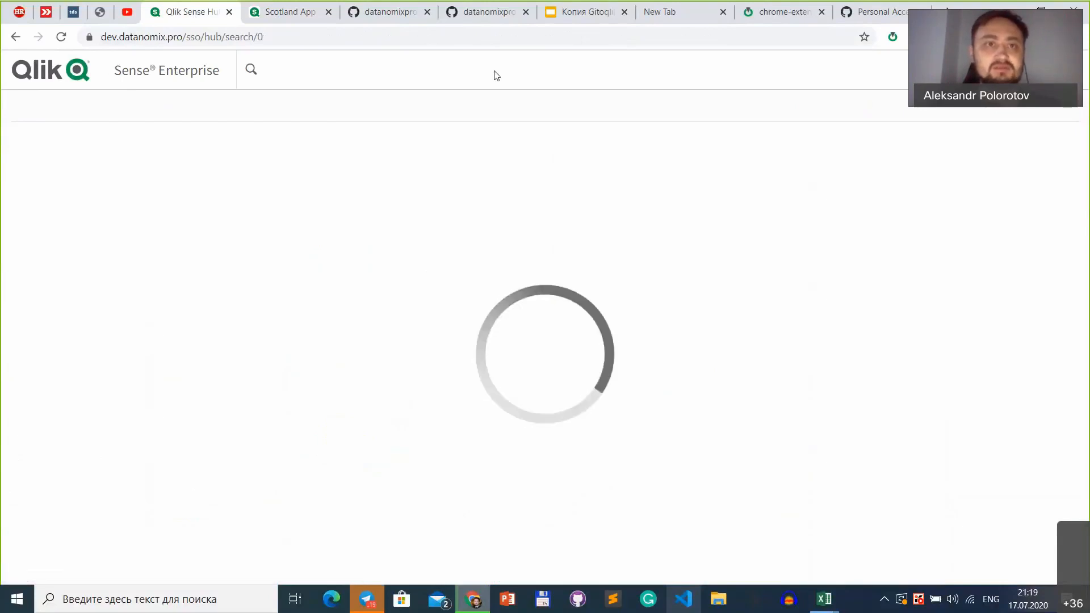
pyautogui.click(393, 70)
pyautogui.write('s')
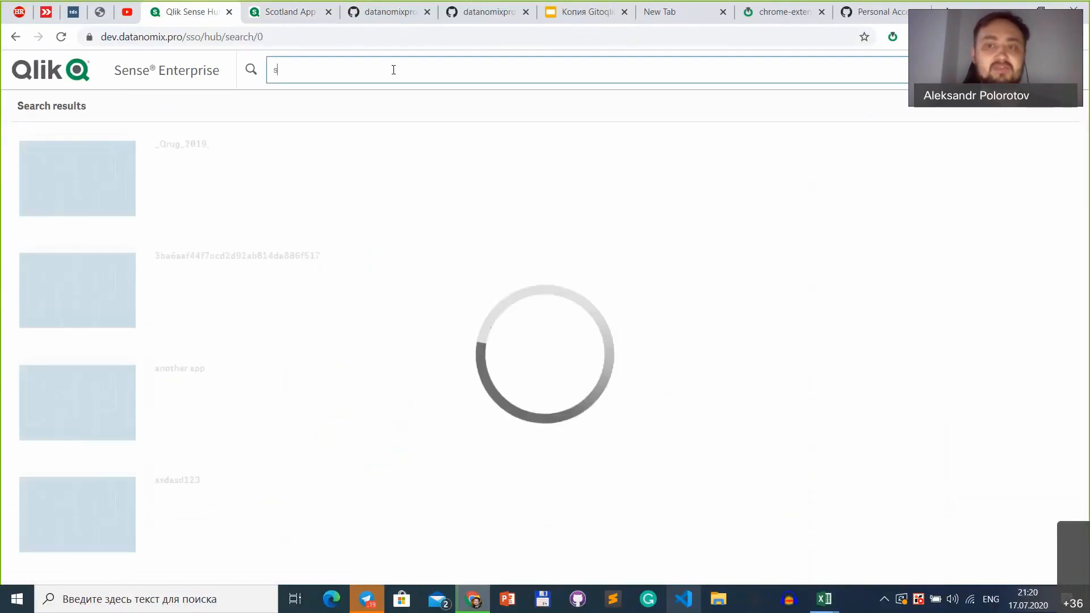
pyautogui.write('cota')
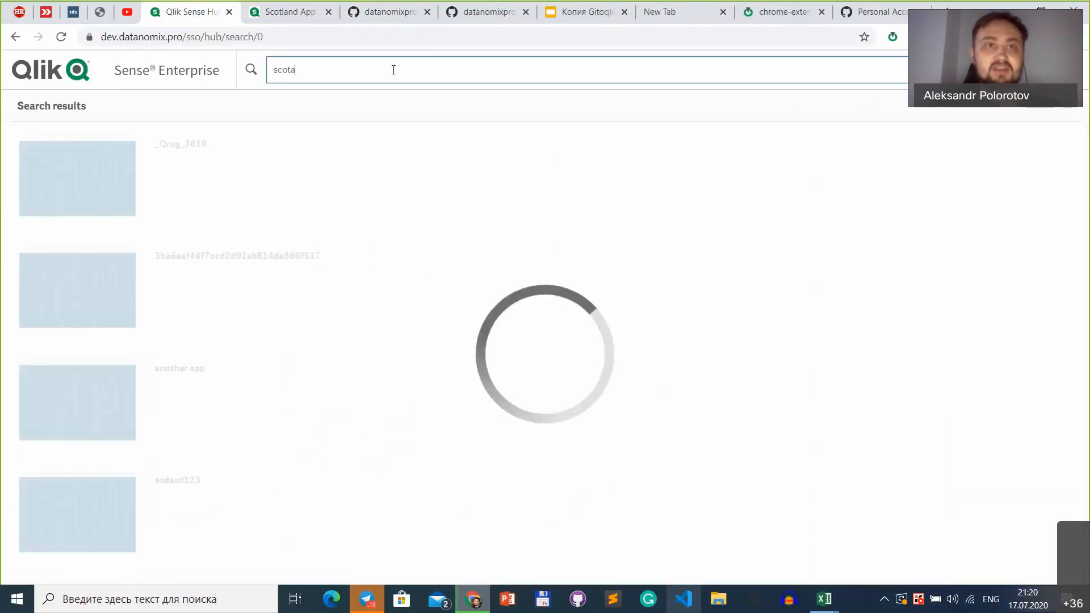
pyautogui.hotkey('ctrl', 'a')
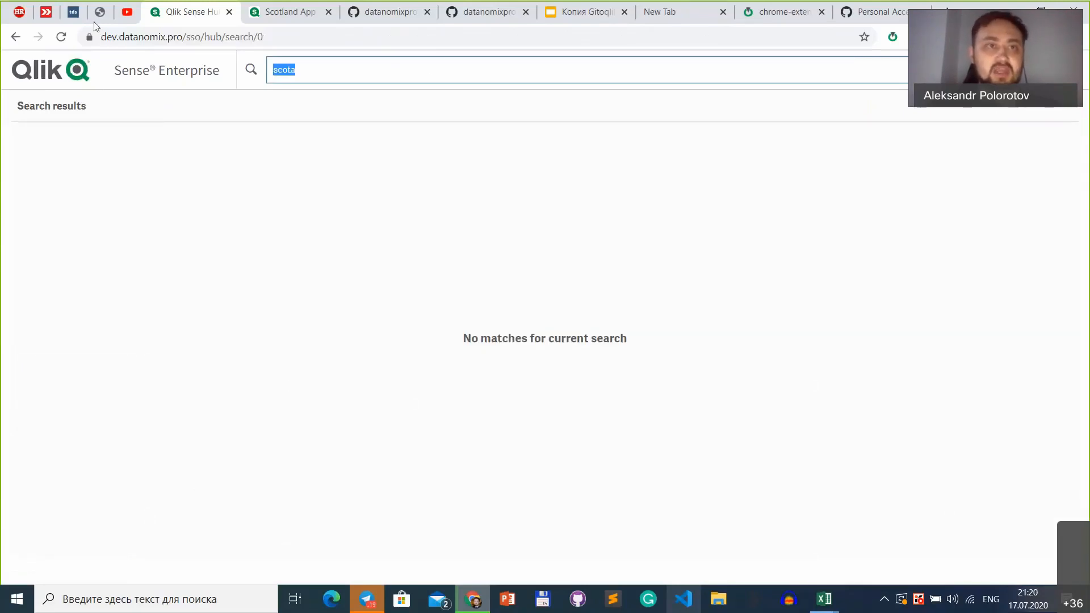
# Step: Reload the hub, search for "scotland" and duplicate the Scotland App
pyautogui.click(62, 37)
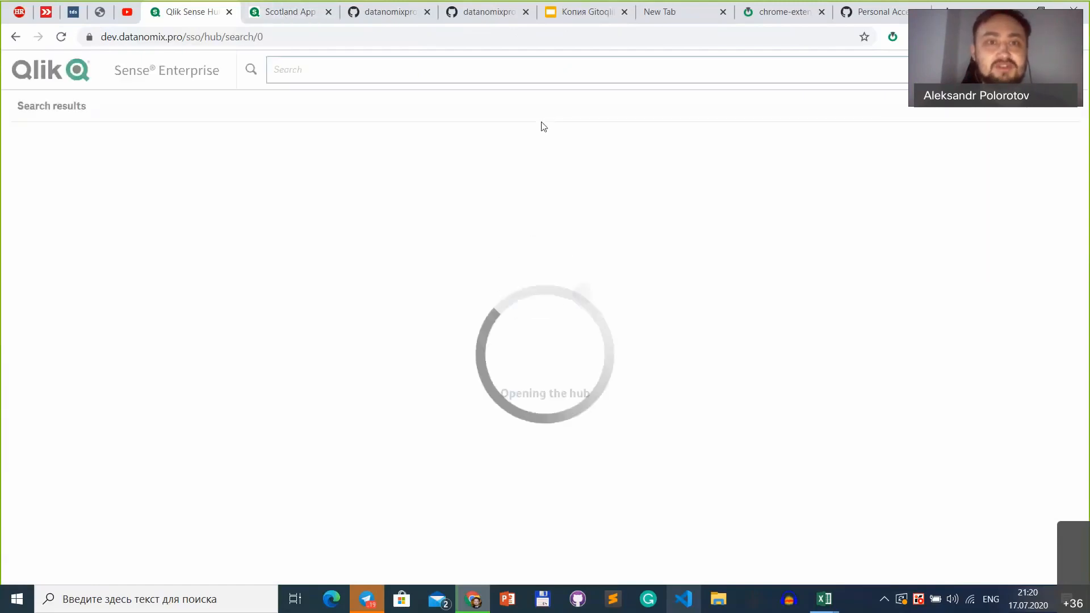
pyautogui.write('scota')
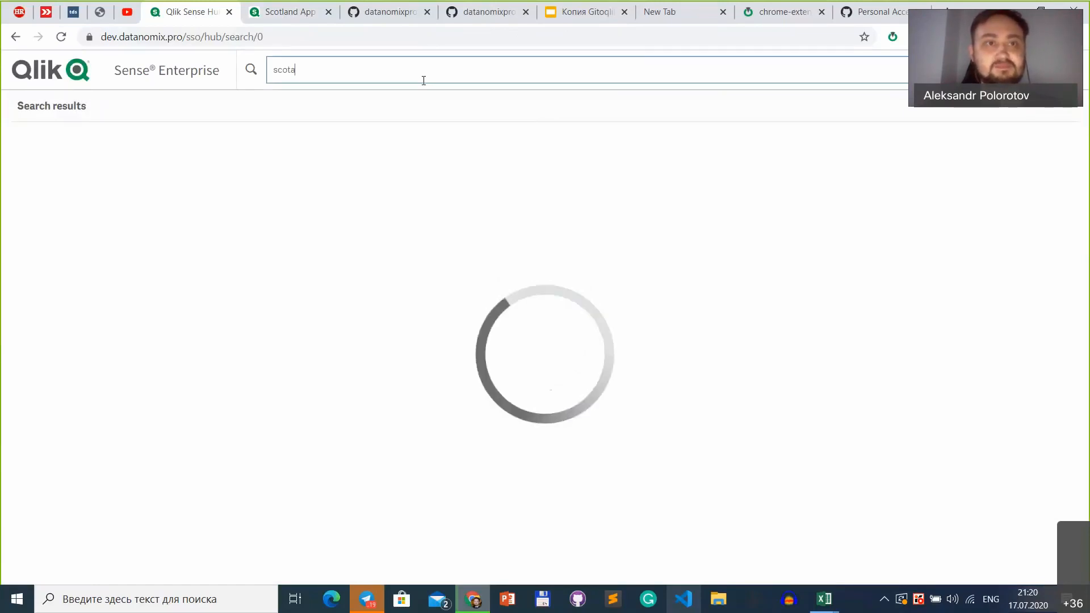
pyautogui.press('BackSpace')
pyautogui.write('land')
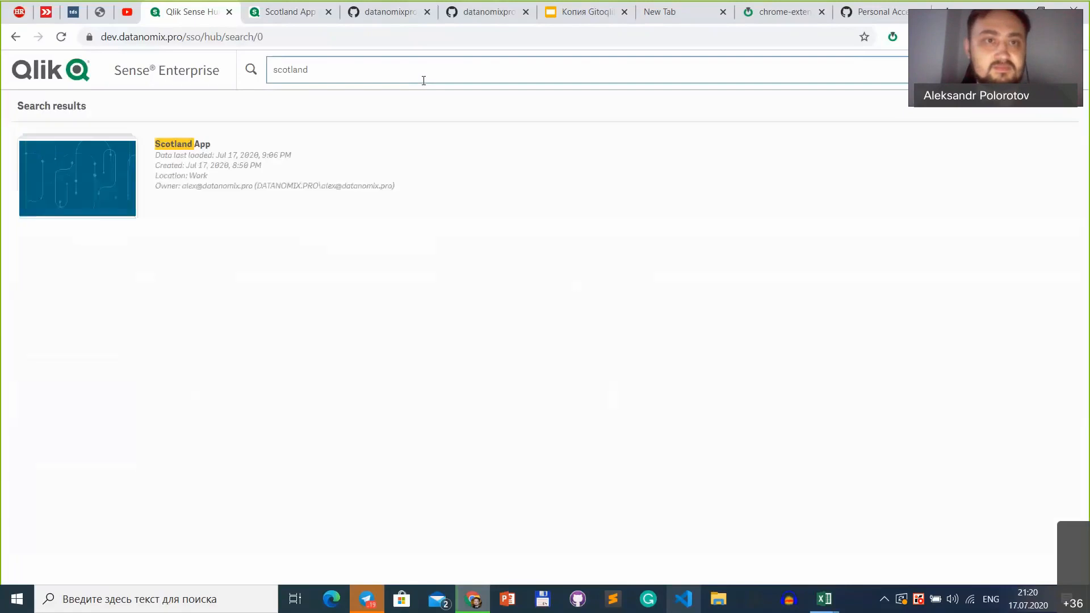
pyautogui.rightClick(227, 174)
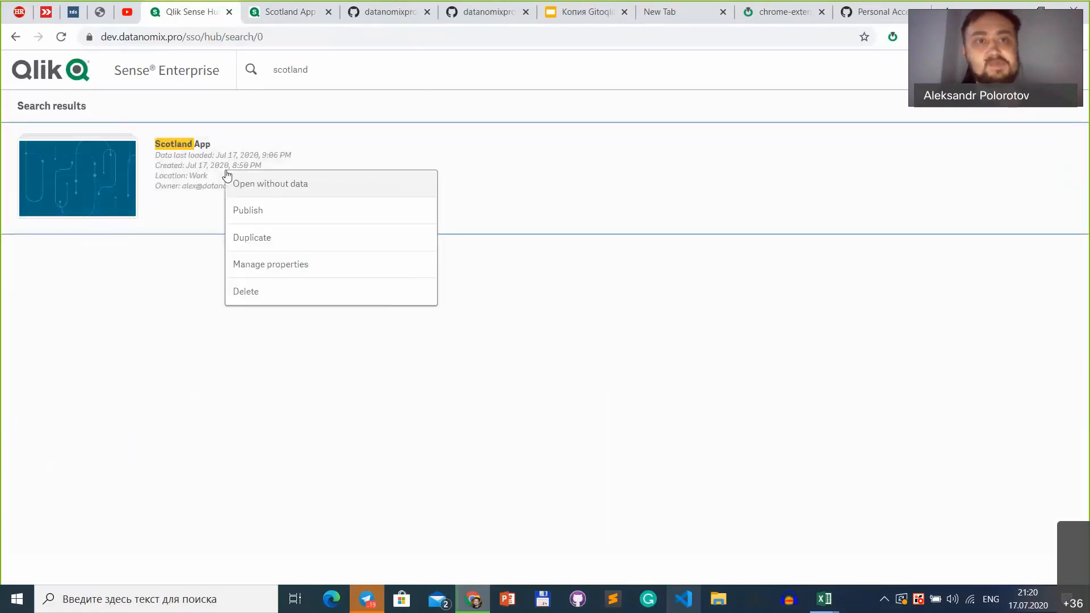
pyautogui.click(306, 245)
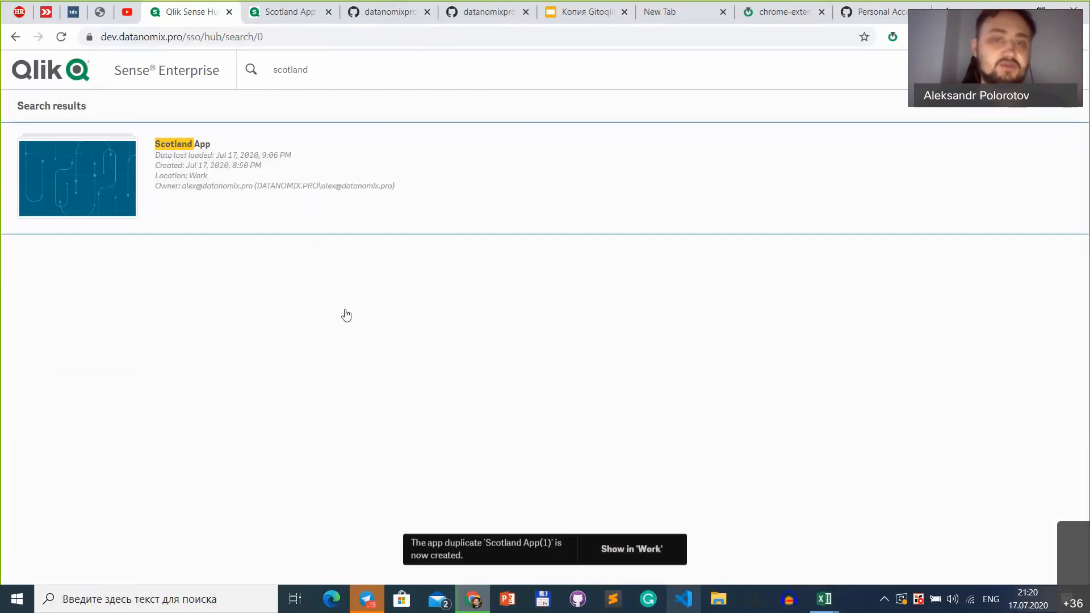
# Step: Show the duplicated app in the Work area and open Scotland App(1)
pyautogui.click(617, 552)
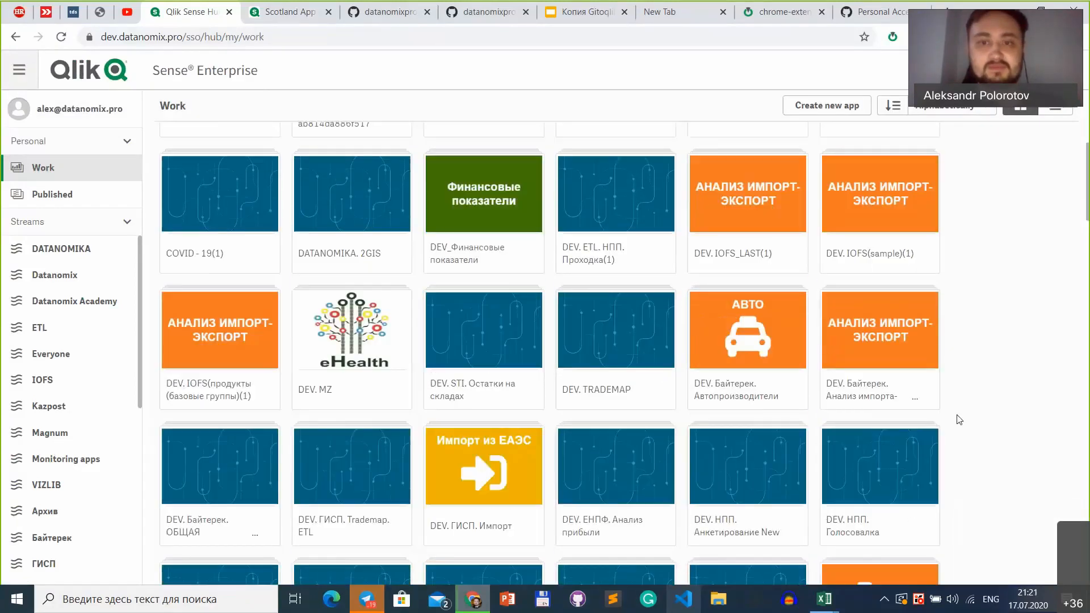
pyautogui.scroll(-4, 960, 420)
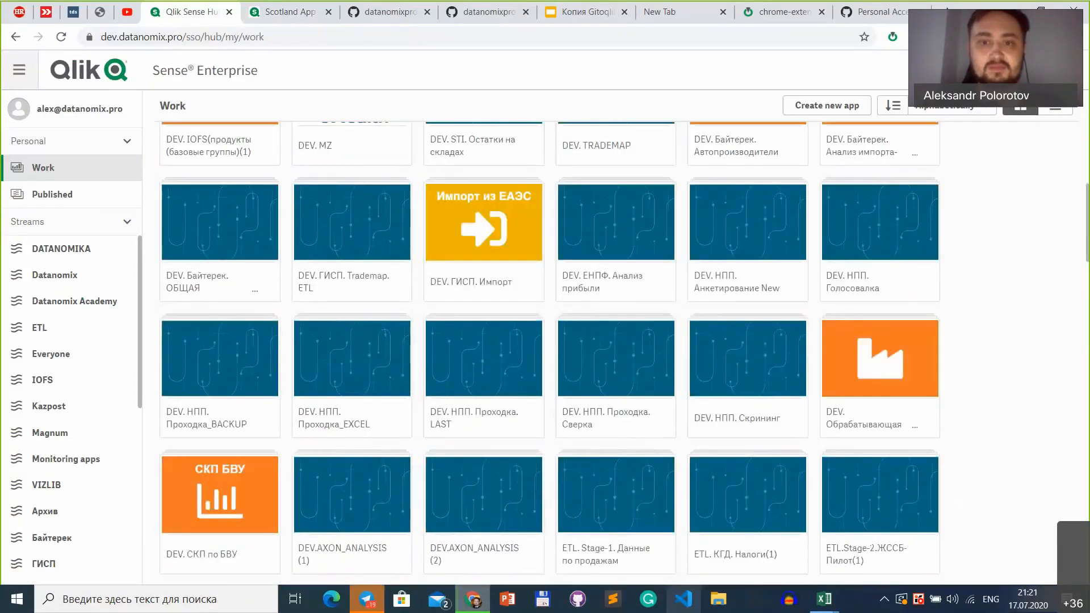
pyautogui.scroll(4, 950, 388)
pyautogui.scroll(-11, 950, 388)
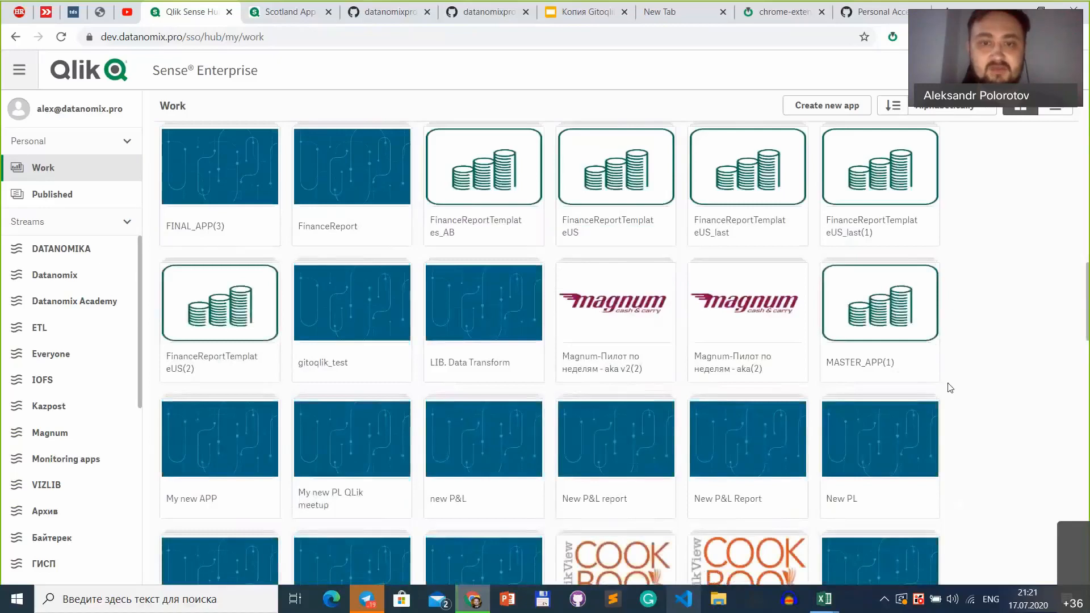
pyautogui.scroll(-4, 950, 387)
pyautogui.scroll(2, 950, 388)
pyautogui.scroll(-5, 950, 388)
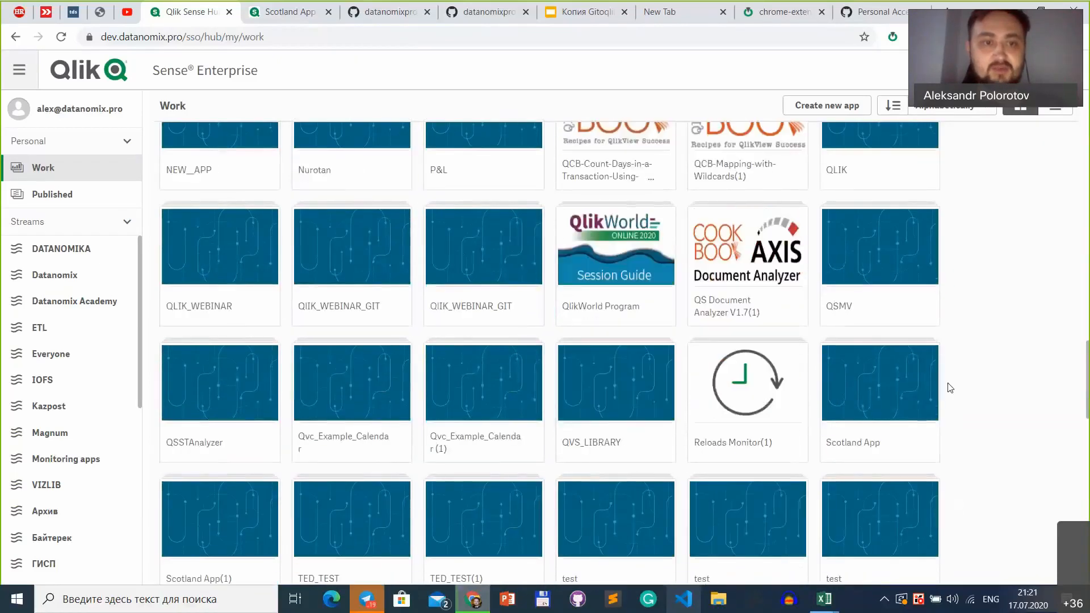
pyautogui.scroll(-1, 949, 388)
pyautogui.scroll(-2, 862, 319)
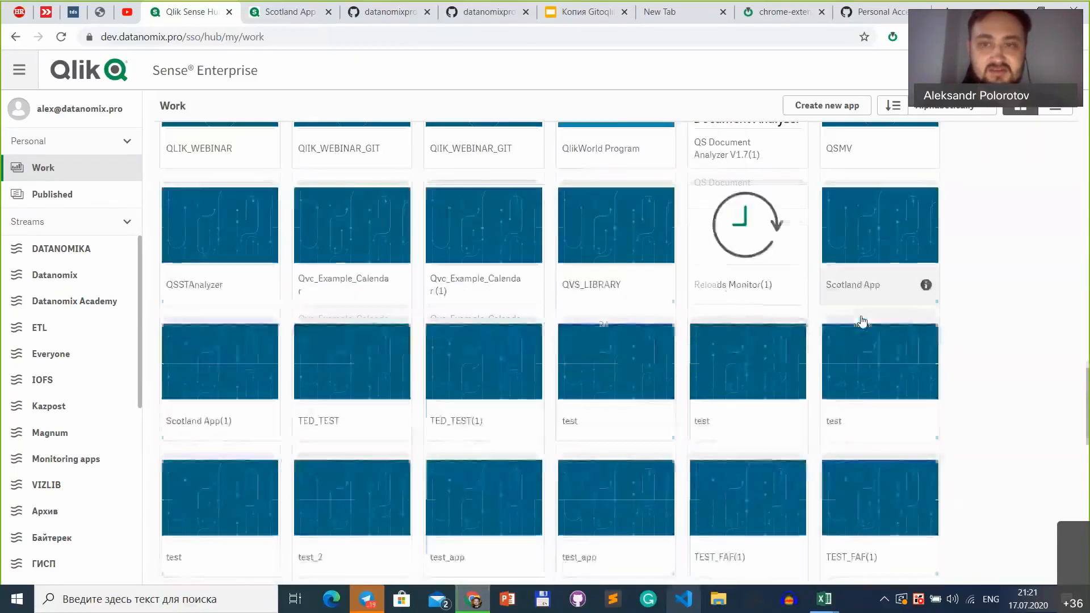
pyautogui.click(248, 370)
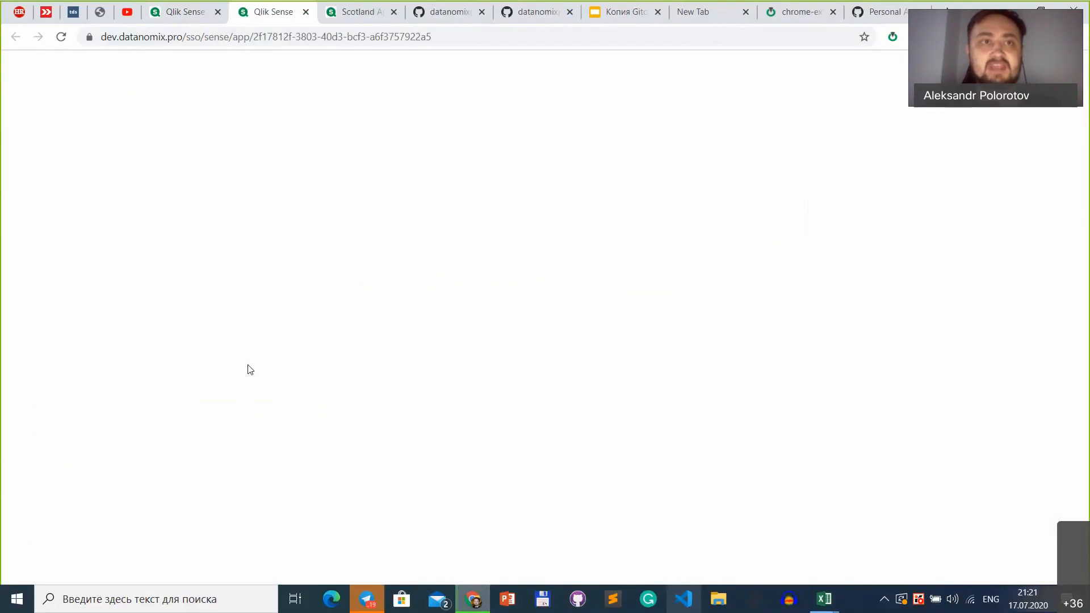
# Step: Create a branch named "dev-2" for Scotland App(1) in the master app's repository through Gitoqlik
pyautogui.click(893, 37)
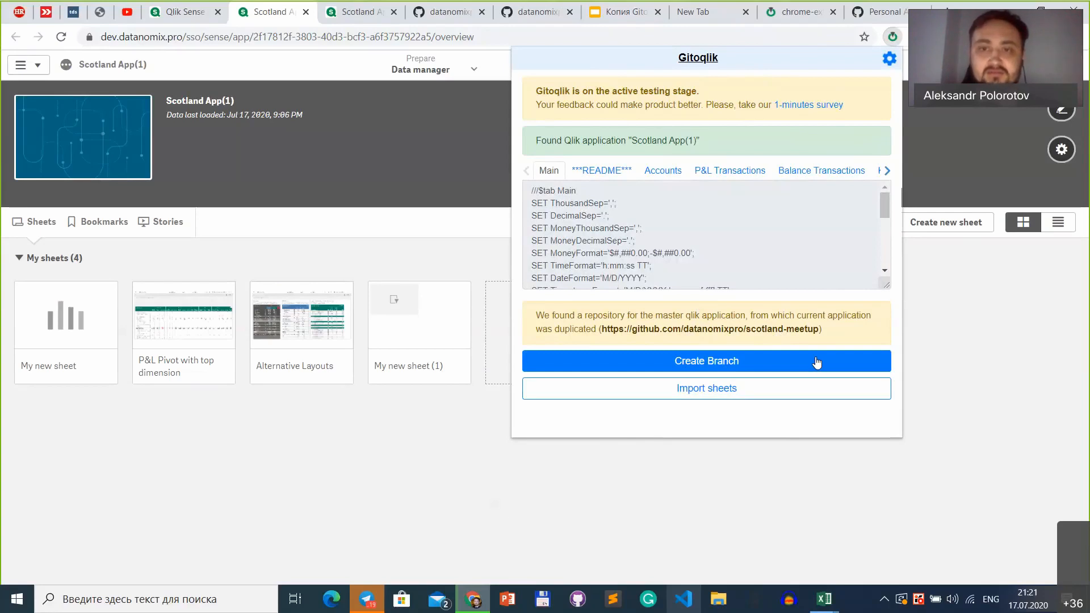
pyautogui.click(741, 358)
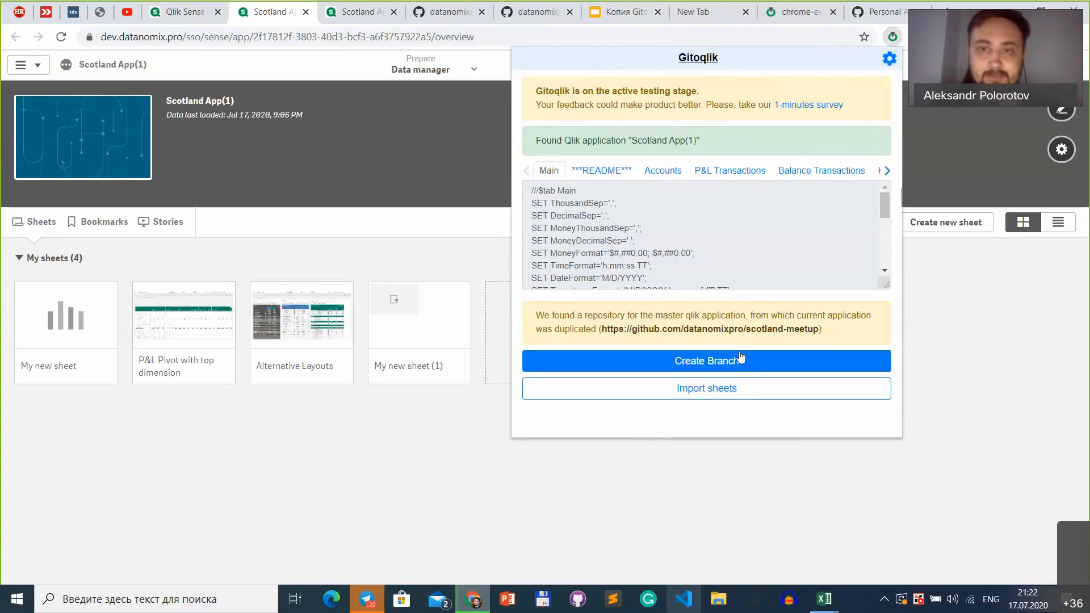
pyautogui.click(742, 359)
pyautogui.click(737, 352)
pyautogui.write('dev-2')
pyautogui.click(869, 361)
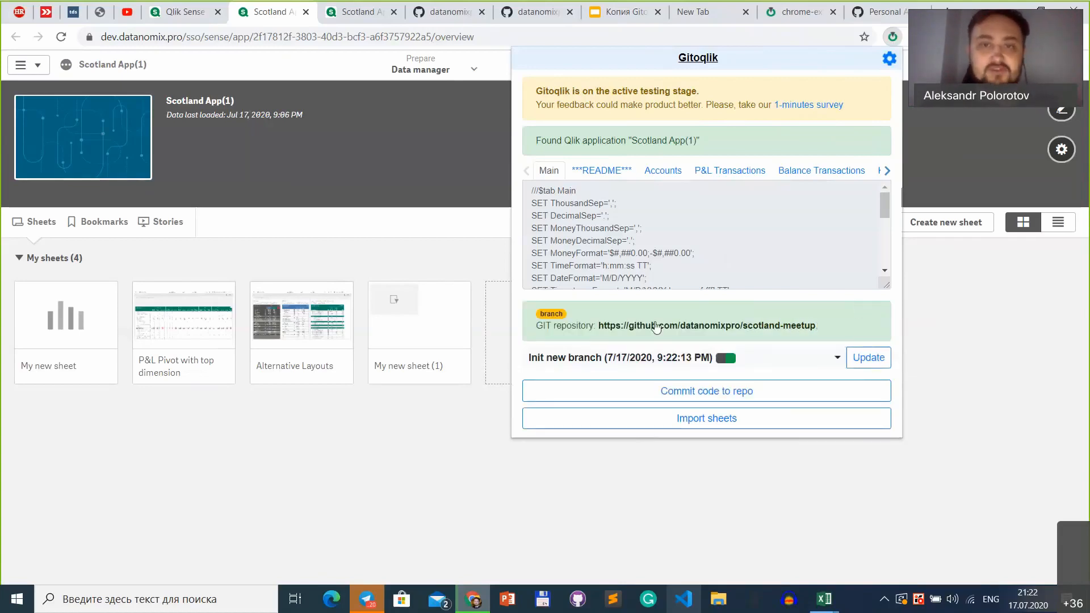
# Step: Open the linked scotland-meetup repository on GitHub and examine the README's sheet title and description table
pyautogui.moveTo(555, 317)
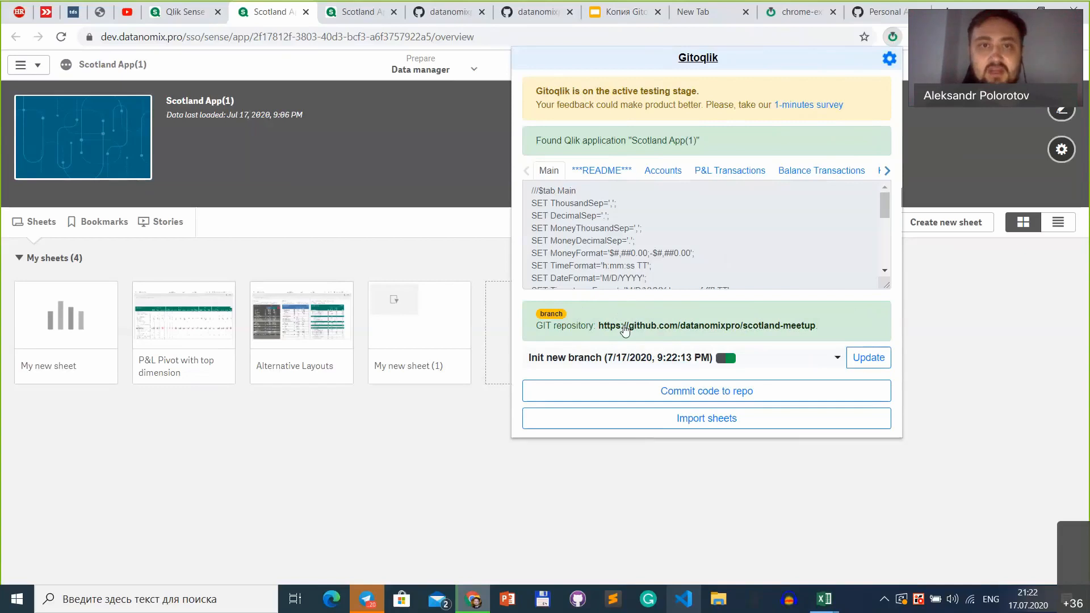
pyautogui.click(624, 326)
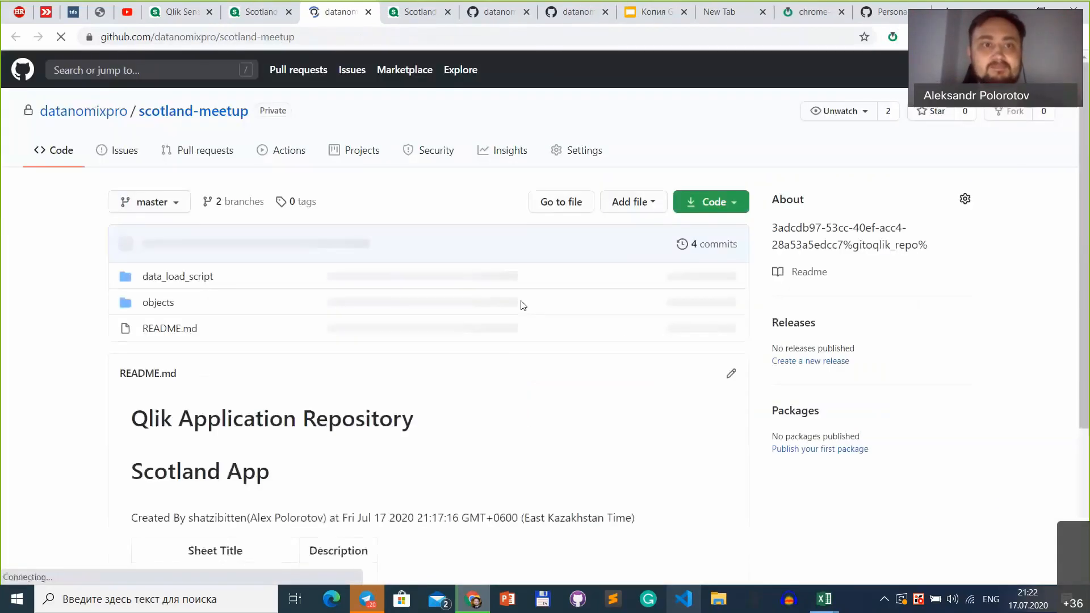
pyautogui.scroll(-3, 292, 432)
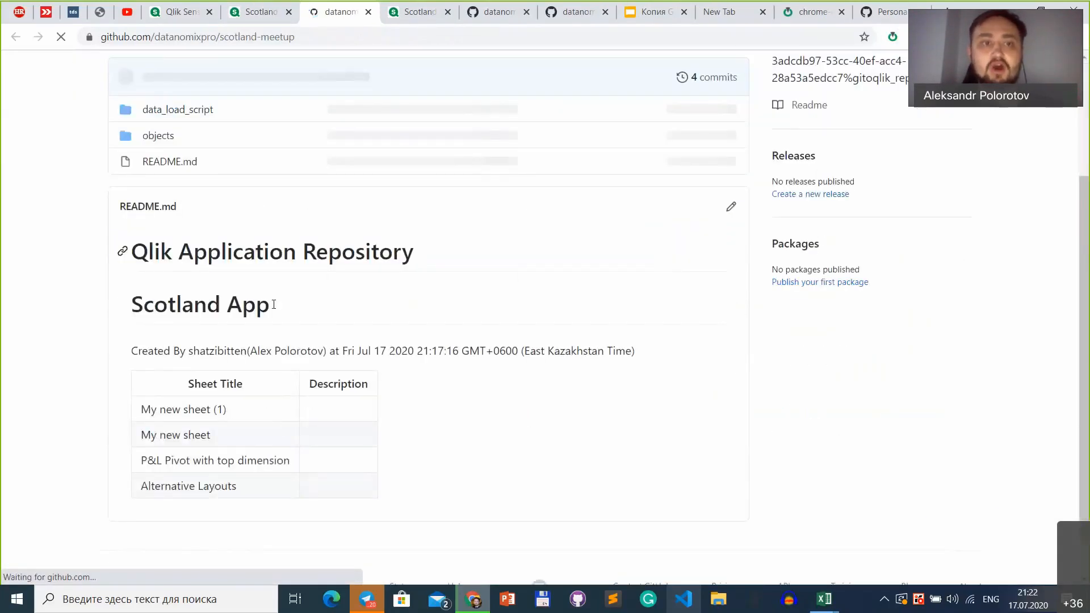
pyautogui.moveTo(67, 317); pyautogui.dragTo(553, 467)
pyautogui.click(553, 467)
pyautogui.scroll(-1, 333, 397)
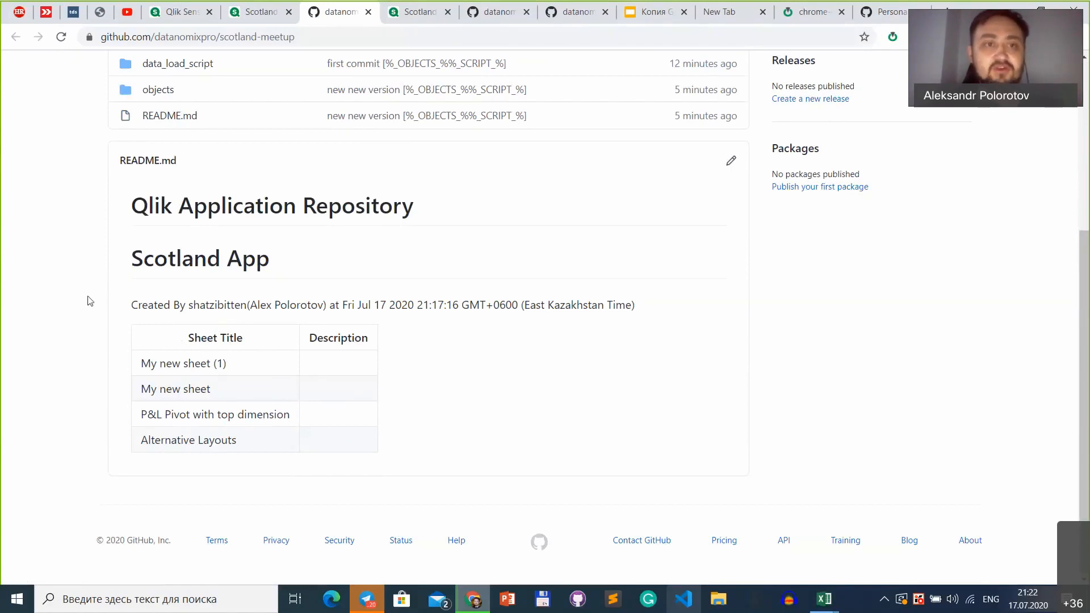
pyautogui.scroll(2, 190, 358)
pyautogui.scroll(-2, 214, 360)
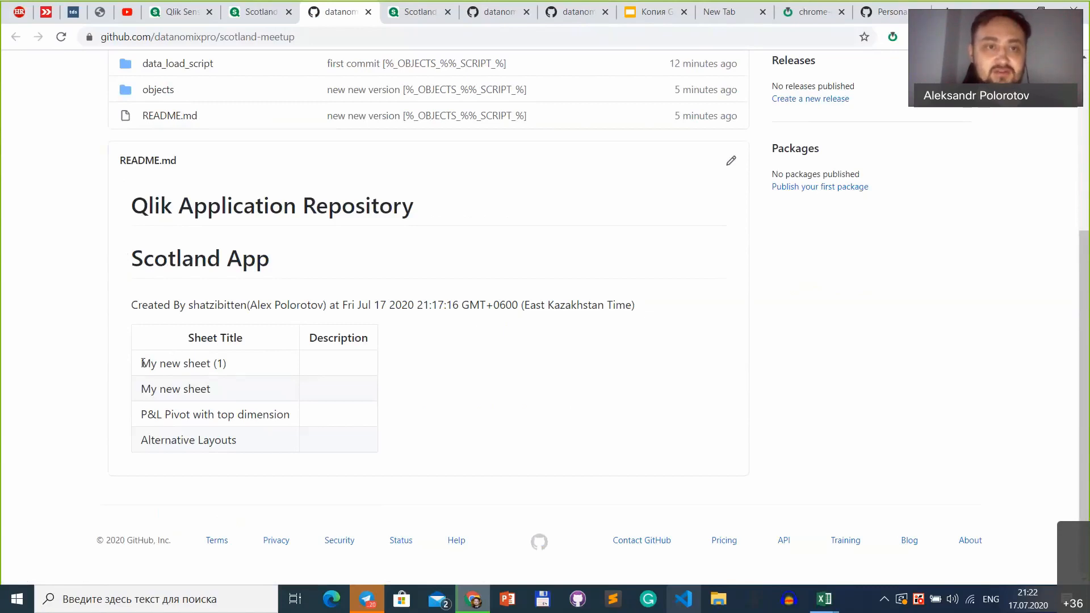
pyautogui.moveTo(142, 363); pyautogui.dragTo(265, 365)
pyautogui.click(470, 365)
pyautogui.doubleClick(324, 336)
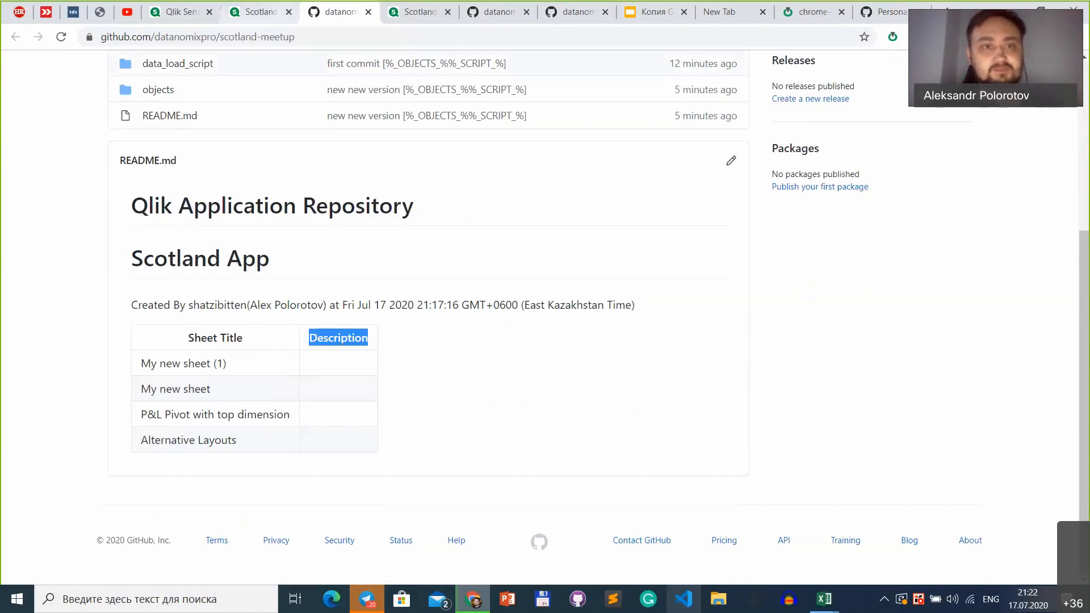
pyautogui.click(245, 66)
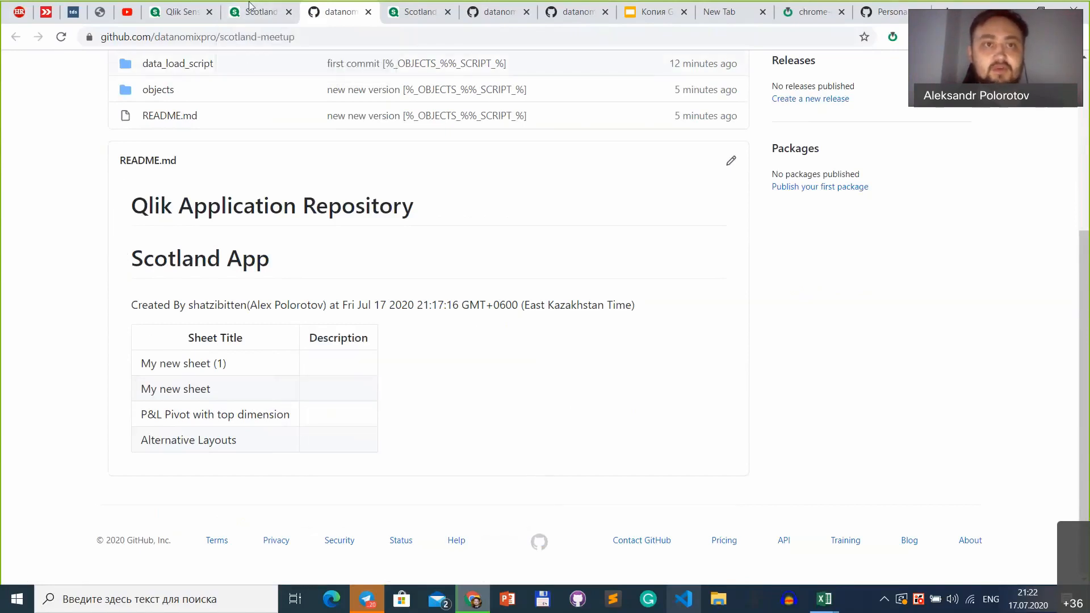
pyautogui.scroll(5, 342, 328)
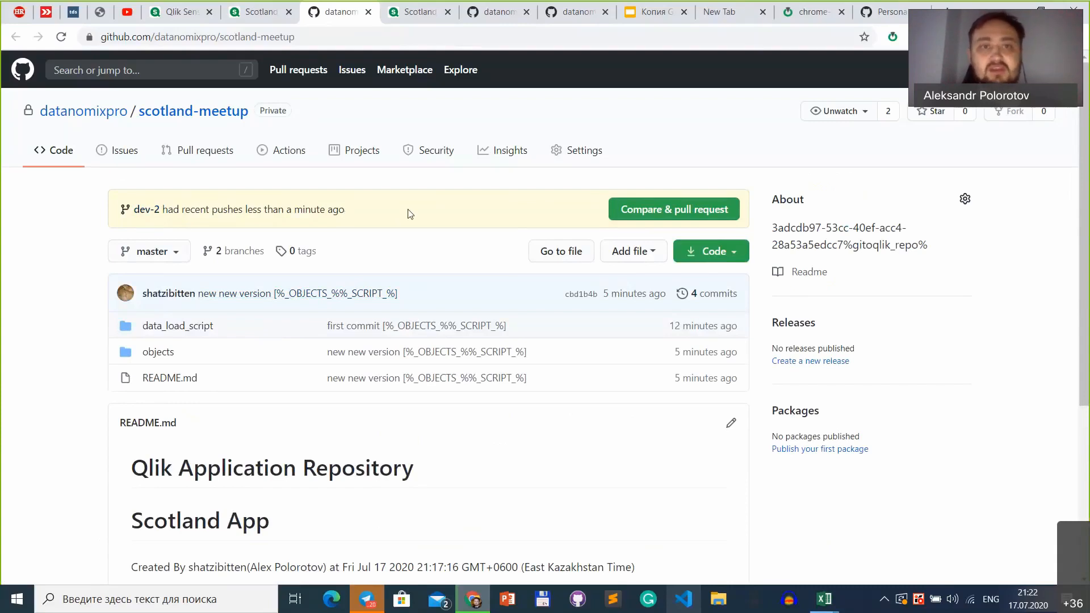
# Step: Return to Scotland App(1) and create a new sheet titled "NEW GREAT DASHBOARD" with the description "TEST"
pyautogui.click(262, 13)
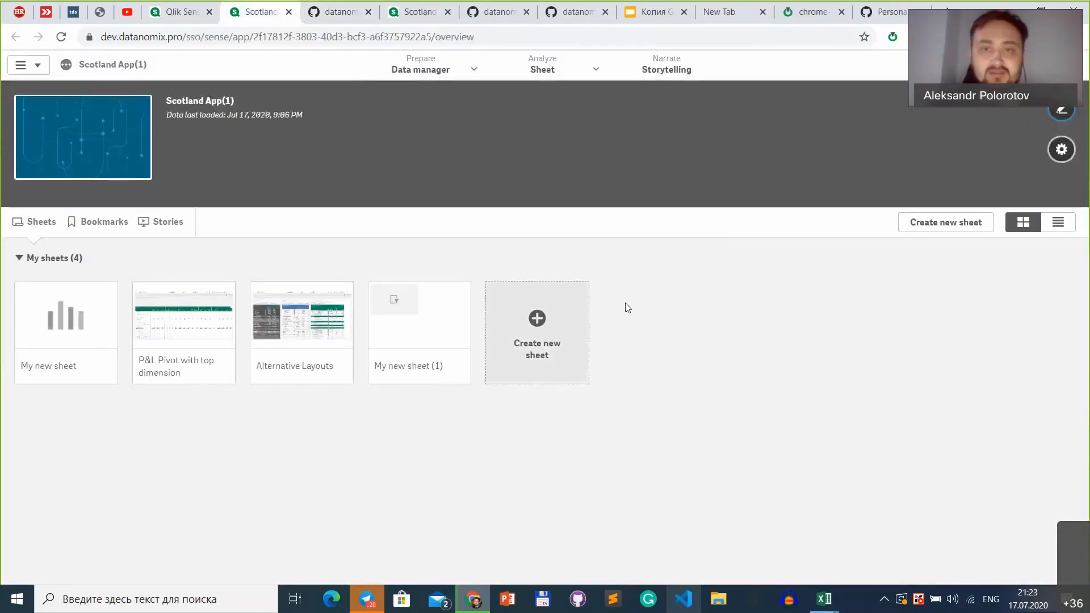
pyautogui.click(538, 320)
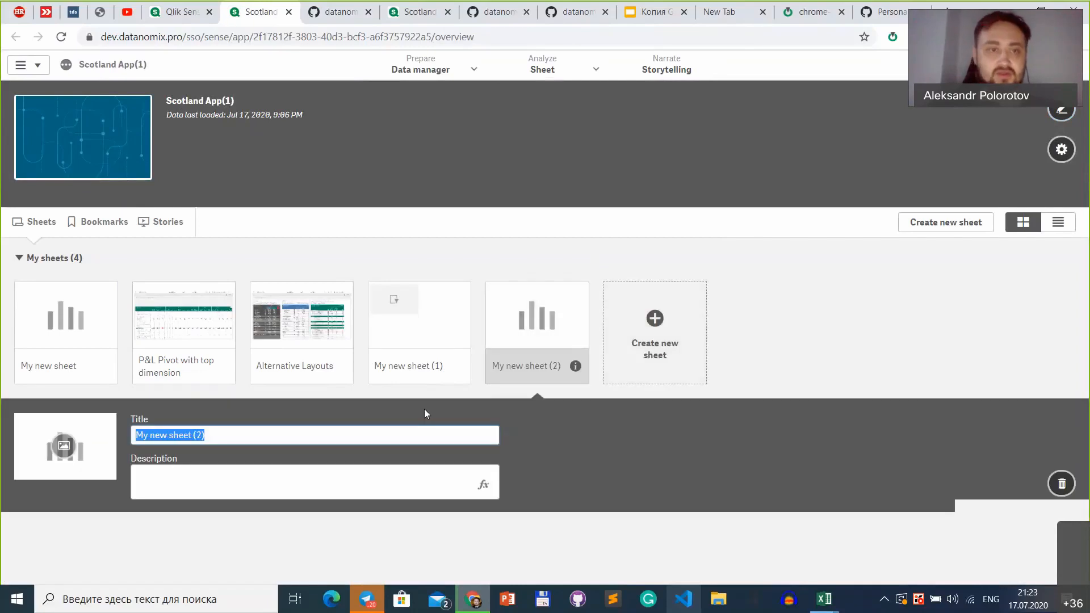
pyautogui.write('D')
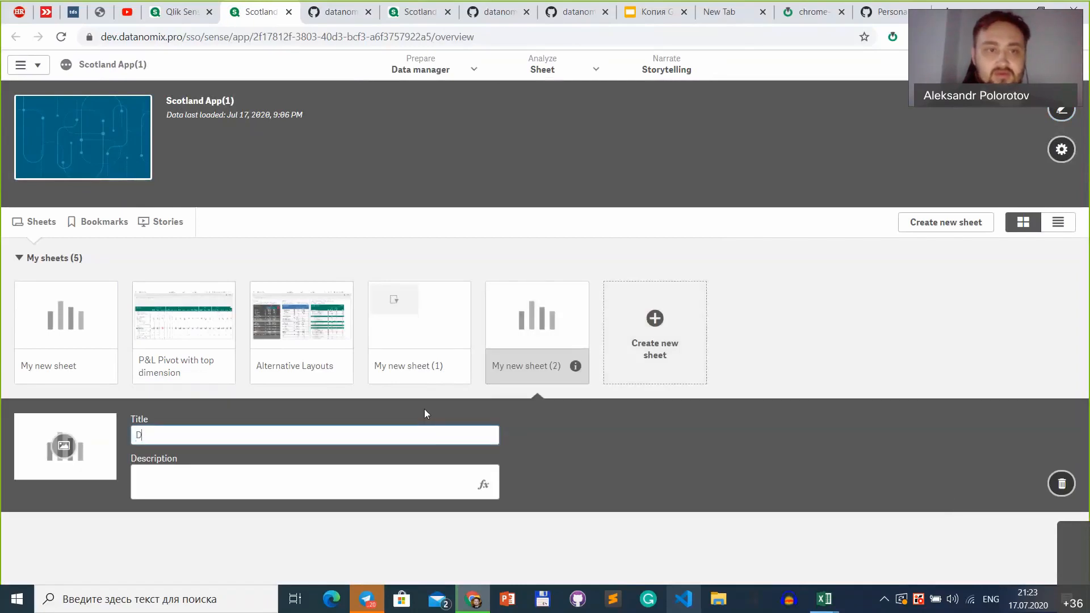
pyautogui.press('BackSpace')
pyautogui.write('NEW D')
pyautogui.press('BackSpace')
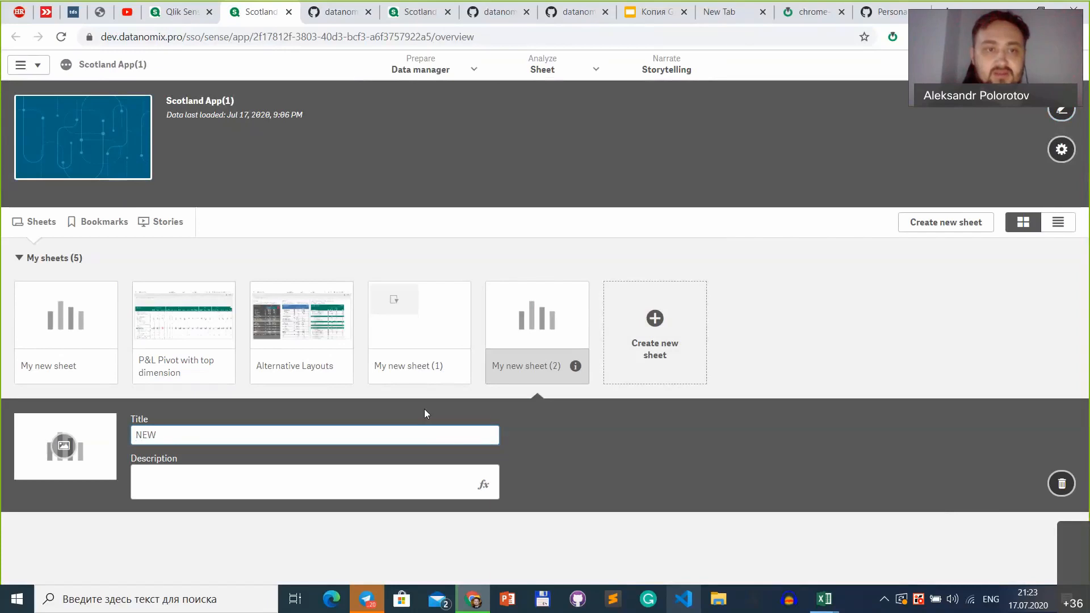
pyautogui.write('GREAT DASHBOARD')
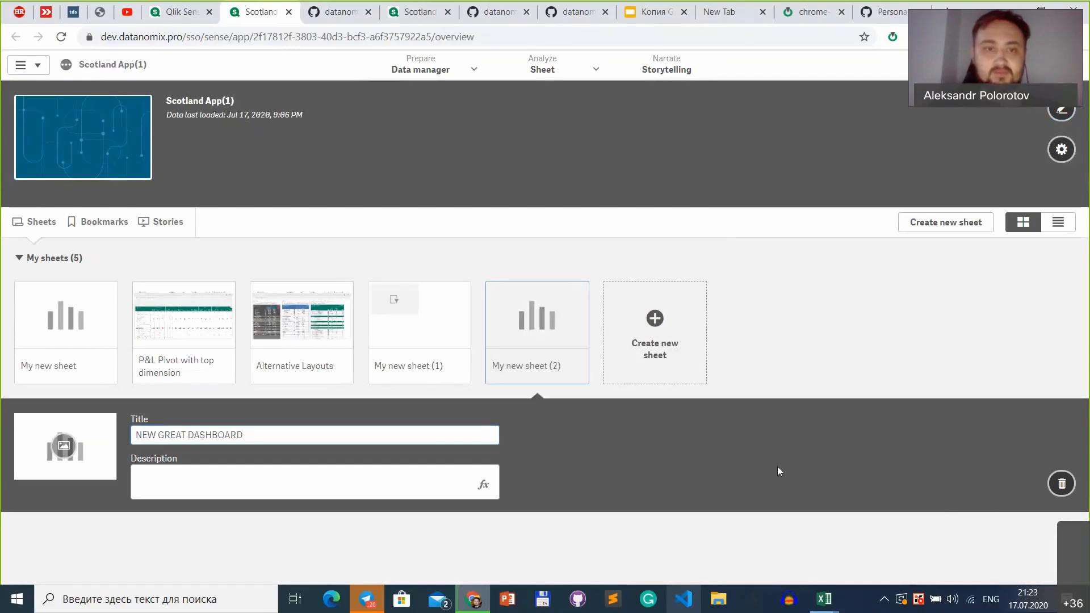
pyautogui.click(386, 476)
pyautogui.write('TEST')
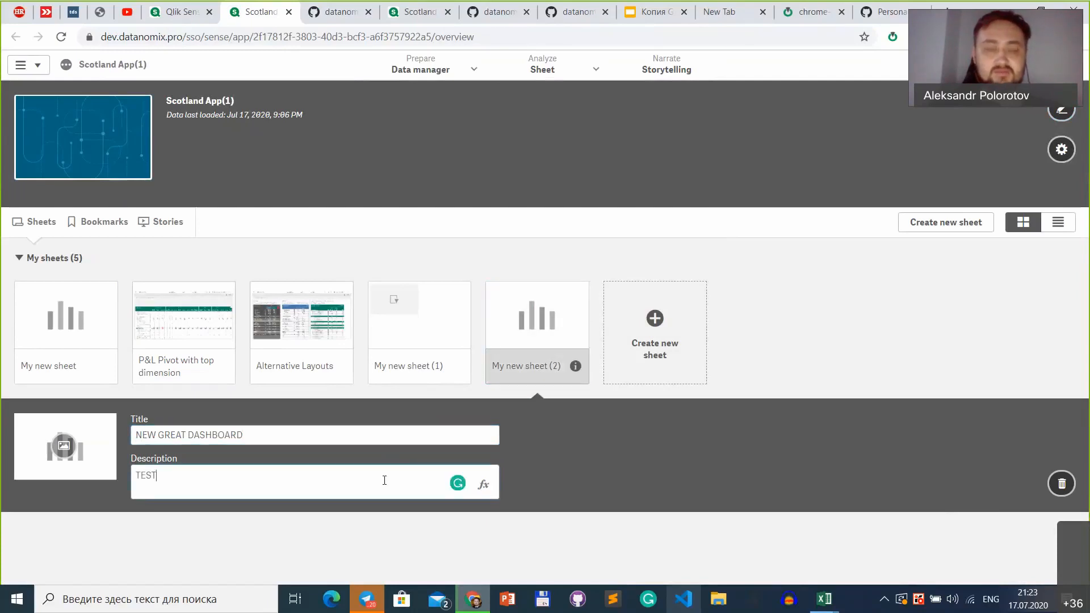
pyautogui.click(804, 347)
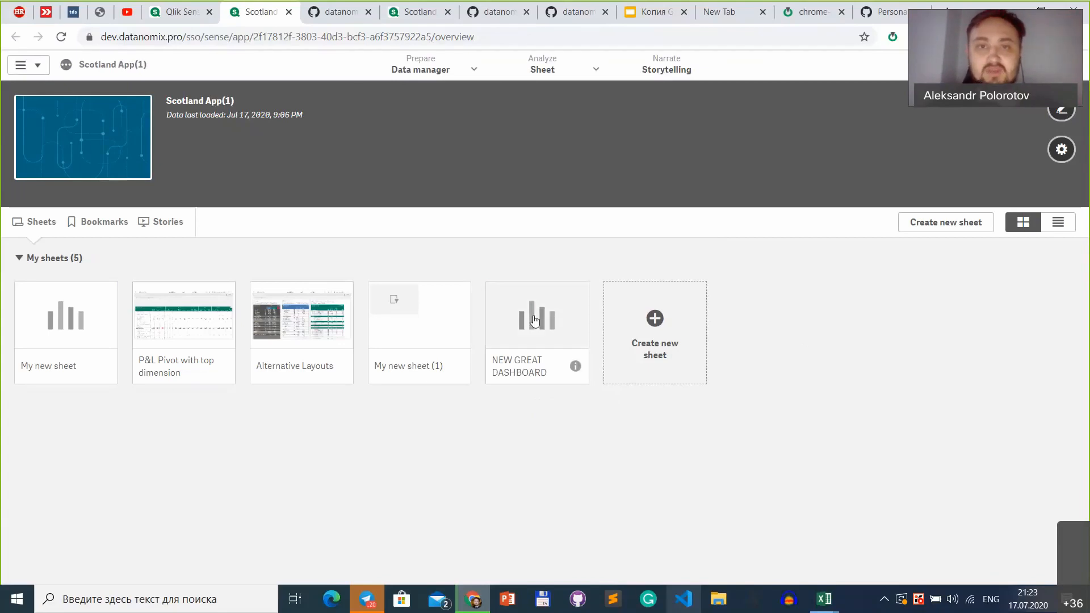
# Step: Open the NEW GREAT DASHBOARD sheet for editing and place a KPI chart on it
pyautogui.click(534, 321)
pyautogui.click(853, 68)
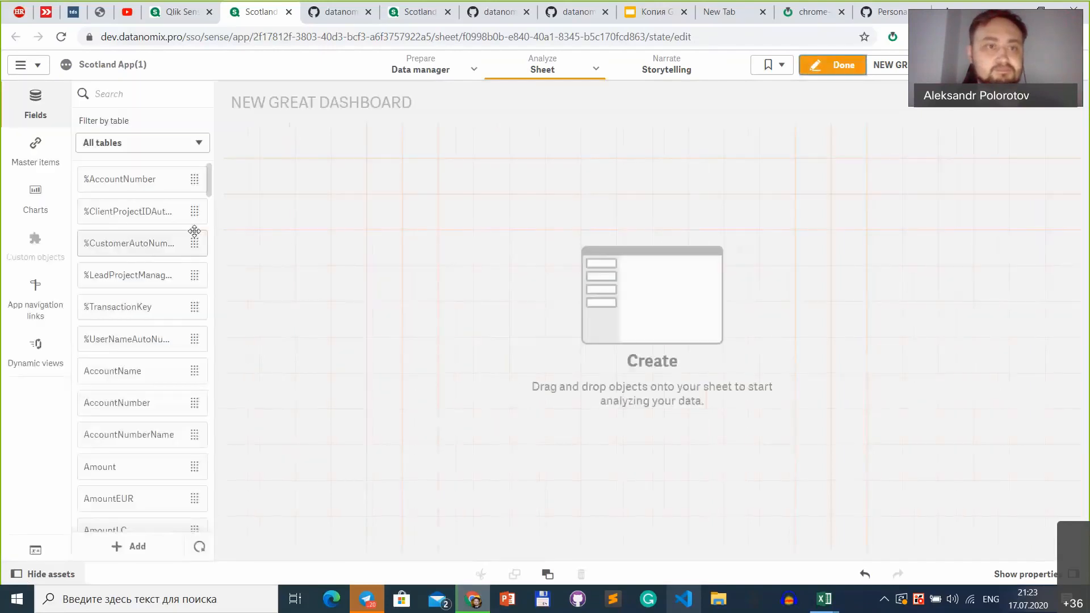
pyautogui.click(24, 202)
pyautogui.scroll(-3, 126, 415)
pyautogui.scroll(3, 125, 420)
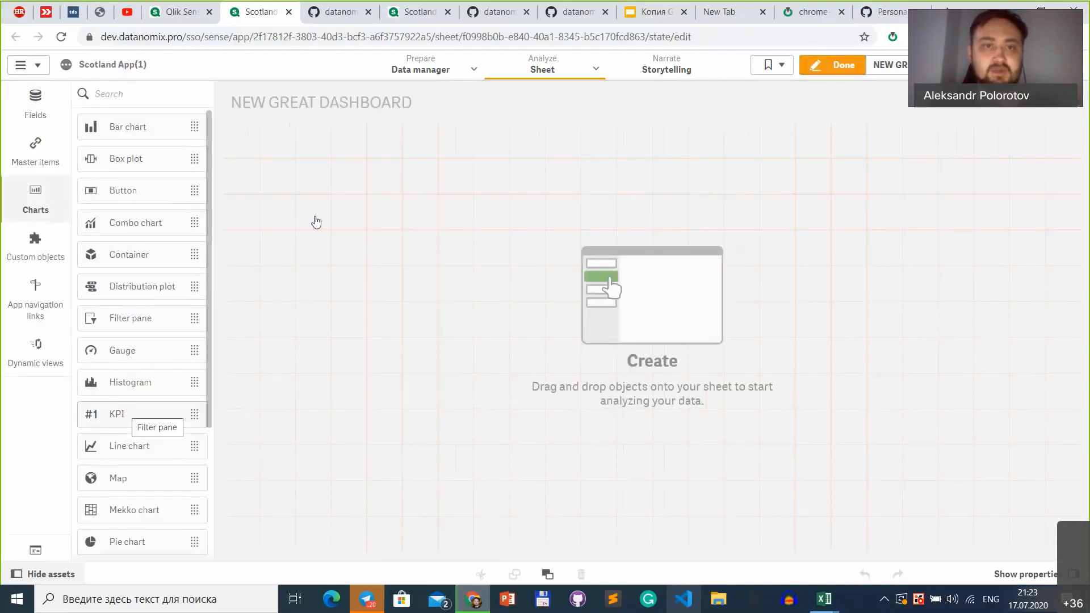
pyautogui.moveTo(126, 416); pyautogui.dragTo(316, 222)
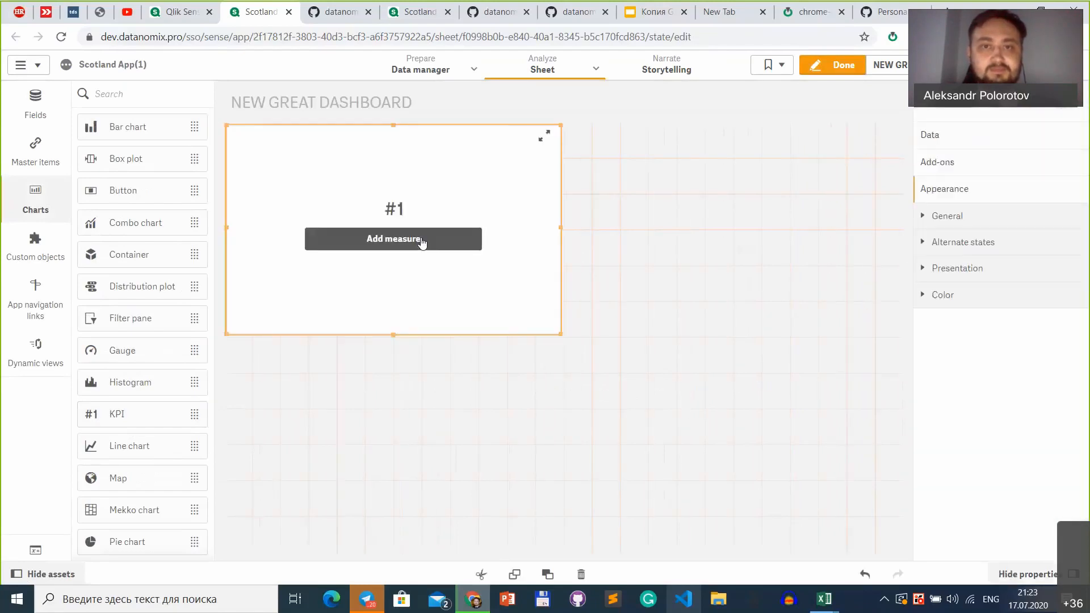
# Step: Add the measure Sum(AmountUSD) to the KPI chart
pyautogui.click(471, 230)
pyautogui.write('Su')
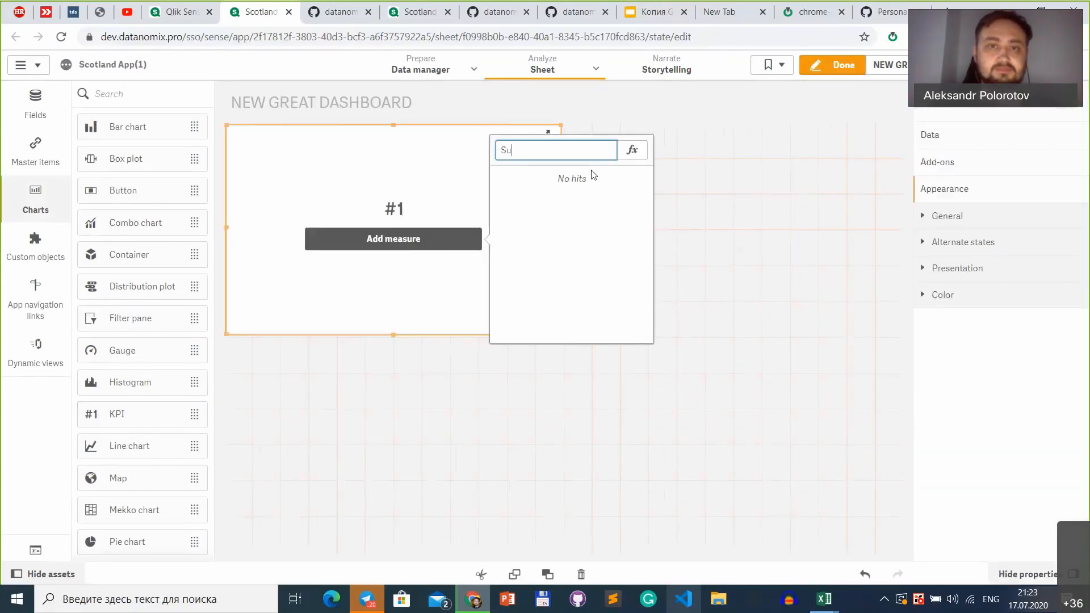
pyautogui.press('BackSpace')
pyautogui.press('BackSpace')
pyautogui.write('Amoun')
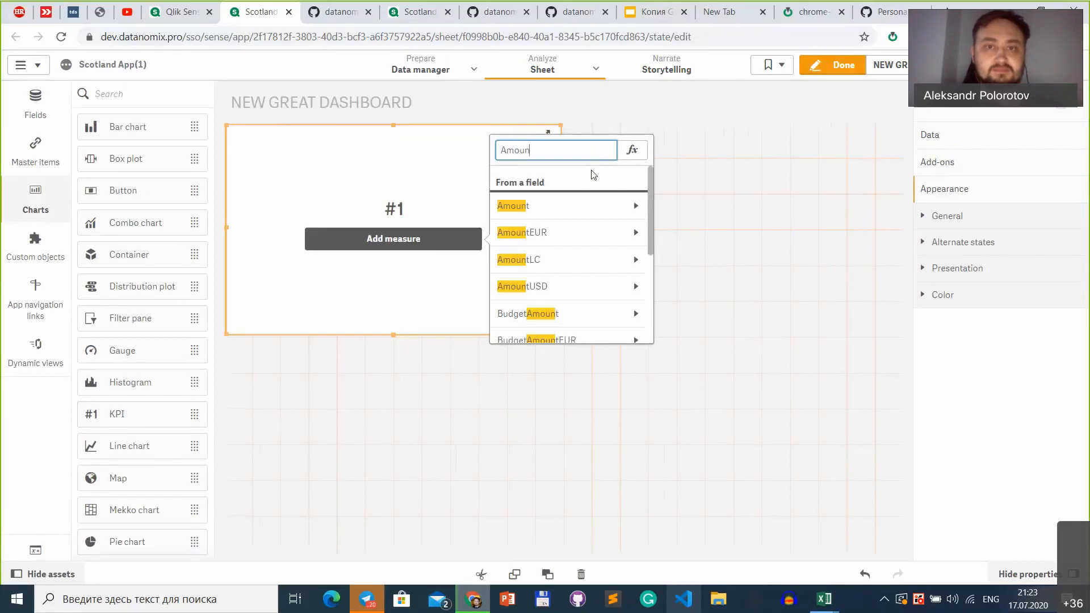
pyautogui.click(566, 281)
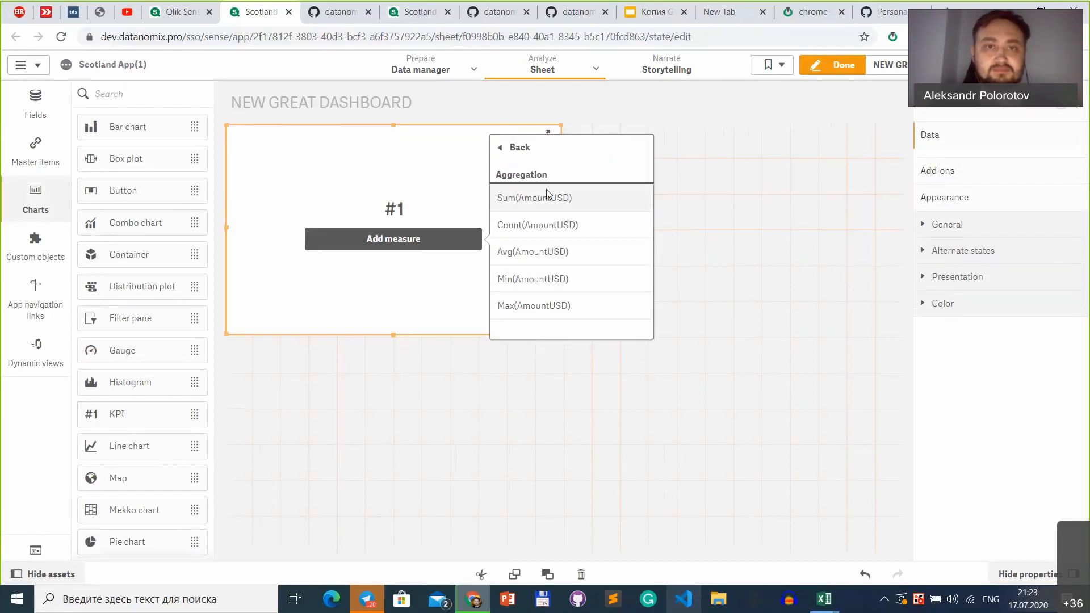
pyautogui.click(564, 197)
# Step: Label the KPI measure "USD AMOUNT" and finish editing the sheet
pyautogui.click(1010, 208)
pyautogui.click(1011, 285)
pyautogui.write('USD AMOUNT')
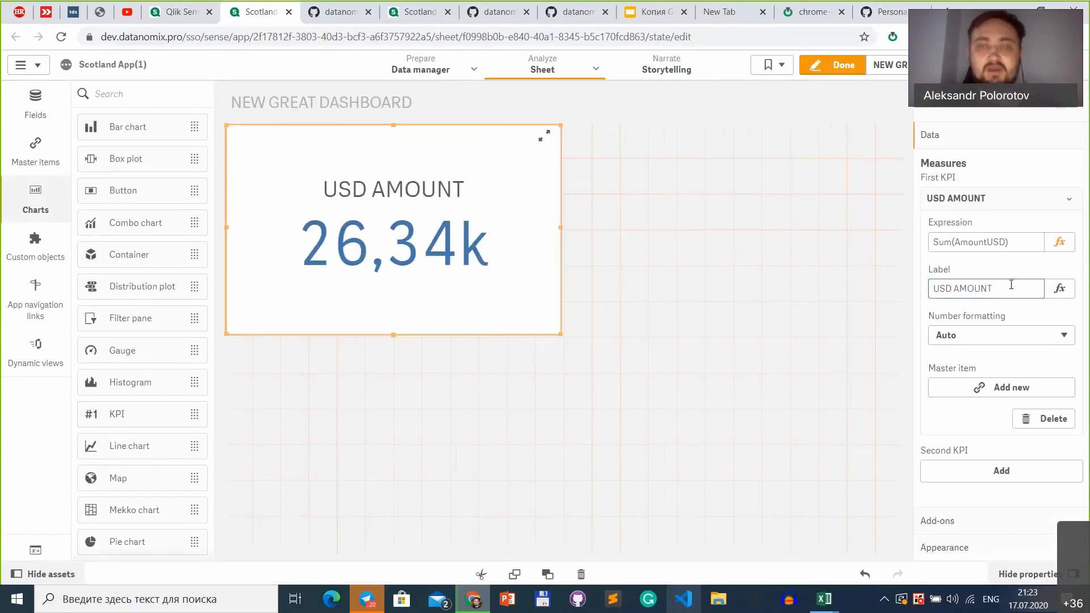
pyautogui.click(858, 70)
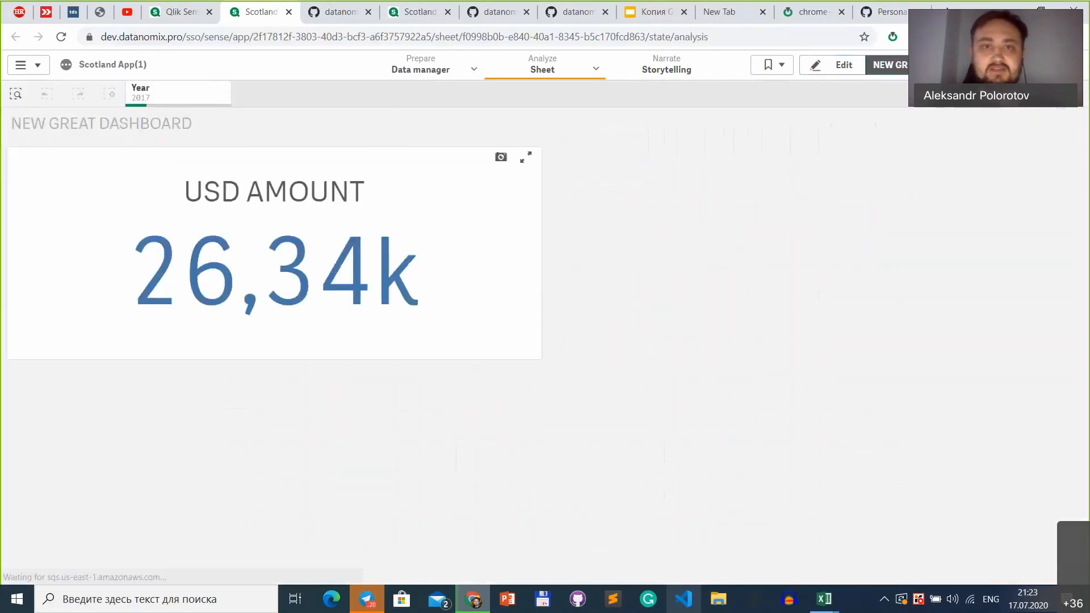
pyautogui.click(889, 65)
pyautogui.click(918, 242)
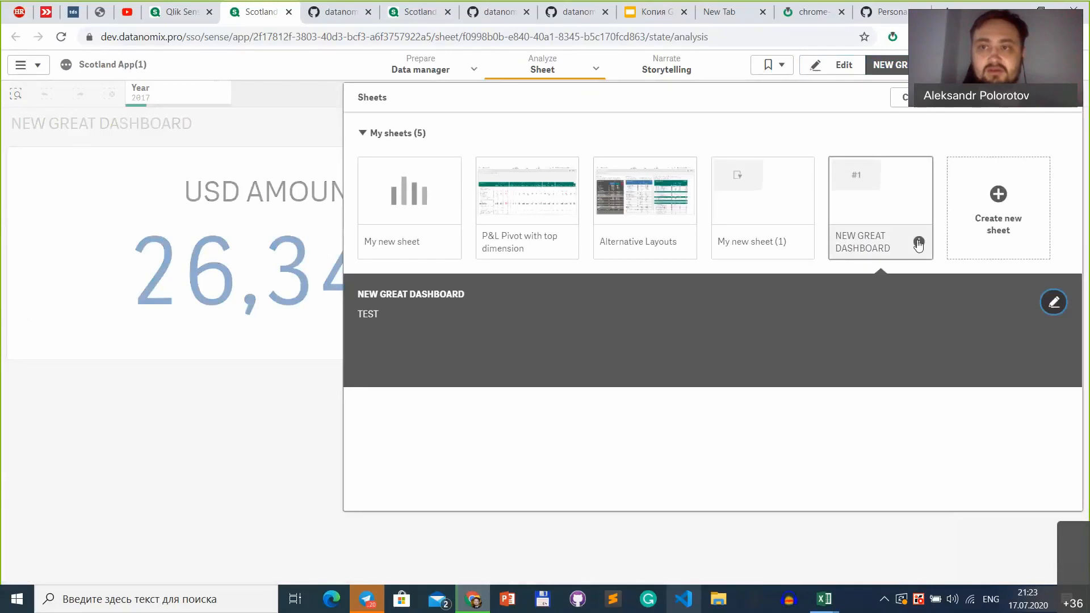
pyautogui.press('Escape')
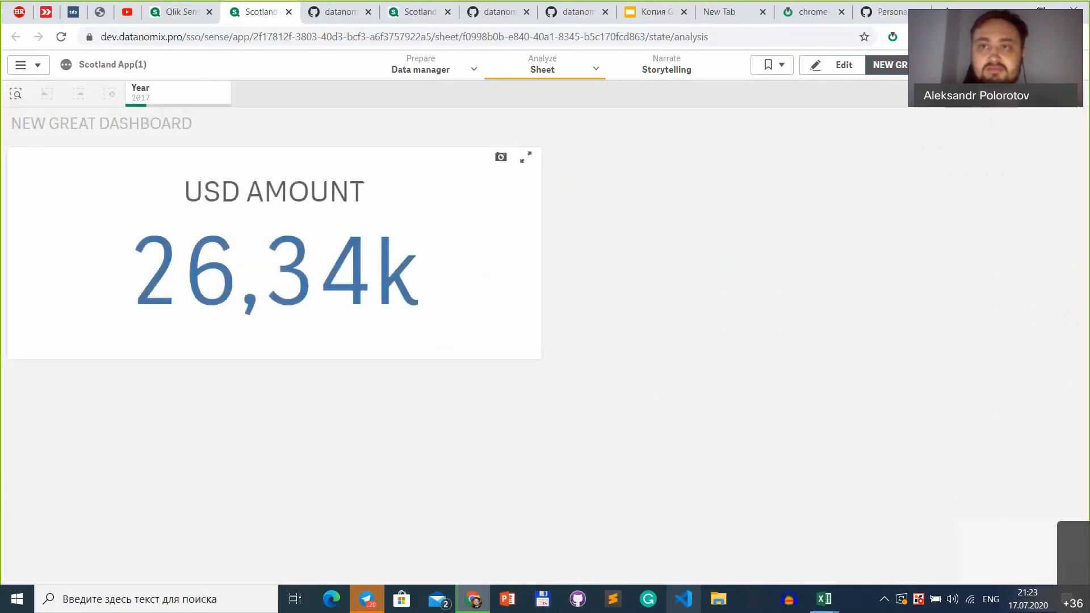
# Step: Set a screenshot as the thumbnail of the NEW GREAT DASHBOARD sheet and go to the app overview
pyautogui.click(889, 65)
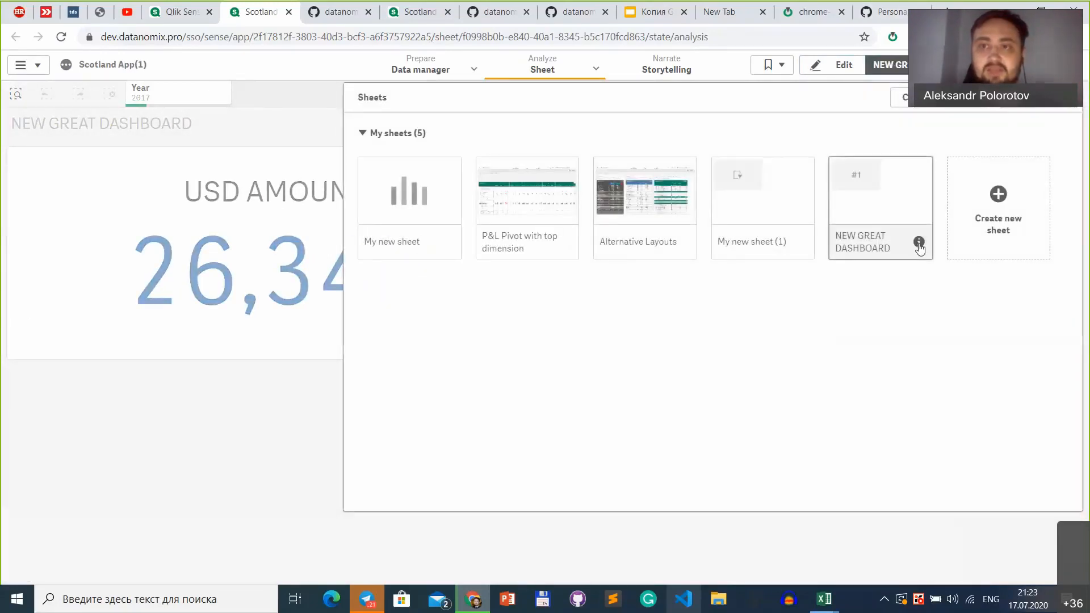
pyautogui.click(918, 243)
pyautogui.click(1051, 302)
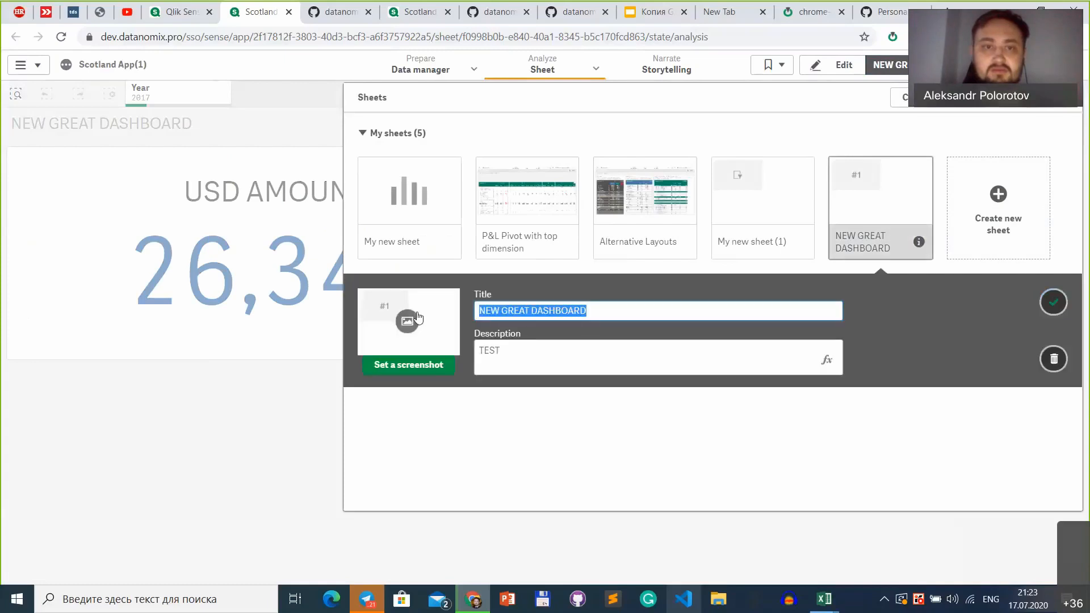
pyautogui.click(415, 370)
pyautogui.click(551, 93)
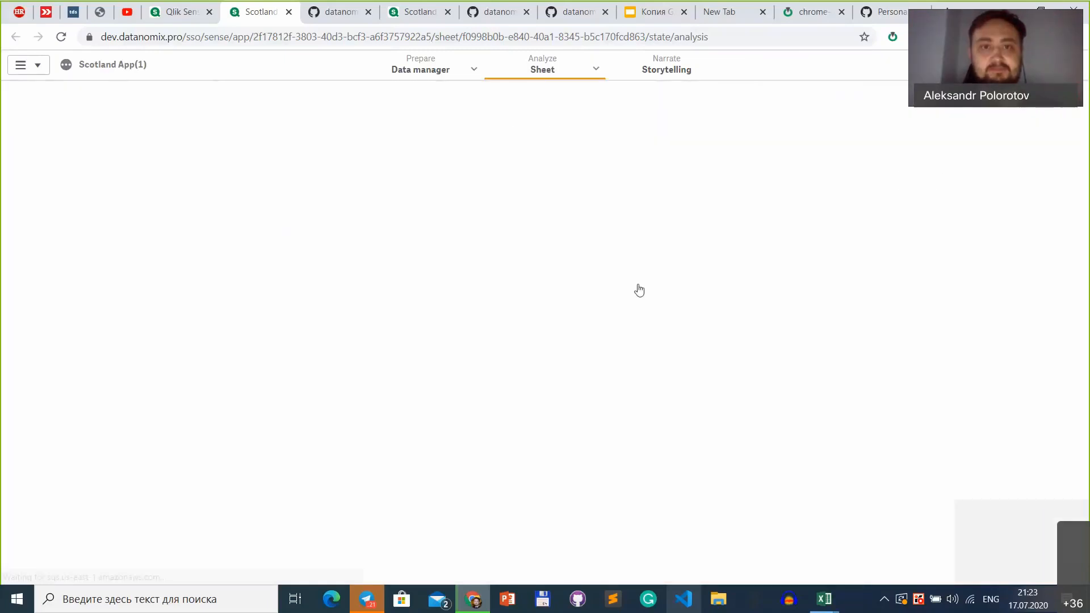
# Step: Commit the load script and app objects of Scotland App(1) with Gitoqlik, using the message "new dashboard"
pyautogui.click(892, 37)
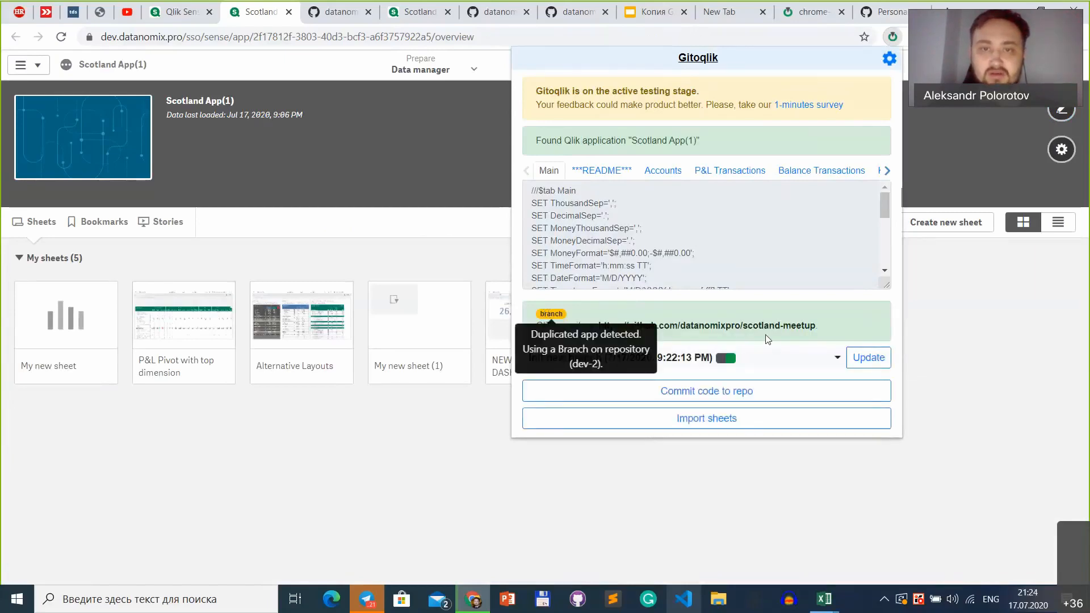
pyautogui.click(747, 391)
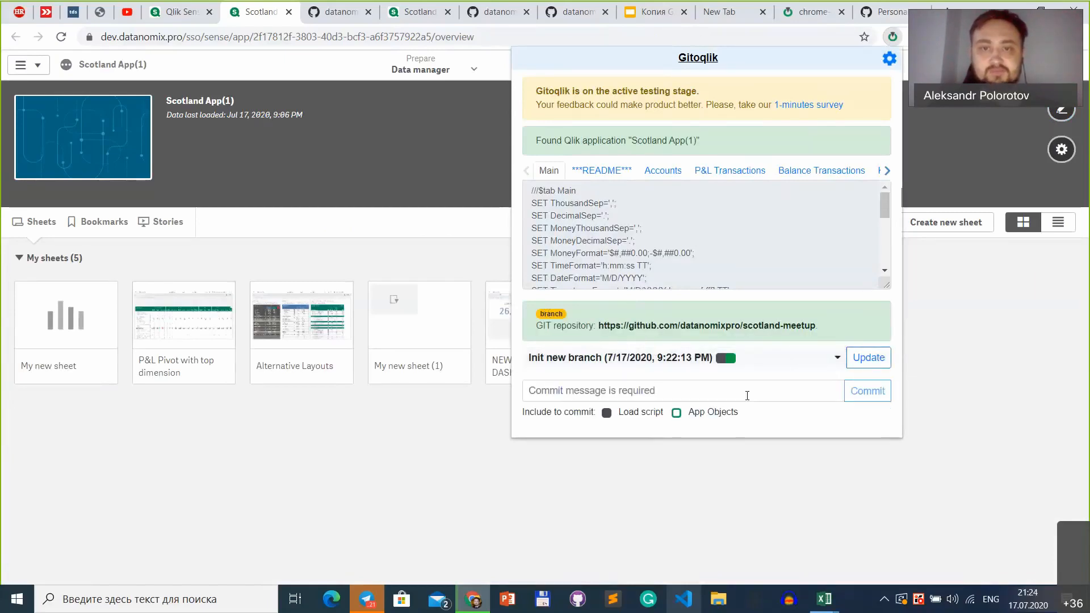
pyautogui.click(676, 413)
pyautogui.click(696, 391)
pyautogui.write('new dashboard')
pyautogui.click(871, 391)
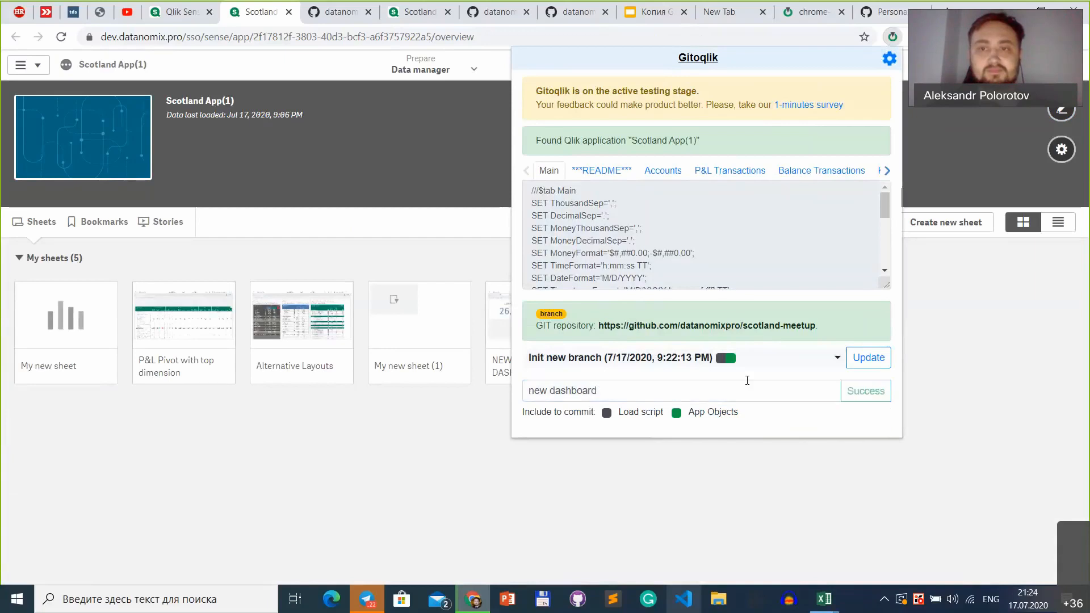
# Step: Check the branch's commit history in Gitoqlik for the new dashboard commit and close the extension
pyautogui.click(733, 358)
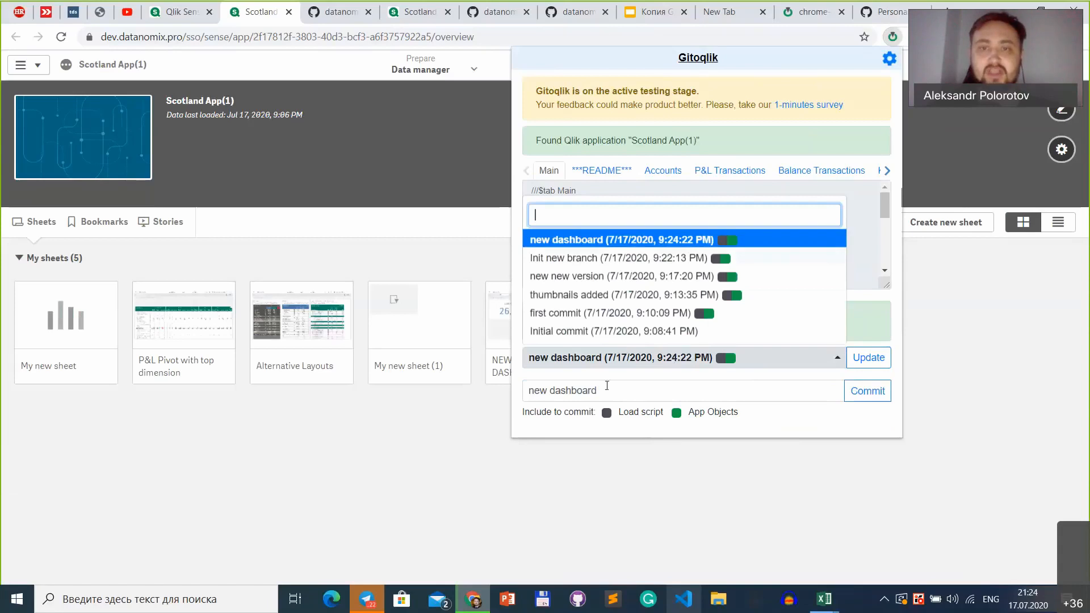
pyautogui.click(630, 367)
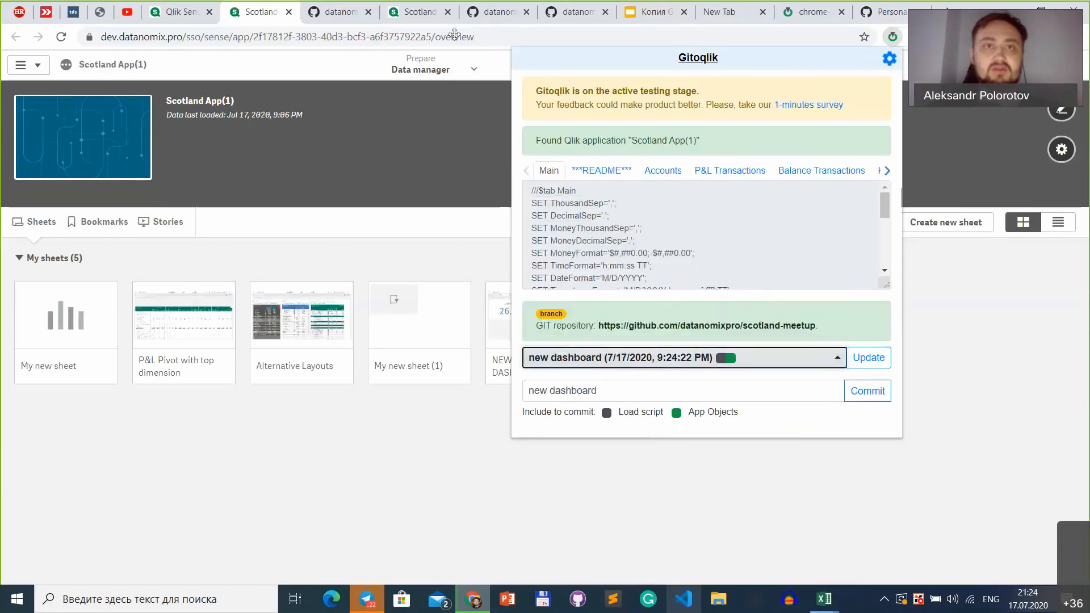
pyautogui.click(929, 6)
# Step: Switch to the original Scotland App and display its list of sheets
pyautogui.click(419, 12)
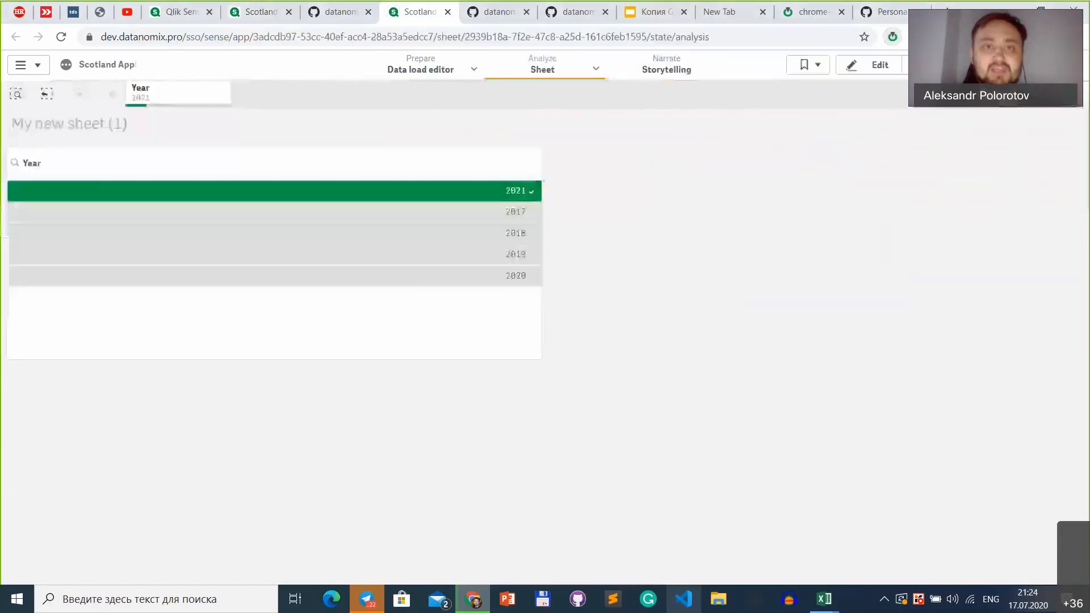
pyautogui.click(906, 65)
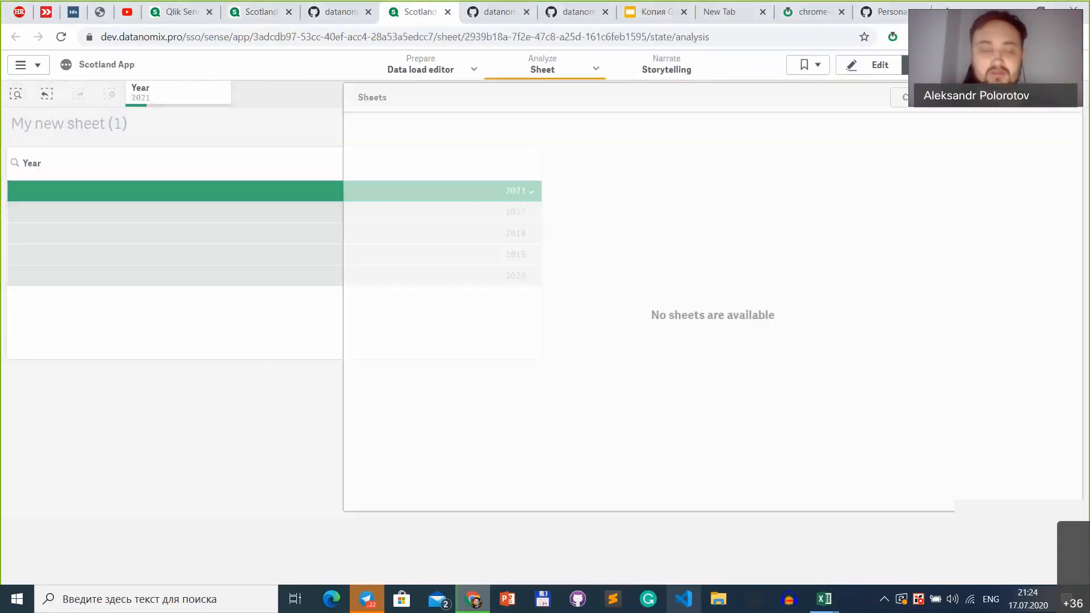
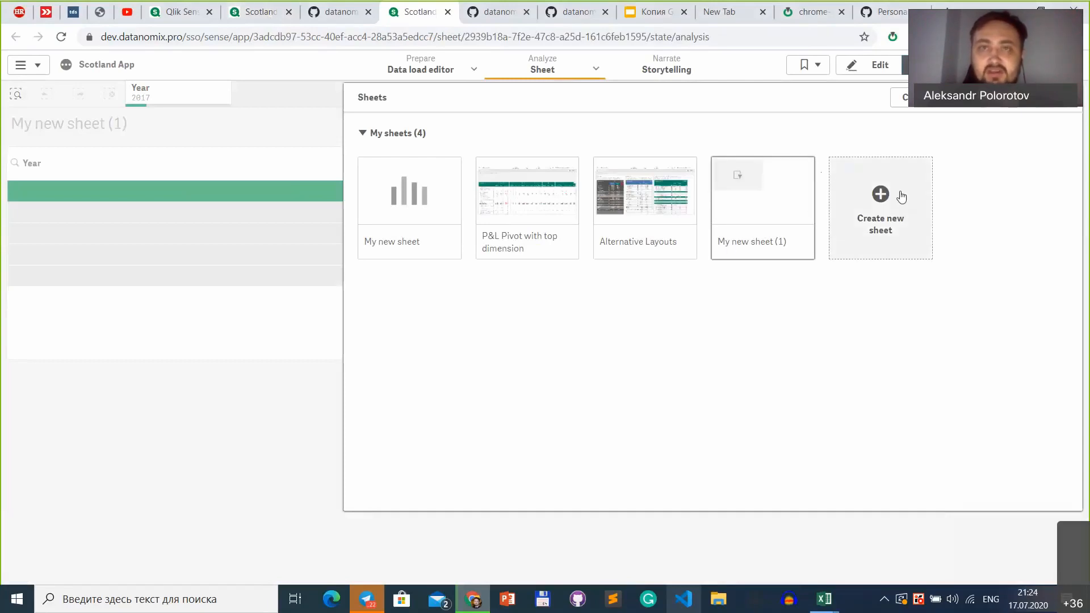
# Step: Open the scotland-meetup repository from Scotland App(1)'s Gitoqlik extension and start a pull request from dev-2 into master
pyautogui.click(242, 11)
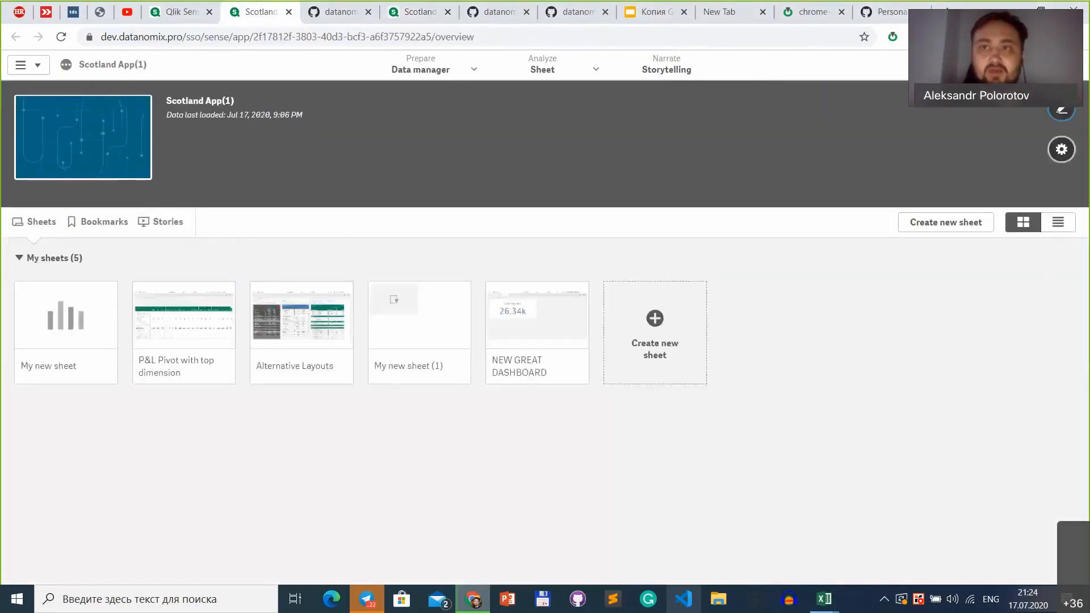
pyautogui.click(892, 37)
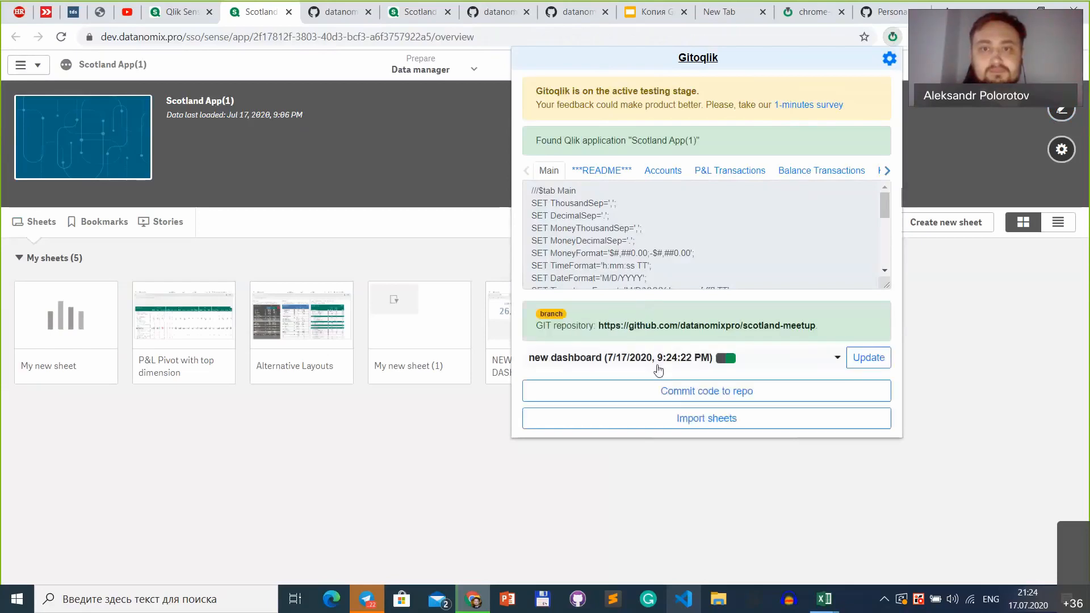
pyautogui.click(760, 327)
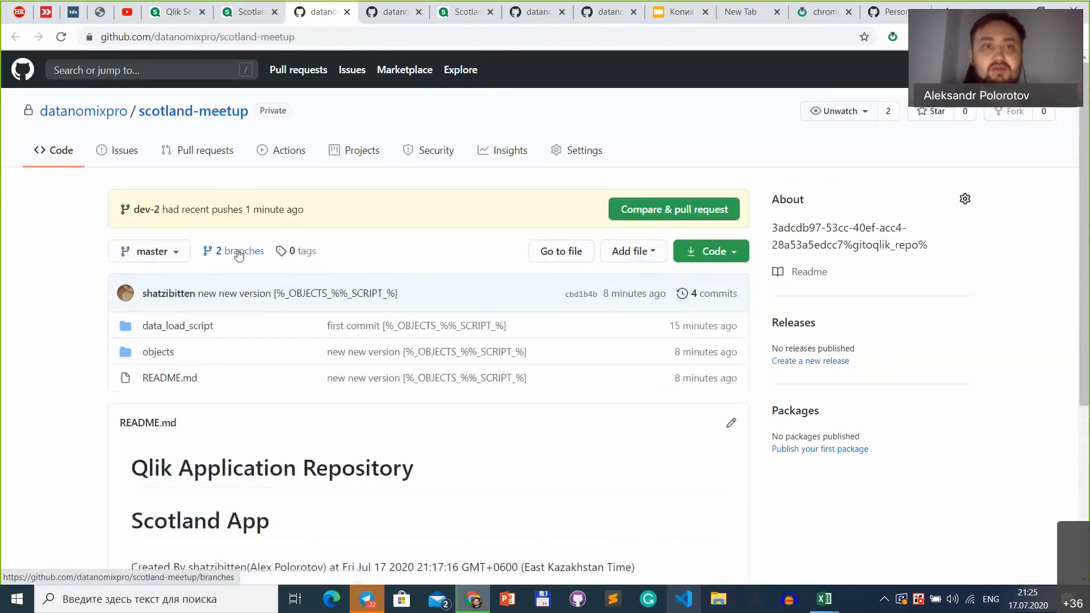
pyautogui.click(643, 214)
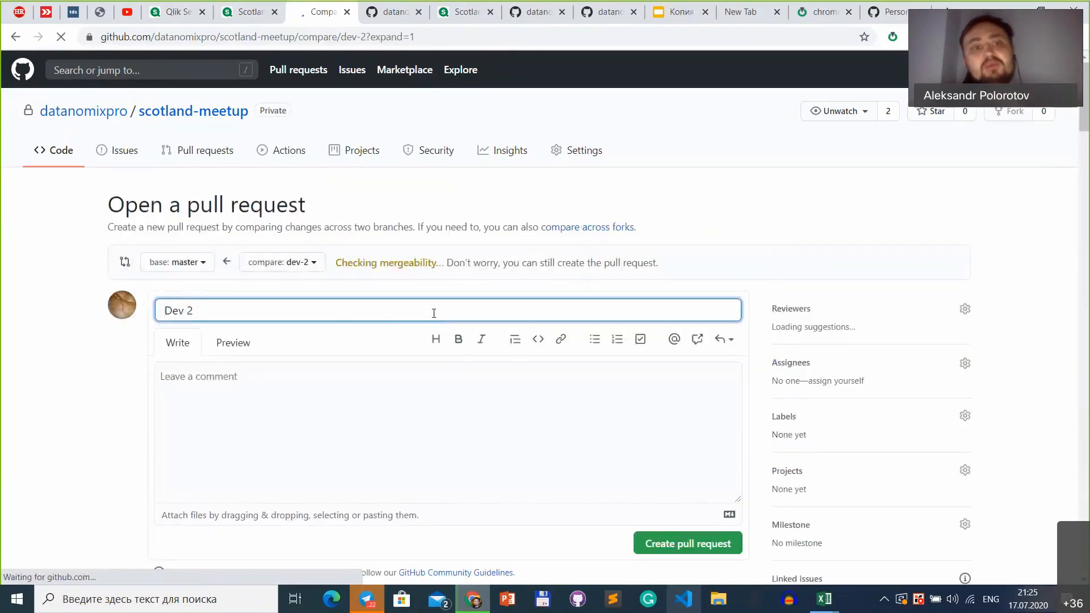
# Step: Replace the pull request's default title with "New great dashboard"
pyautogui.hotkey('ctrl', 'a')
pyautogui.press('BackSpace')
pyautogui.write('N')
pyautogui.press('BackSpace')
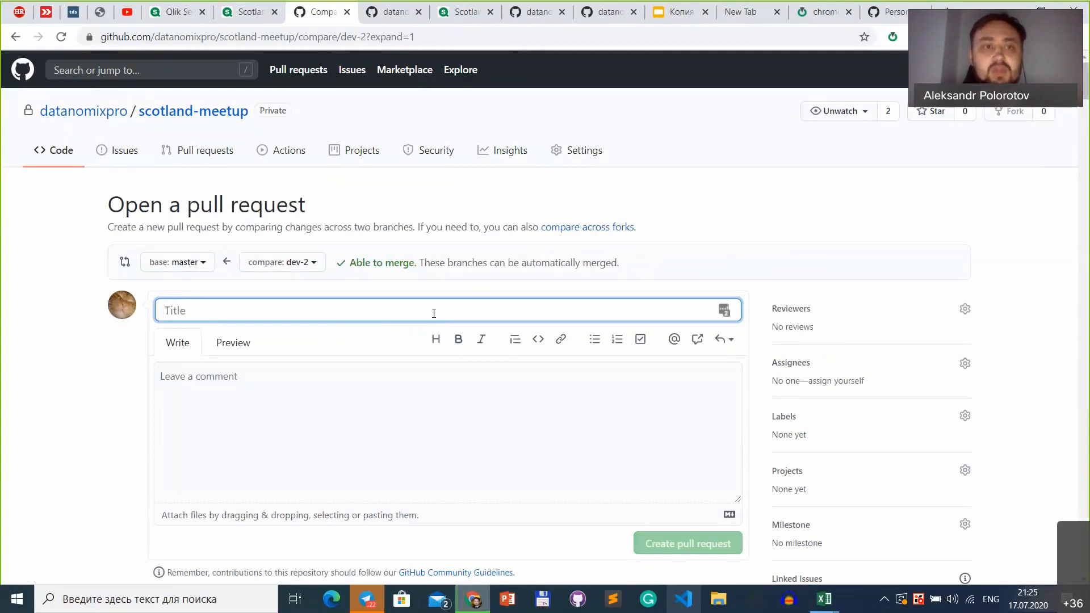
pyautogui.write('N')
pyautogui.press('BackSpace')
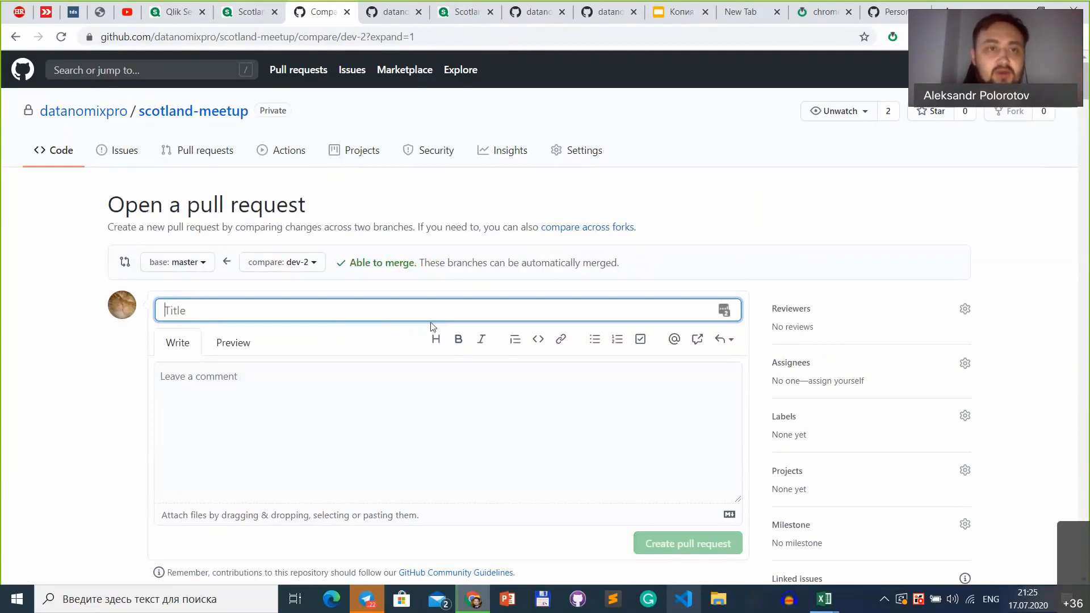
pyautogui.write('New great dashboard')
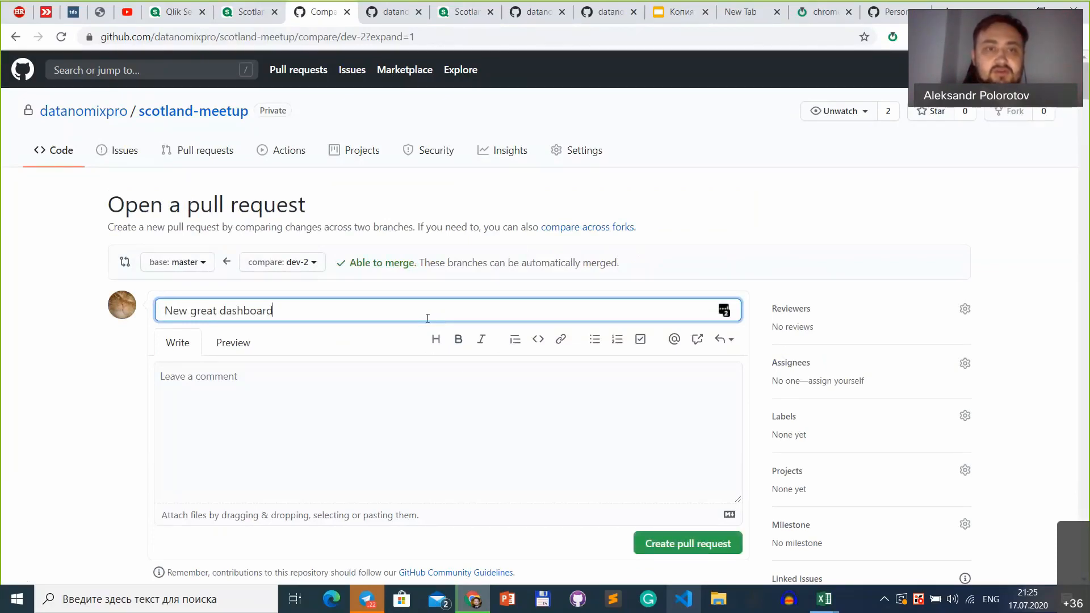
# Step: Add the description "Amazing dashboard added" with a second line "bla lblbalal" and create the pull request
pyautogui.click(429, 420)
pyautogui.write('Amazin')
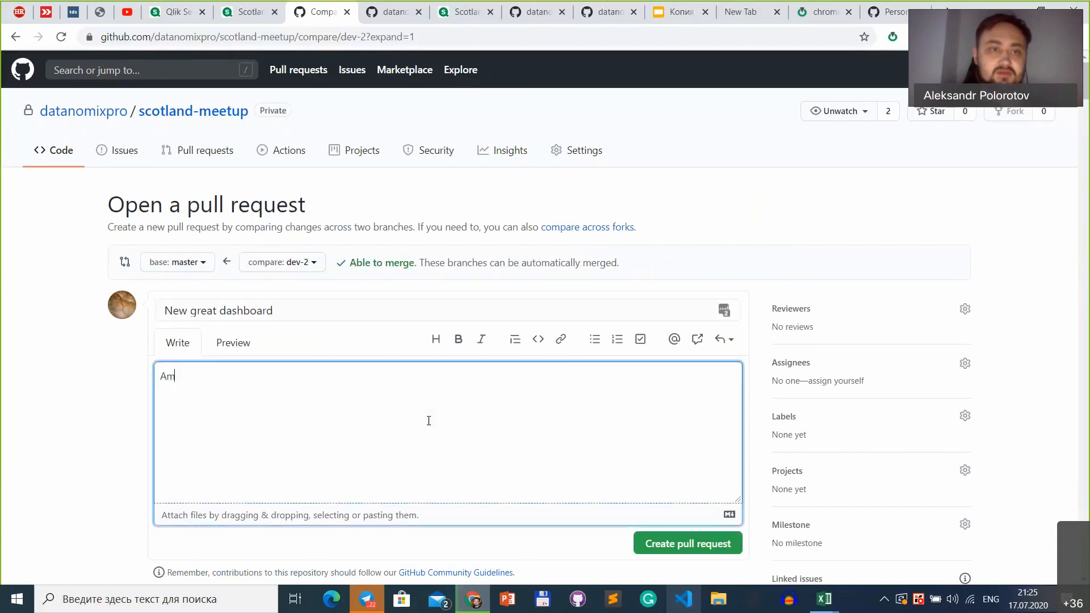
pyautogui.write('oard added')
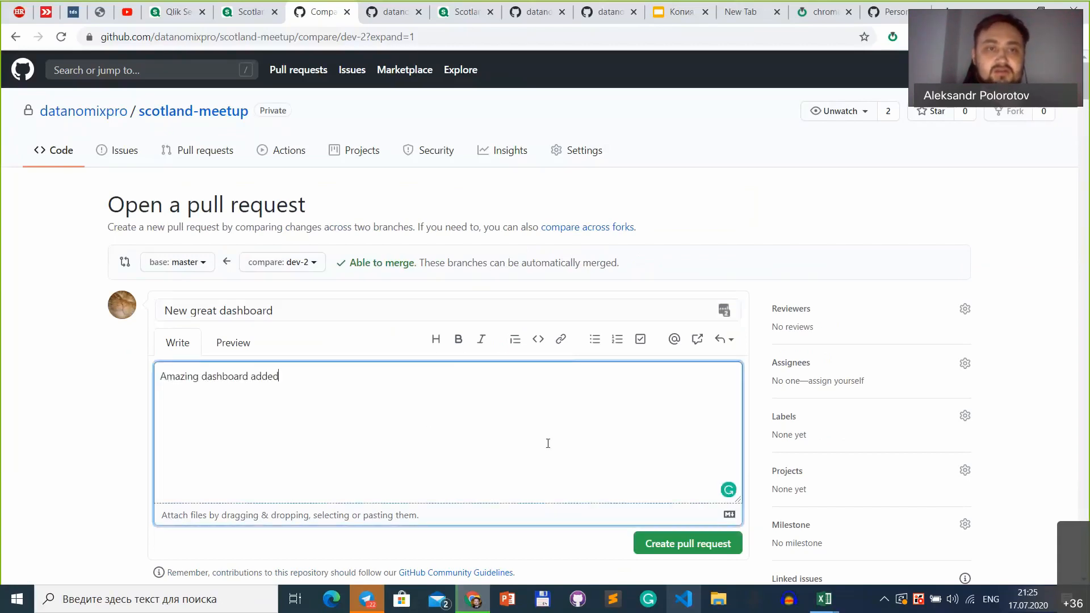
pyautogui.scroll(-4, 548, 443)
pyautogui.press('Return')
pyautogui.write('bla lblbalal')
pyautogui.click(698, 317)
pyautogui.scroll(2, 692, 333)
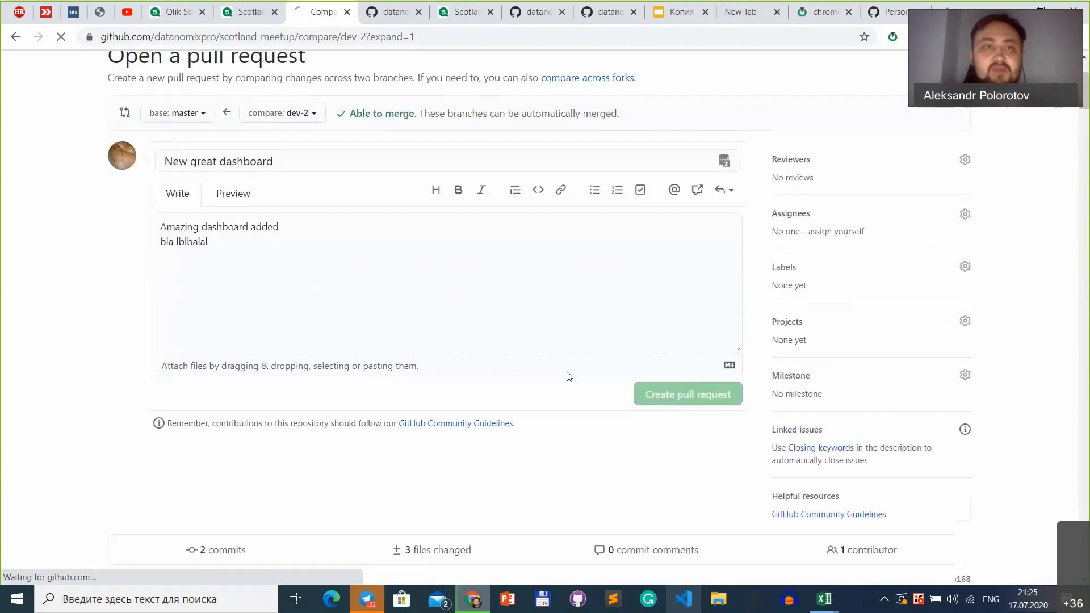
pyautogui.scroll(2, 485, 313)
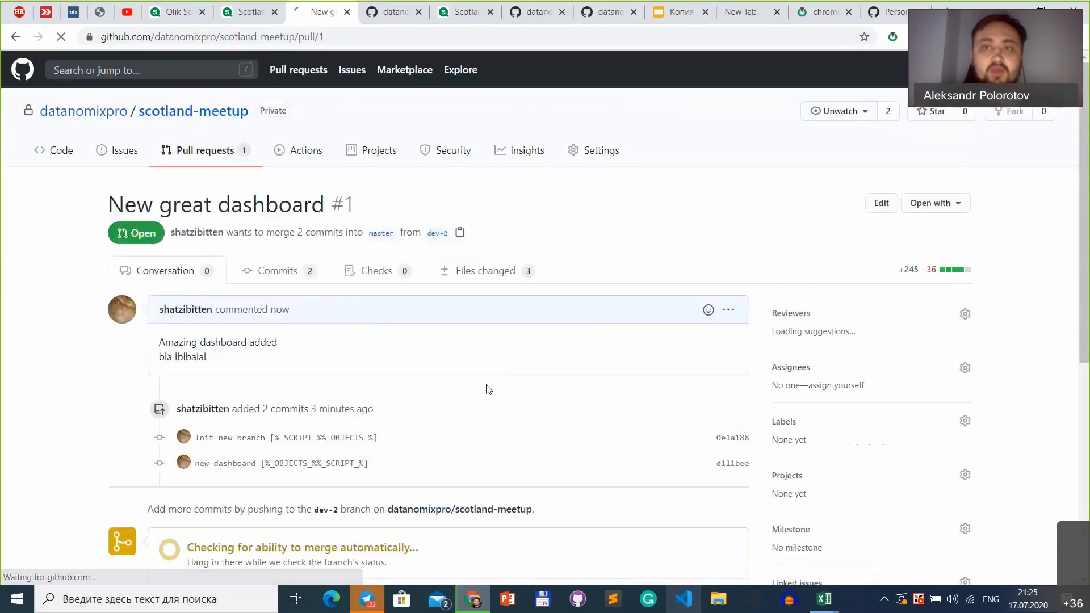
# Step: Request a review of the New great dashboard pull request from the suggested reviewer
pyautogui.scroll(-2, 612, 314)
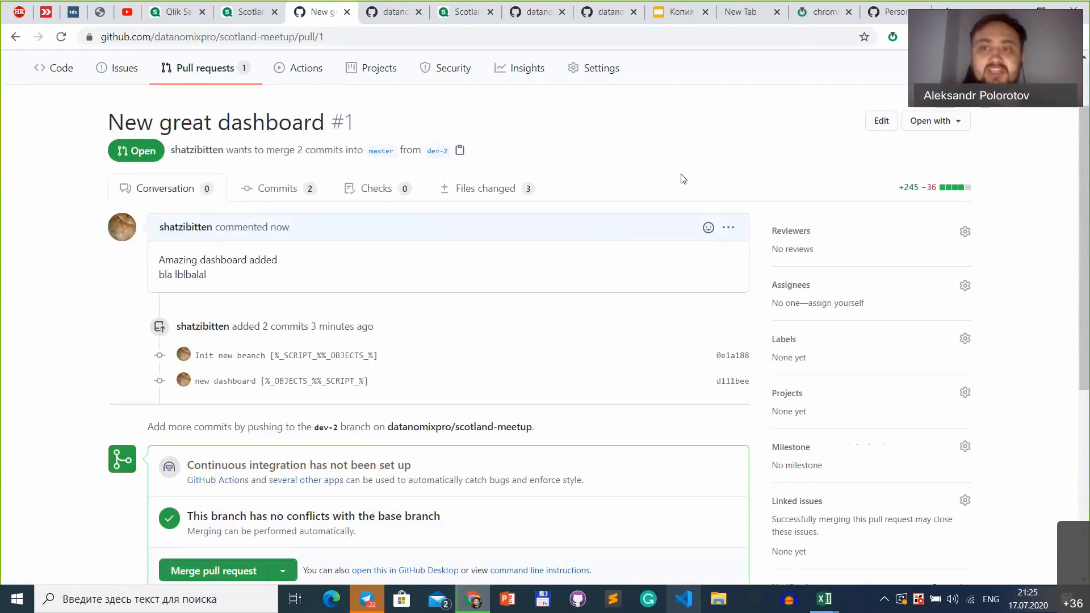
pyautogui.click(966, 233)
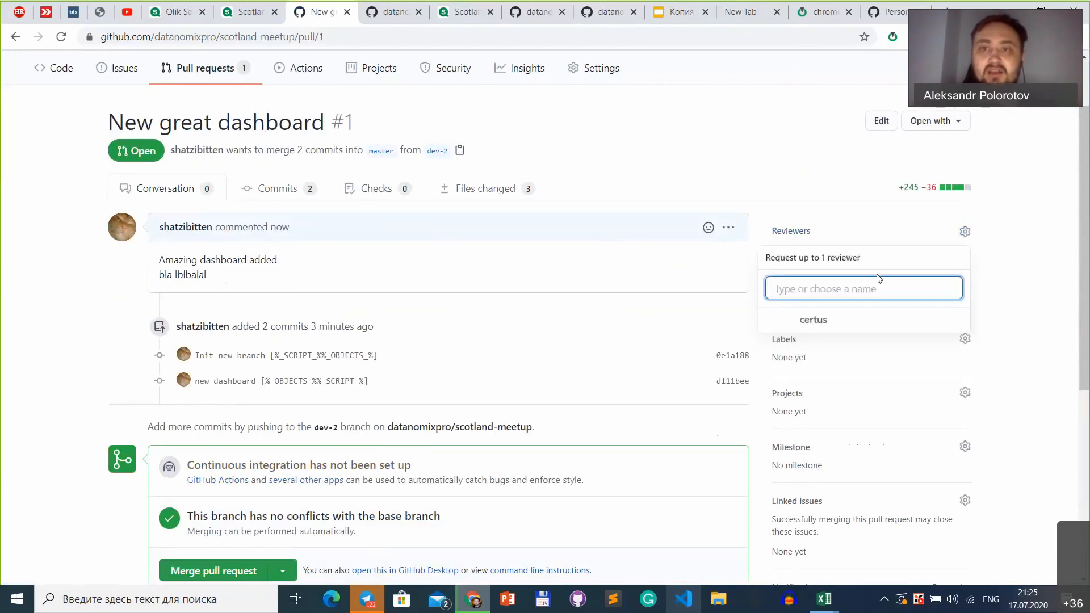
pyautogui.click(822, 327)
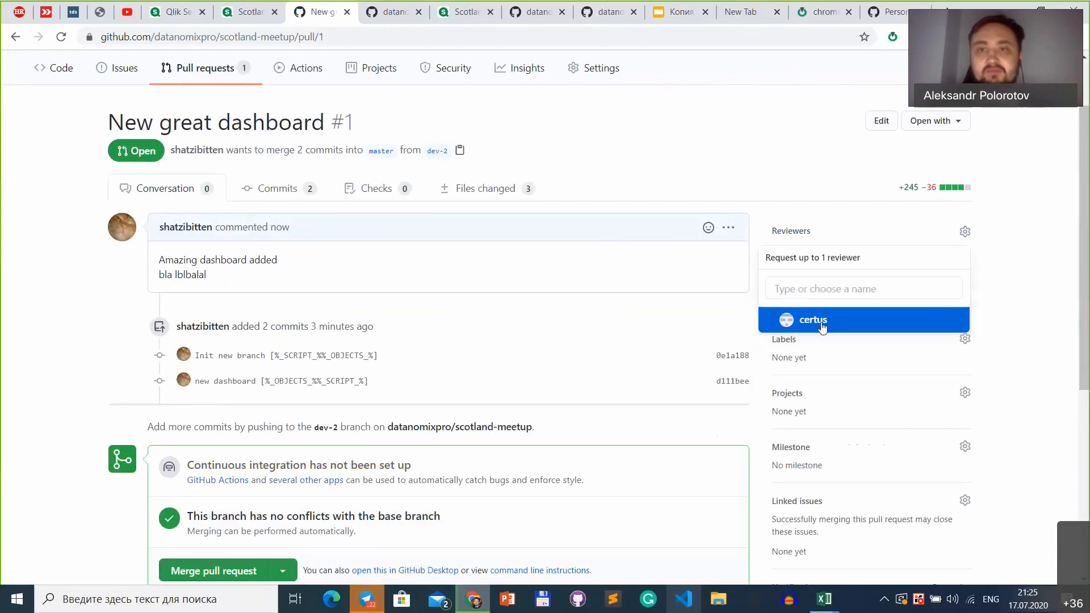
pyautogui.scroll(-1, 641, 255)
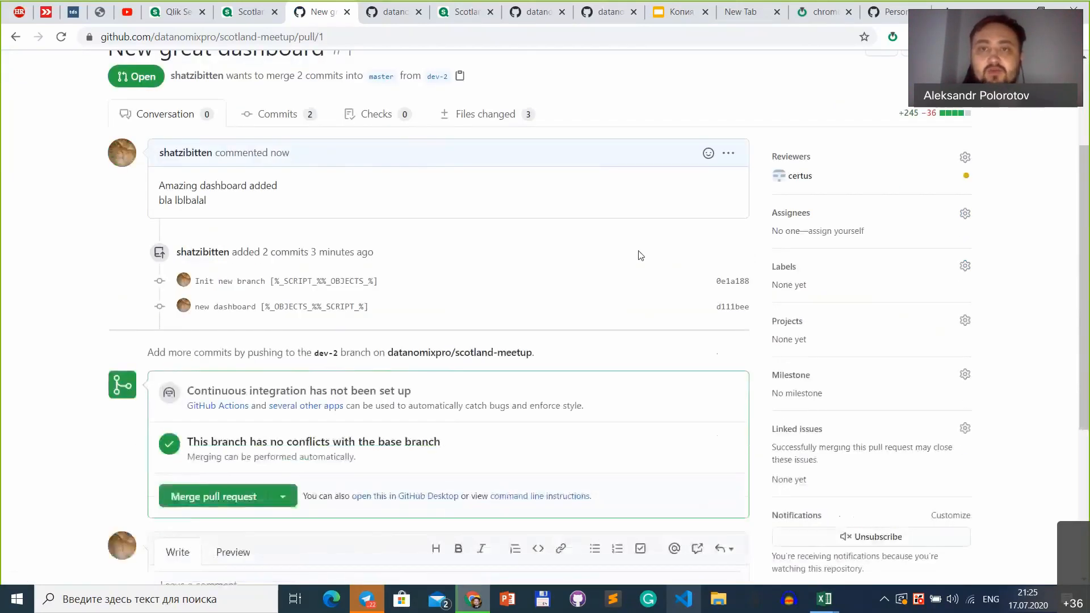
# Step: Examine the pull request's commits, review request and merge checks
pyautogui.scroll(1, 640, 260)
pyautogui.scroll(-2, 640, 263)
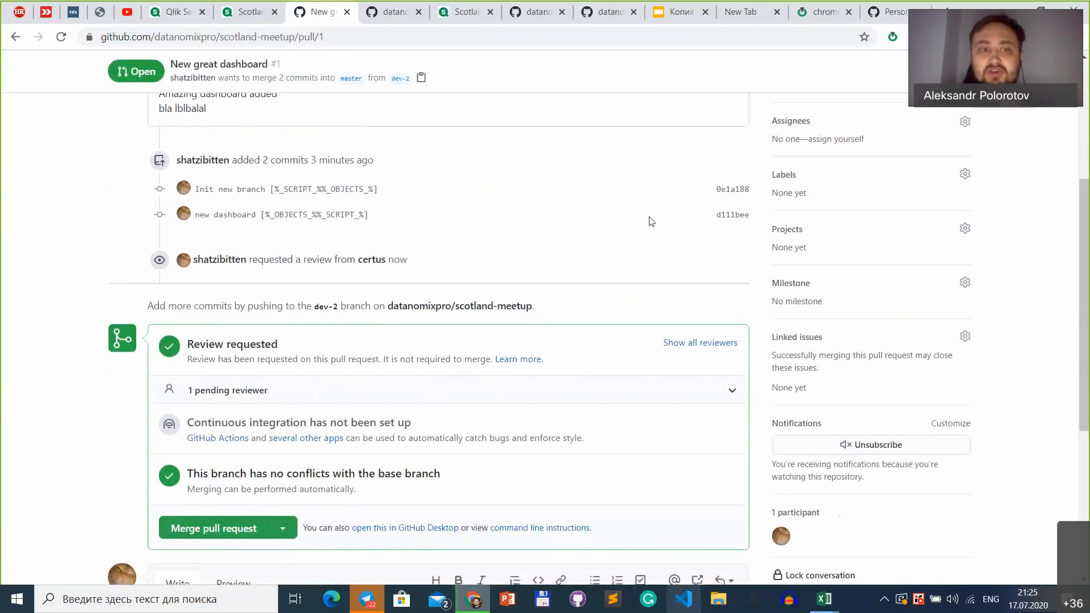
pyautogui.scroll(1, 651, 222)
pyautogui.scroll(-2, 647, 221)
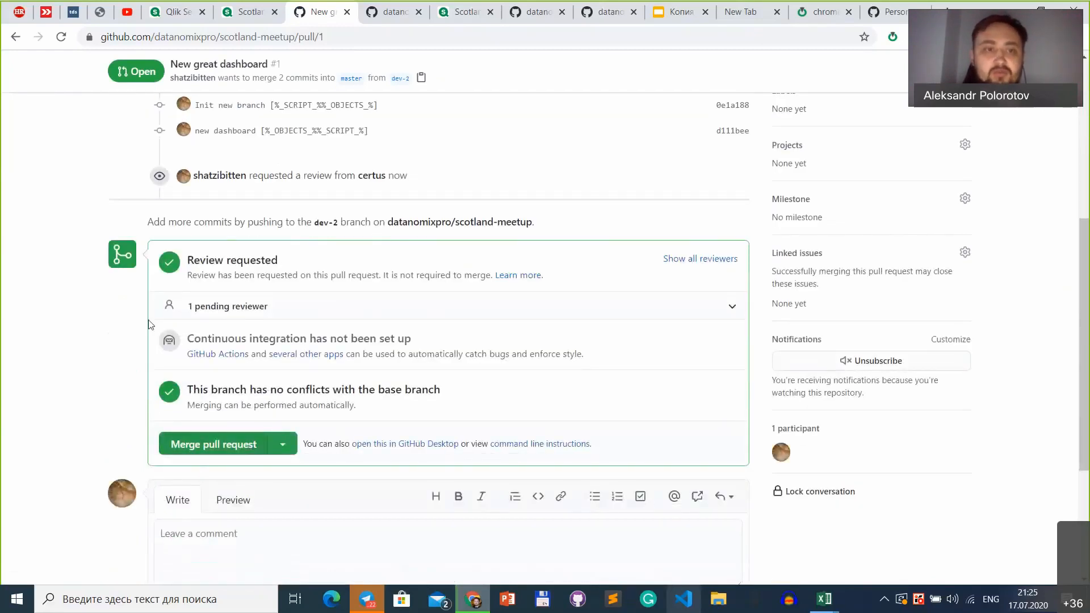
pyautogui.scroll(-2, 61, 369)
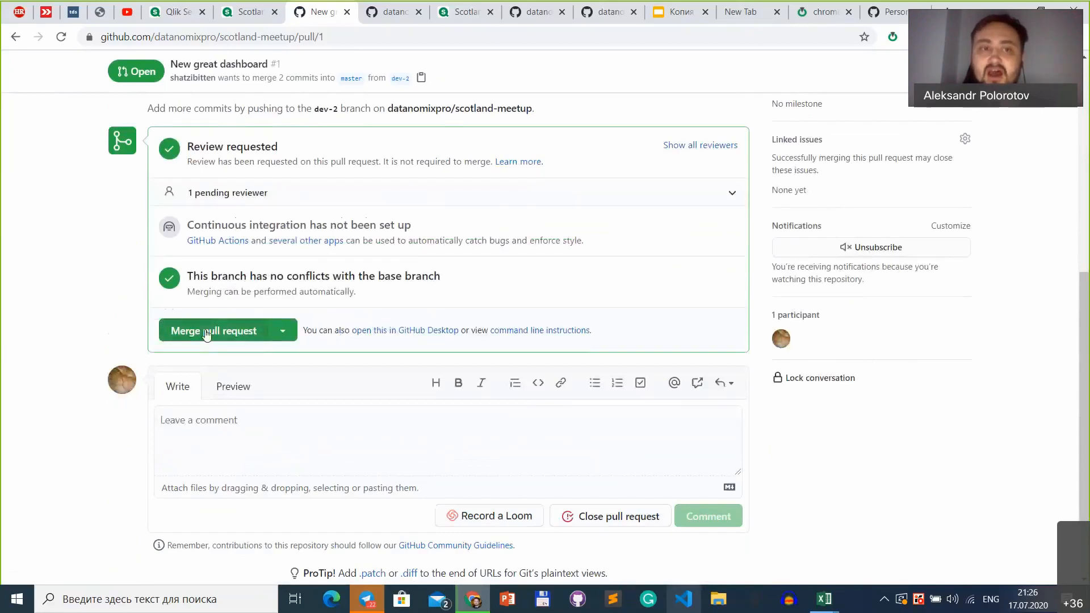
pyautogui.scroll(-2, 207, 332)
pyautogui.scroll(1, 285, 293)
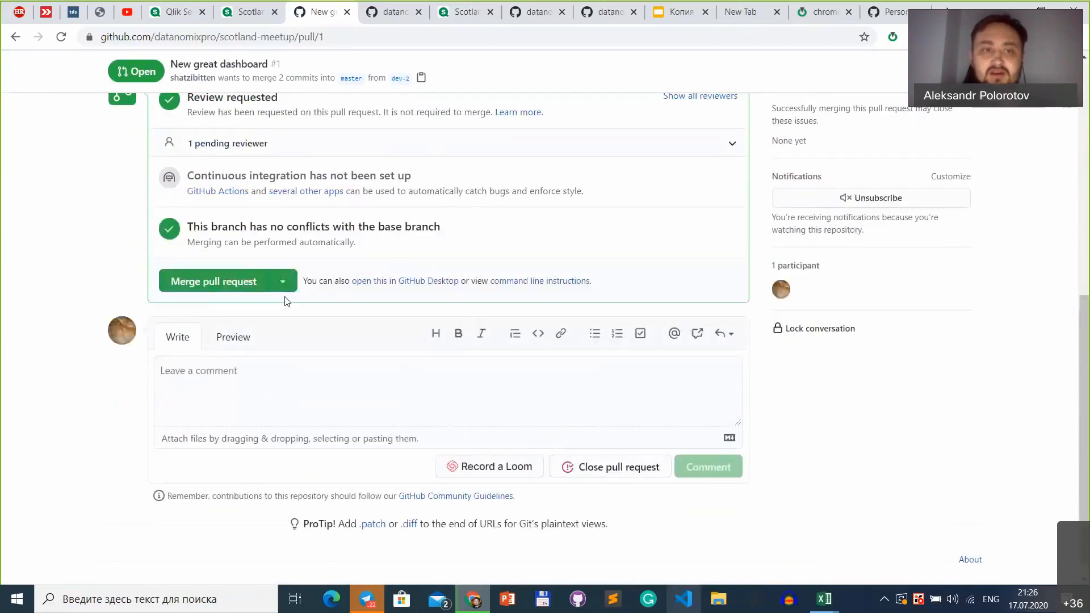
pyautogui.scroll(1, 287, 300)
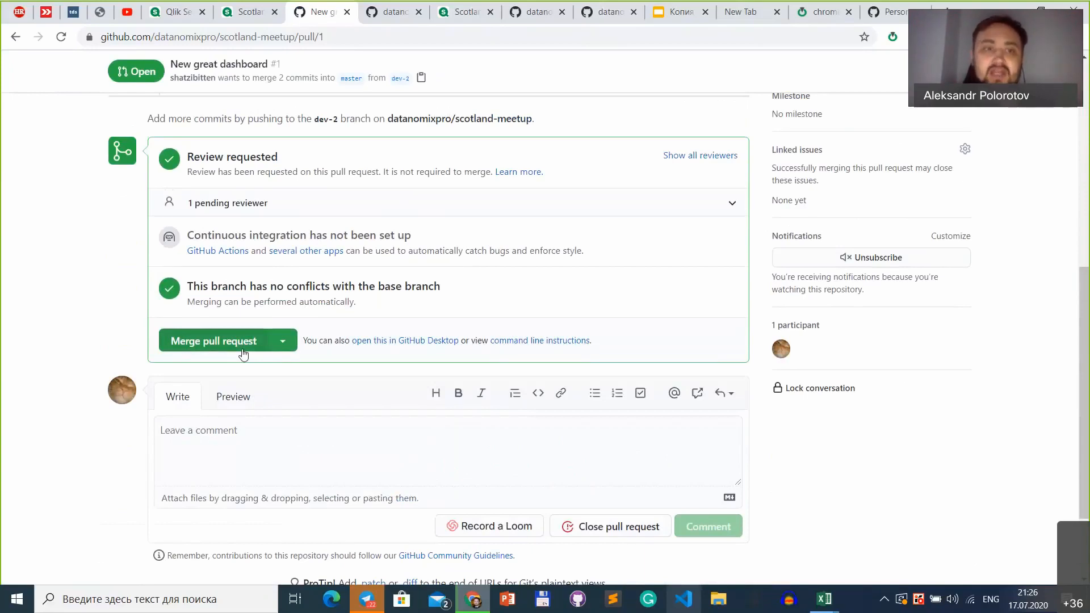
# Step: Merge the pull request into master with the commit title "The first merge"
pyautogui.click(243, 353)
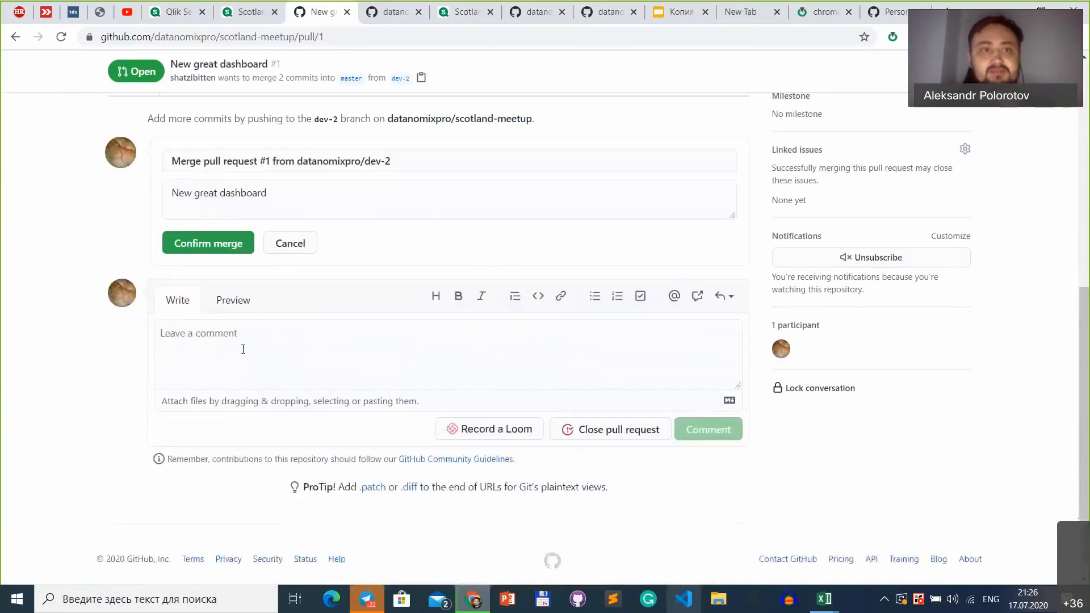
pyautogui.click(410, 158)
pyautogui.hotkey('ctrl', 'a')
pyautogui.write('Me')
pyautogui.press('BackSpace')
pyautogui.press('BackSpace')
pyautogui.write('The first ')
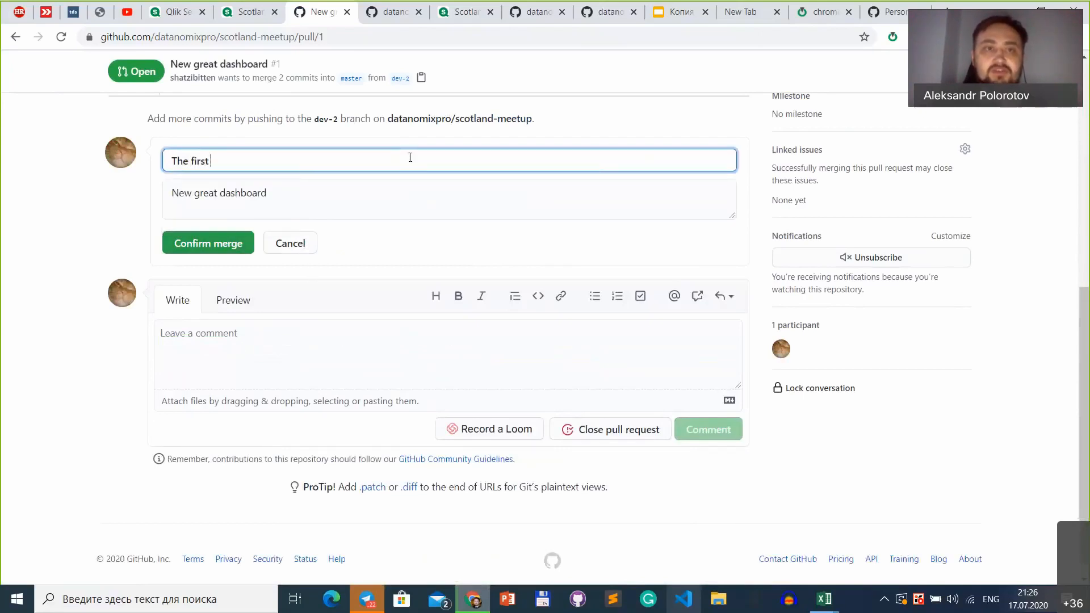
pyautogui.write('merge')
pyautogui.click(214, 250)
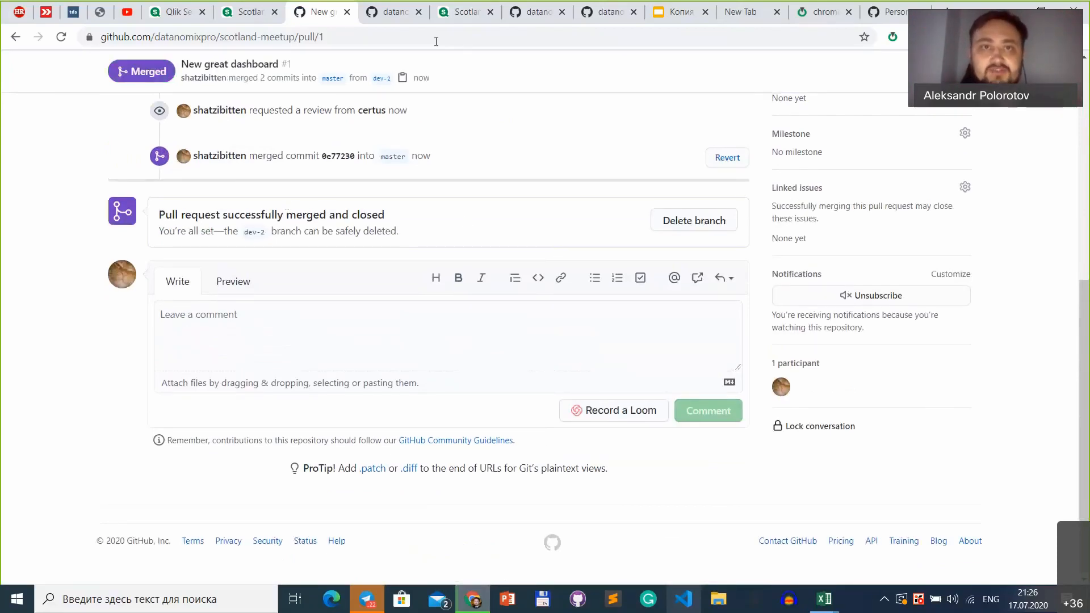
# Step: Switch to the original Scotland App, reload it and check the repository's commit list in Gitoqlik
pyautogui.click(450, 13)
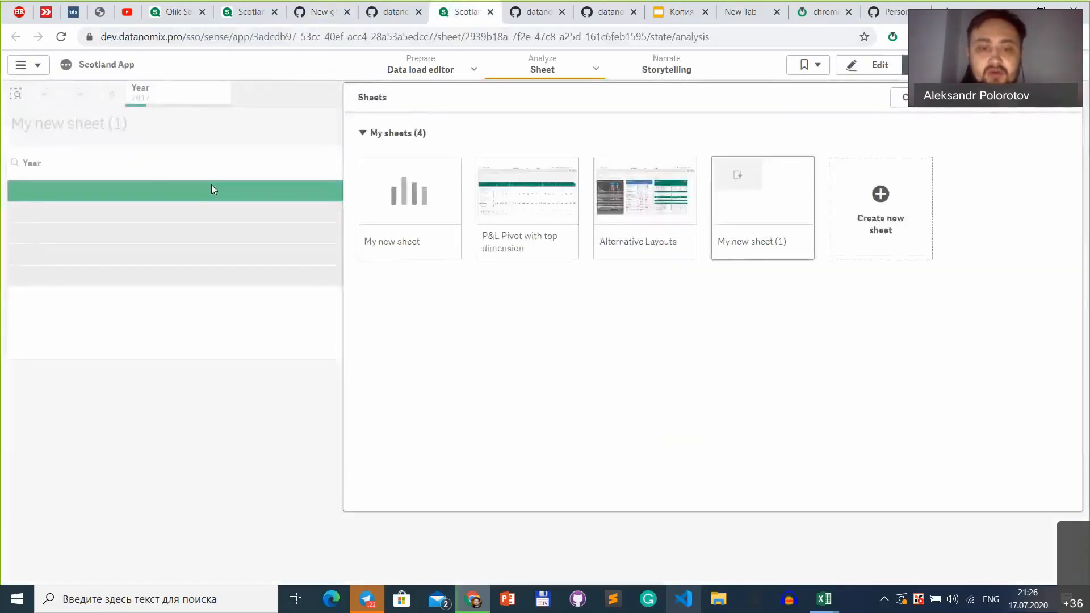
pyautogui.click(211, 188)
pyautogui.press('F5')
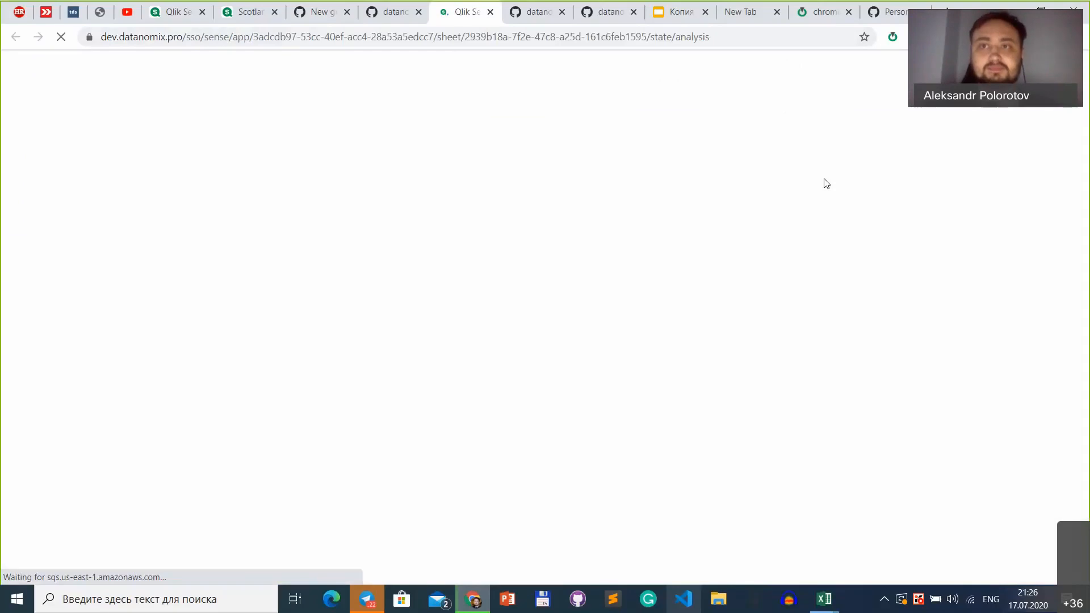
pyautogui.click(892, 37)
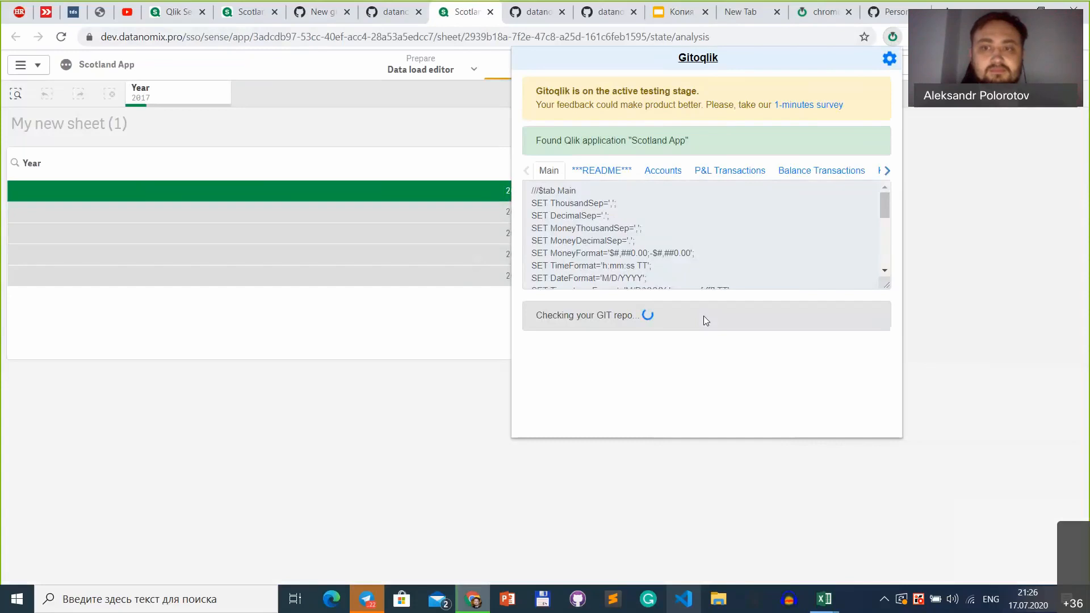
pyautogui.click(684, 366)
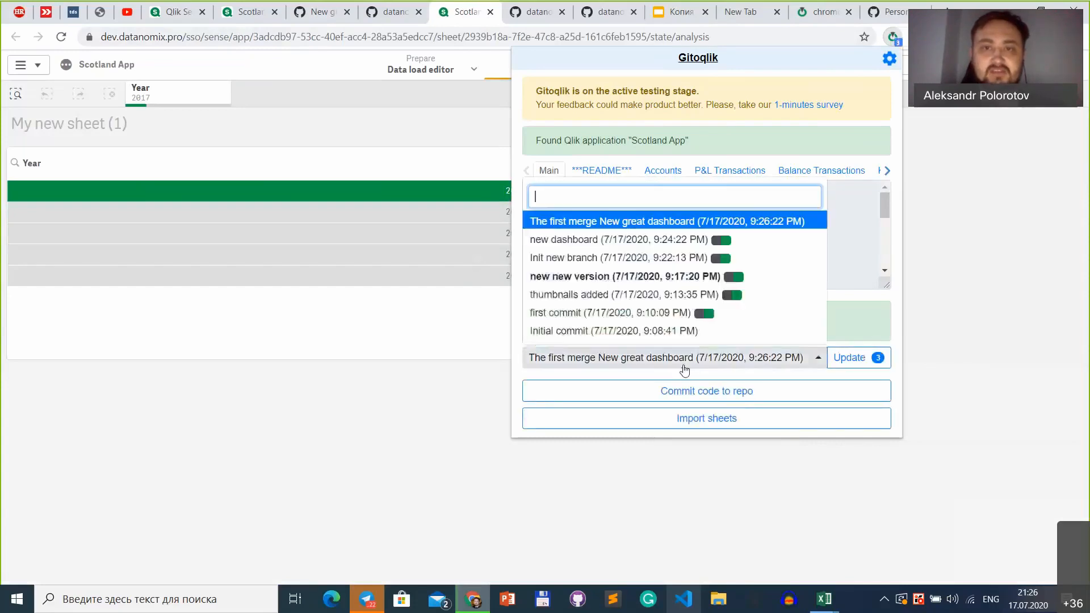
pyautogui.click(684, 370)
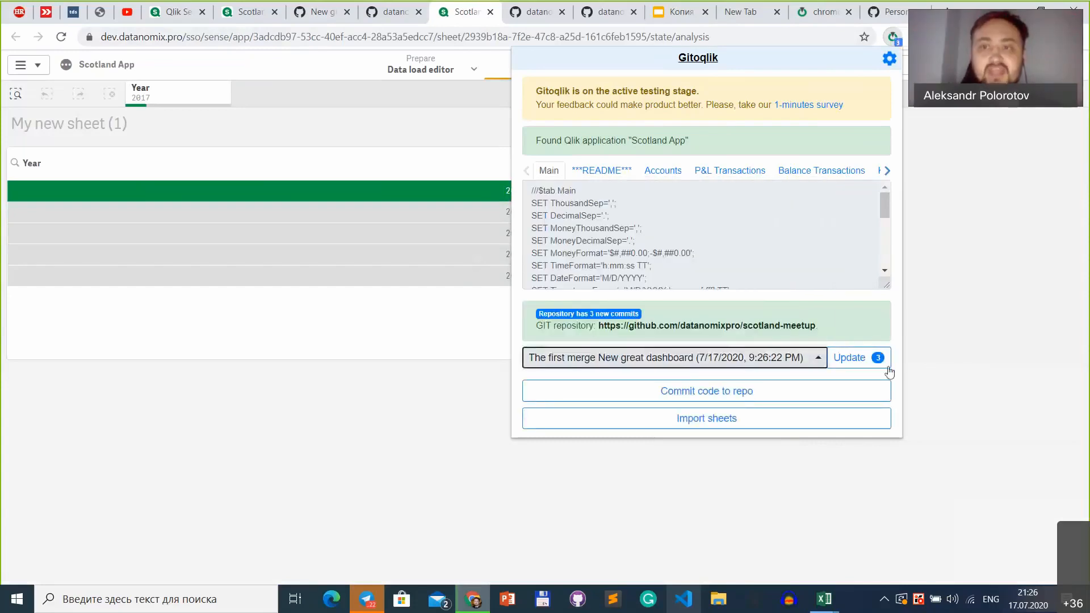
# Step: Update Scotland App from Git to the commit "The first merge New great dashboard" with Gitoqlik
pyautogui.click(785, 369)
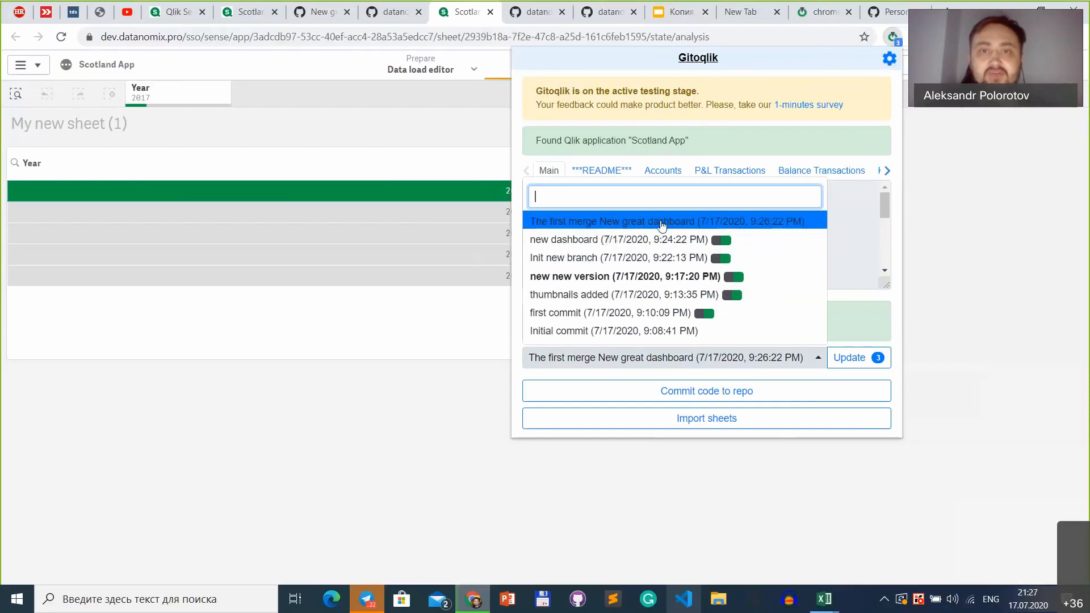
pyautogui.click(697, 223)
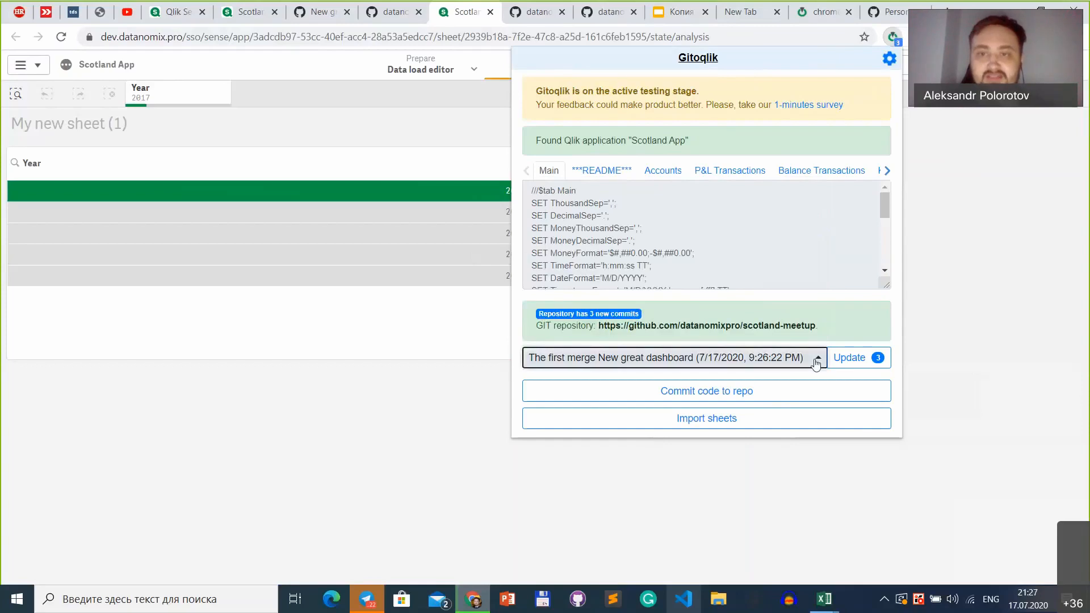
pyautogui.click(874, 361)
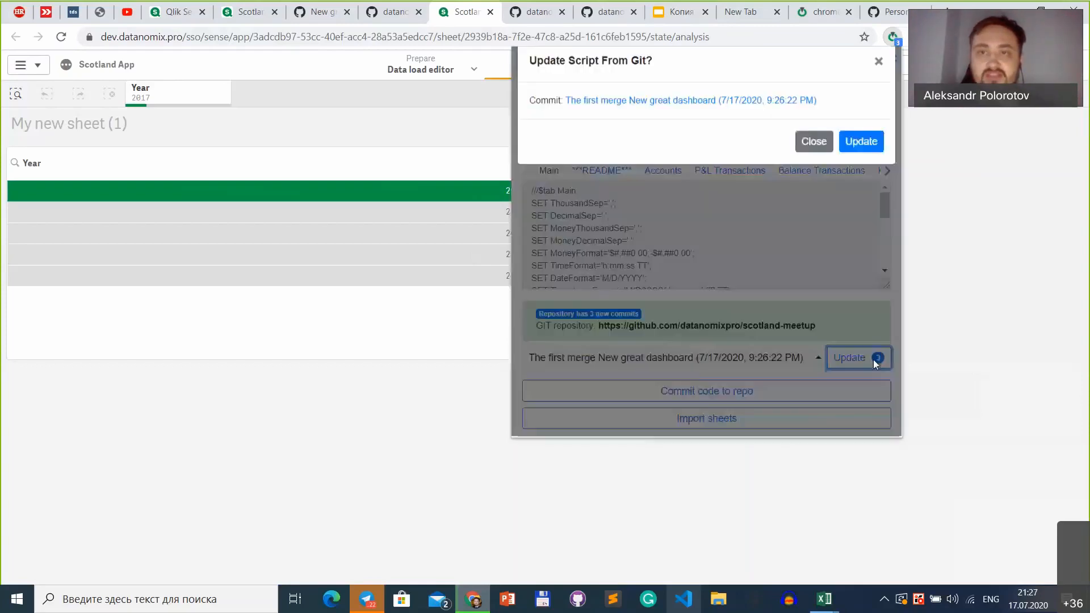
pyautogui.click(876, 154)
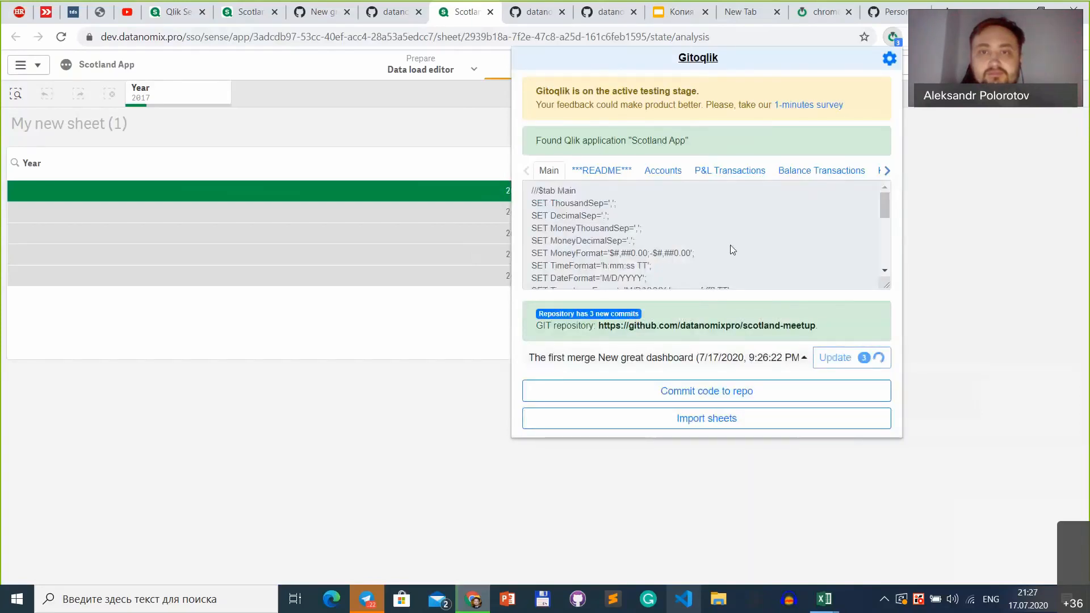
pyautogui.click(772, 212)
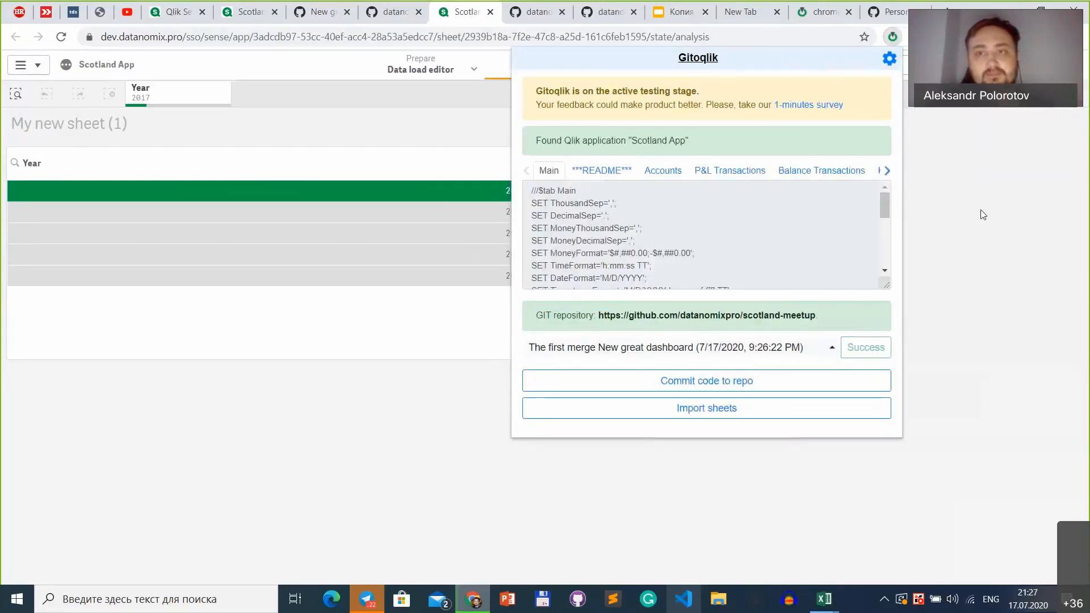
# Step: Close the extension and check Scotland App's list of sheets for the NEW GREAT DASHBOARD sheet
pyautogui.click(925, 65)
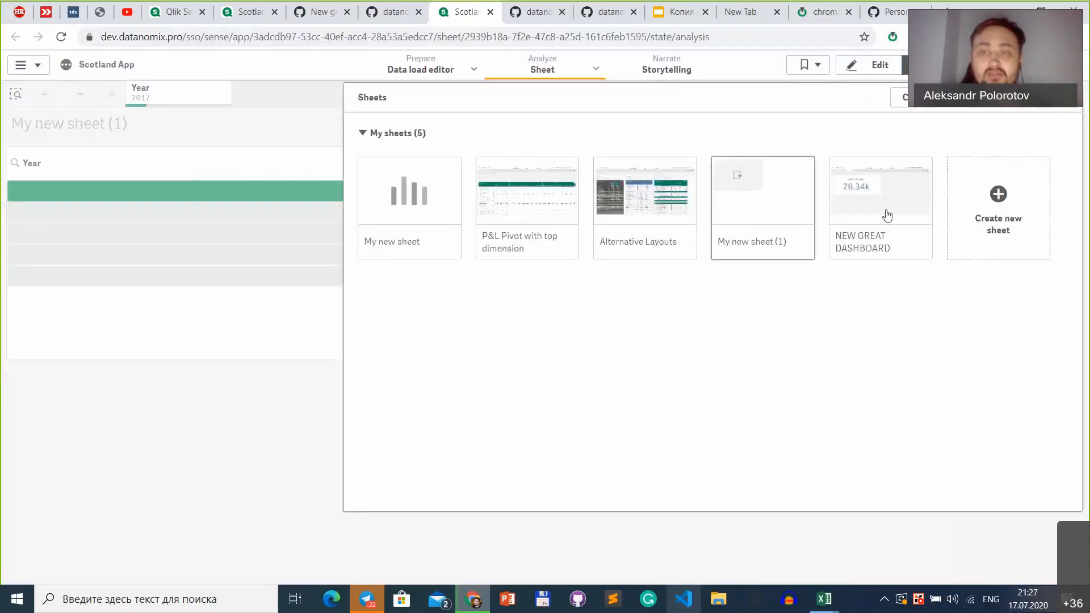
pyautogui.moveTo(879, 181)
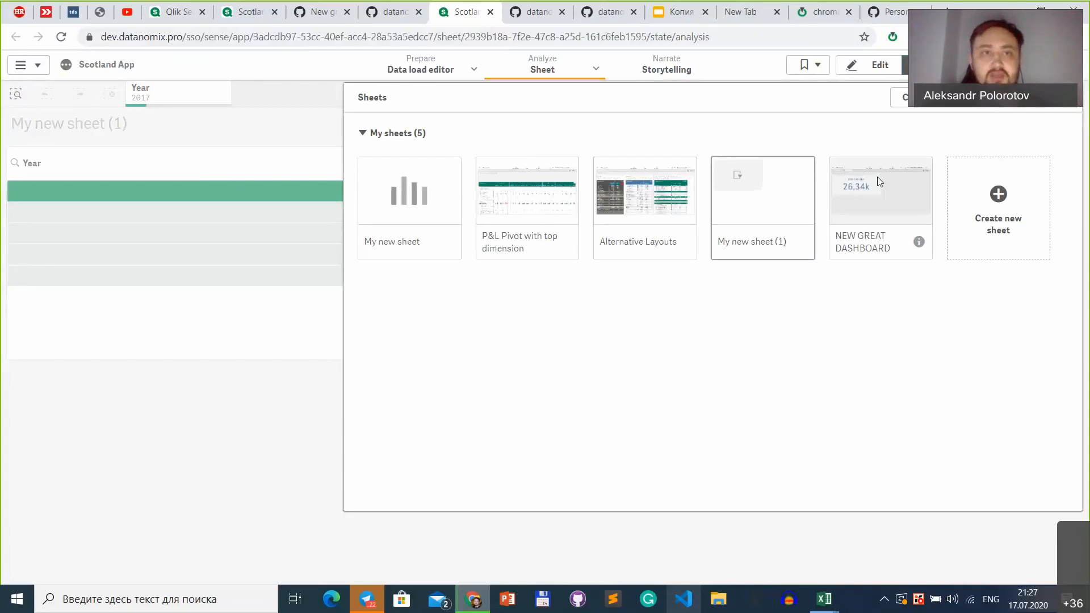
# Step: Open the NEW GREAT DASHBOARD sheet in Scotland App to view its contents
pyautogui.click(879, 181)
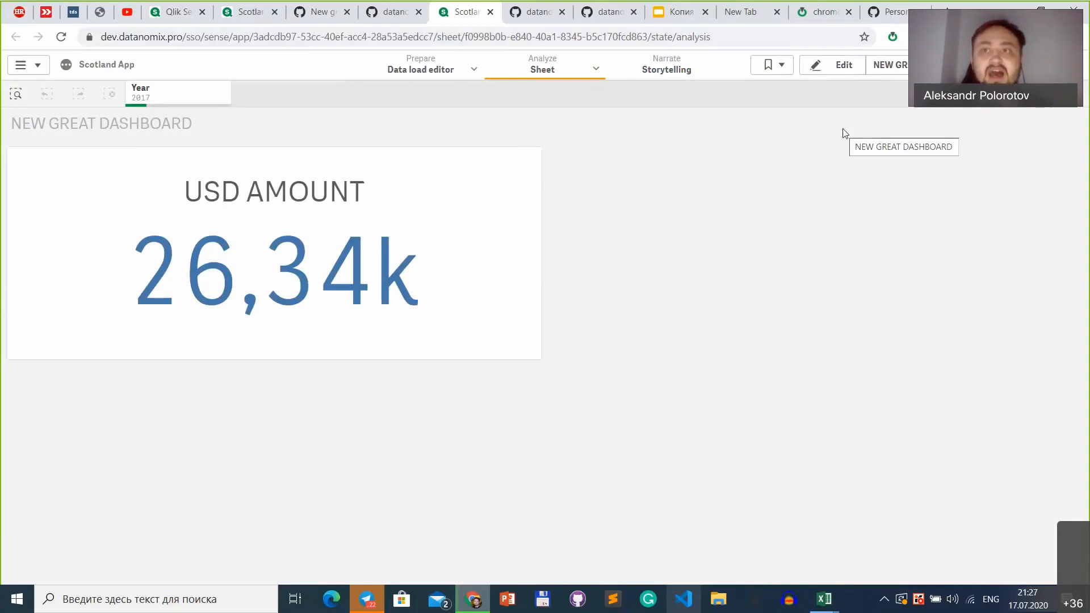
# Step: Switch to the scotland-meetup repository on GitHub and draft a new issue titled "BUG" with the comment "PLEASE FIX IT"
pyautogui.click(398, 12)
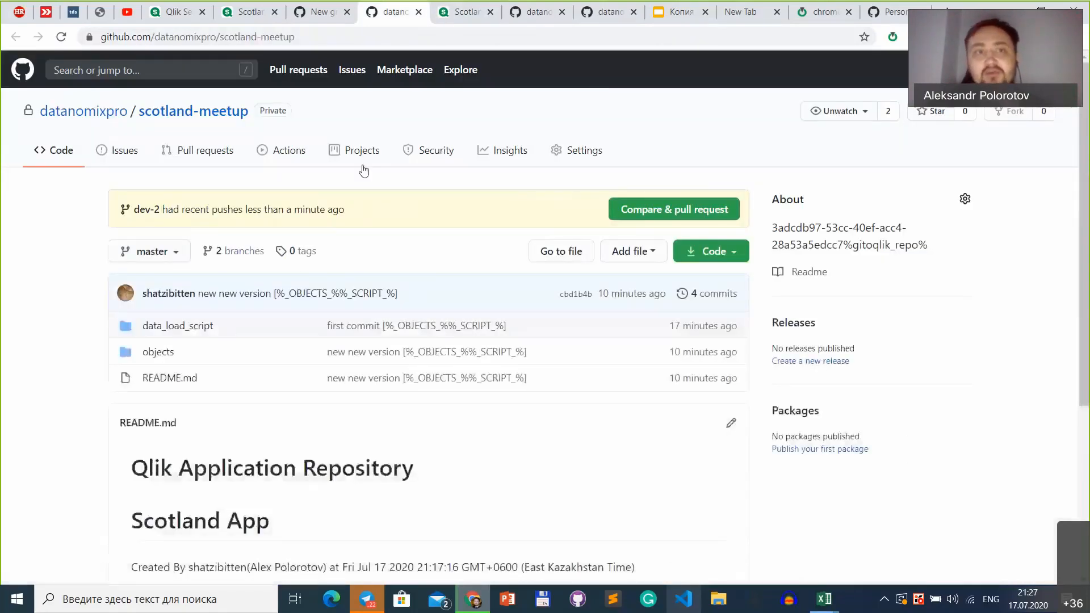
pyautogui.click(110, 152)
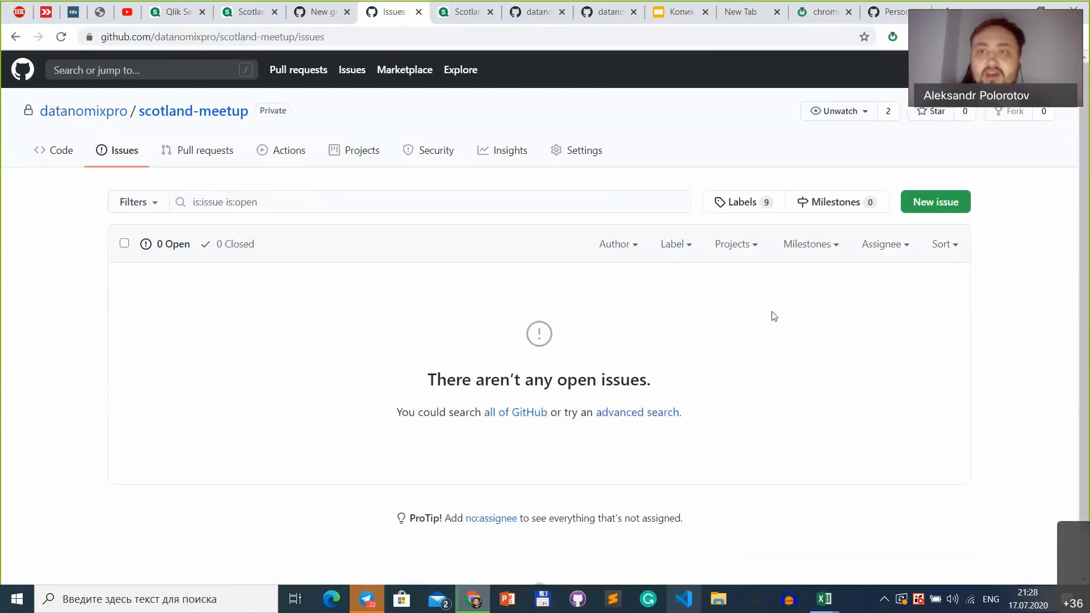
pyautogui.click(934, 208)
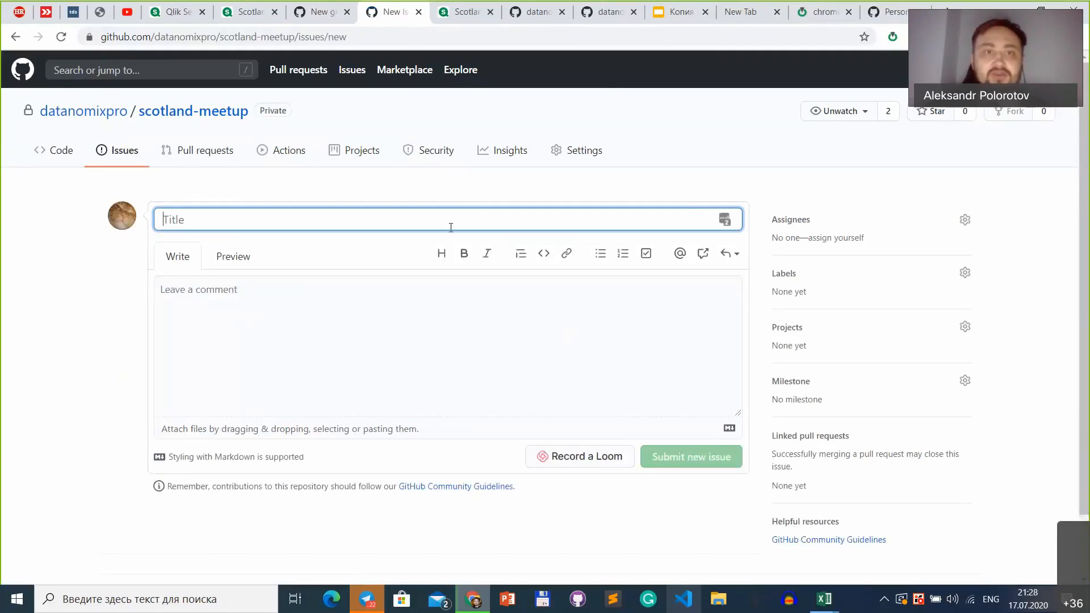
pyautogui.write('C')
pyautogui.press('BackSpace')
pyautogui.write('BUG')
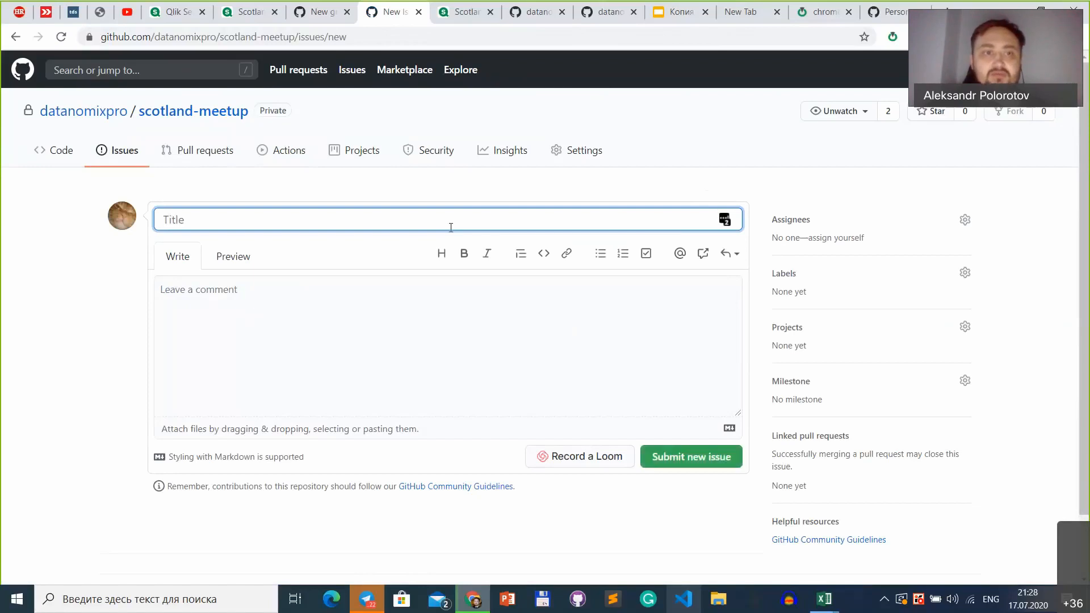
pyautogui.click(347, 322)
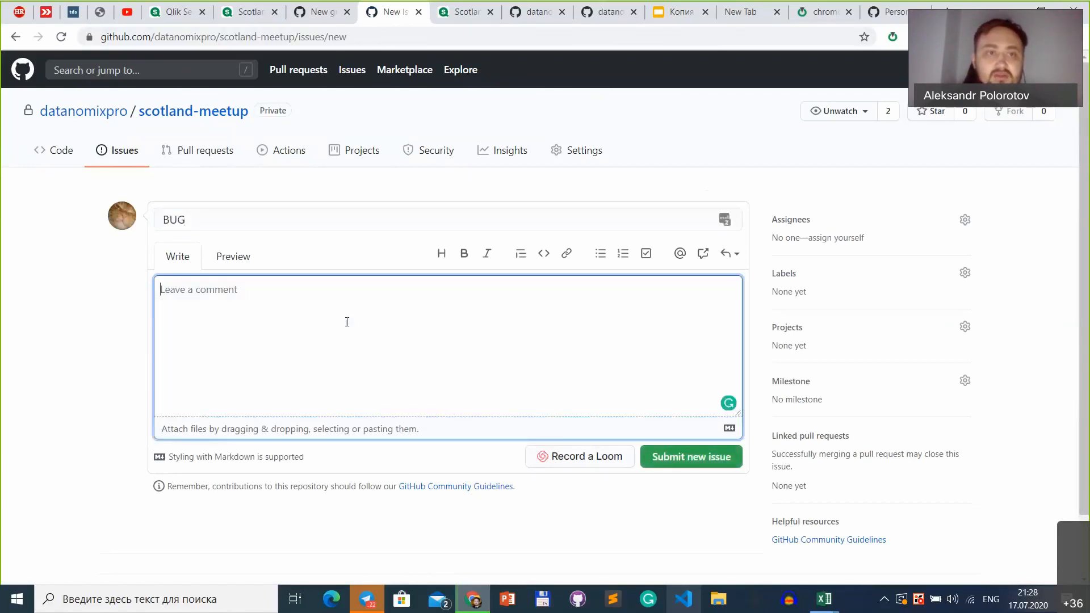
pyautogui.write('PLEASE FIX IT')
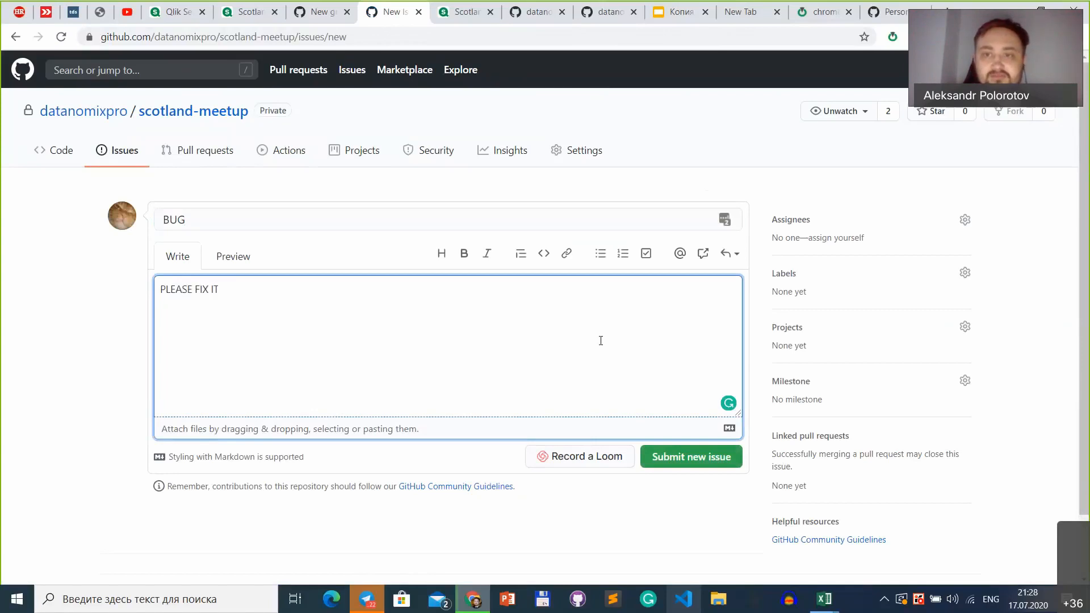
# Step: Add the bug label to the issue, submit it and highlight its issue number
pyautogui.click(966, 272)
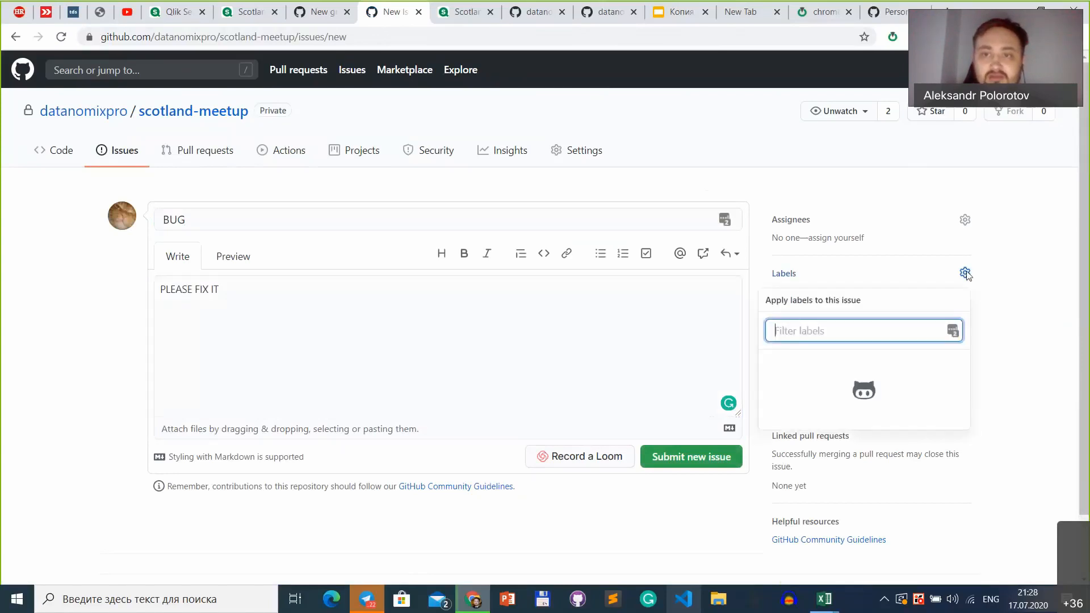
pyautogui.click(812, 385)
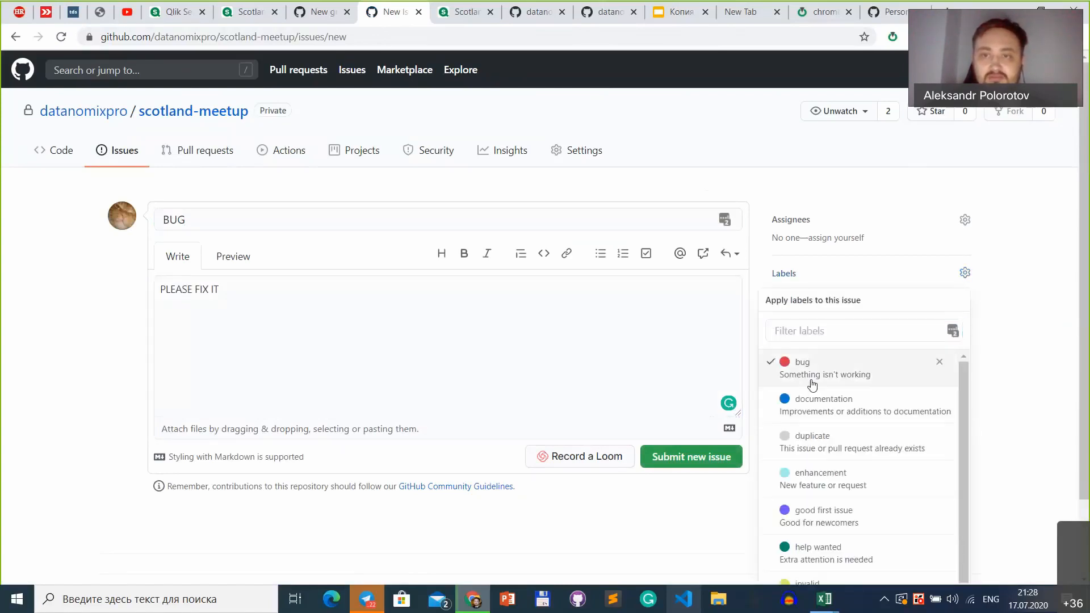
pyautogui.click(1043, 355)
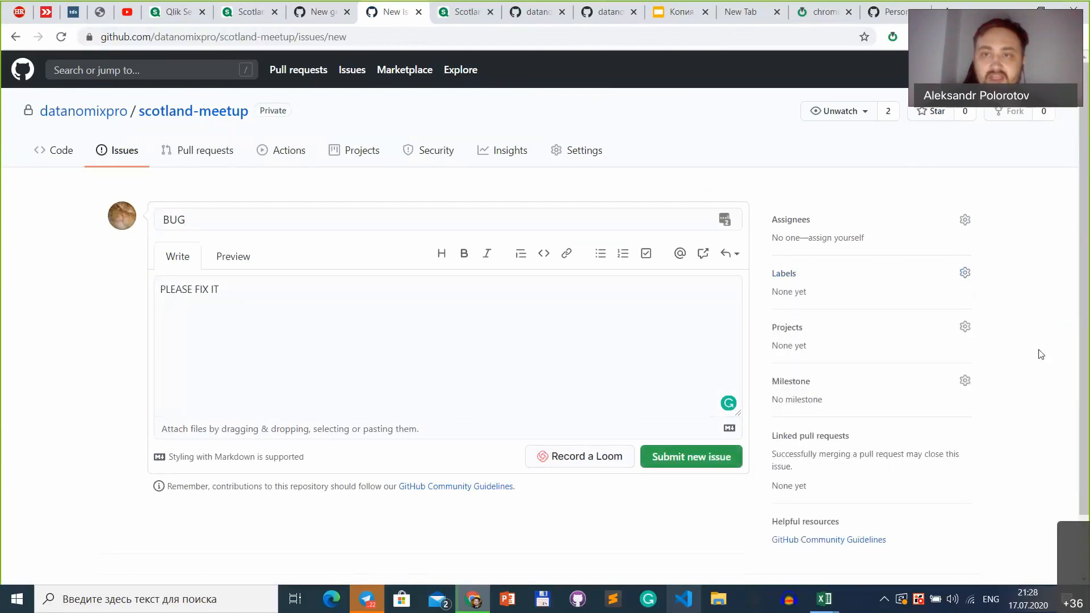
pyautogui.click(684, 462)
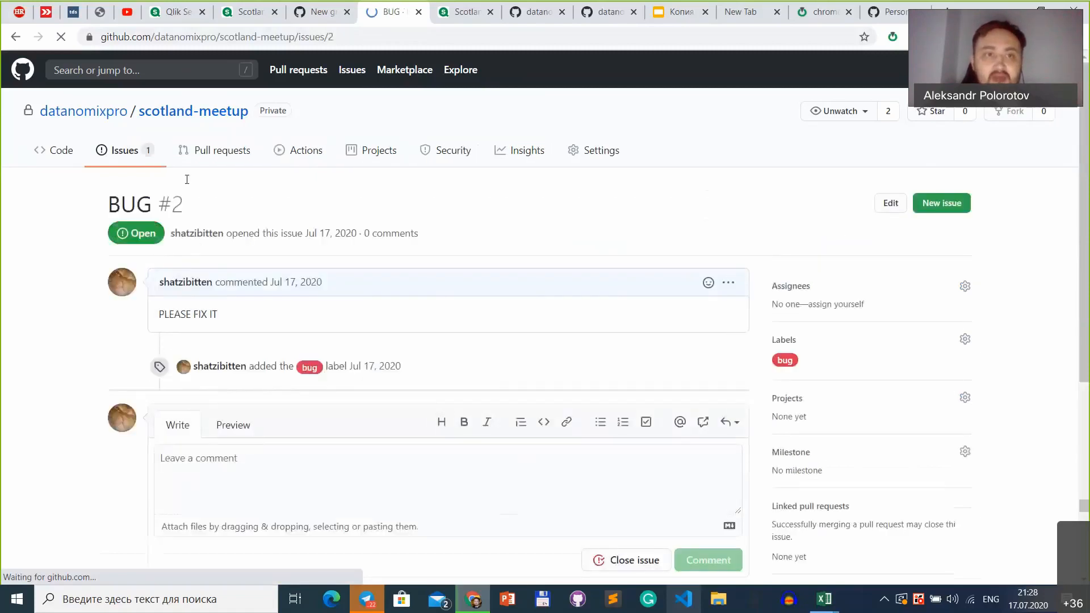
pyautogui.moveTo(189, 206); pyautogui.dragTo(162, 210)
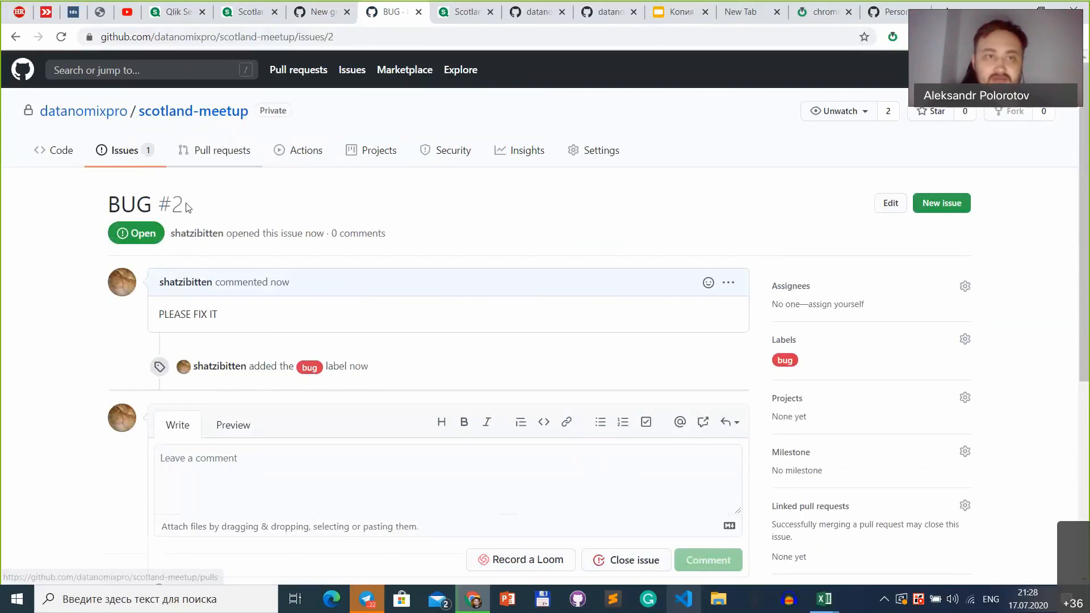
pyautogui.moveTo(185, 204); pyautogui.dragTo(159, 206)
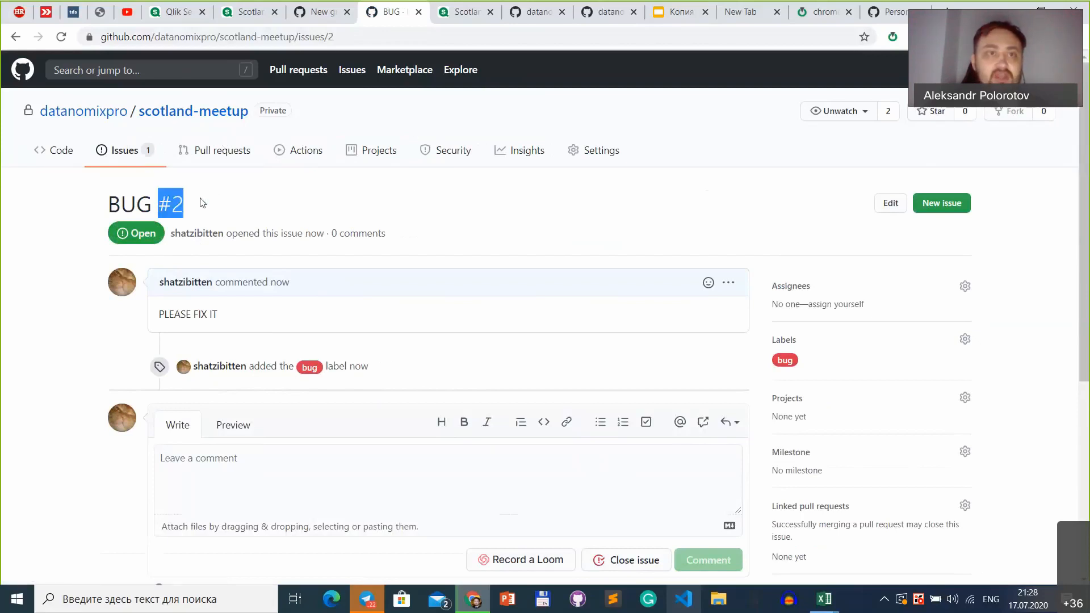
# Step: Switch to Scotland App(1) and delete the sheet "My new sheet"
pyautogui.click(262, 23)
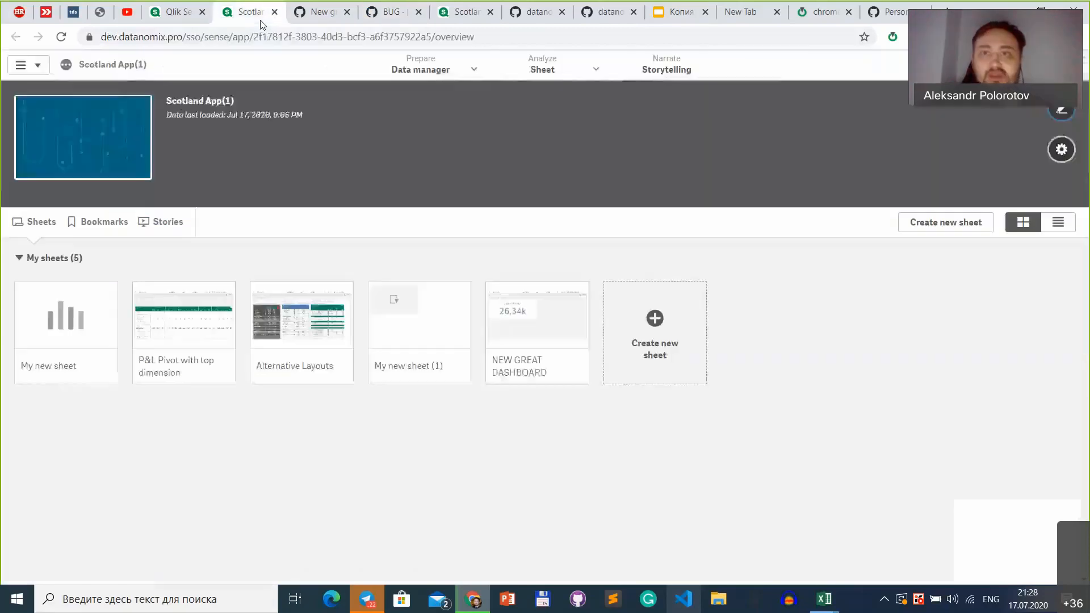
pyautogui.rightClick(441, 332)
pyautogui.click(517, 459)
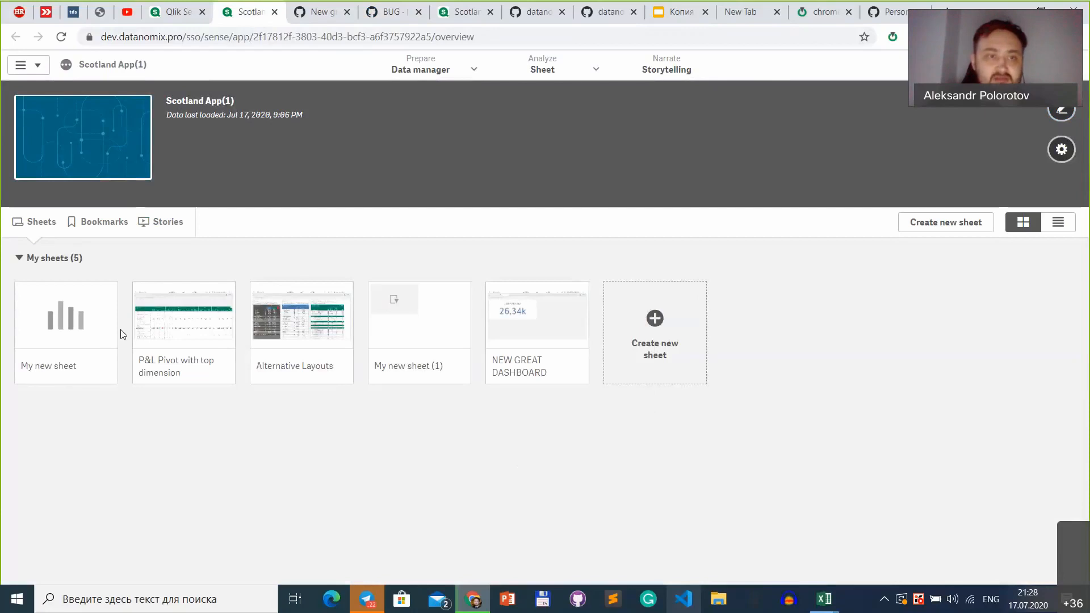
pyautogui.rightClick(54, 318)
pyautogui.click(129, 394)
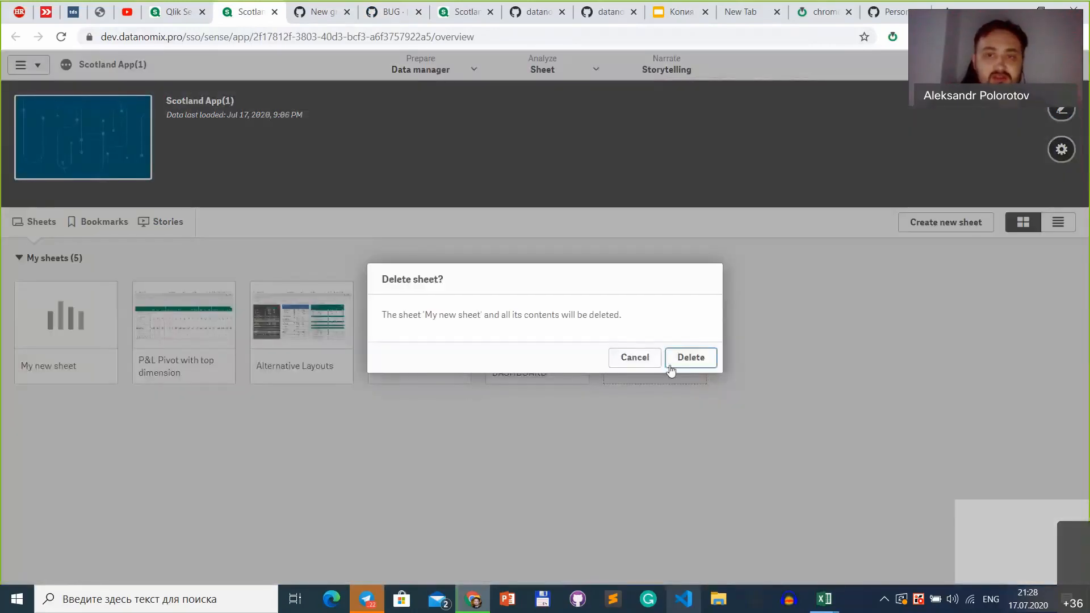
pyautogui.click(699, 360)
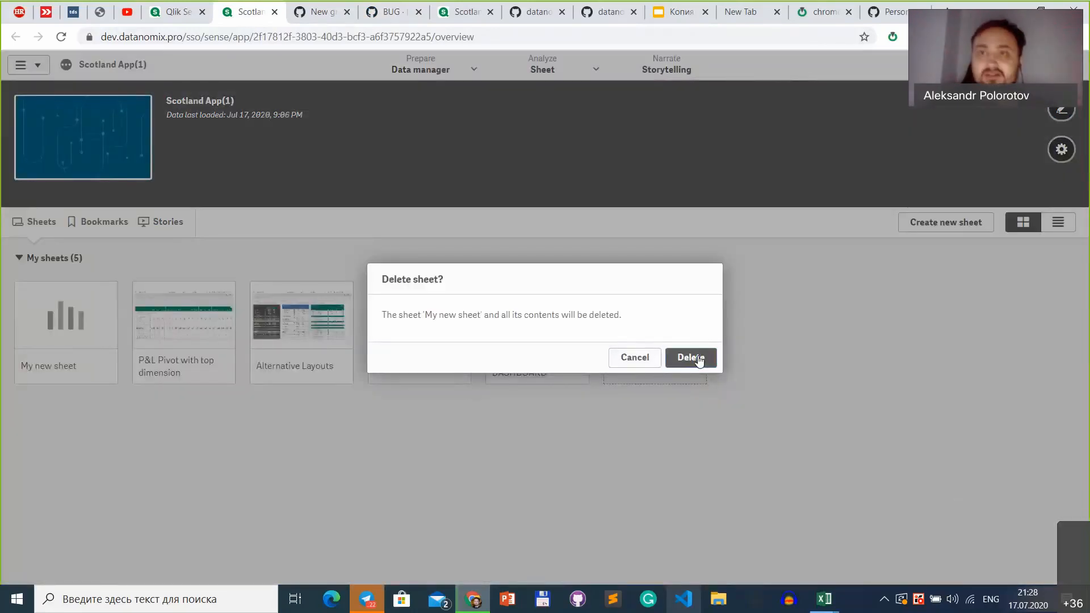
# Step: Commit only the app objects to the repository with Gitoqlik, using the message "#2 fixed"
pyautogui.click(893, 37)
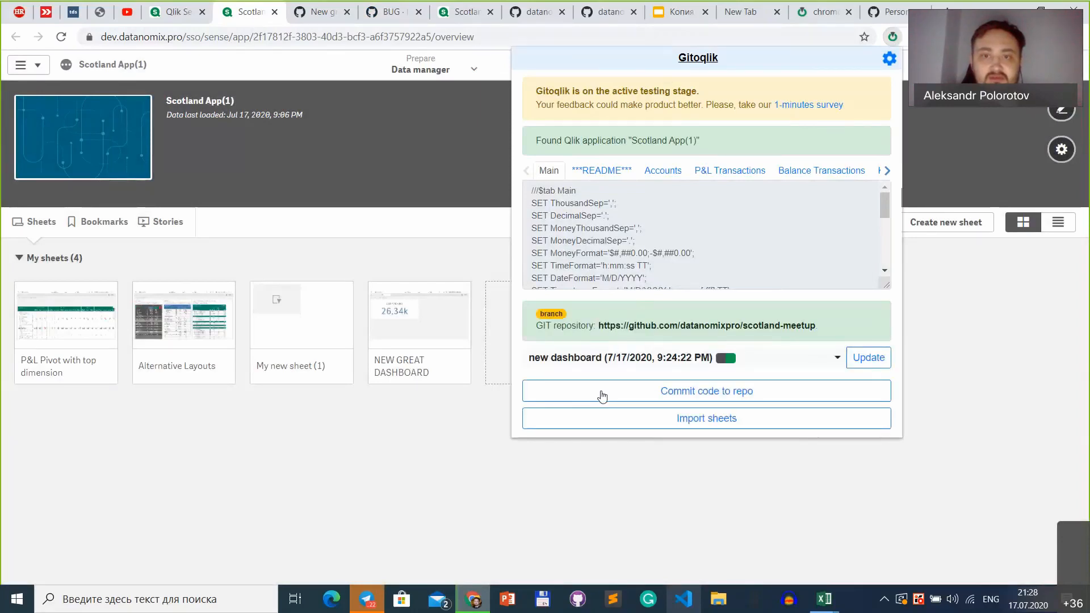
pyautogui.click(601, 395)
pyautogui.write('#2')
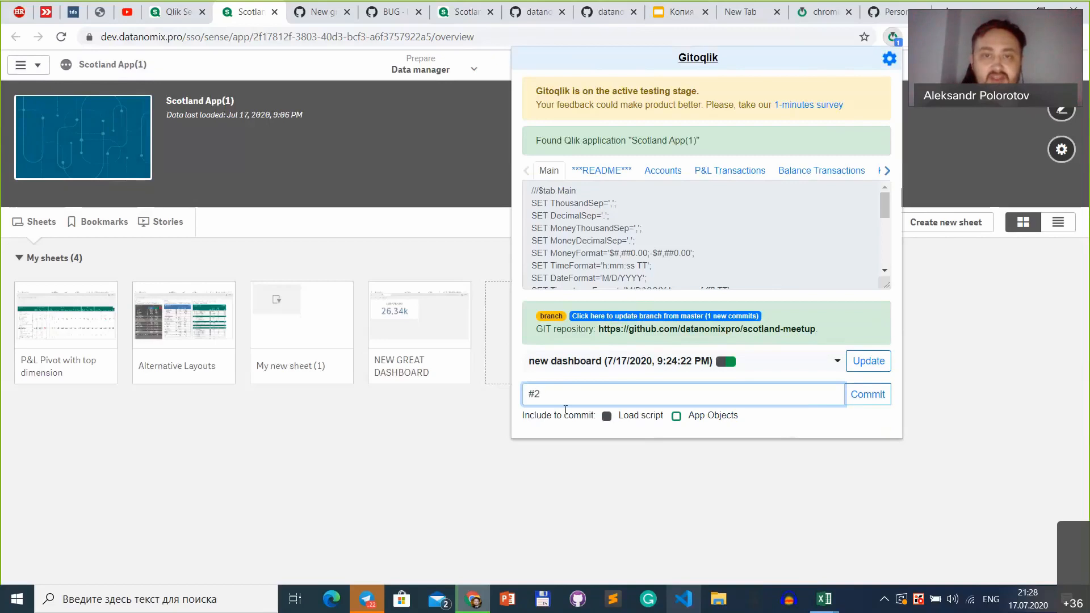
pyautogui.click(707, 419)
pyautogui.click(665, 391)
pyautogui.write('fixed')
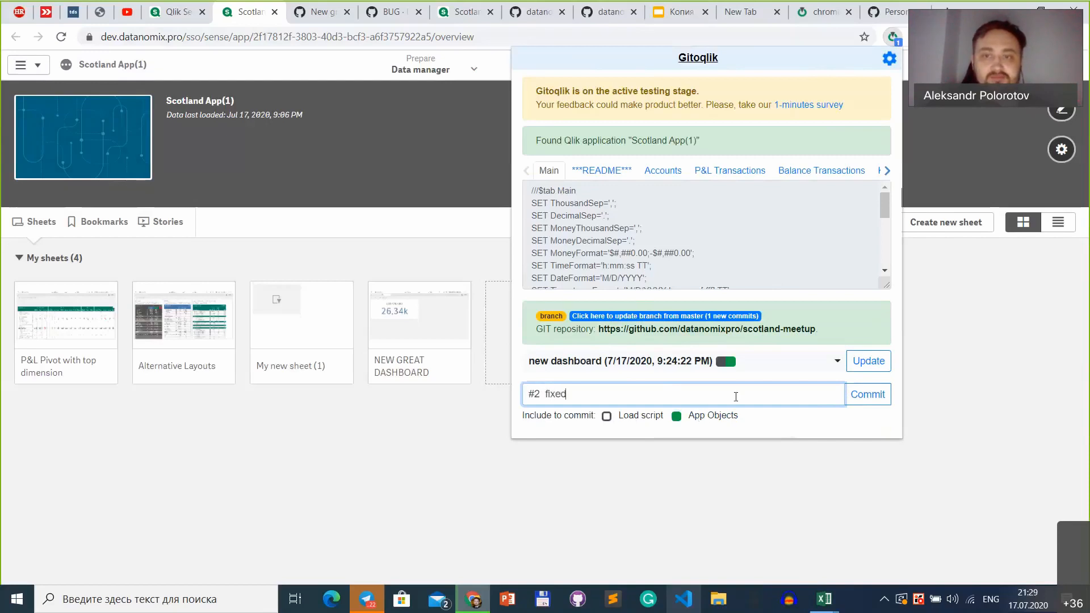
pyautogui.moveTo(541, 393); pyautogui.dragTo(495, 393)
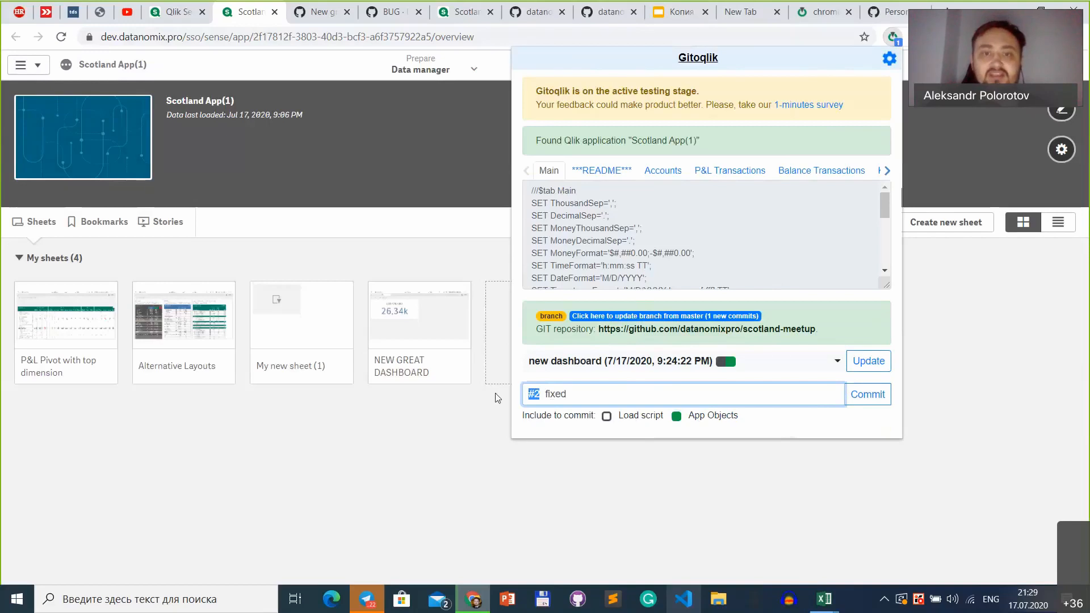
pyautogui.click(868, 397)
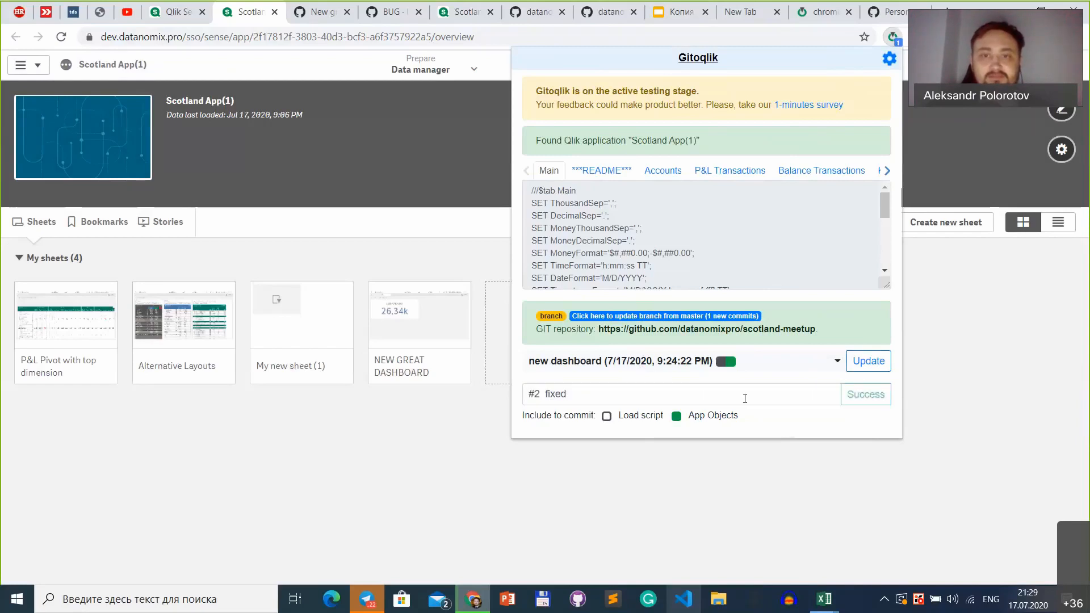
# Step: Open the BUG issue from the scotland-meetup repository's issues on GitHub and check the commit referencing it
pyautogui.click(700, 331)
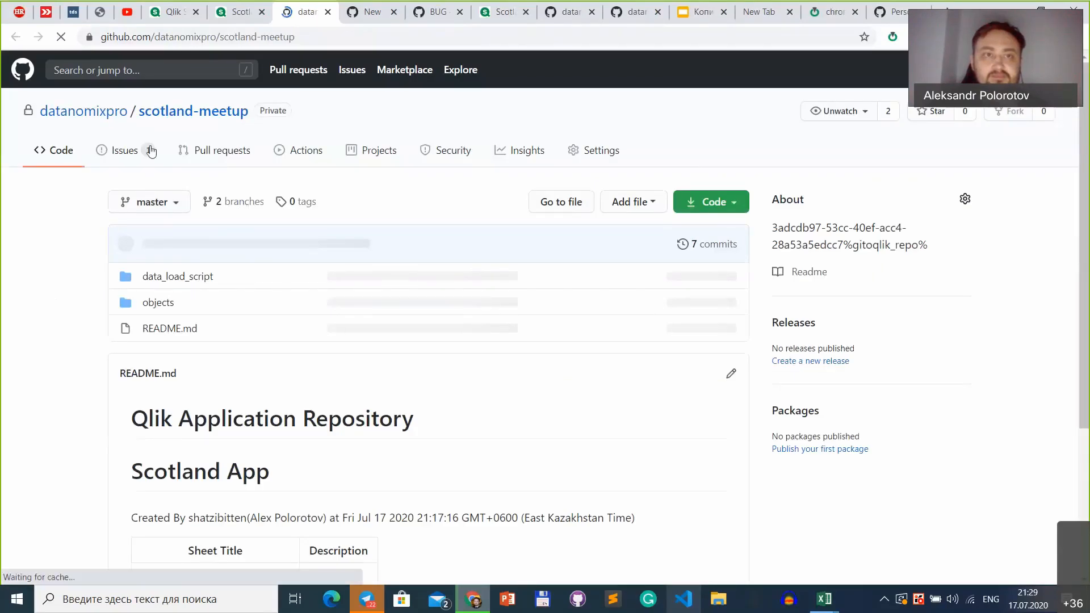
pyautogui.click(151, 151)
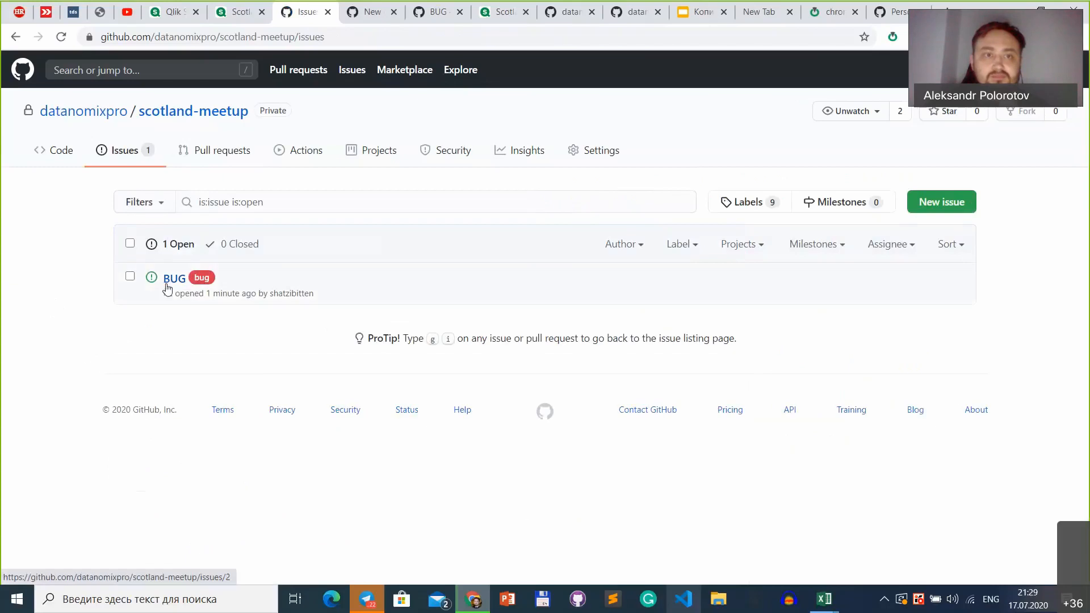
pyautogui.moveTo(168, 288)
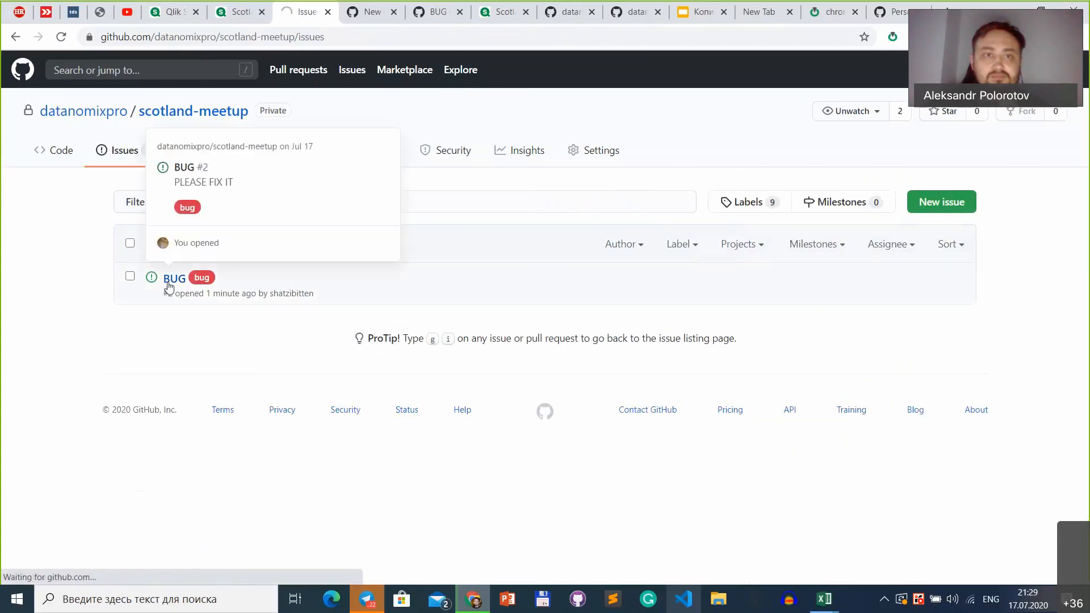
pyautogui.scroll(-2, 294, 397)
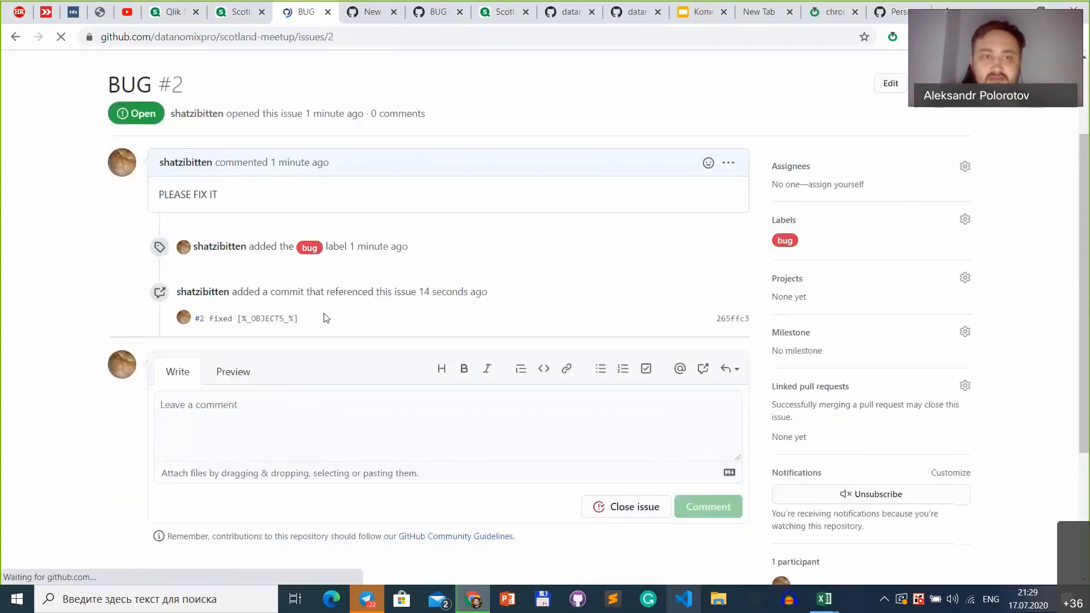
pyautogui.moveTo(207, 325); pyautogui.dragTo(316, 411)
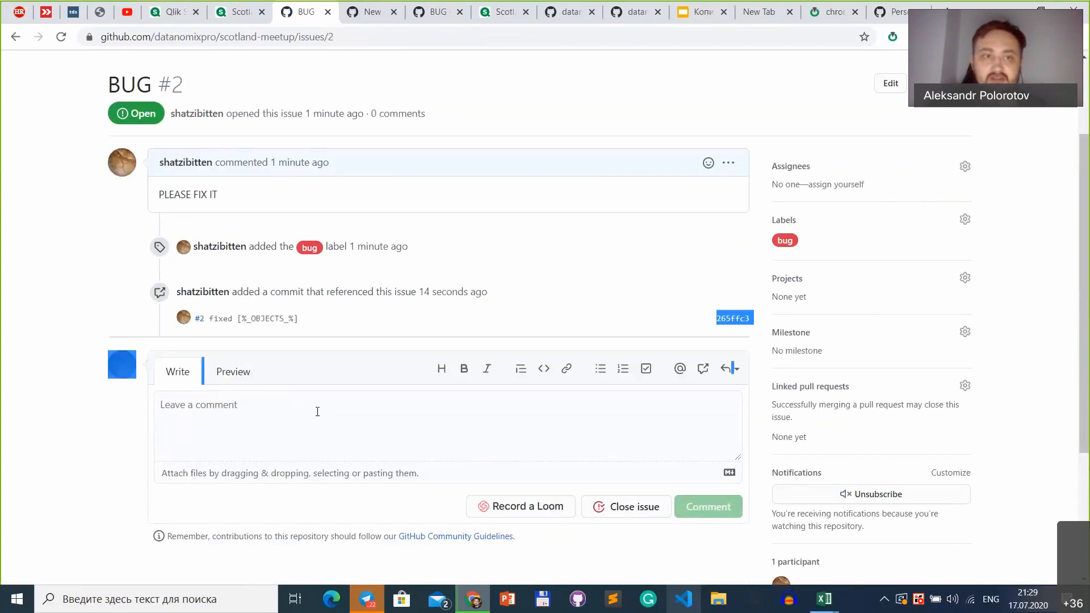
pyautogui.click(315, 474)
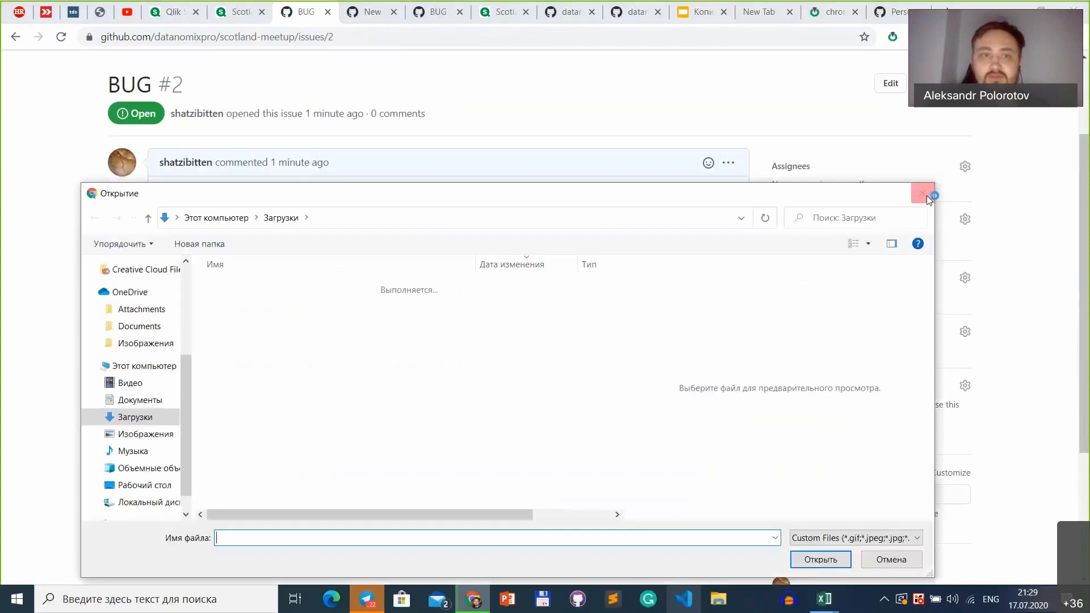
pyautogui.click(927, 196)
pyautogui.click(314, 404)
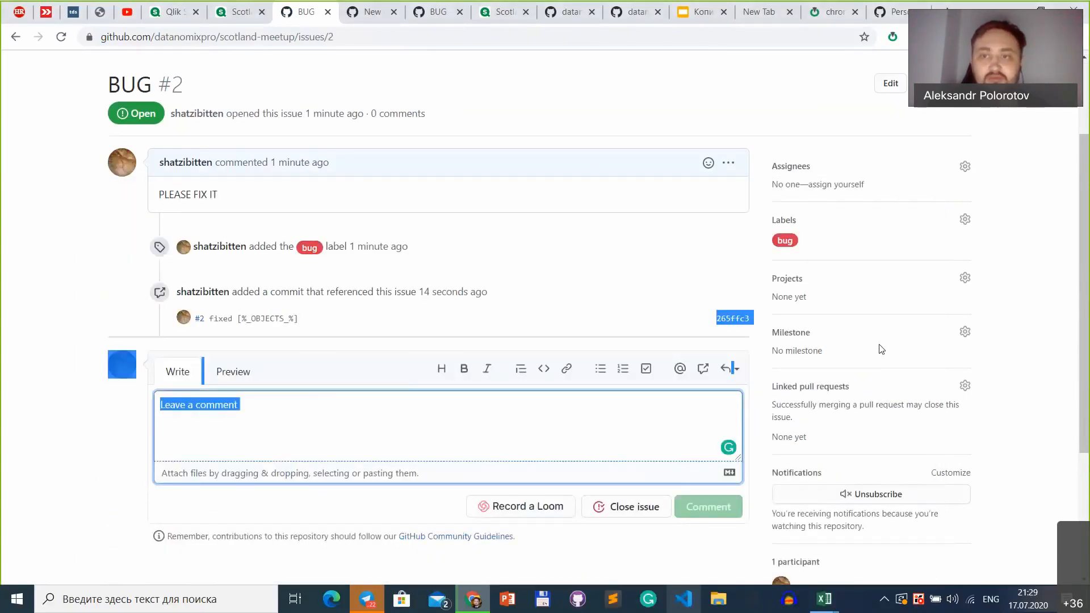
pyautogui.click(1045, 330)
pyautogui.scroll(-4, 640, 233)
# Step: Post the comment "Everything ok/" on the BUG issue and close the issue
pyautogui.click(638, 216)
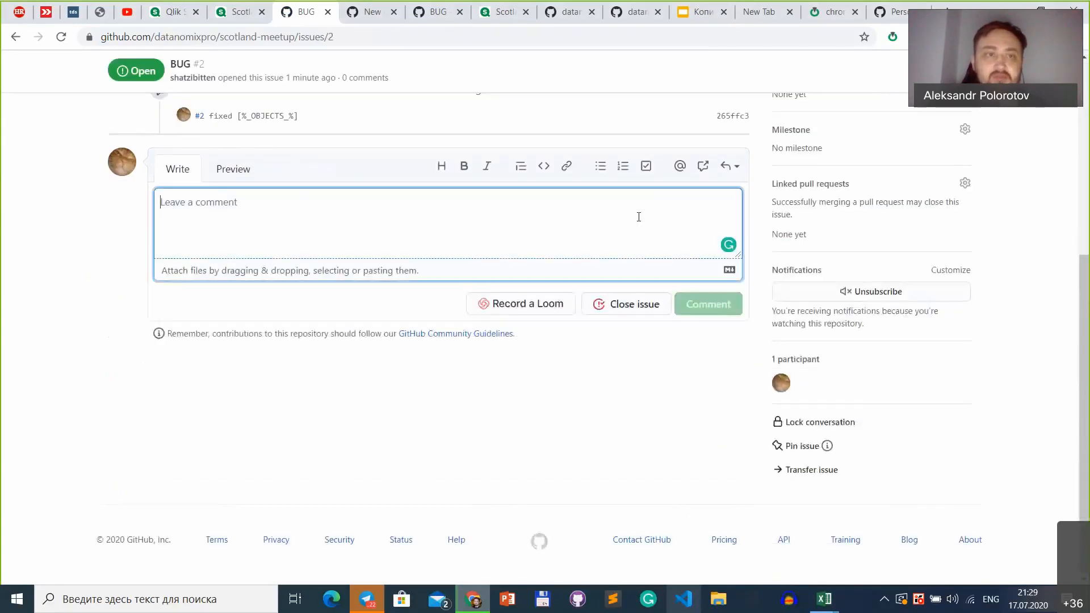
pyautogui.scroll(2, 641, 222)
pyautogui.write('T')
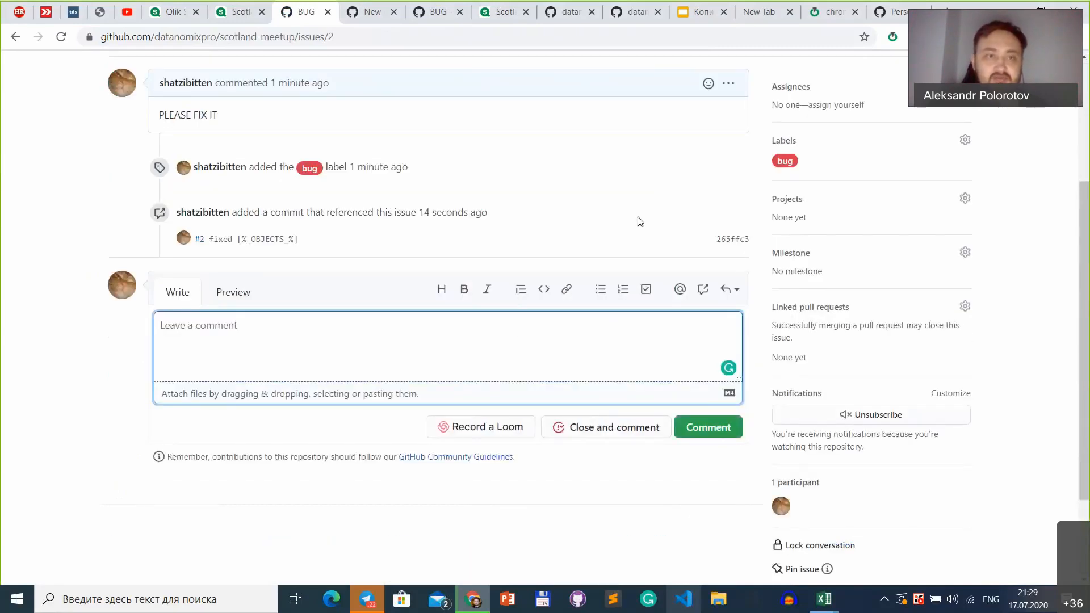
pyautogui.press('BackSpace')
pyautogui.write('A')
pyautogui.press('BackSpace')
pyautogui.write('Already do')
pyautogui.hotkey('ctrl', 'a')
pyautogui.press('BackSpace')
pyautogui.write('Everthing ok')
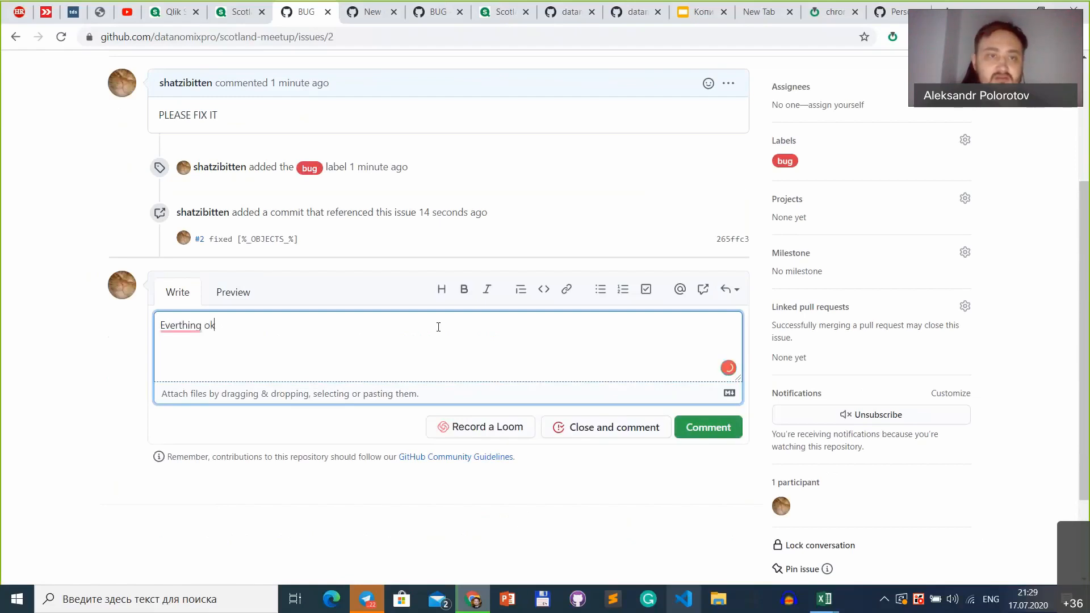
pyautogui.write('/')
pyautogui.write('y')
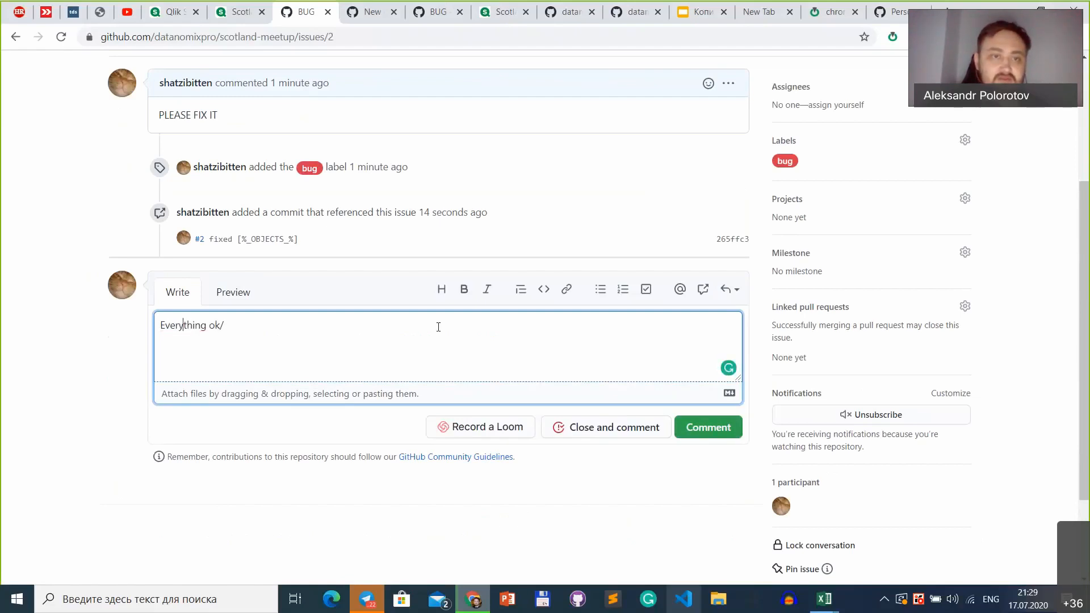
pyautogui.click(696, 427)
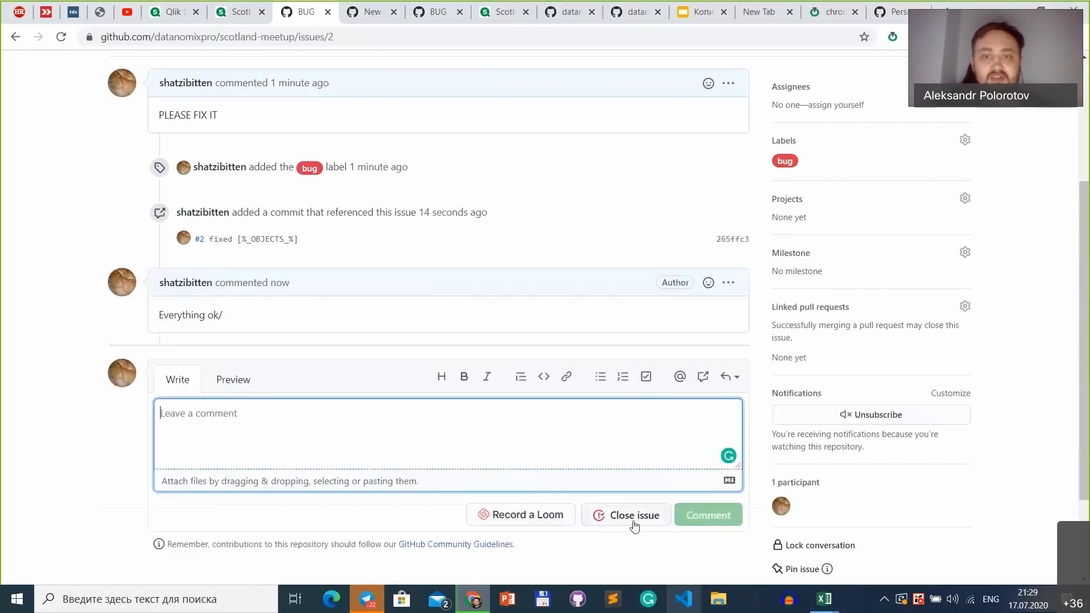
pyautogui.click(634, 515)
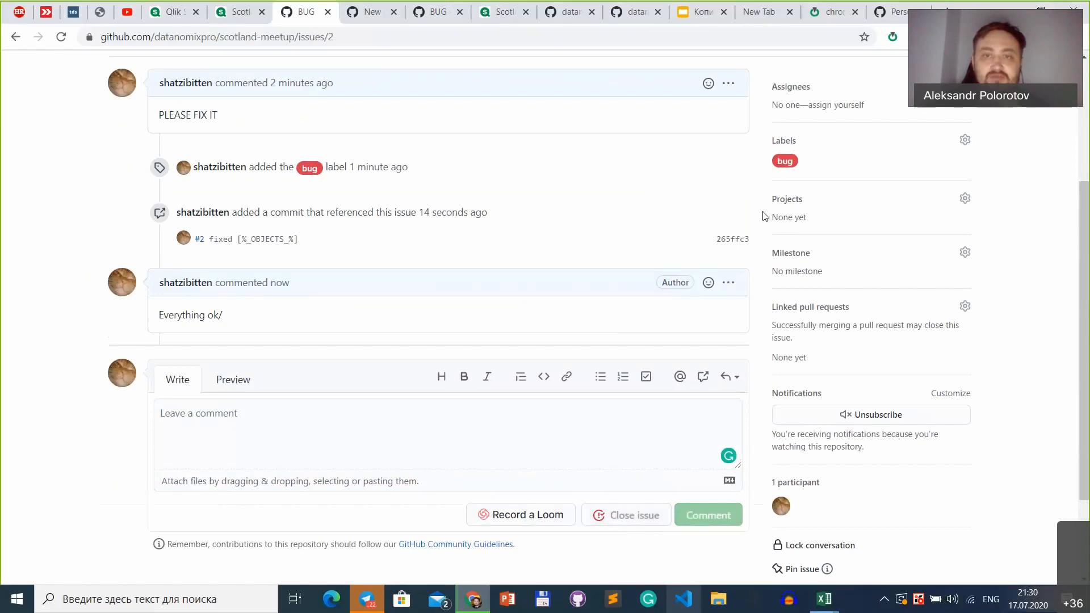
# Step: Check the closing entry in the BUG issue's timeline and the issue's status
pyautogui.moveTo(339, 376); pyautogui.dragTo(164, 368)
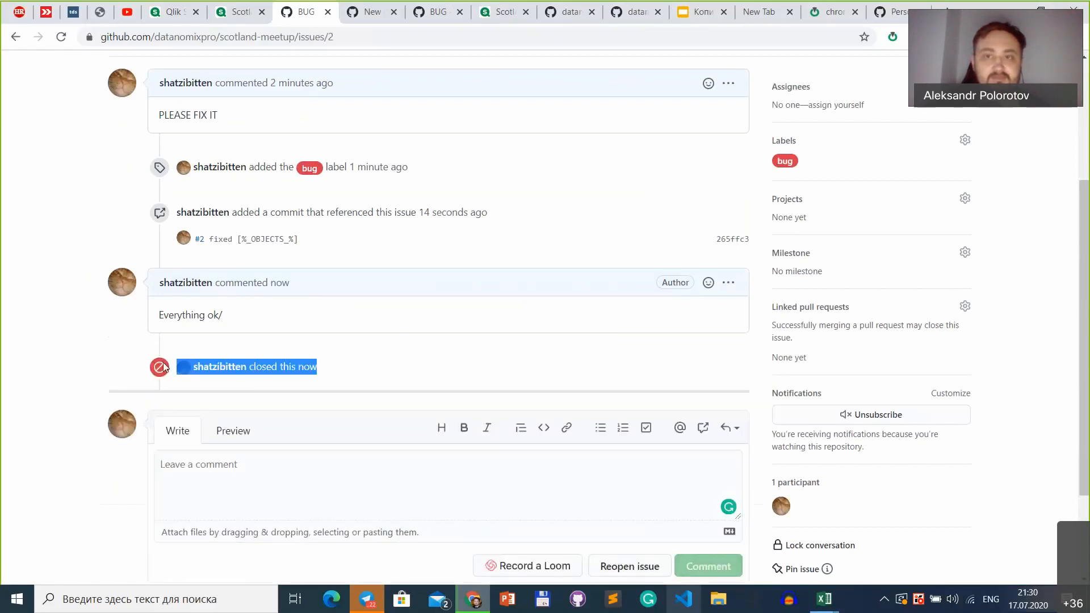
pyautogui.scroll(4, 163, 368)
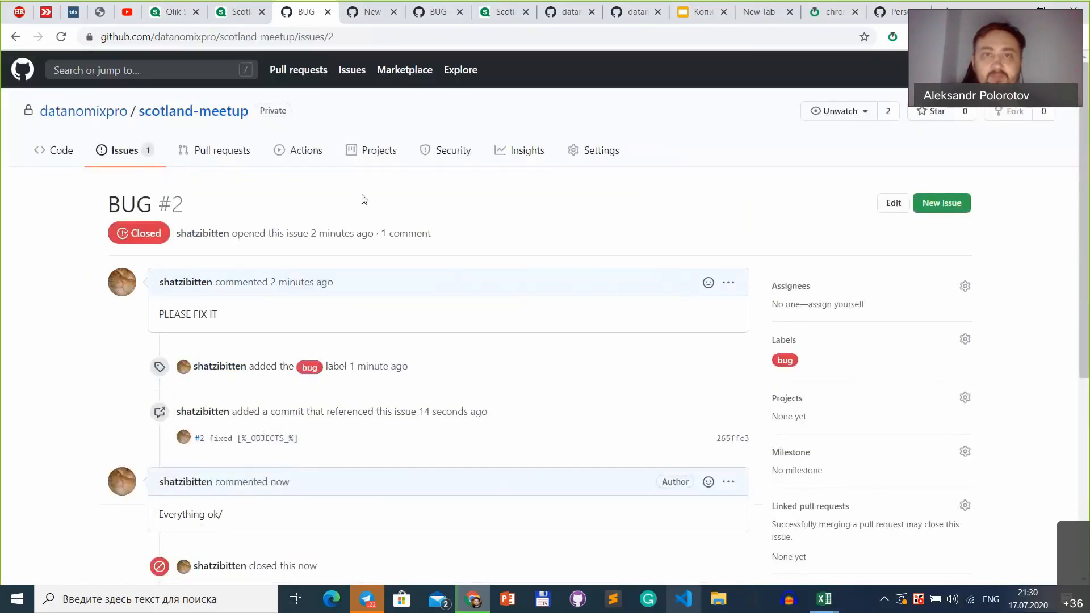
# Step: Switch to the Gitoqlik presentation in Google Slides and start the slideshow from the ROAD MAP slide
pyautogui.click(692, 16)
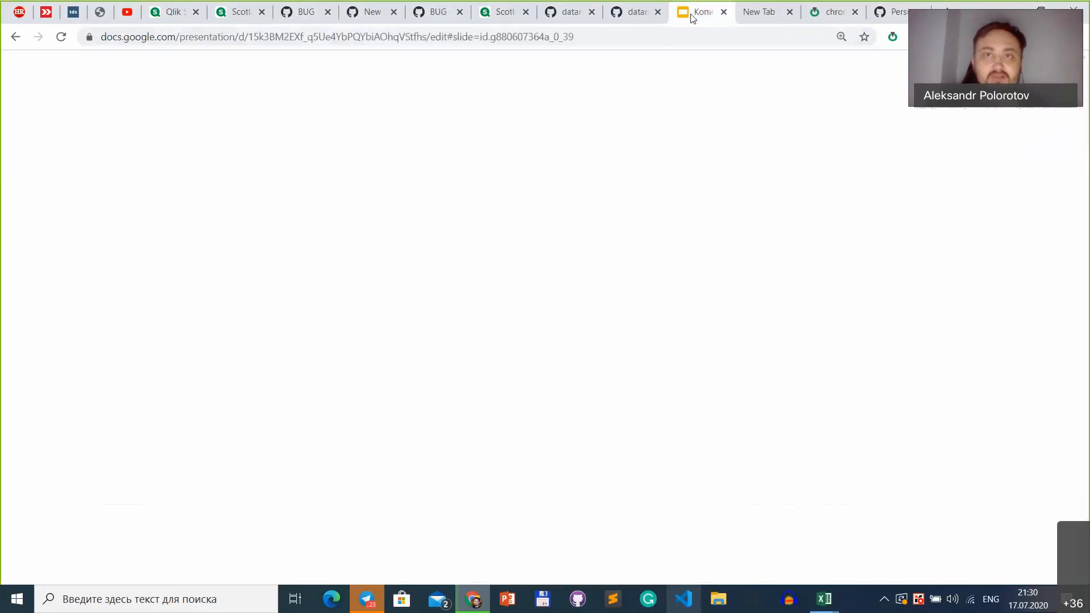
pyautogui.scroll(-2, 90, 425)
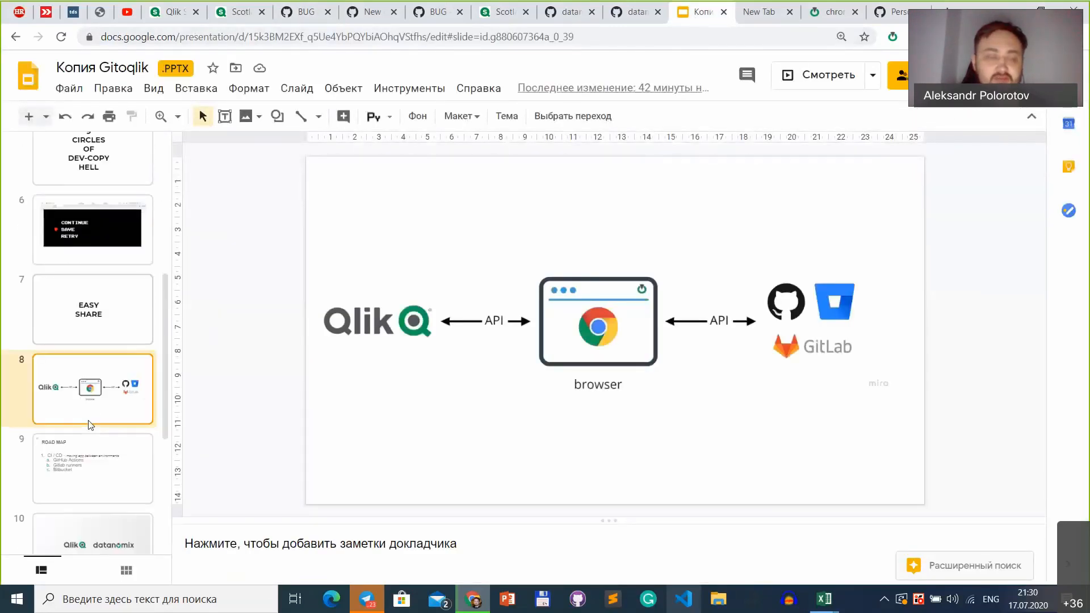
pyautogui.click(107, 462)
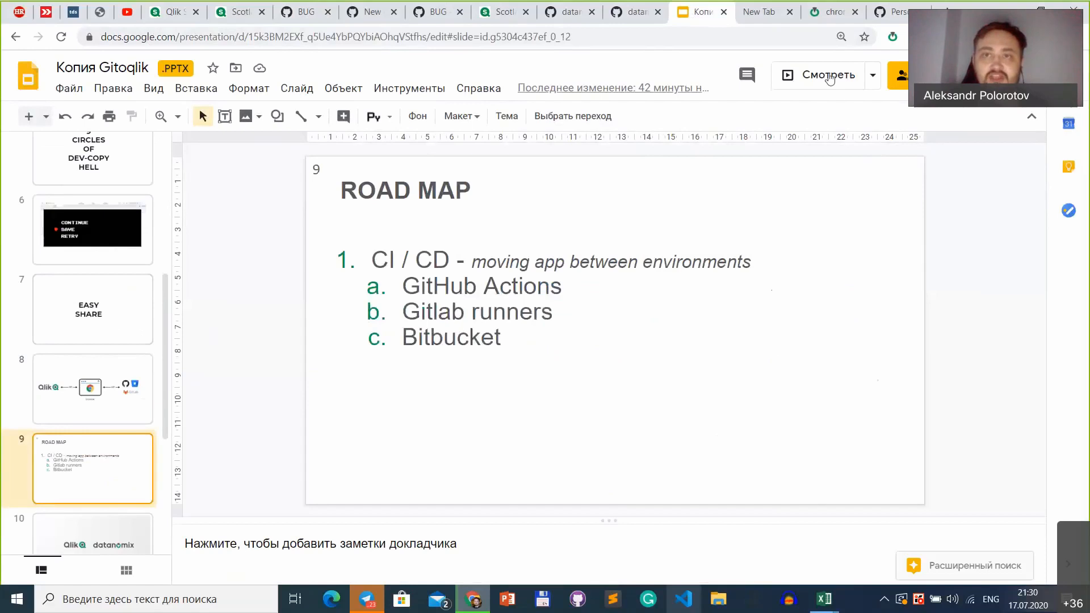
pyautogui.click(829, 78)
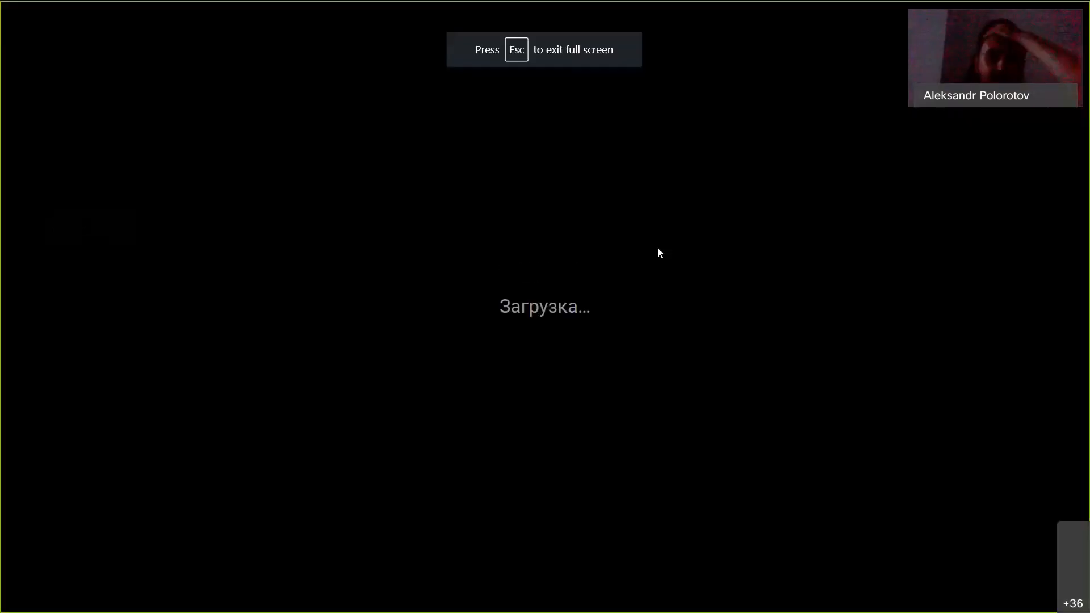